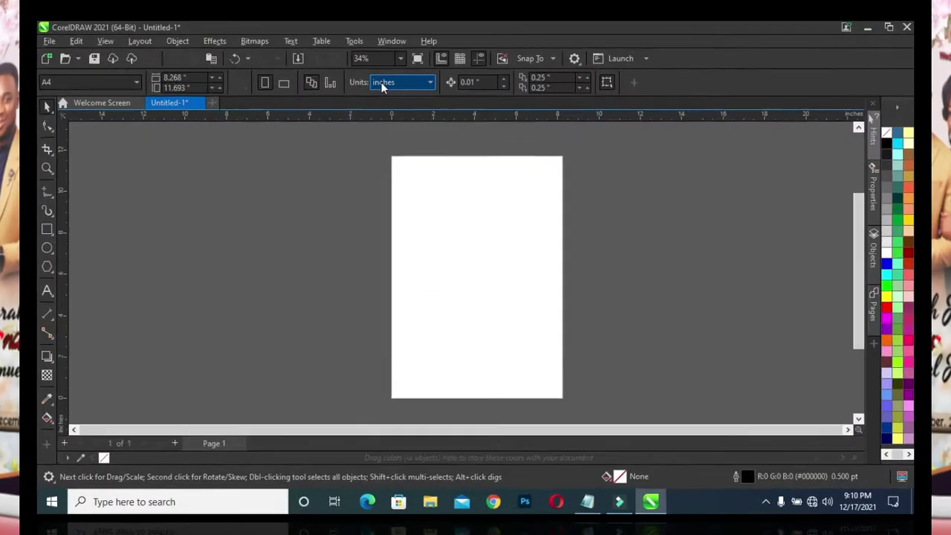
Set the page to a custom 3 × 6 inch size, keeping inches as the units
click(381, 82)
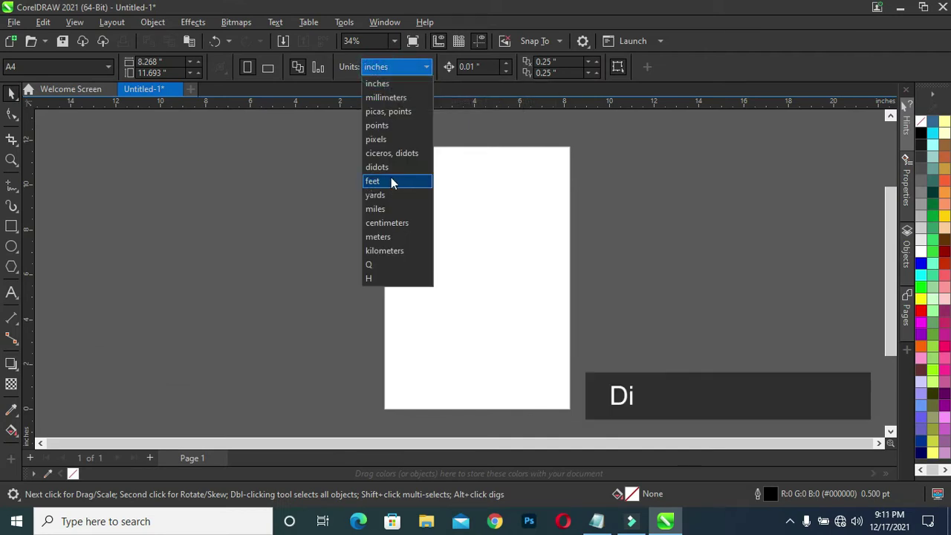
click(280, 166)
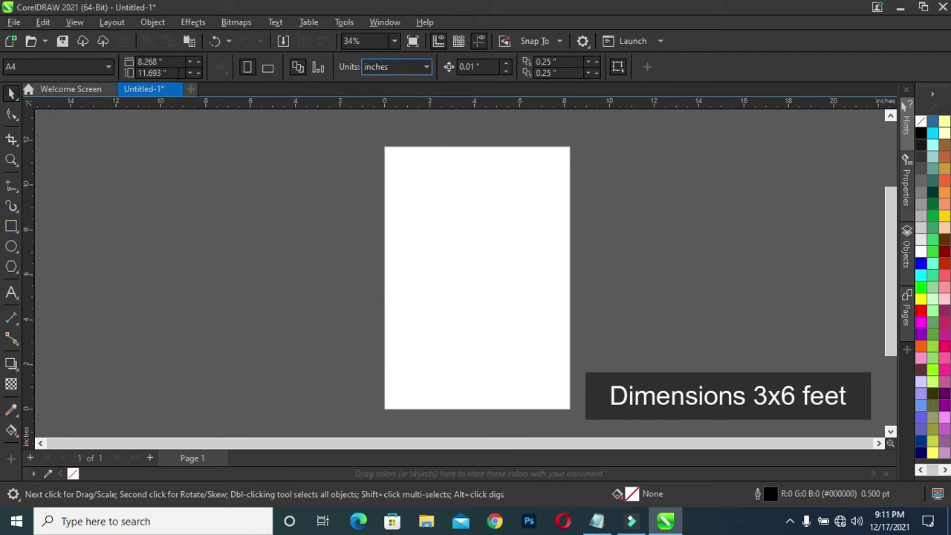
double_click(173, 63)
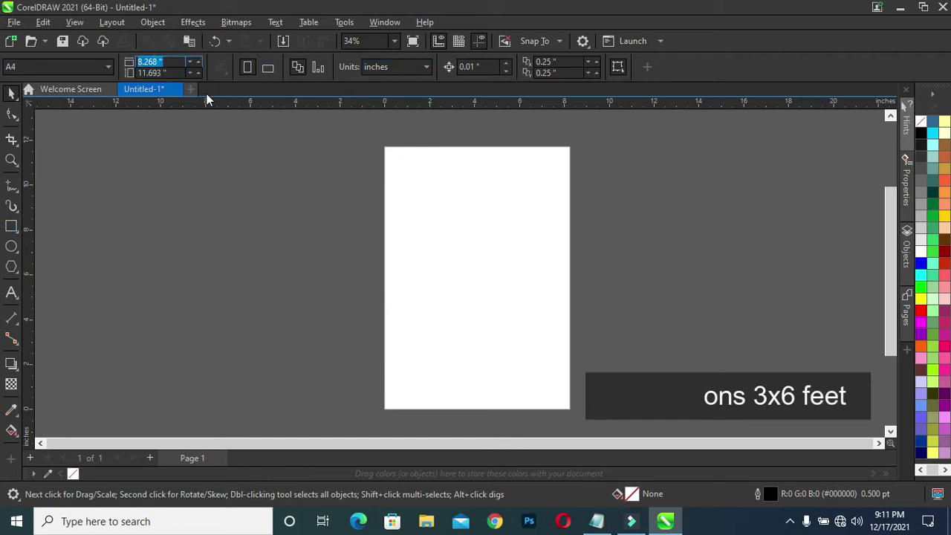
text(3)
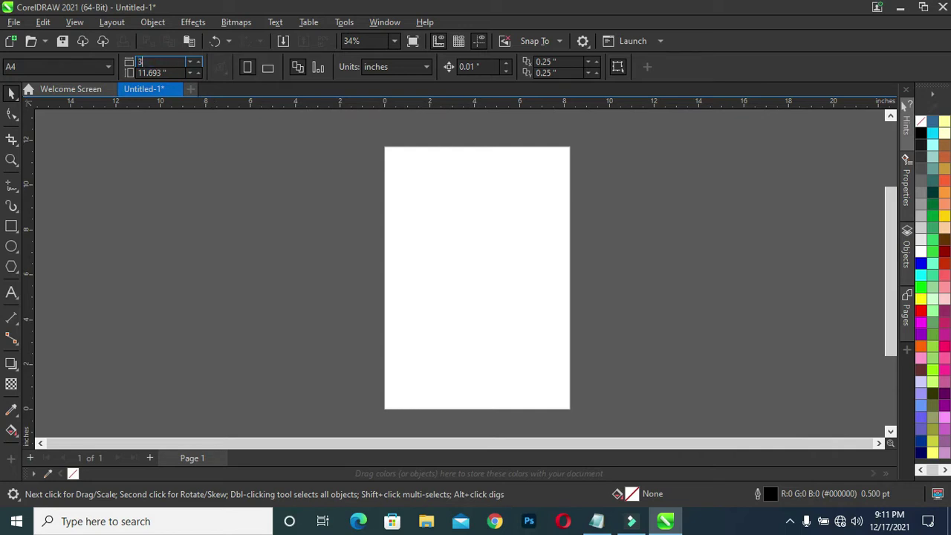
double_click(173, 72)
text(6)
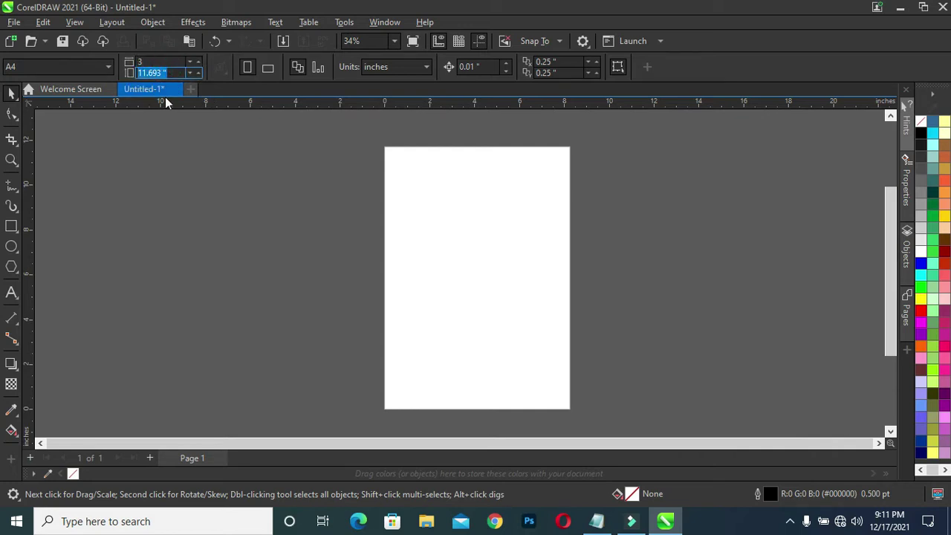
click(314, 243)
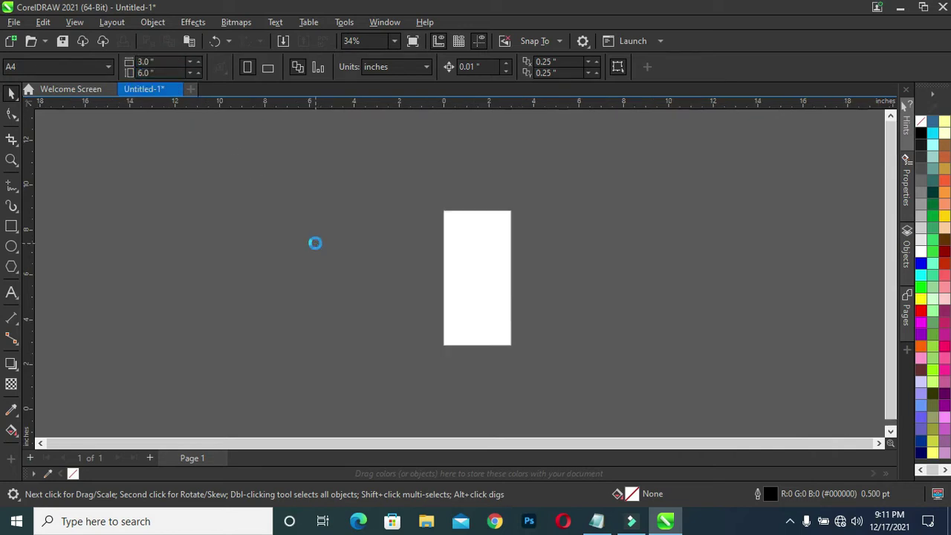
scroll(504, 292, up, 2)
scroll(501, 282, up, 1)
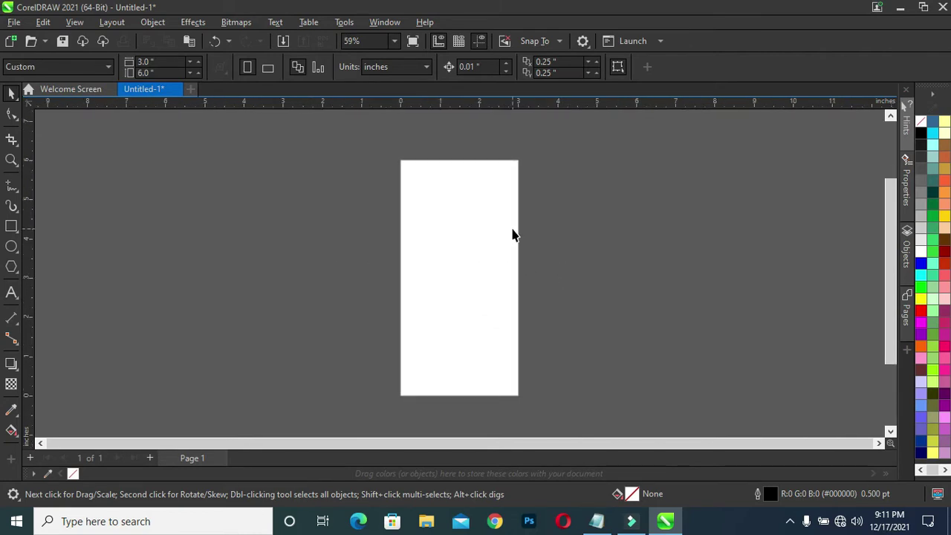
scroll(512, 234, up, 1)
drag(895, 276, 886, 280)
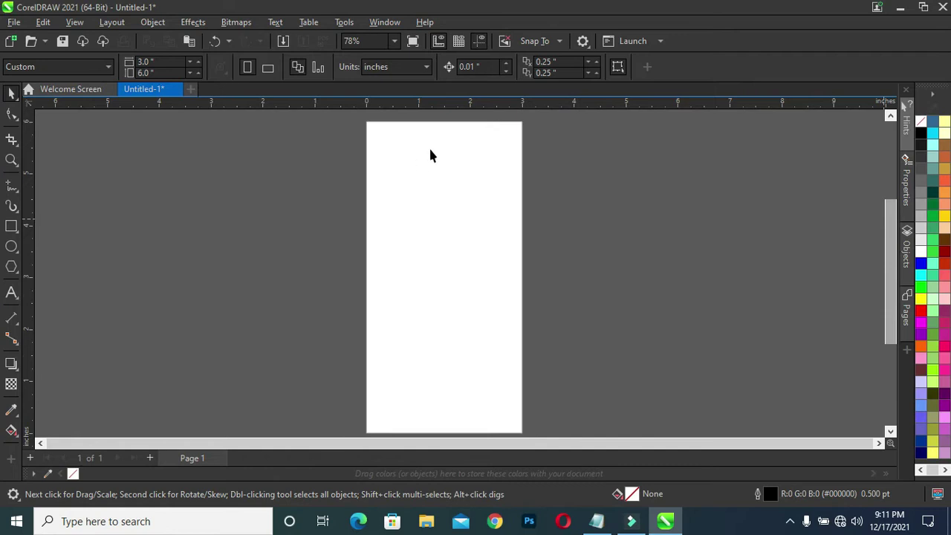
scroll(433, 141, up, 1)
scroll(433, 145, down, 1)
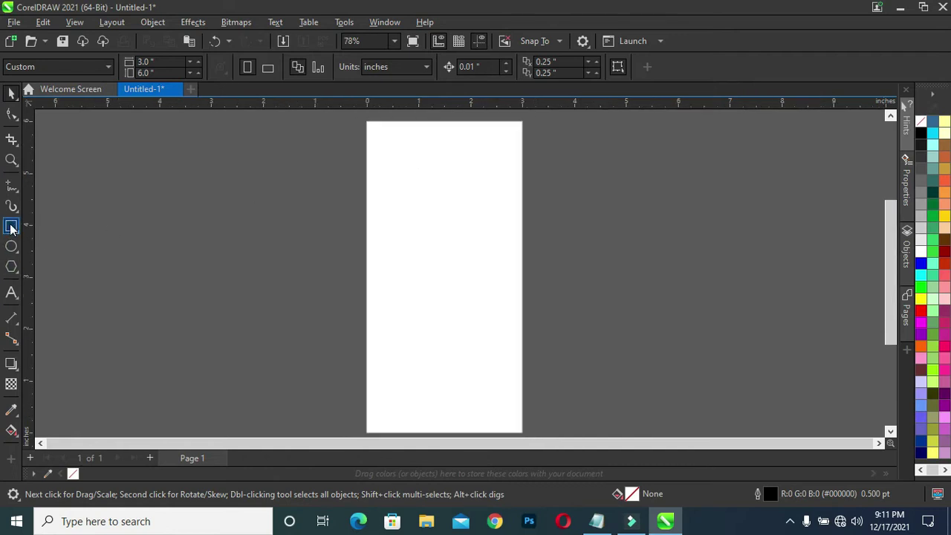
Draw a rectangle covering the whole 3 × 6 inch page with the F6 tool
key(F6)
mouse_move(367, 122)
mouse_down()
mouse_move(530, 392)
mouse_move(524, 383)
mouse_up()
click(10, 93)
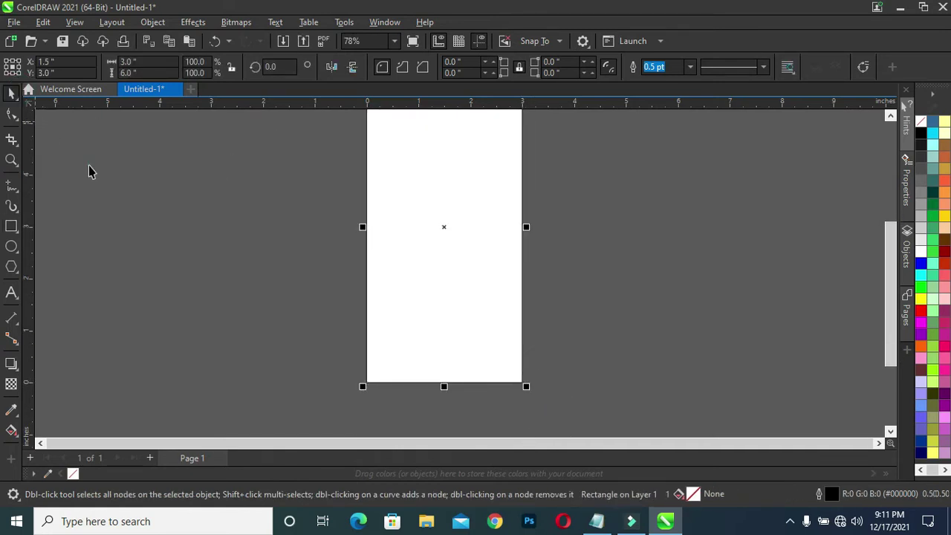
click(542, 274)
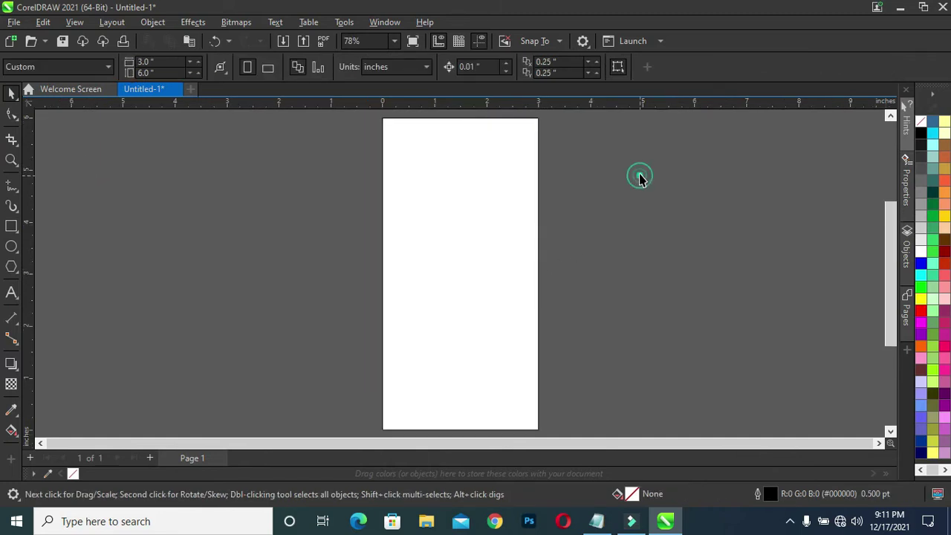
Select the page rectangle and pick all six images in the Wedding folder for import
click(496, 158)
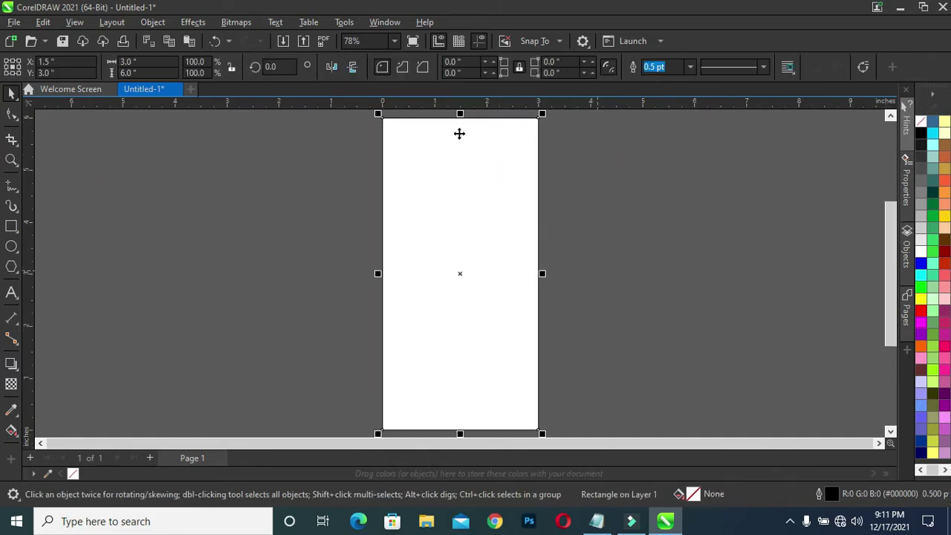
click(283, 41)
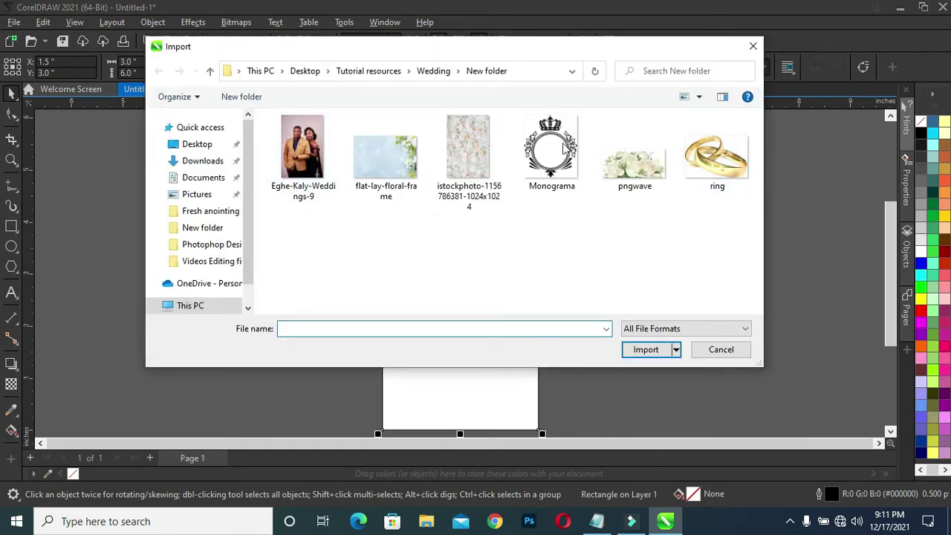
drag(708, 186, 427, 199)
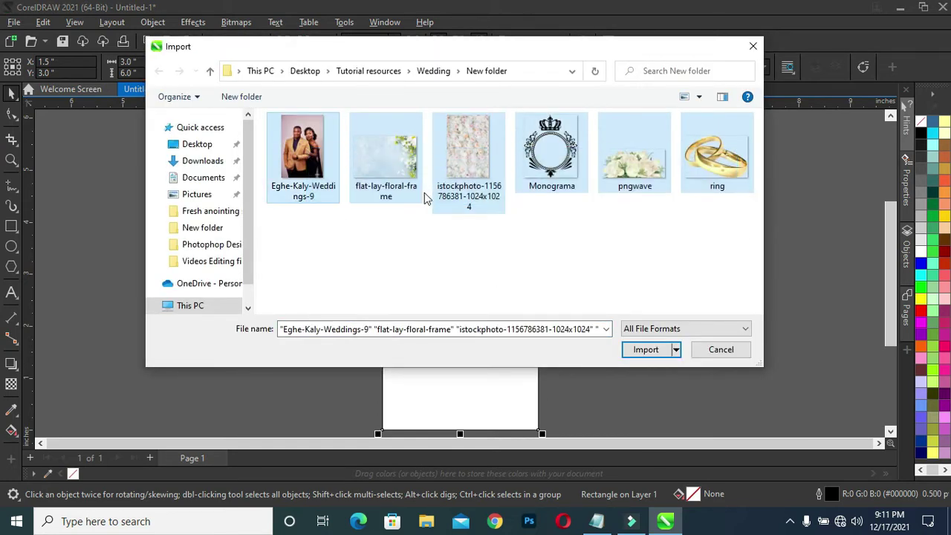
Place the couple photo, floral backgrounds, bouquet, monogram and gold rings beside the page
click(644, 351)
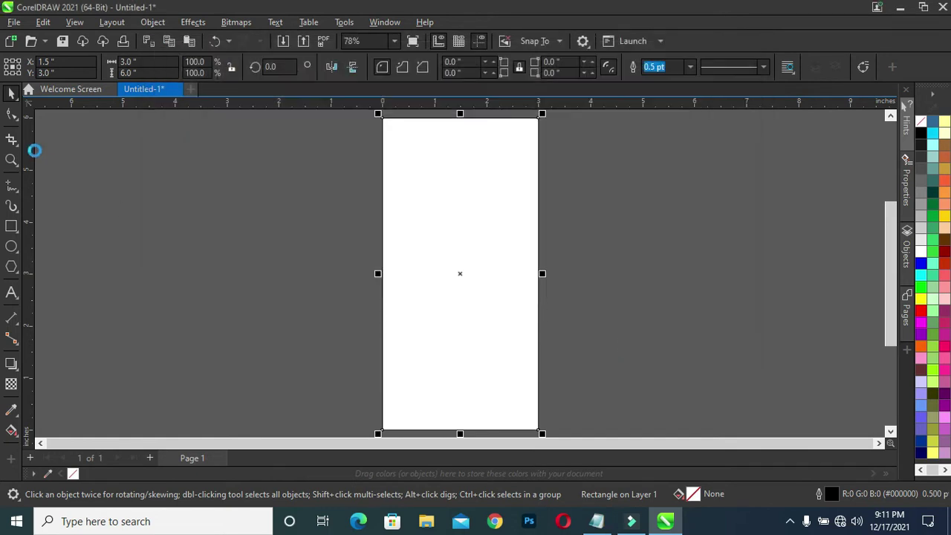
click(105, 152)
click(122, 256)
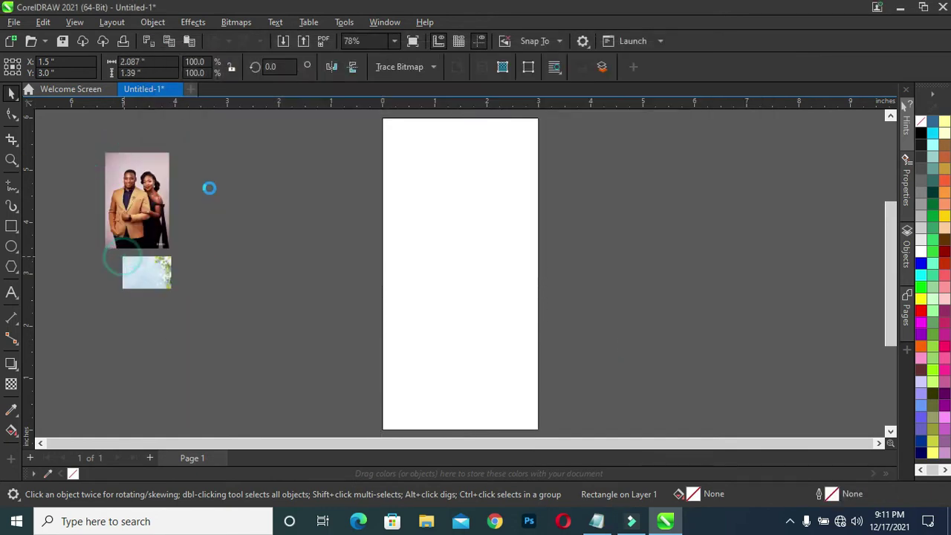
click(188, 155)
click(224, 300)
click(240, 306)
click(201, 269)
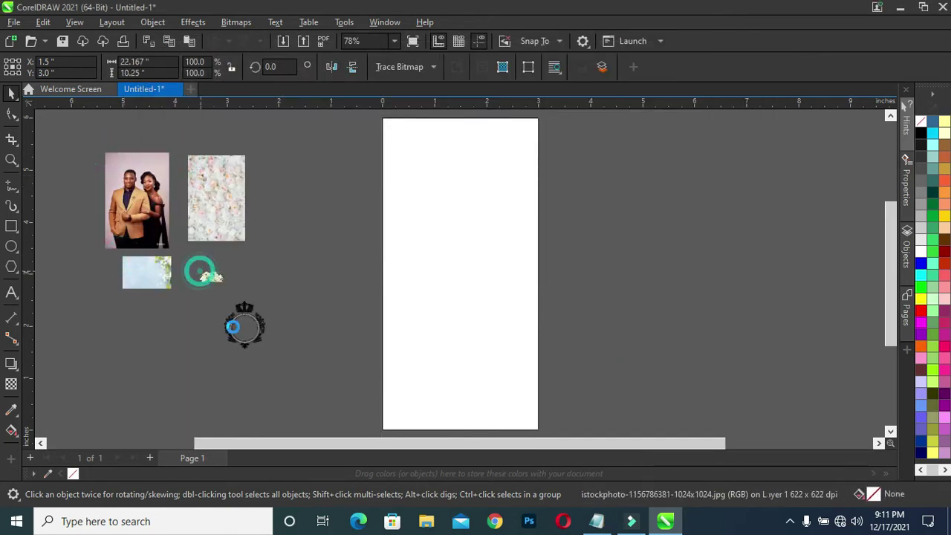
drag(152, 281, 230, 339)
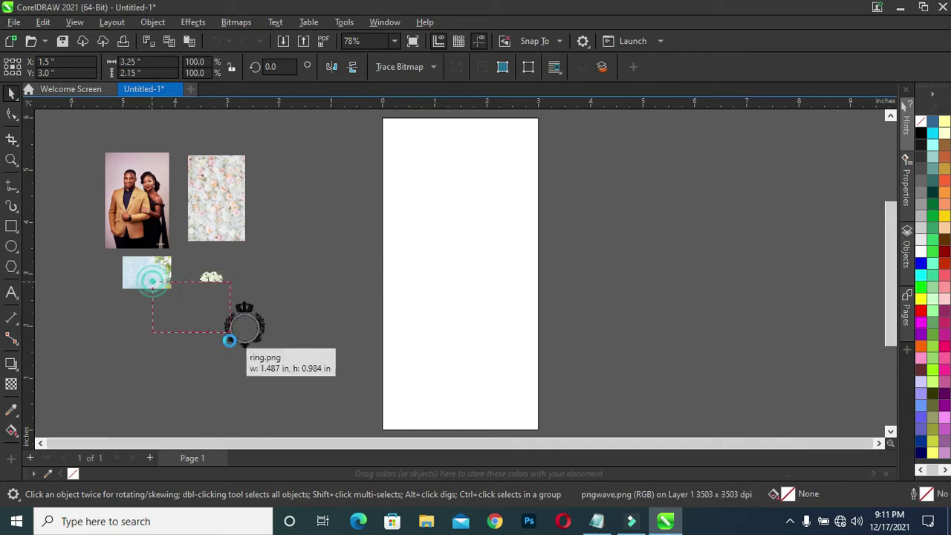
click(293, 213)
Move the small flower bouquet to the right and enlarge it roughly 2.5 times
click(430, 194)
click(219, 215)
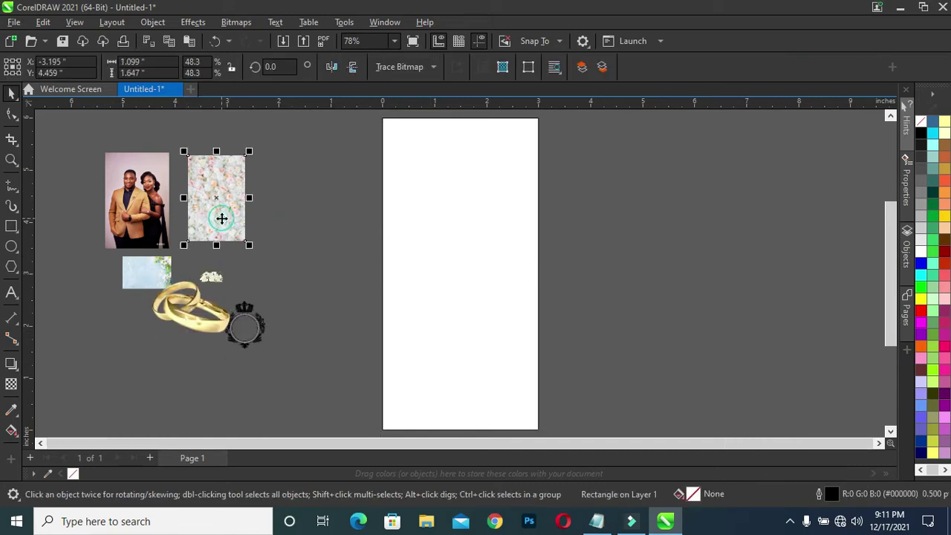
click(287, 193)
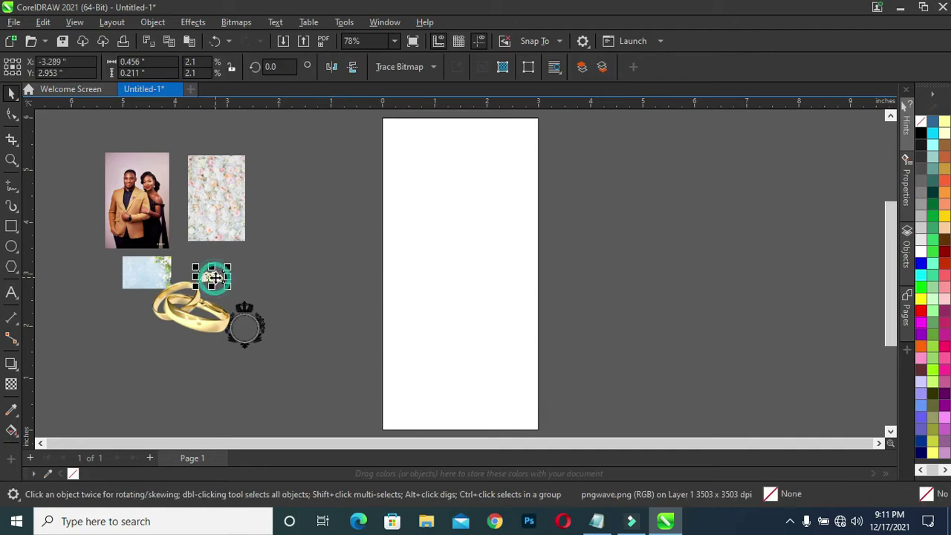
drag(214, 285, 318, 221)
scroll(320, 238, up, 1)
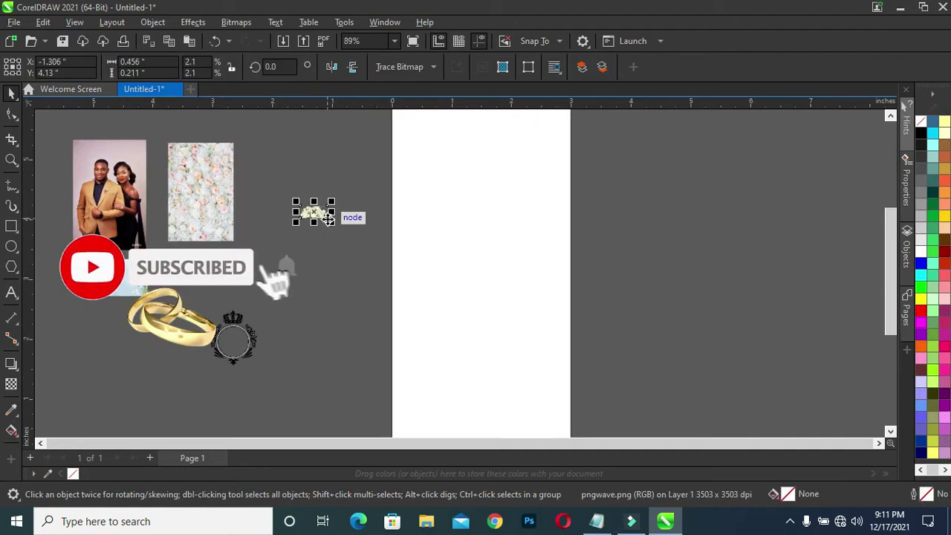
click(321, 238)
click(315, 217)
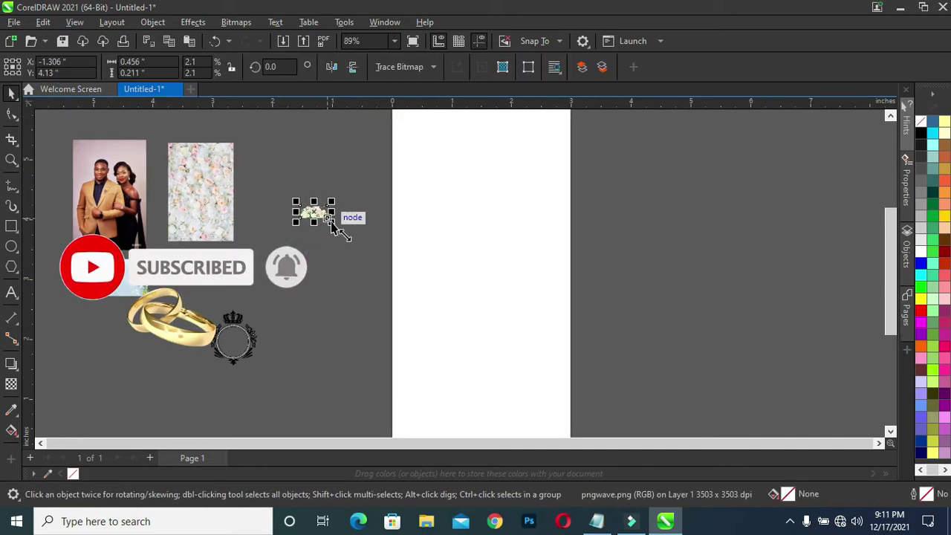
drag(331, 221, 374, 242)
drag(296, 241, 274, 252)
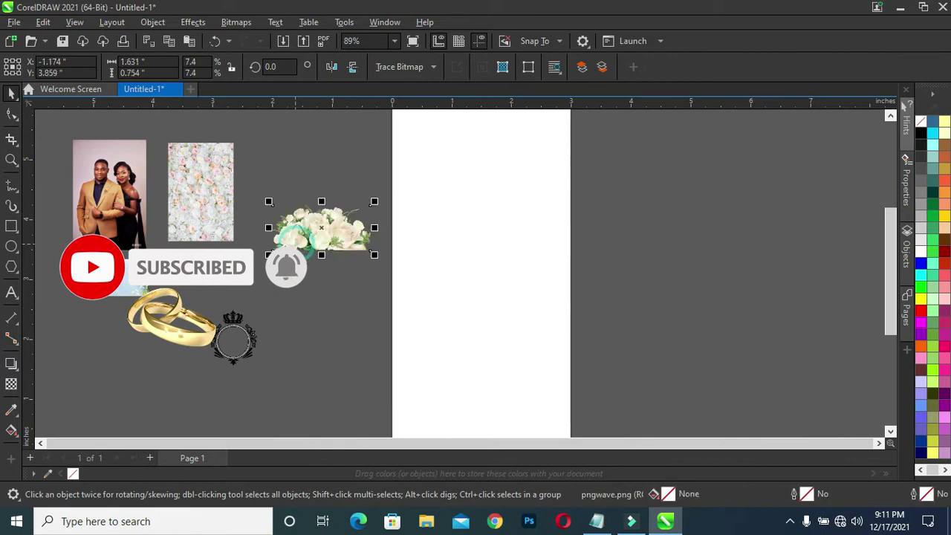
click(668, 267)
drag(892, 271, 891, 254)
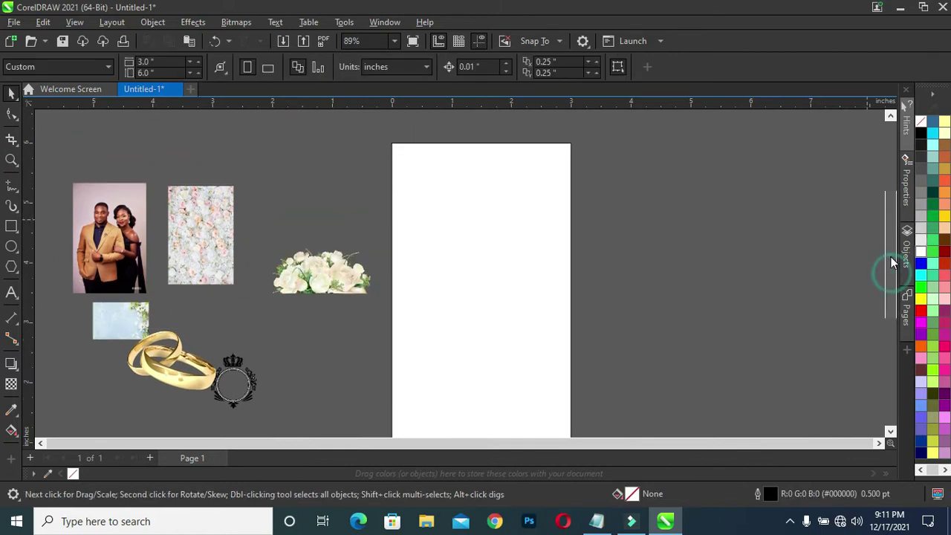
Move the couple photo to the page's top-left, enlarge it, and align its top with the page top
mouse_move(93, 236)
mouse_down()
mouse_move(443, 210)
mouse_move(411, 202)
mouse_up()
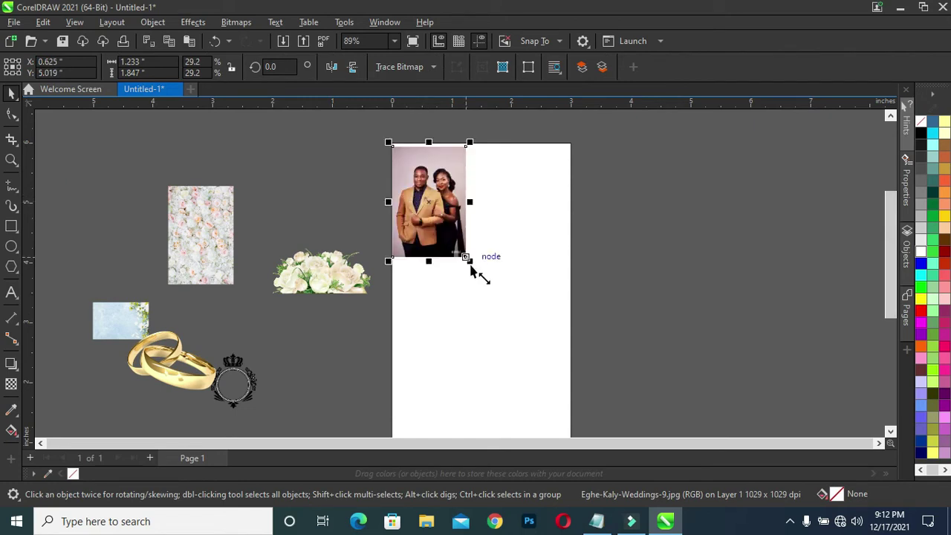
drag(468, 261, 556, 392)
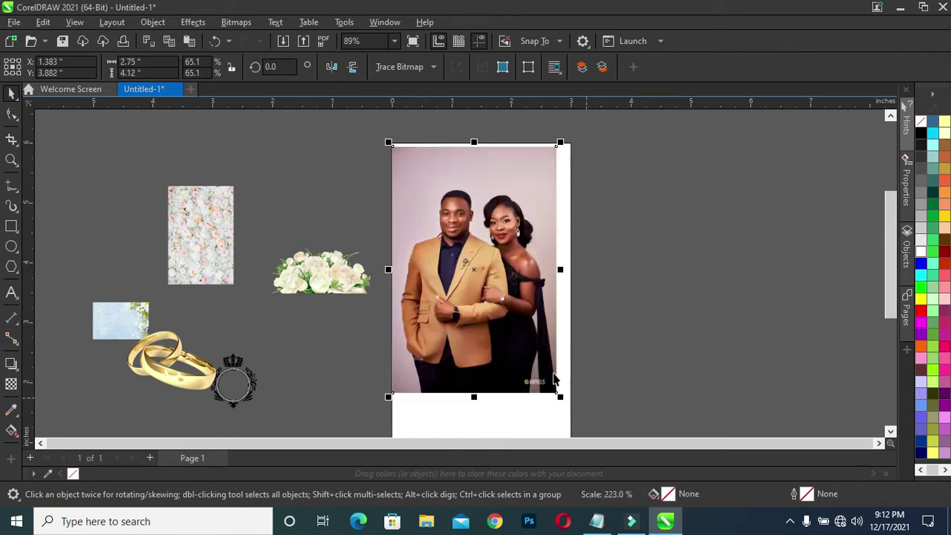
click(519, 323)
drag(518, 323, 516, 347)
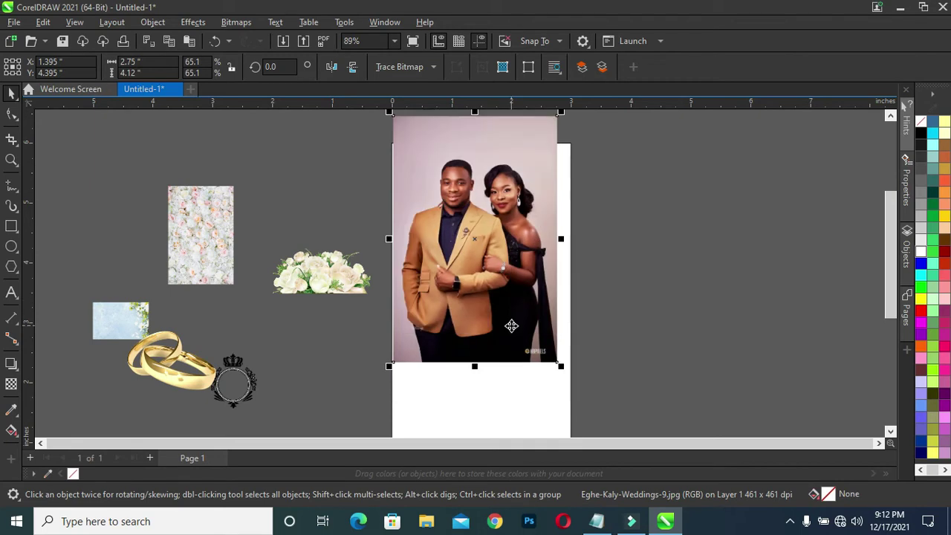
drag(515, 342, 512, 344)
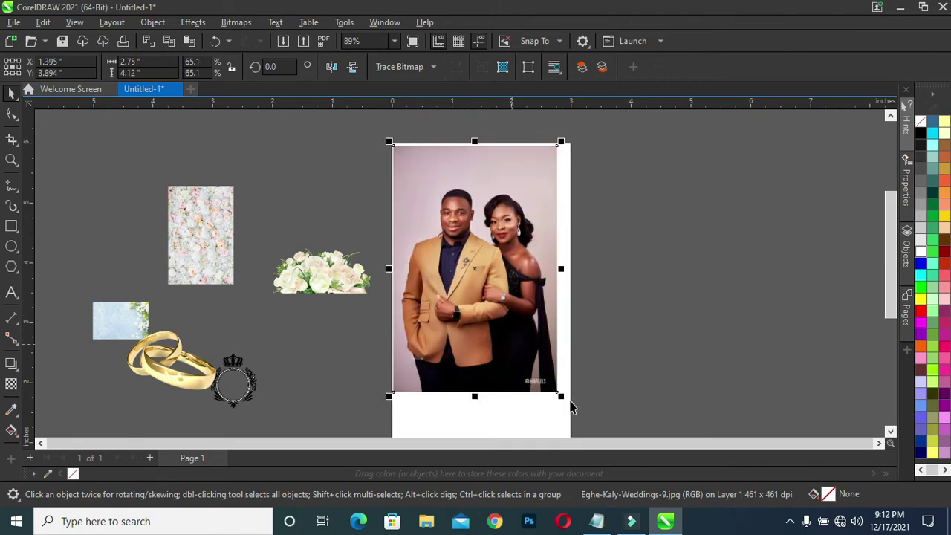
Enlarge the couple photo further and shift it down over the page's upper area
drag(561, 143, 578, 113)
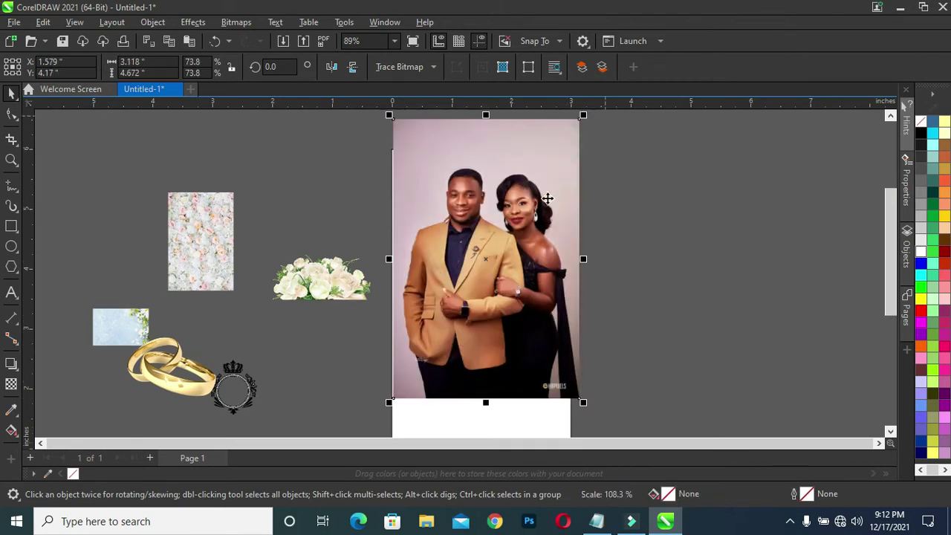
drag(514, 230, 511, 260)
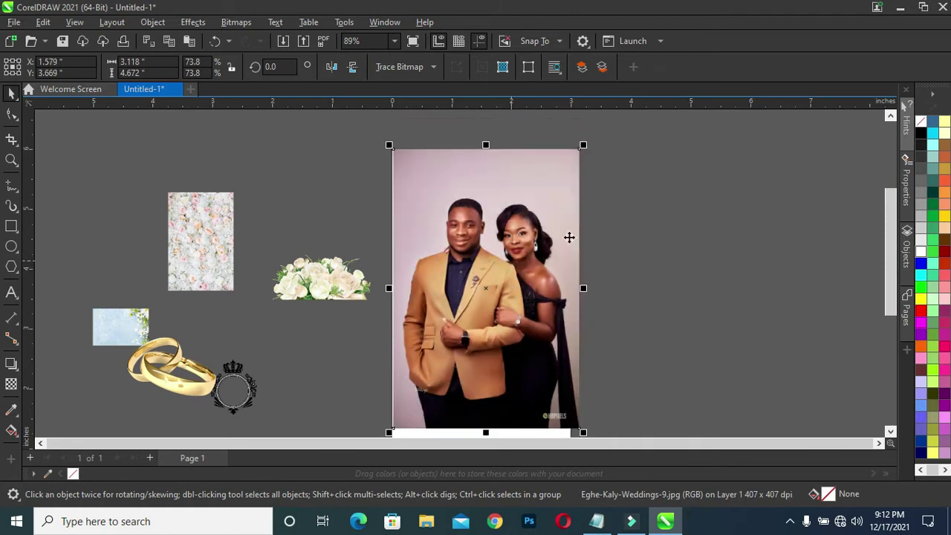
scroll(891, 256, up, 2)
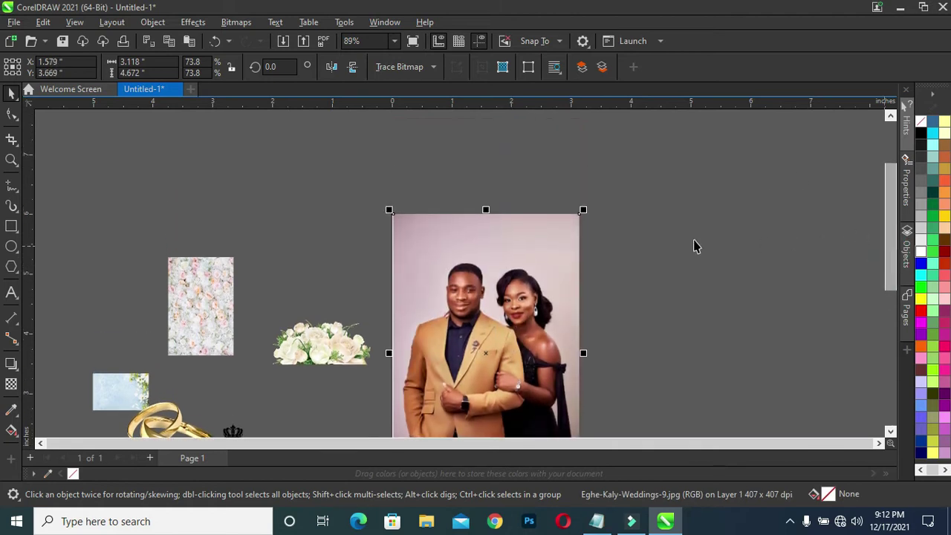
scroll(608, 235, down, 1)
scroll(886, 275, down, 3)
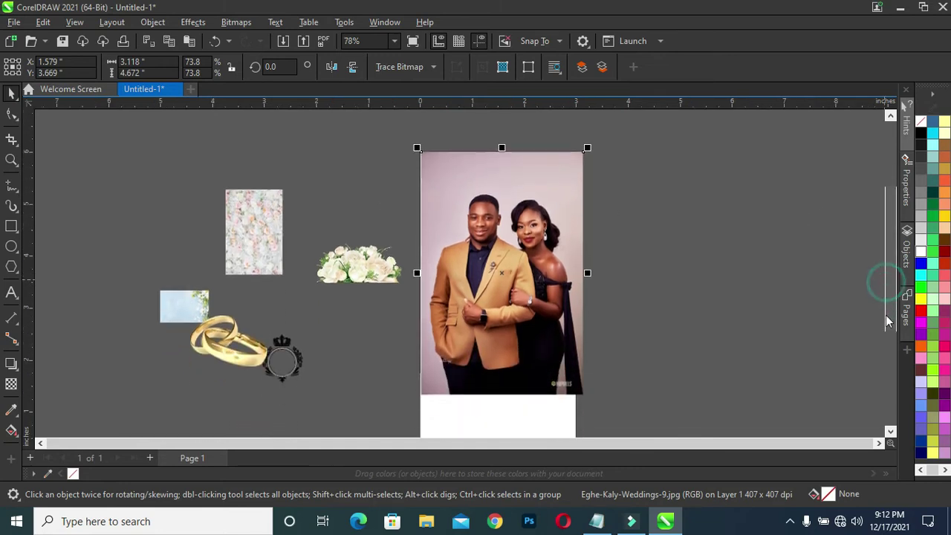
drag(464, 270, 457, 266)
scroll(891, 309, up, 1)
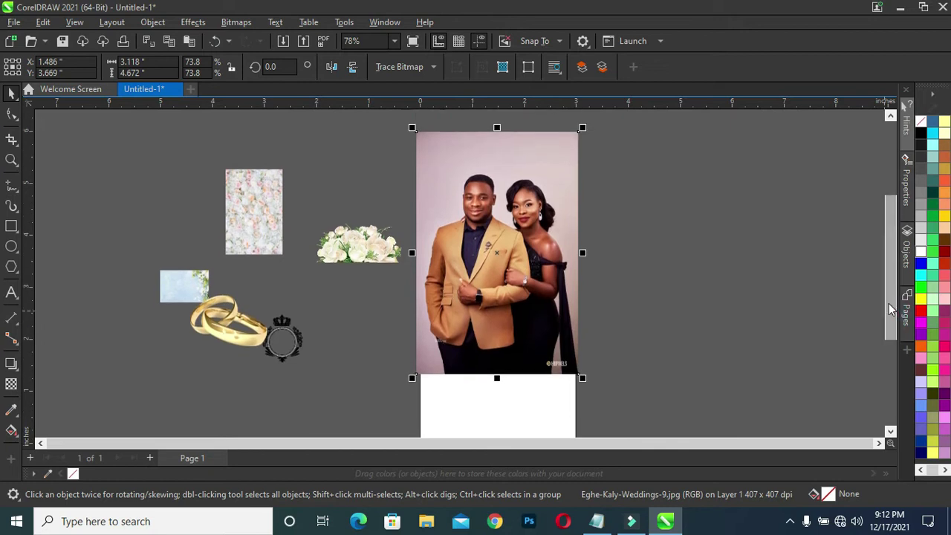
click(509, 248)
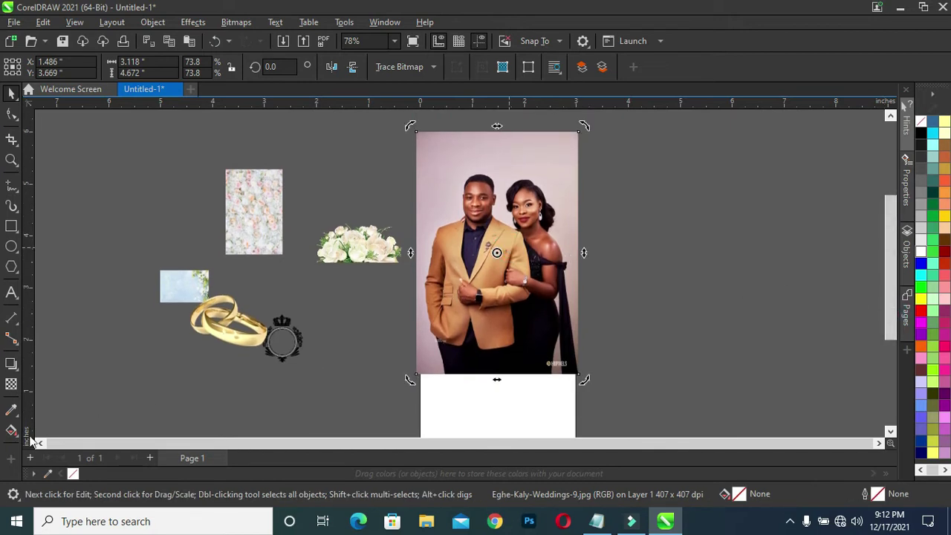
Apply a top-to-bottom fountain transparency so the photo's lower part fades into the white page
click(11, 384)
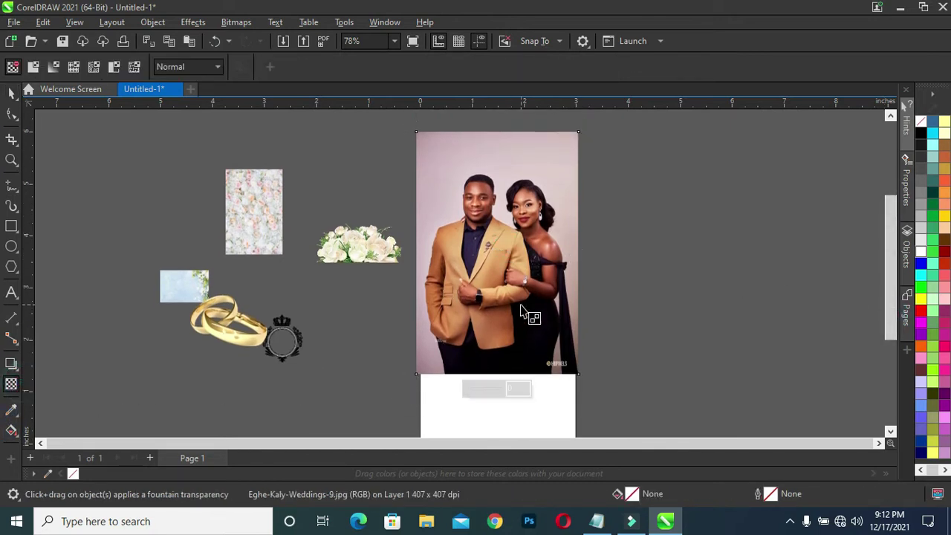
drag(501, 298, 501, 373)
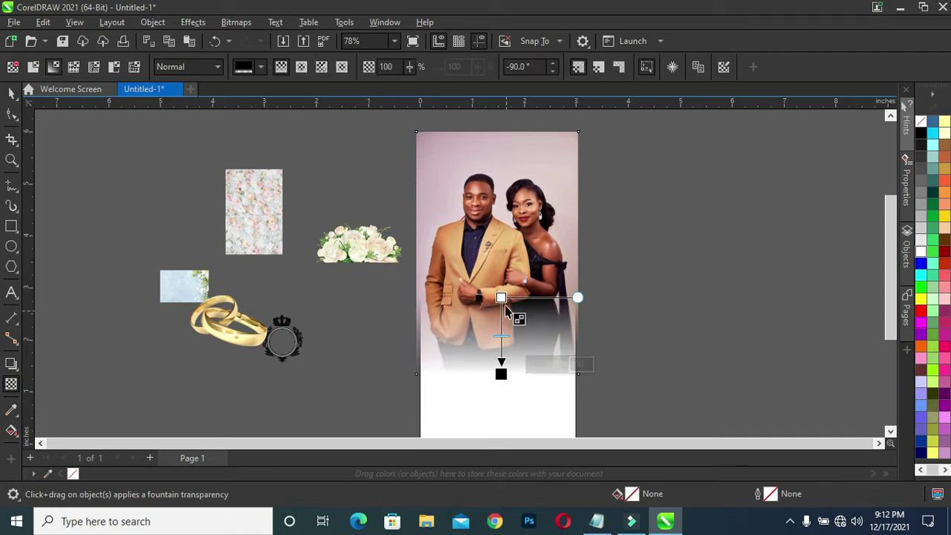
drag(501, 298, 502, 276)
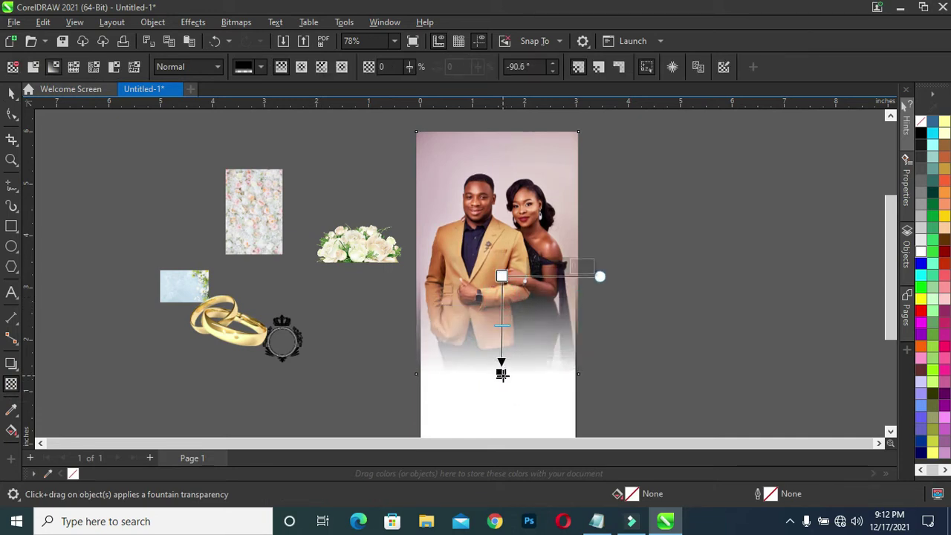
drag(502, 374, 500, 367)
drag(503, 275, 503, 295)
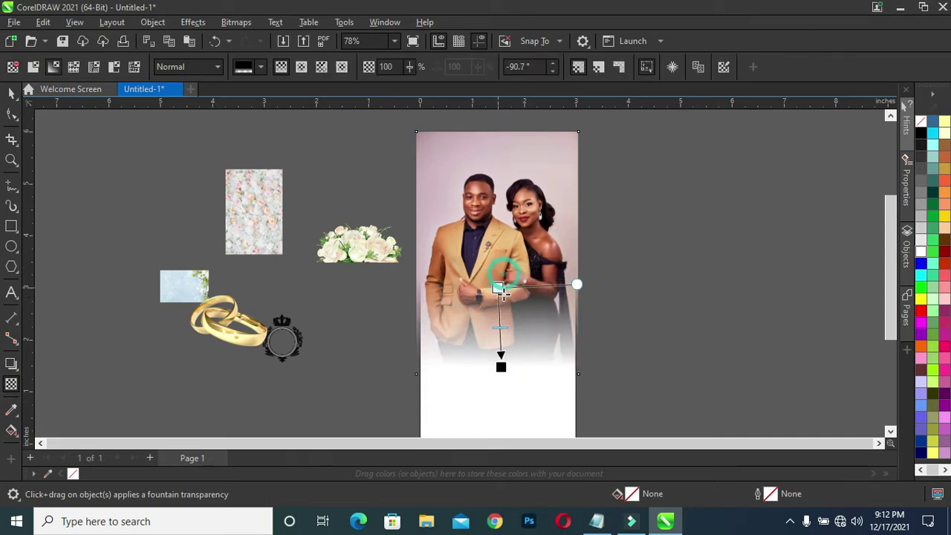
drag(500, 366, 498, 359)
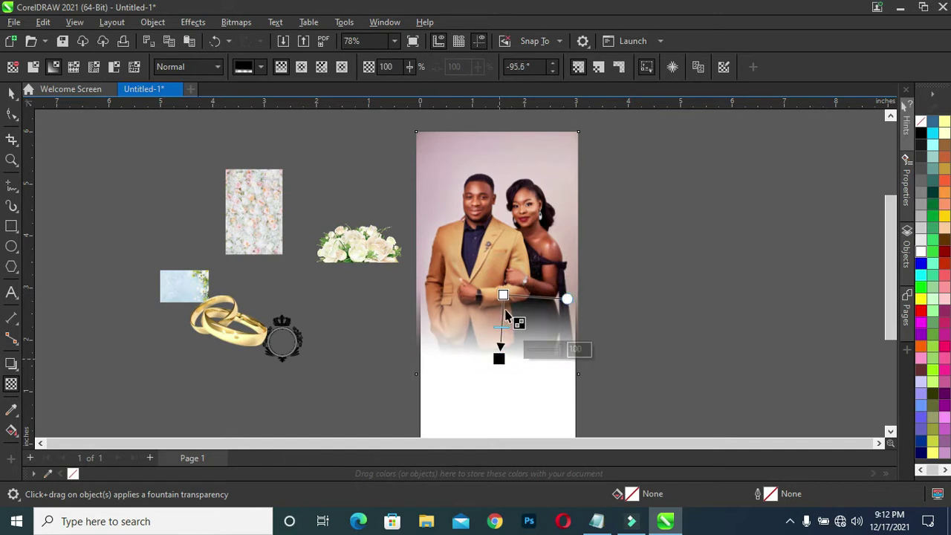
drag(503, 295, 497, 287)
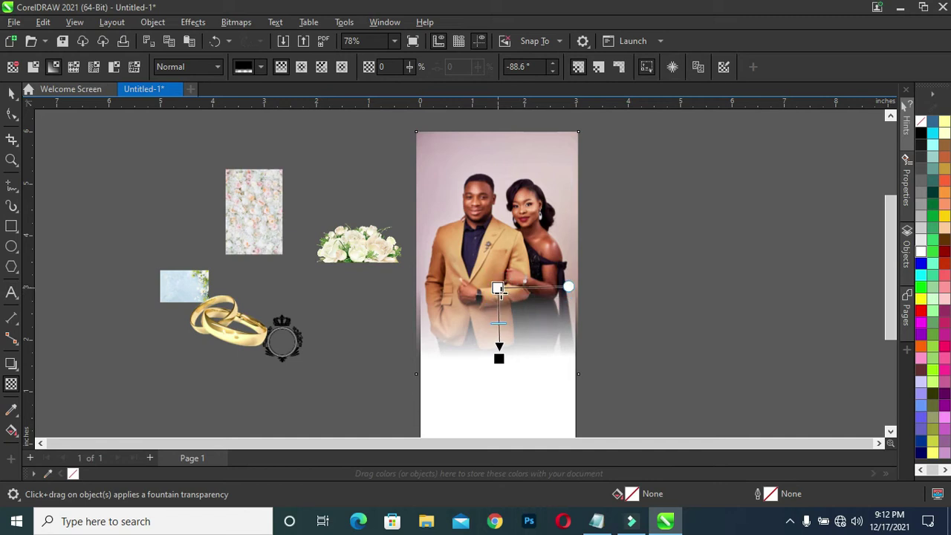
click(11, 93)
click(144, 233)
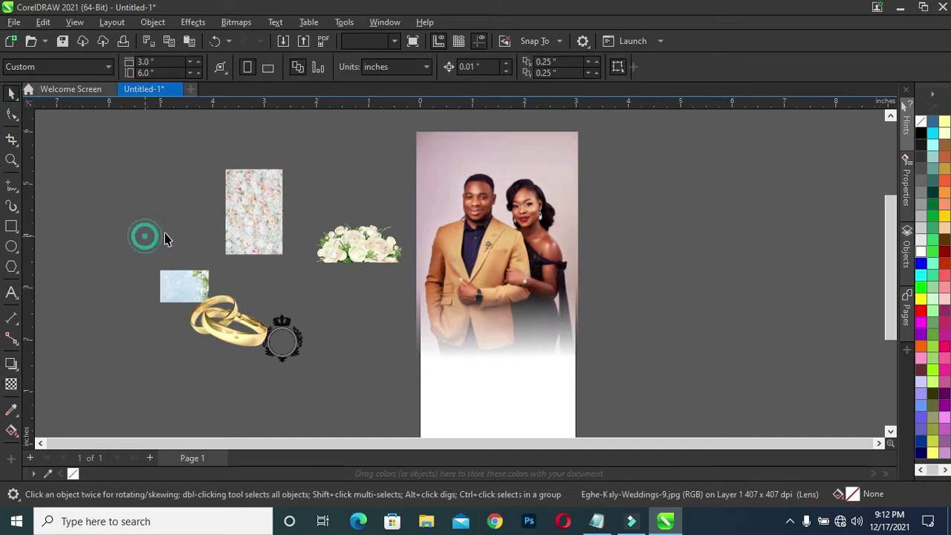
right_click(510, 190)
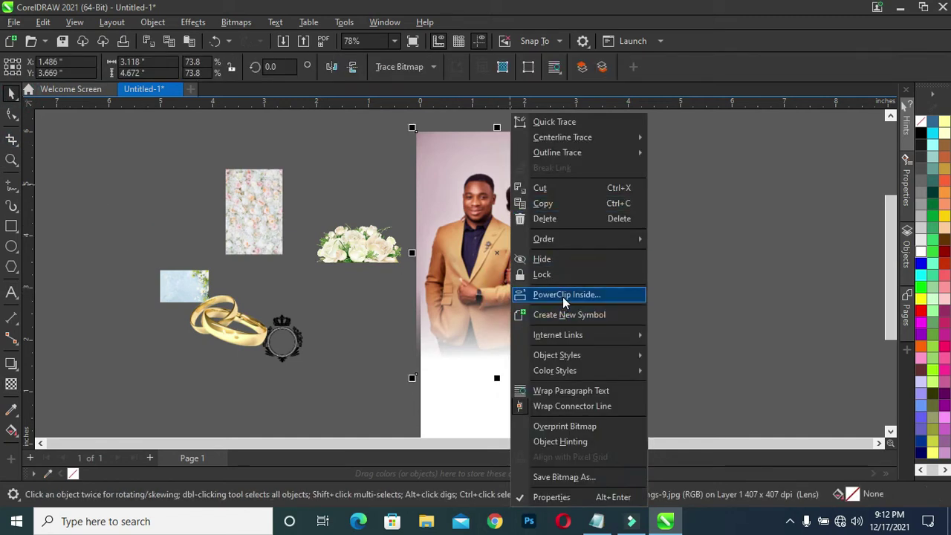
PowerClip the faded couple photo inside the white page rectangle
click(582, 295)
click(488, 430)
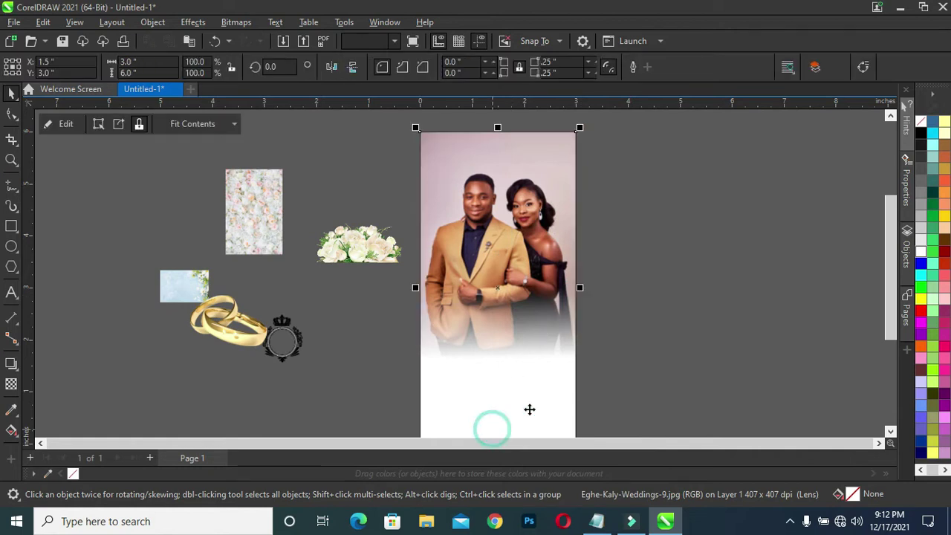
drag(892, 256, 890, 268)
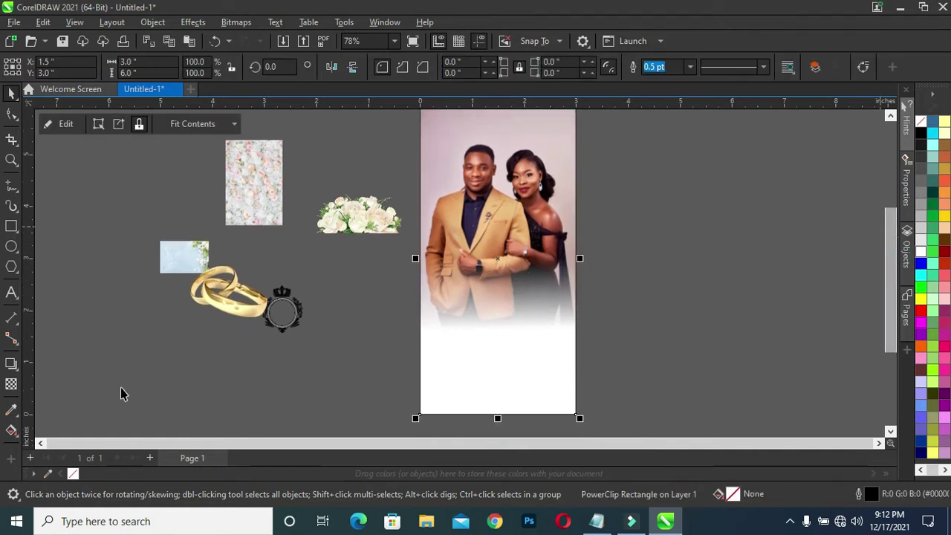
Remove the frame rectangle's outline using the no-colour swatch
right_click(72, 473)
double_click(71, 474)
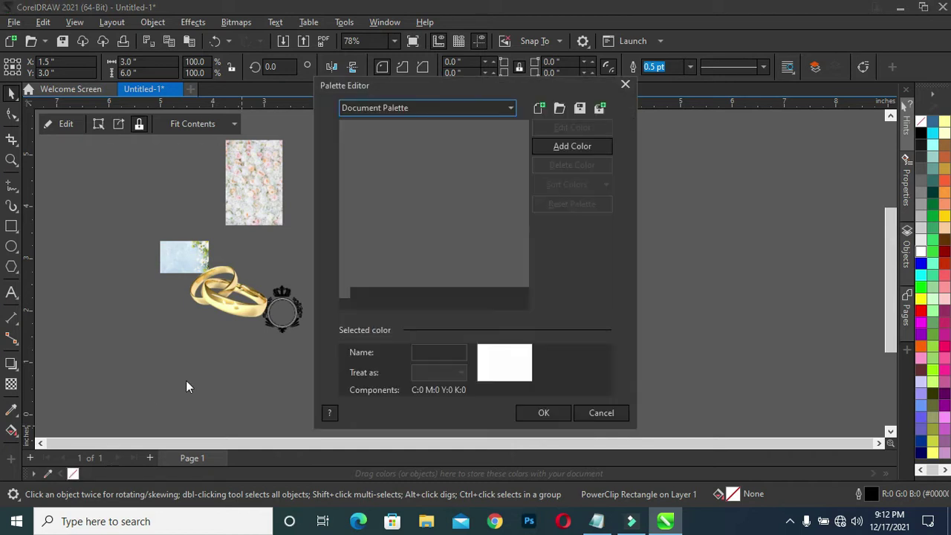
click(596, 414)
click(554, 292)
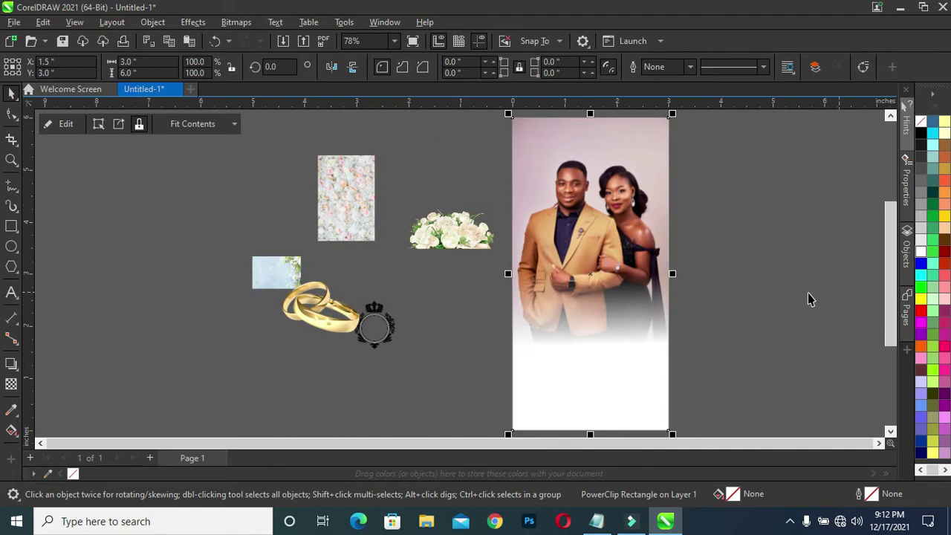
click(734, 217)
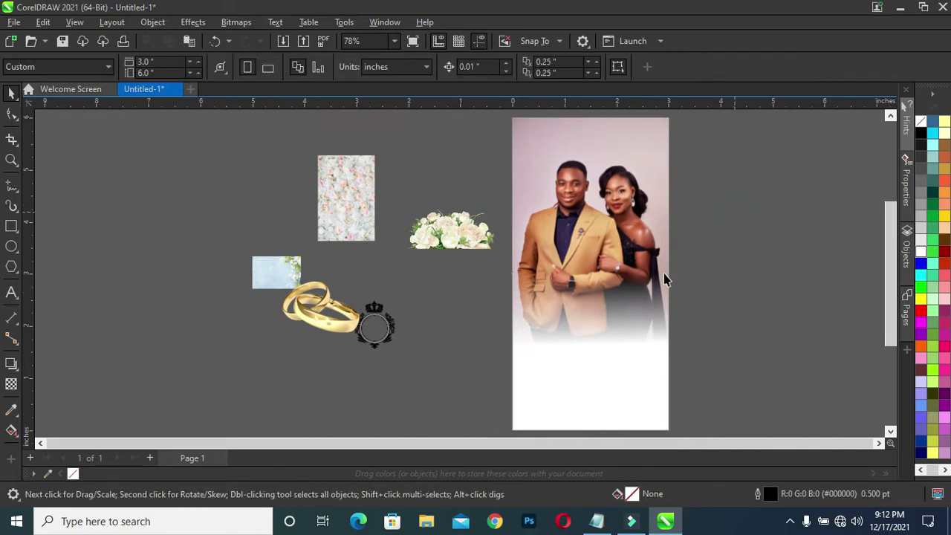
click(613, 266)
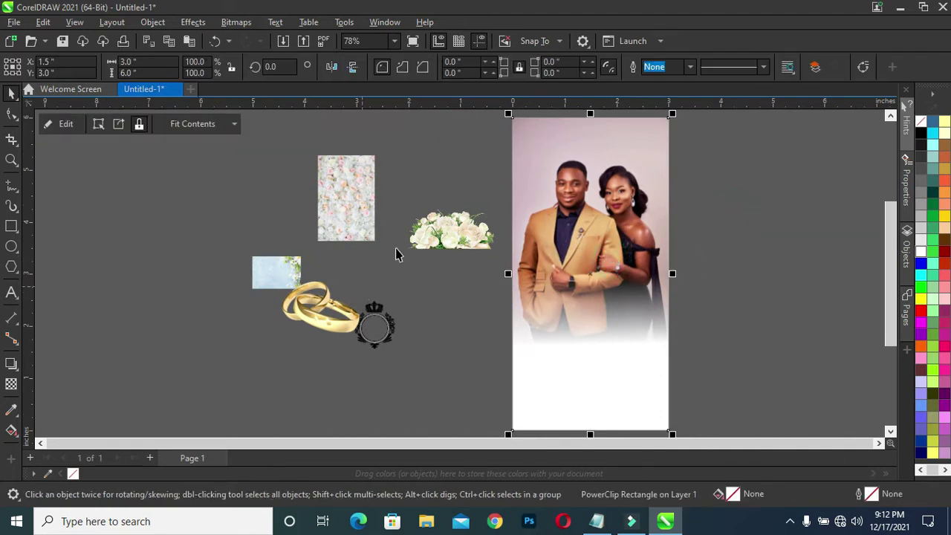
click(425, 234)
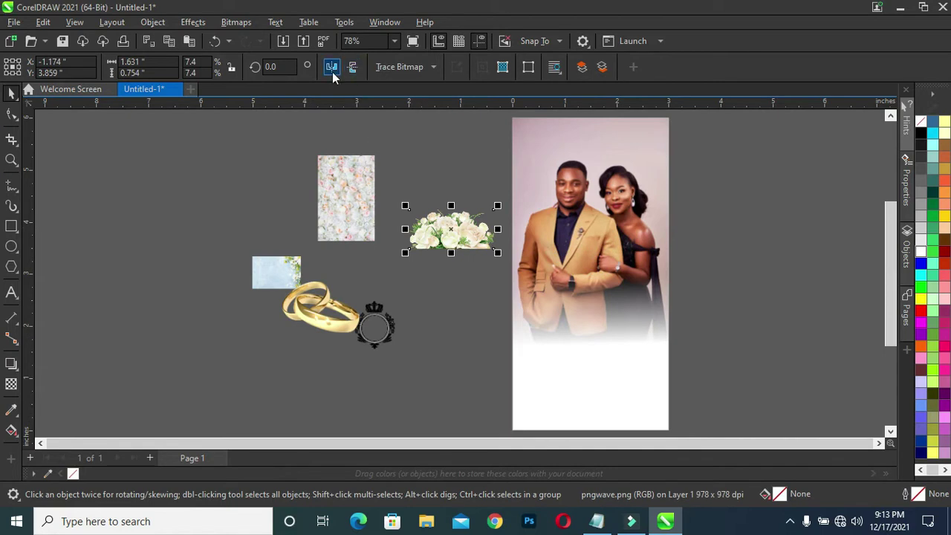
Mirror the white-rose bouquet vertically, then move and enlarge it across the photo's top edge
click(353, 67)
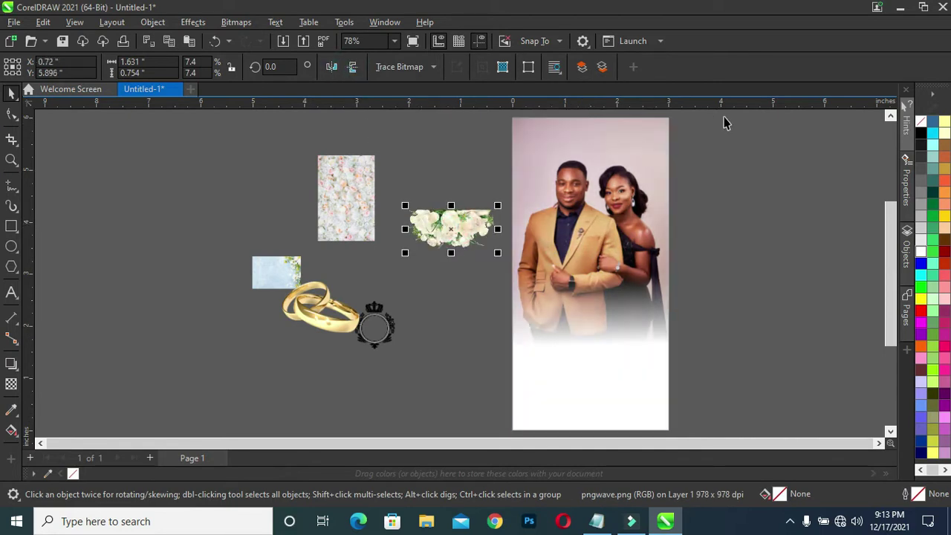
scroll(724, 122, up, 1)
scroll(718, 121, up, 1)
drag(78, 372, 324, 151)
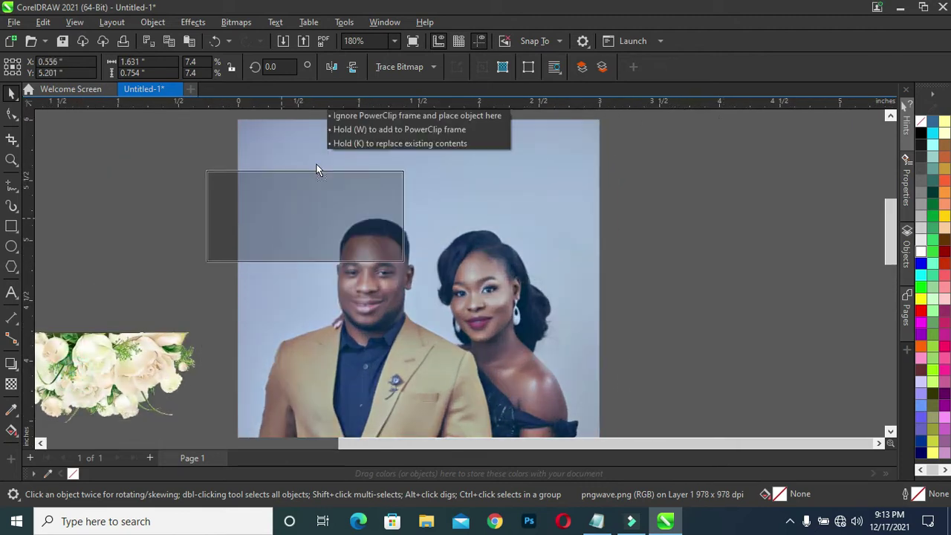
mouse_move(370, 175)
mouse_down()
mouse_move(399, 186)
mouse_move(331, 243)
mouse_up()
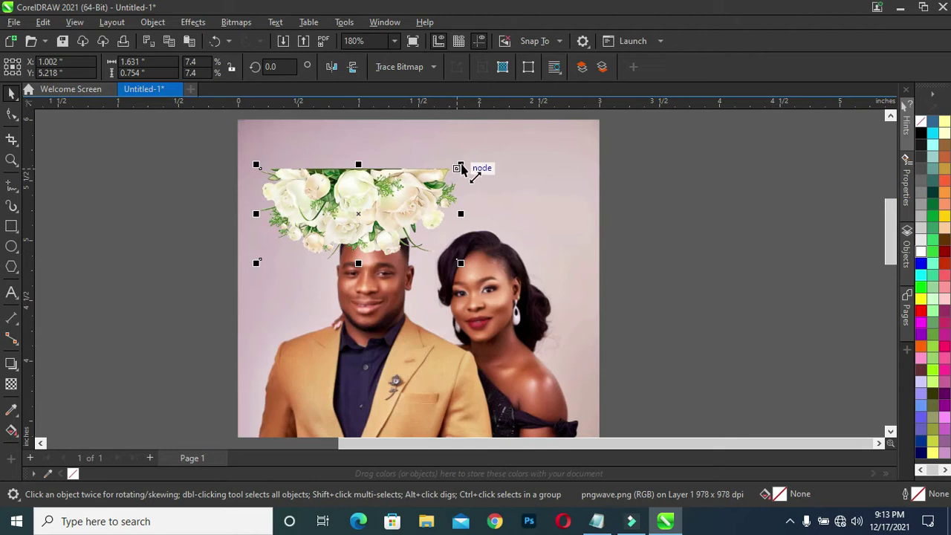
drag(460, 168, 580, 122)
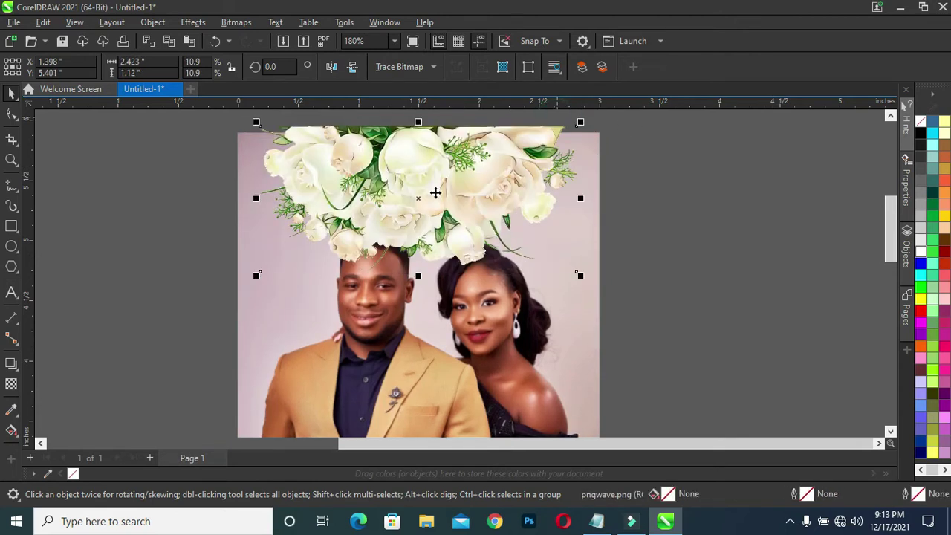
drag(435, 193, 438, 176)
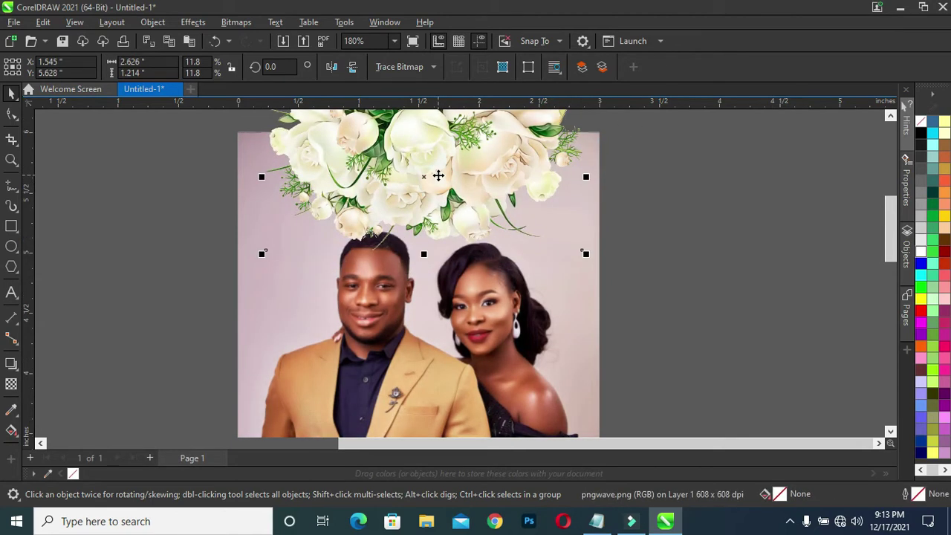
drag(584, 252, 554, 237)
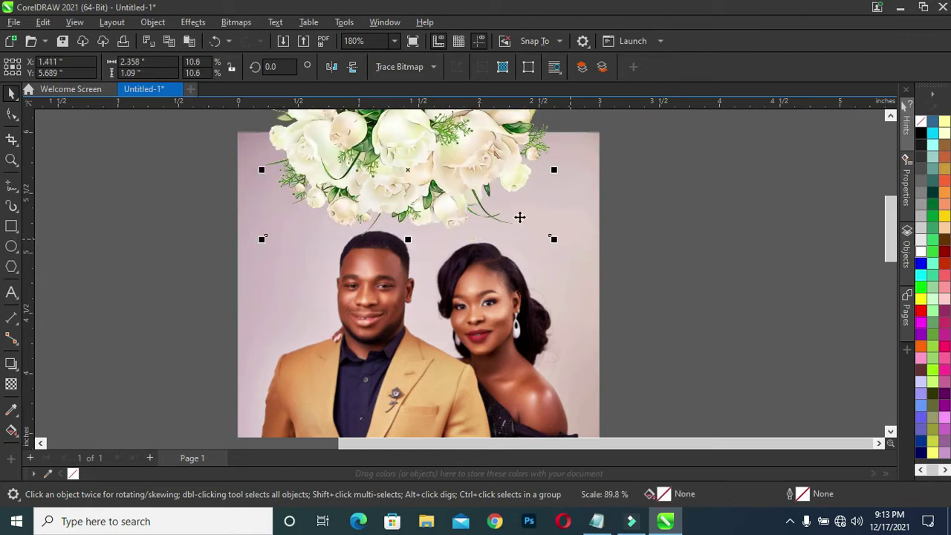
mouse_move(418, 156)
mouse_down()
mouse_move(449, 163)
mouse_move(443, 158)
mouse_up()
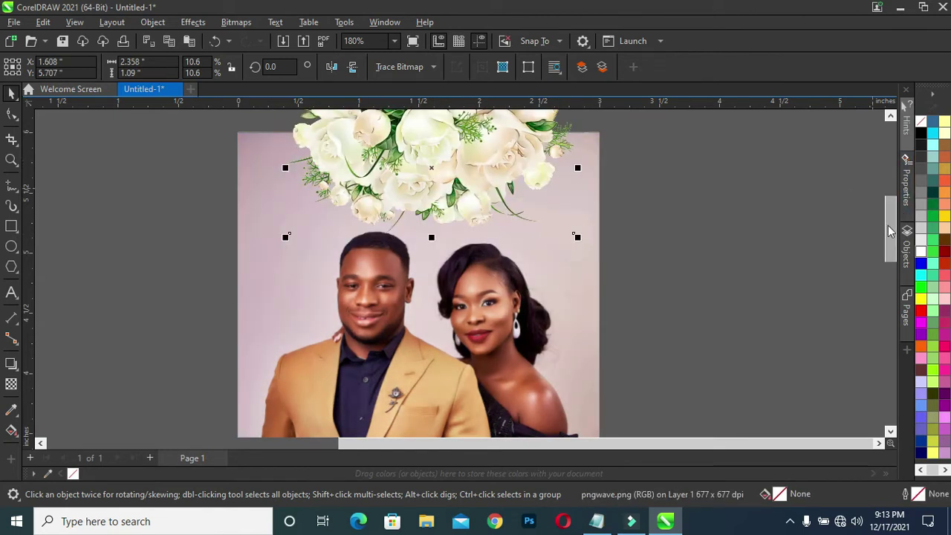
drag(890, 223, 890, 205)
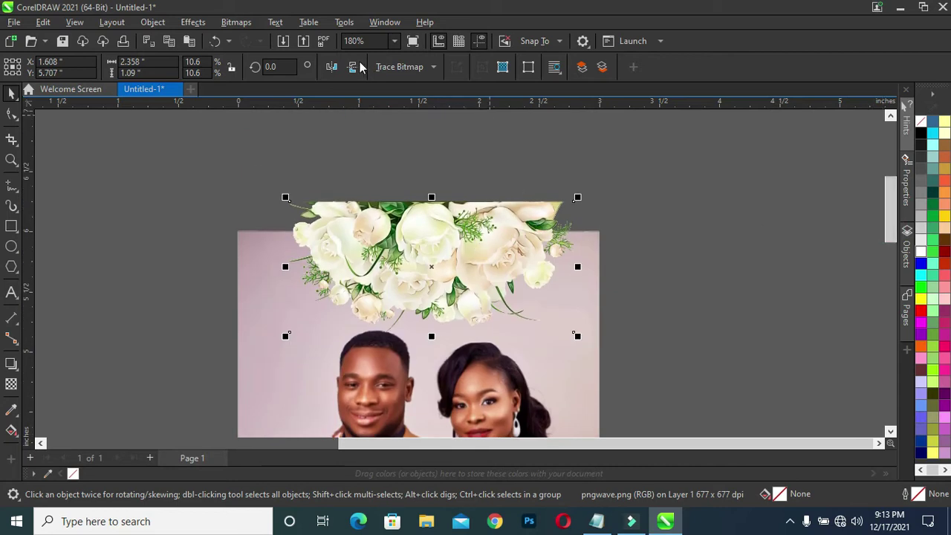
Shift the bouquet's hue to about -70 with Hue/Saturation/Lightness so the roses turn pink
click(191, 22)
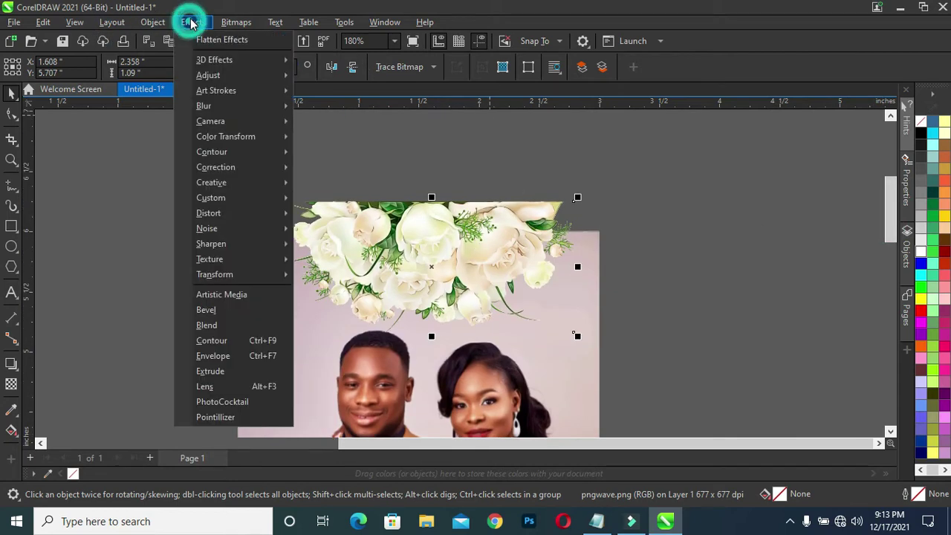
mouse_move(223, 75)
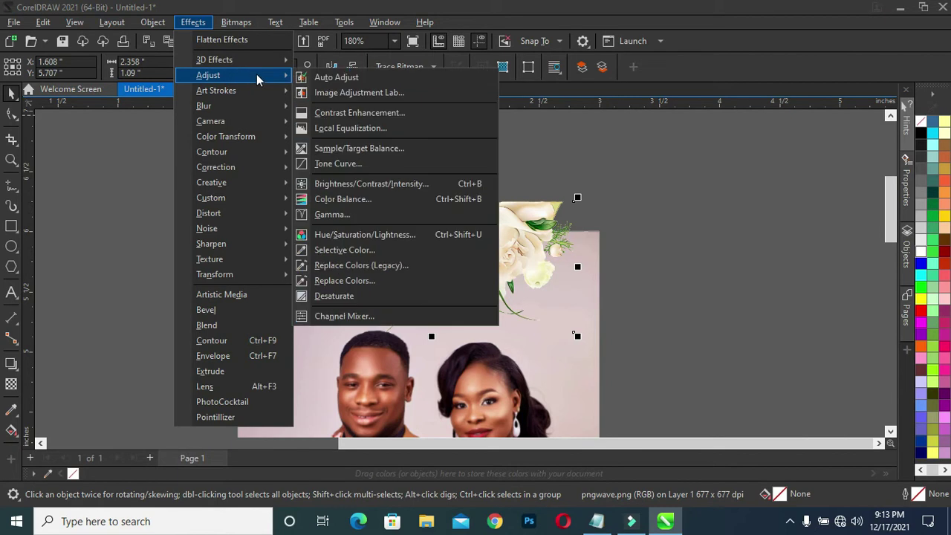
click(407, 236)
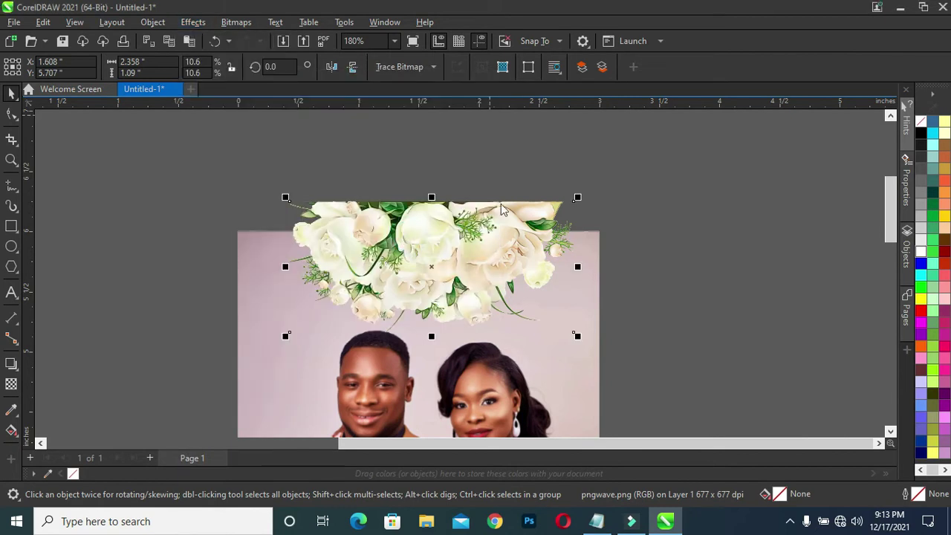
drag(492, 127, 738, 136)
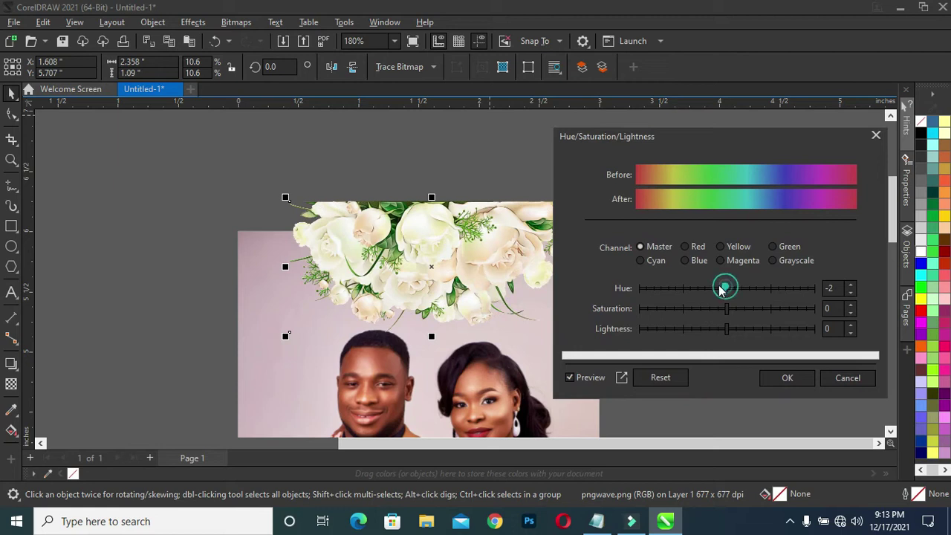
drag(720, 290, 692, 290)
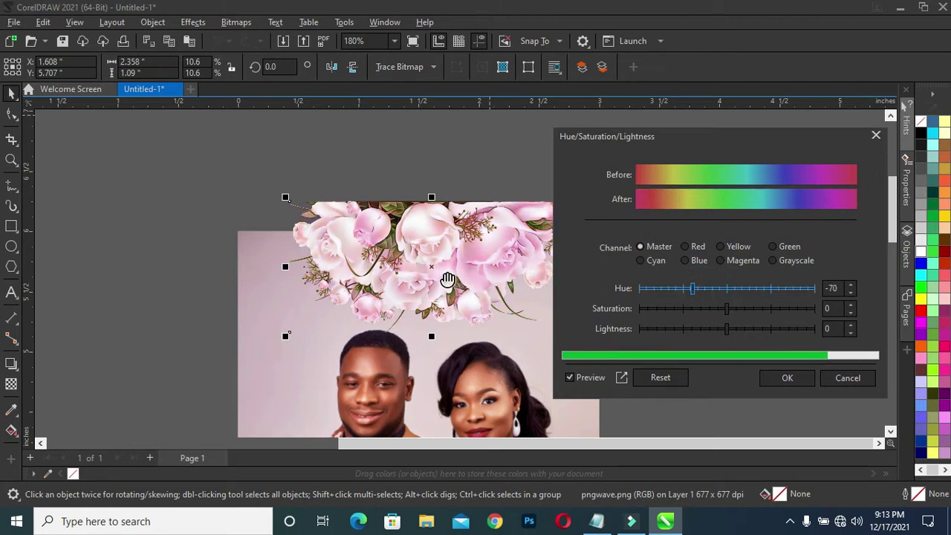
click(789, 379)
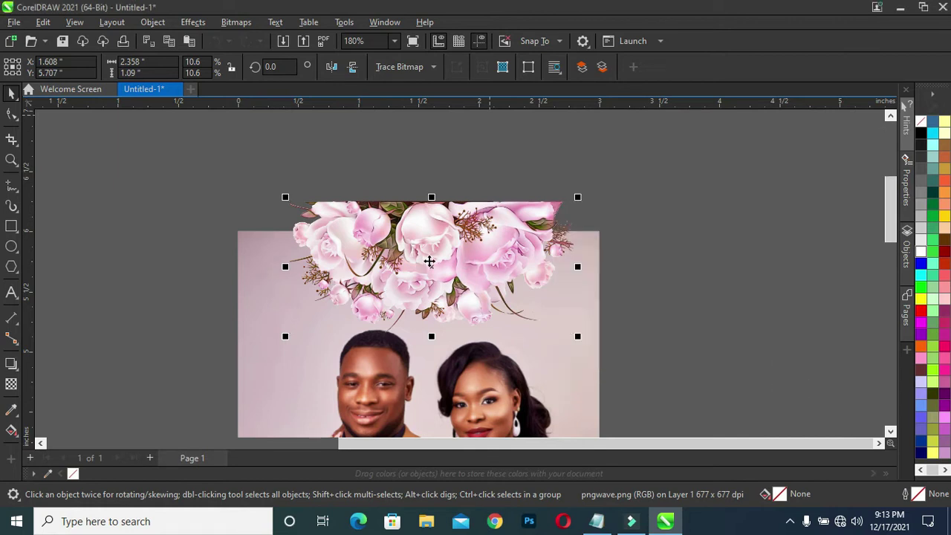
right_click(429, 264)
PowerClip the pink flowers inside the couple photo frame
click(463, 294)
click(280, 390)
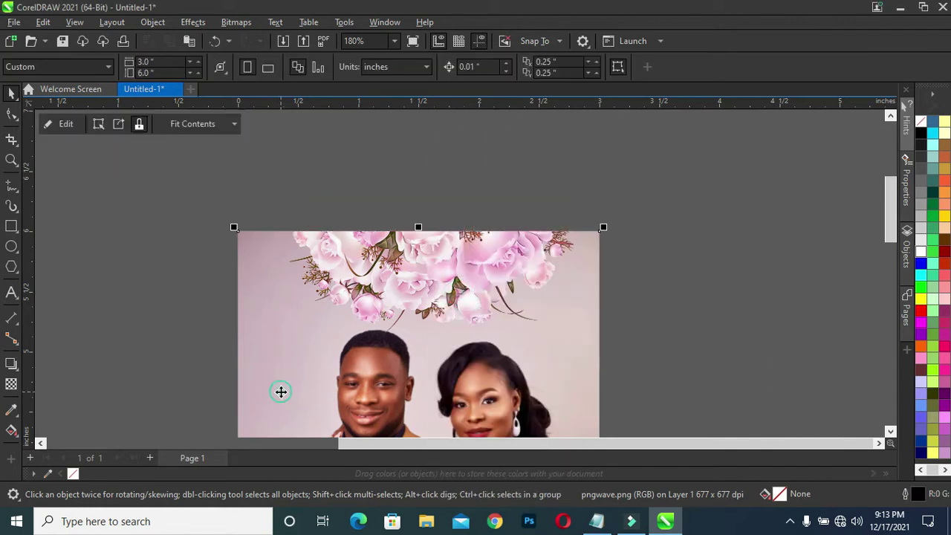
click(649, 227)
mouse_move(888, 227)
mouse_down()
mouse_move(892, 253)
mouse_move(888, 234)
mouse_up()
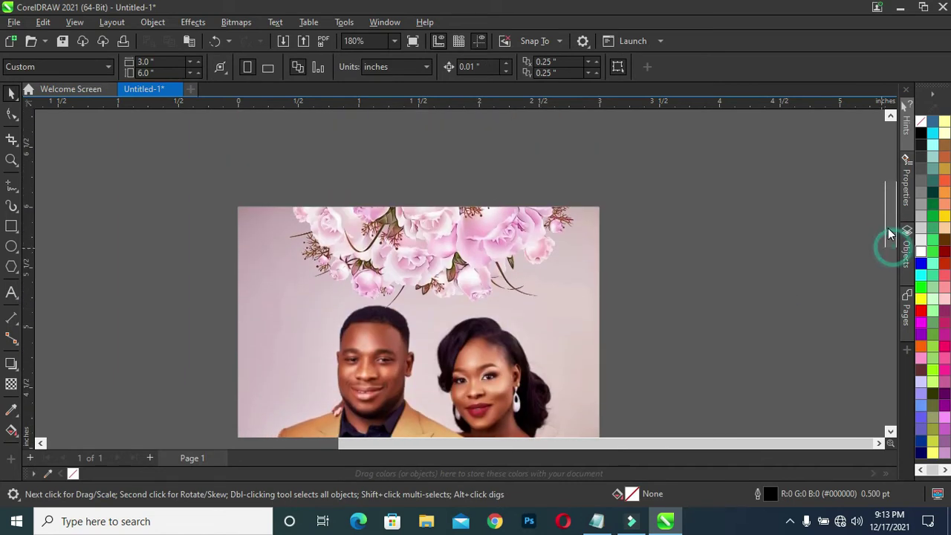
Zoom out to see the whole page and rings, then zoom in on the photo's top to check
scroll(623, 223, down, 2)
scroll(602, 229, down, 1)
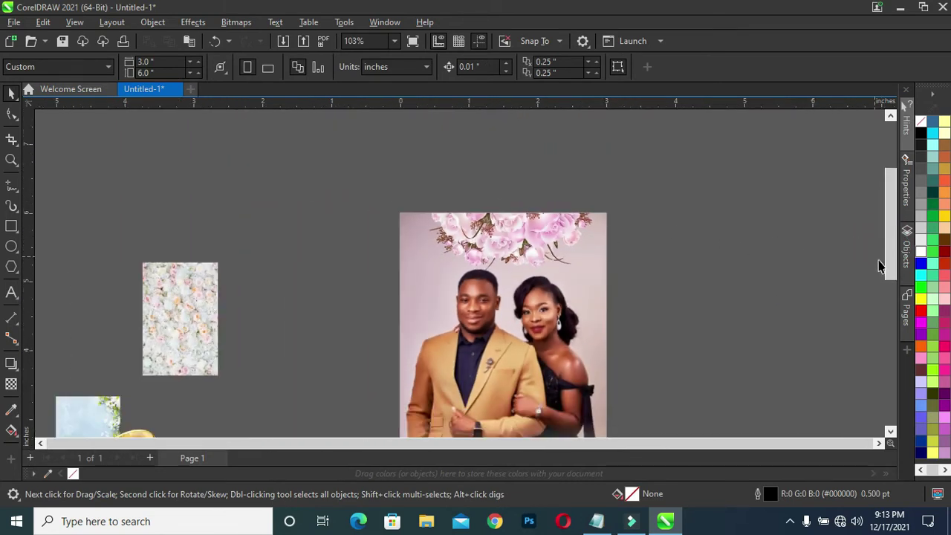
drag(894, 264, 884, 273)
scroll(882, 279, down, 2)
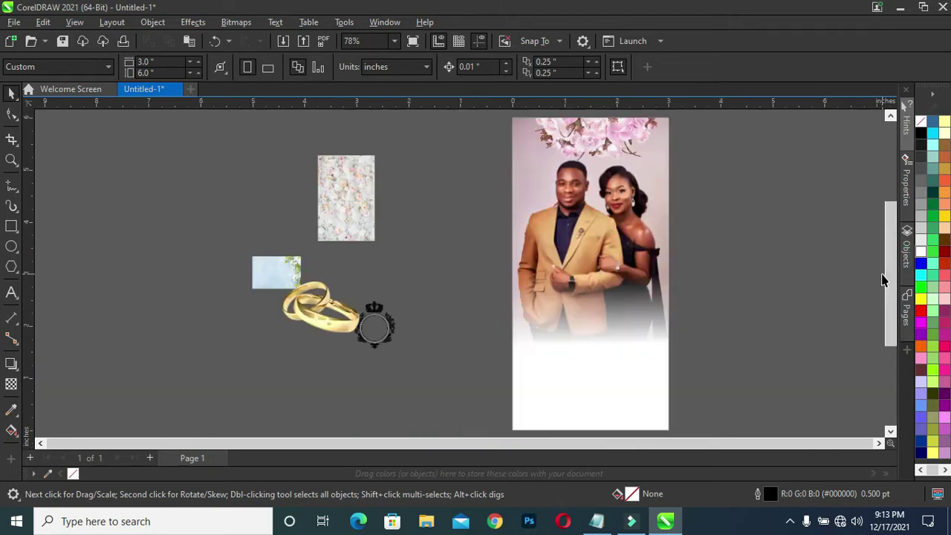
key(z)
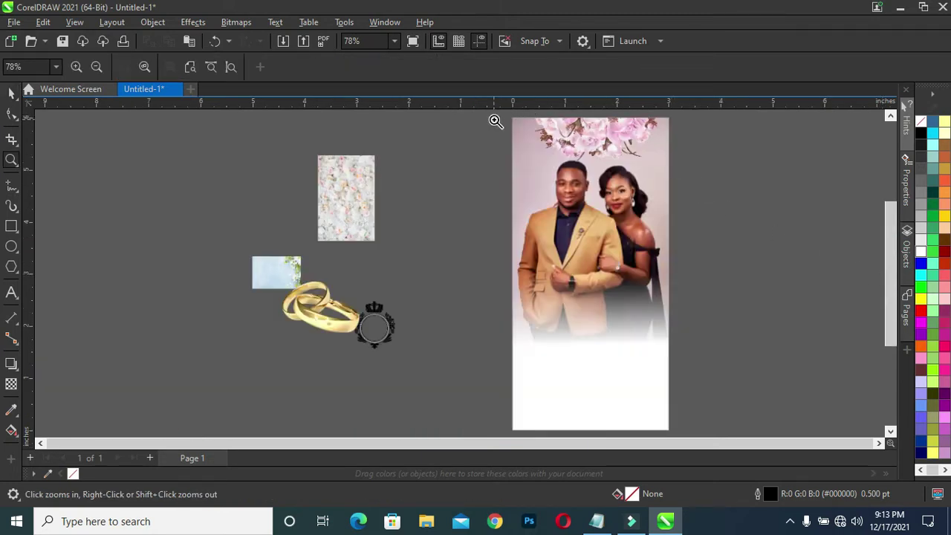
drag(492, 116, 743, 220)
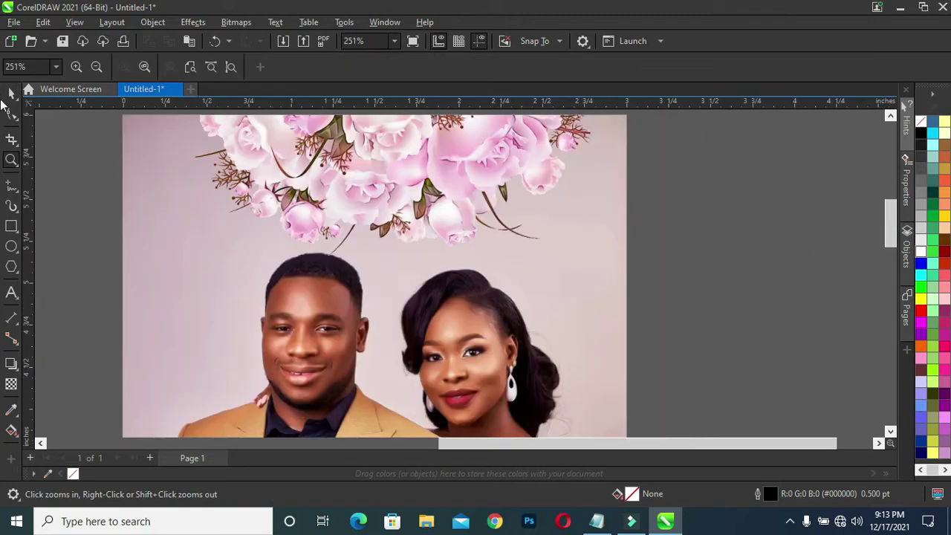
click(10, 93)
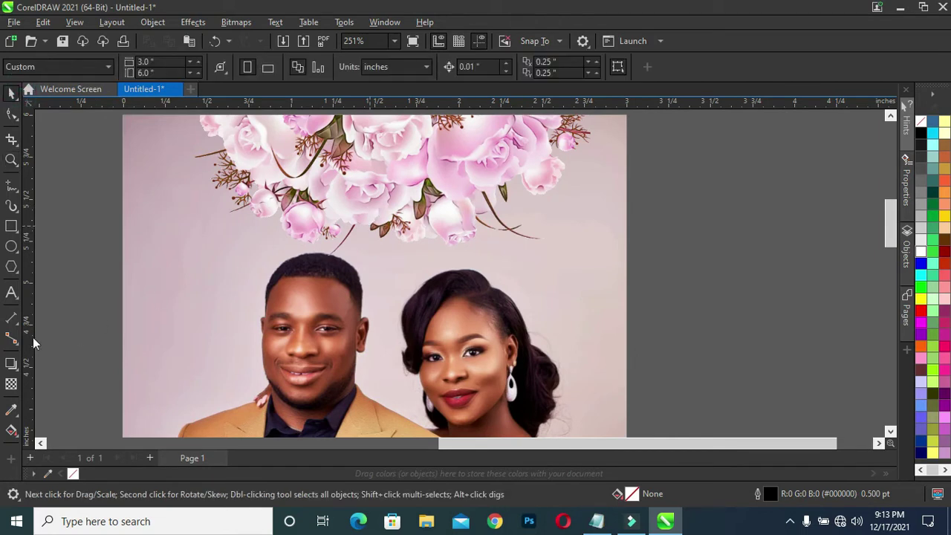
scroll(379, 288, down, 2)
scroll(223, 318, down, 2)
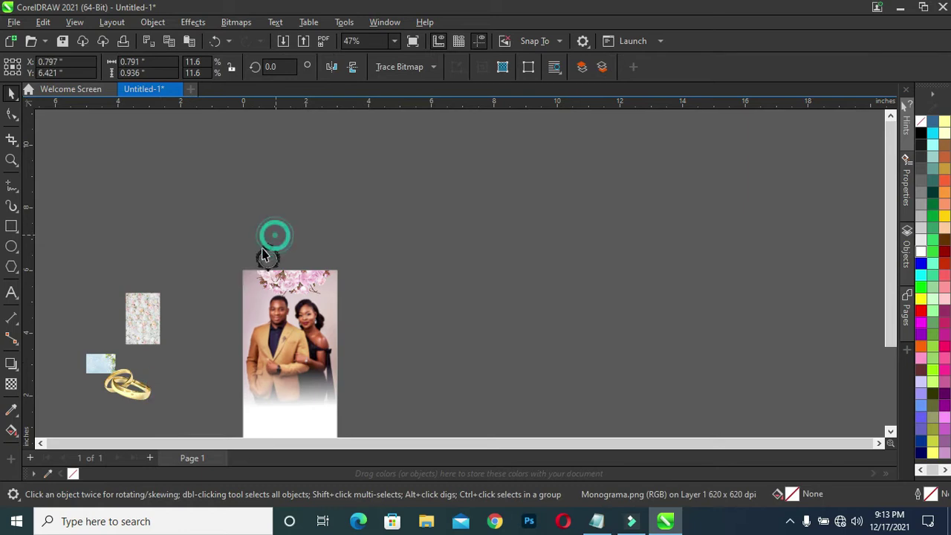
Move the crown monogram up near the photo and zoom in on the photo's top area
drag(159, 395, 247, 275)
key(Escape)
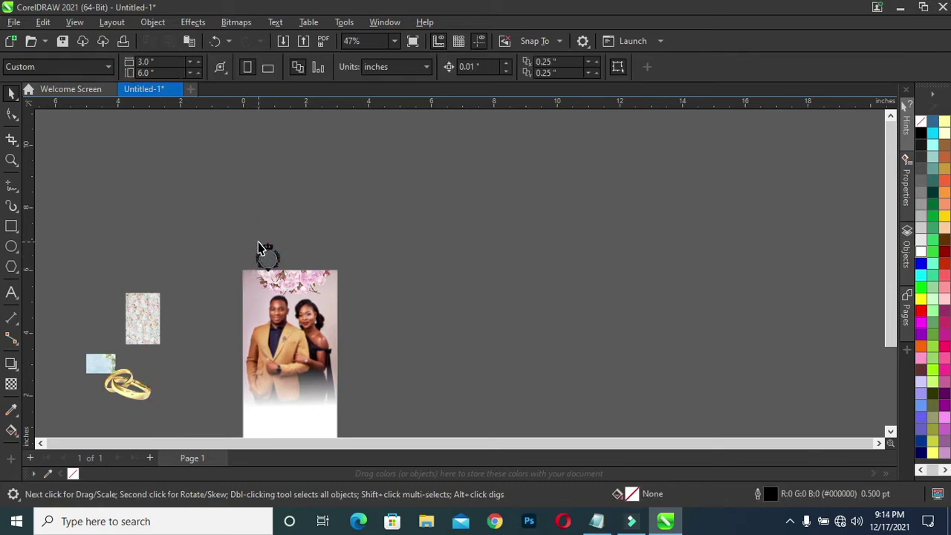
key(z)
click(196, 219)
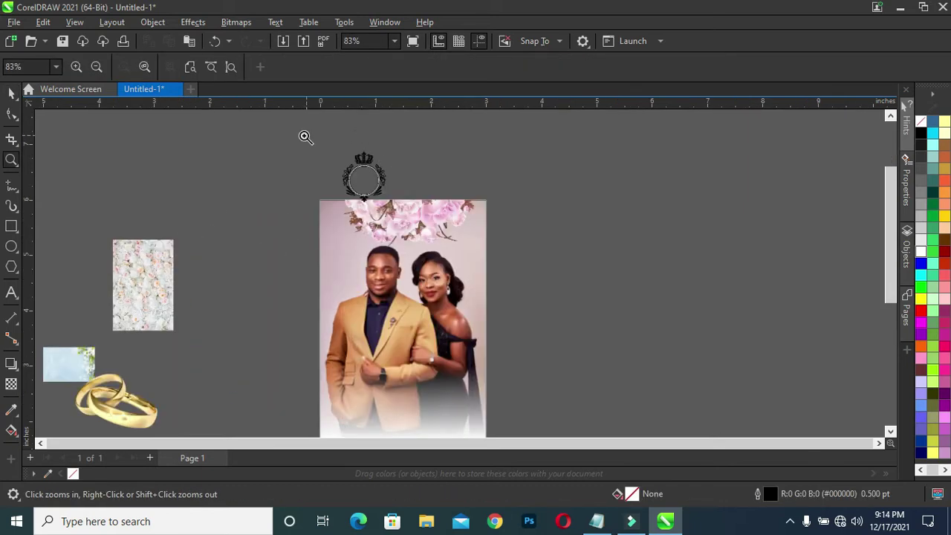
drag(289, 136, 518, 329)
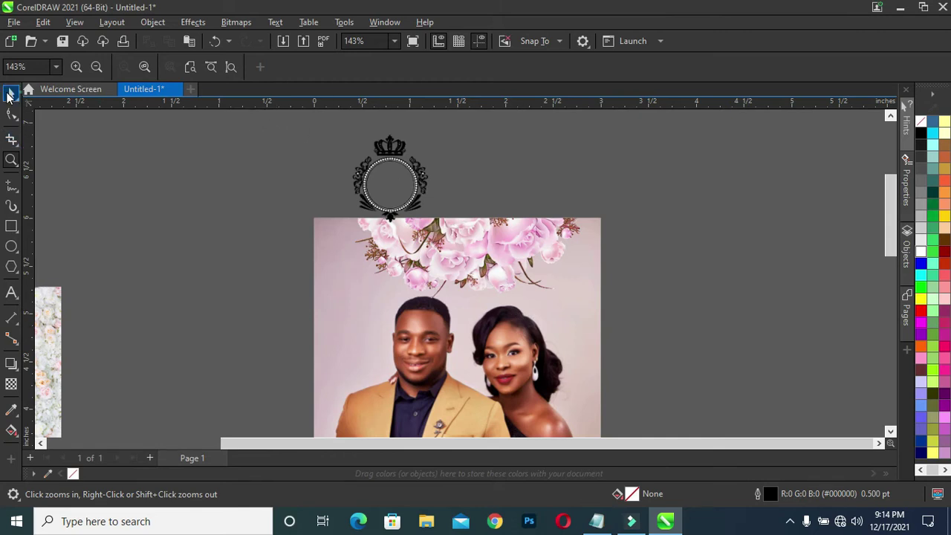
click(10, 94)
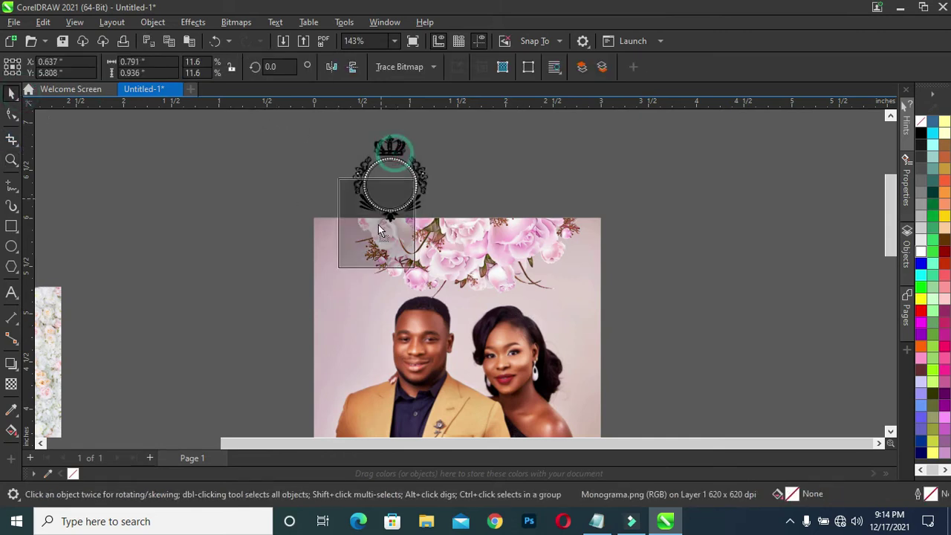
Place the monogram on the photo's upper-left and scale it down slightly to 9.9%
drag(396, 159, 361, 292)
scroll(374, 317, up, 1)
scroll(374, 317, up, 1)
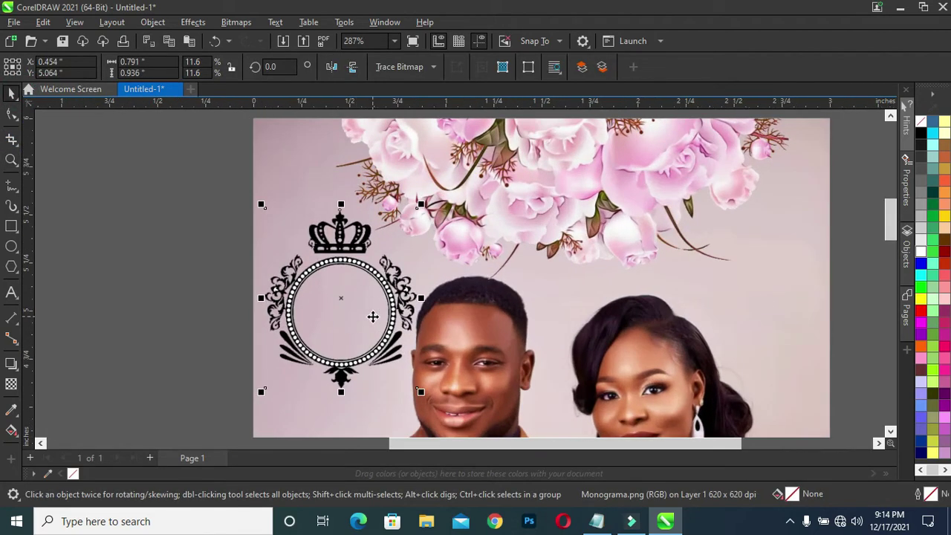
scroll(738, 230, down, 2)
scroll(738, 230, down, 1)
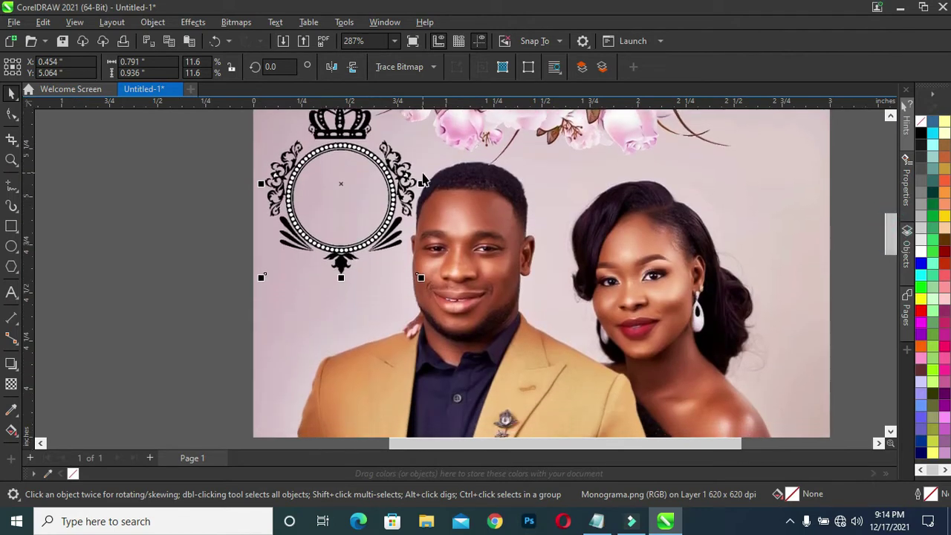
mouse_move(421, 256)
mouse_down()
mouse_move(423, 269)
mouse_move(401, 266)
mouse_up()
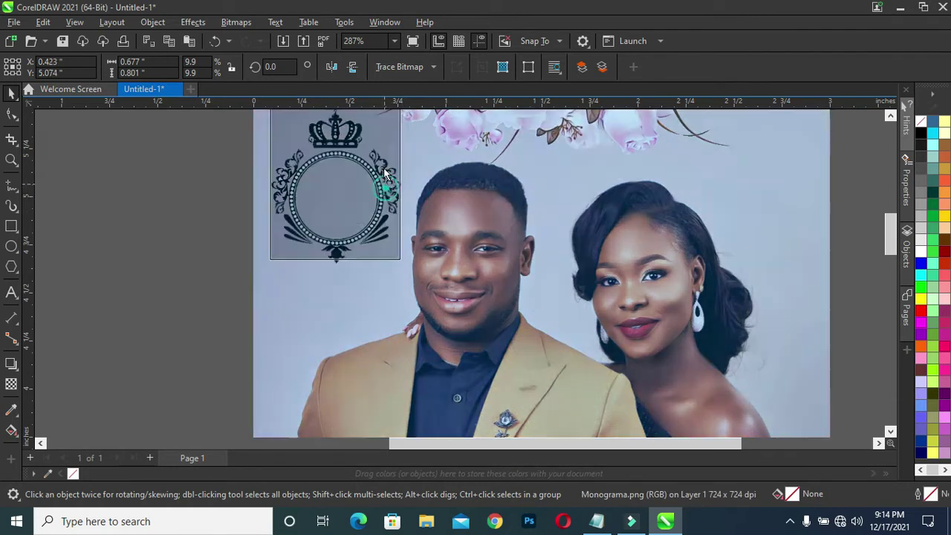
drag(385, 192, 387, 175)
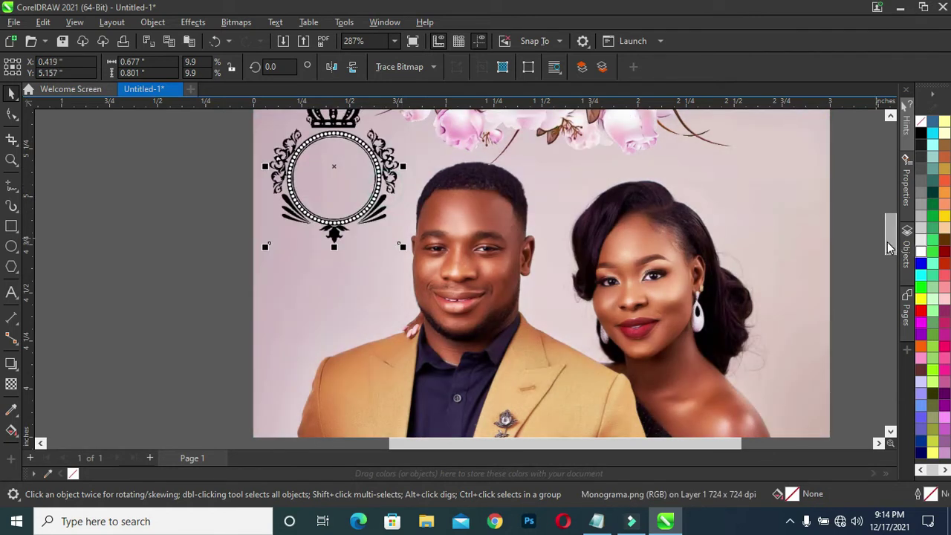
drag(890, 238, 890, 217)
drag(329, 280, 335, 260)
Scale the pink flower cluster up to about 13.5% and shift it up-left across the photo's top
click(583, 266)
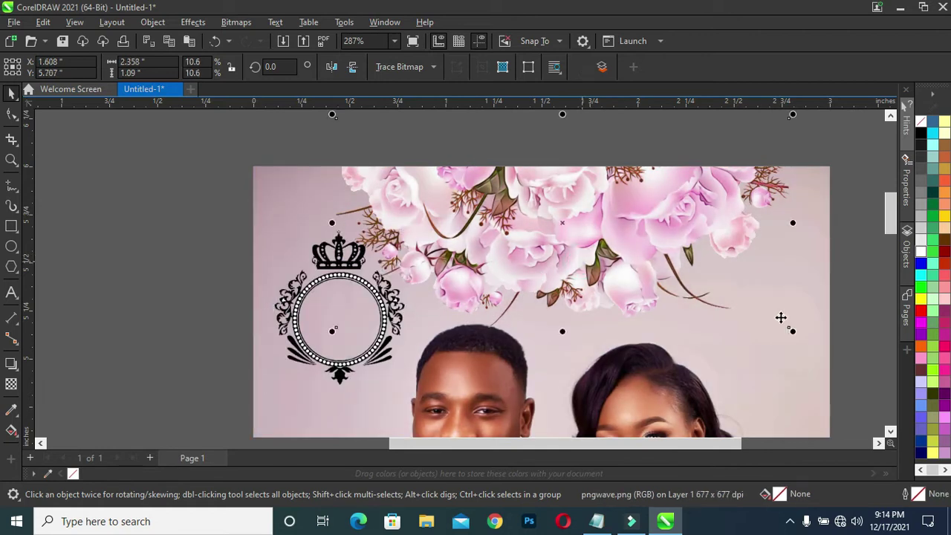
drag(334, 336, 275, 377)
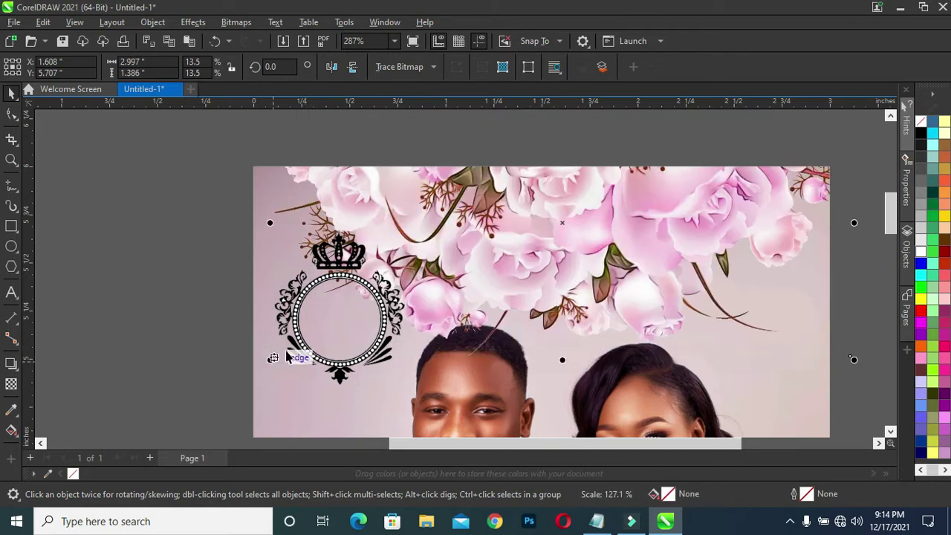
mouse_move(536, 251)
mouse_down()
mouse_move(524, 224)
mouse_move(509, 225)
mouse_up()
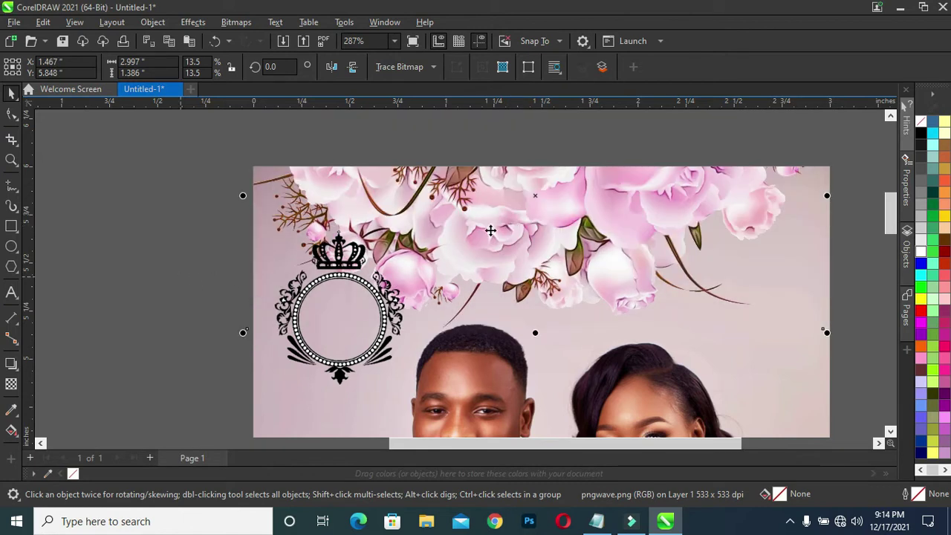
drag(545, 222, 556, 220)
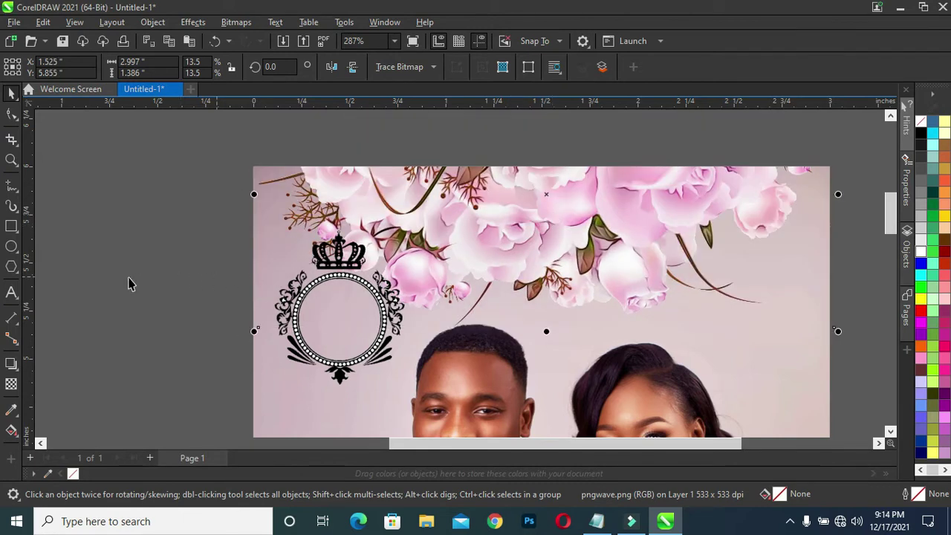
click(129, 283)
click(333, 261)
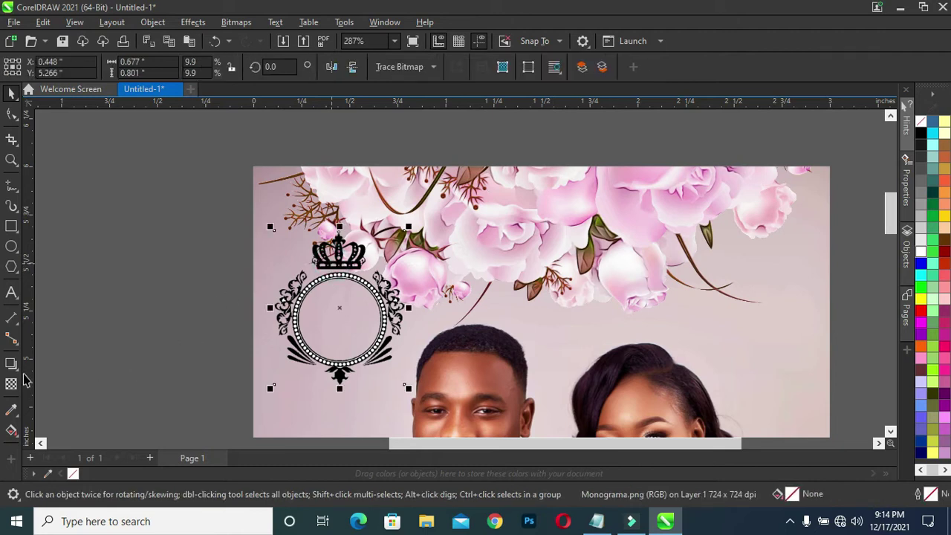
click(11, 247)
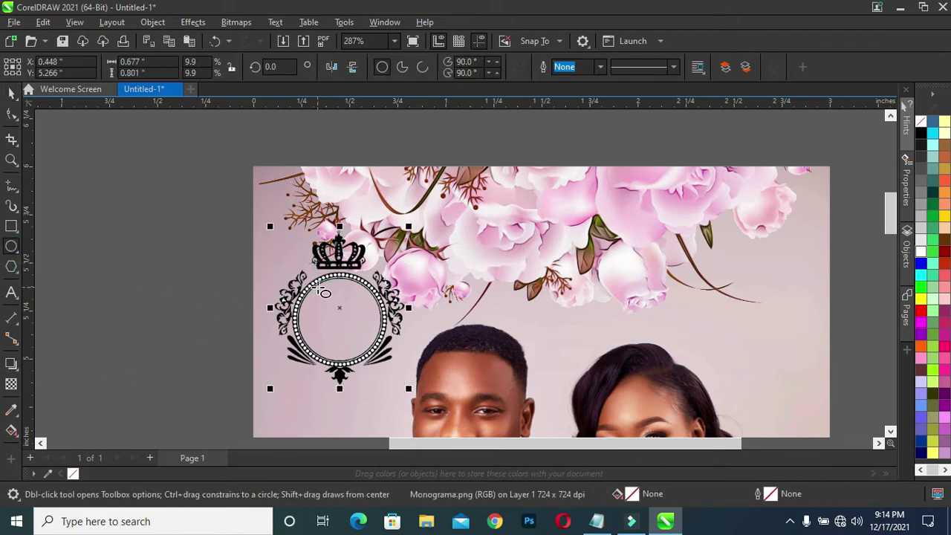
Draw a 0.457-inch circle inside the monogram's inner ring and nudge it into centre
click(340, 317)
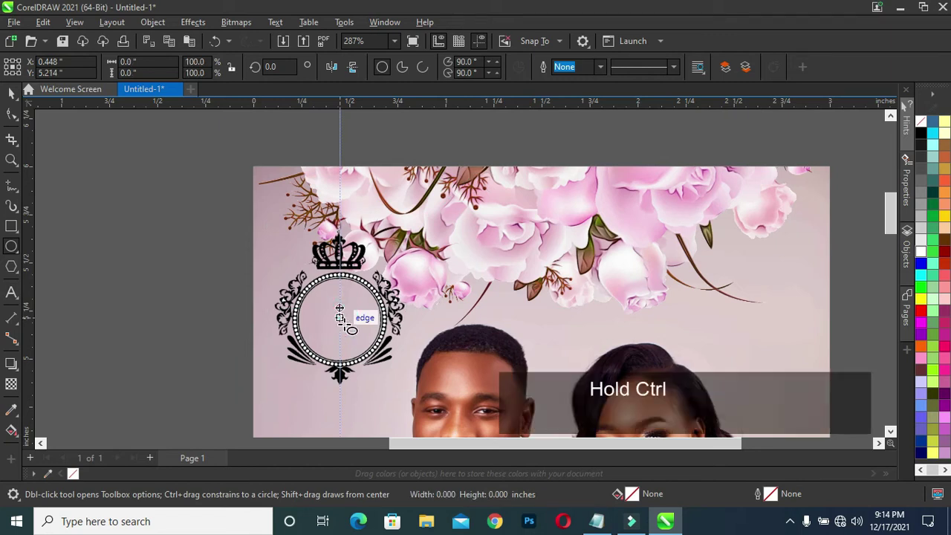
drag(340, 318, 377, 363)
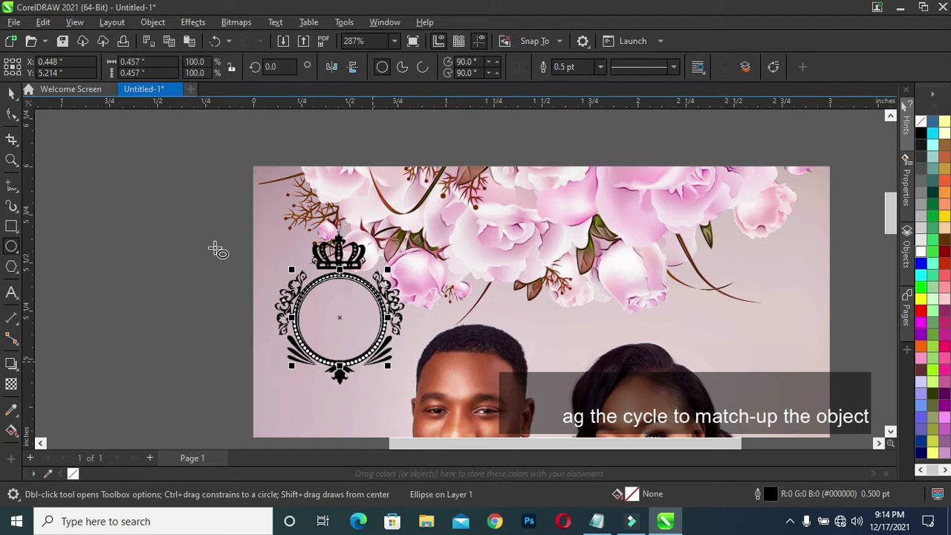
click(11, 92)
key(Down)
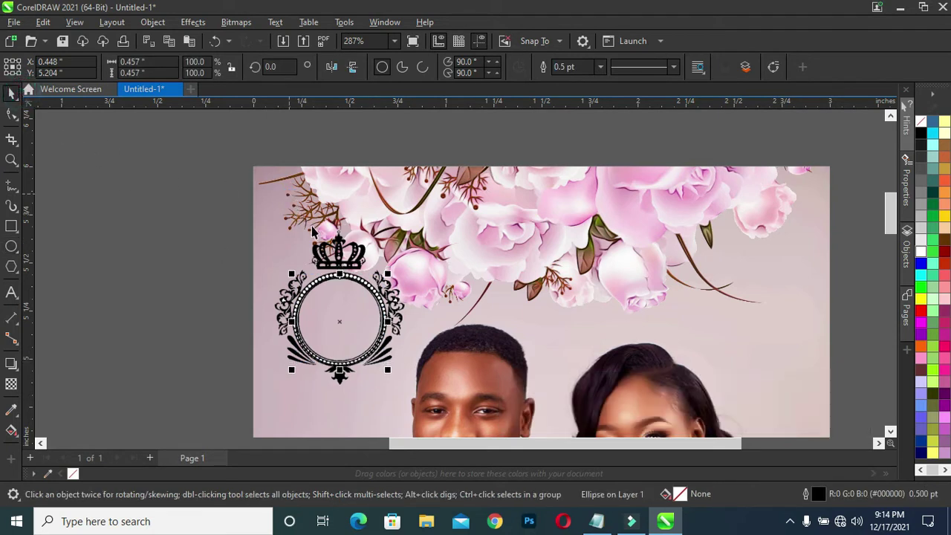
key(Up)
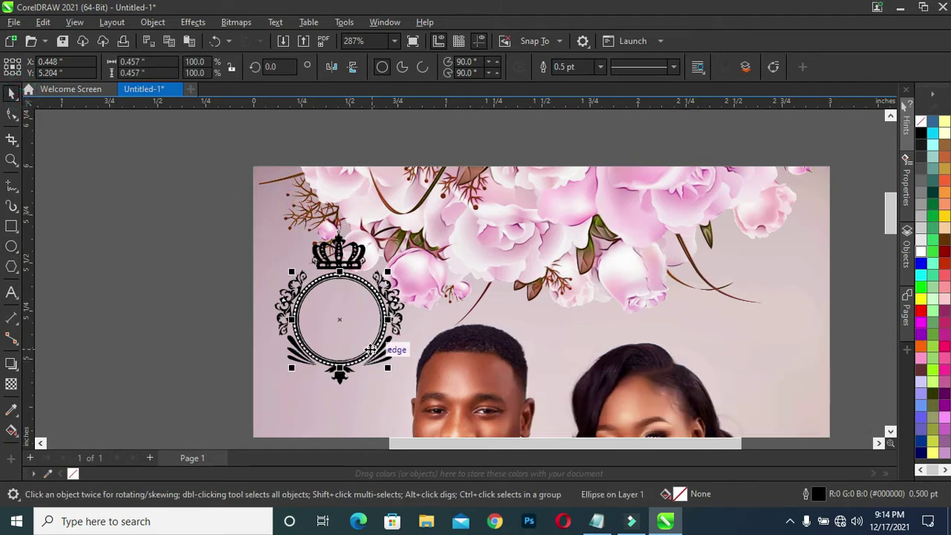
scroll(336, 341, up, 1)
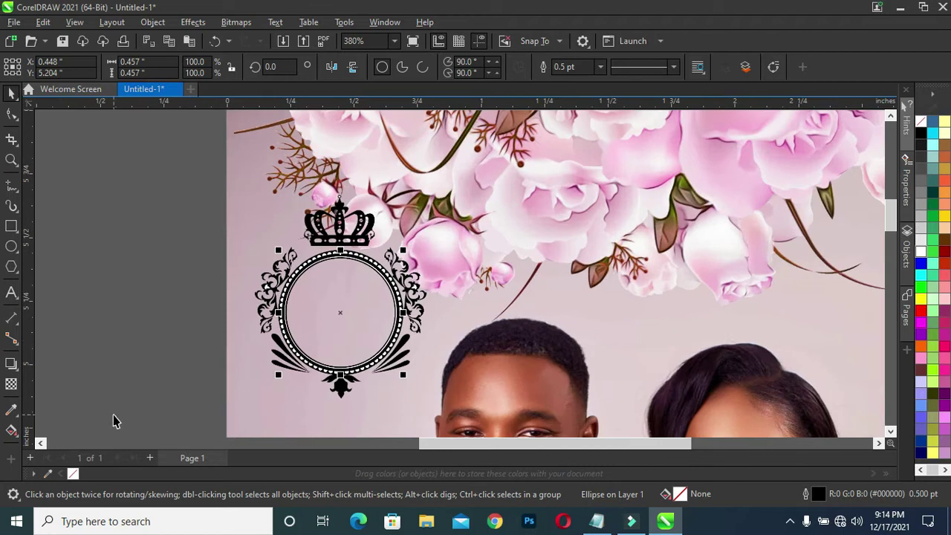
Give the circle a top-to-bottom fountain fill with a dark purple sampled from the photo at the bottom
click(11, 430)
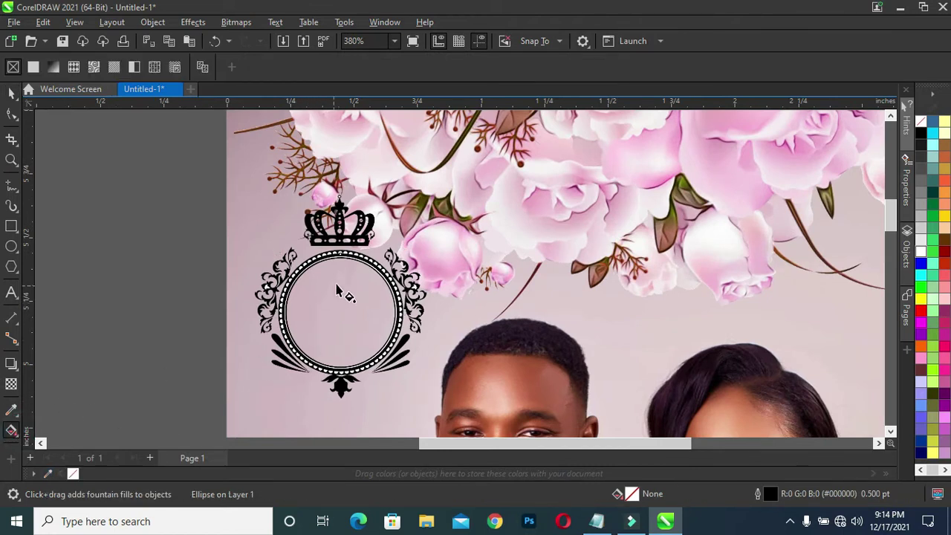
drag(341, 265, 341, 356)
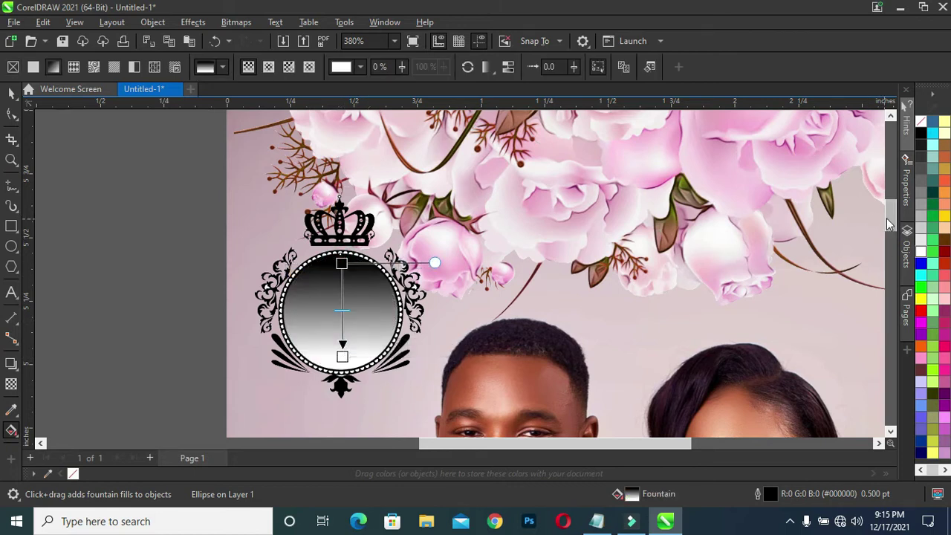
drag(892, 223, 892, 230)
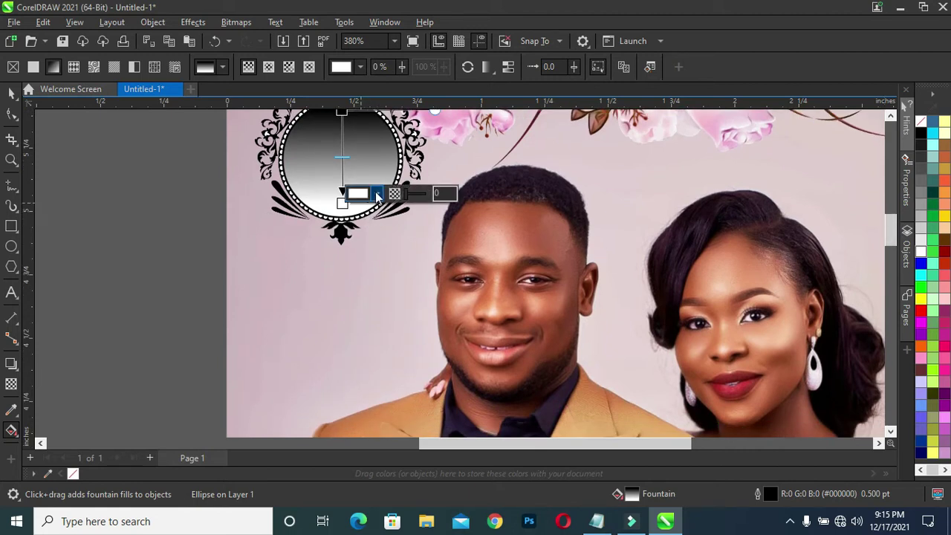
click(377, 194)
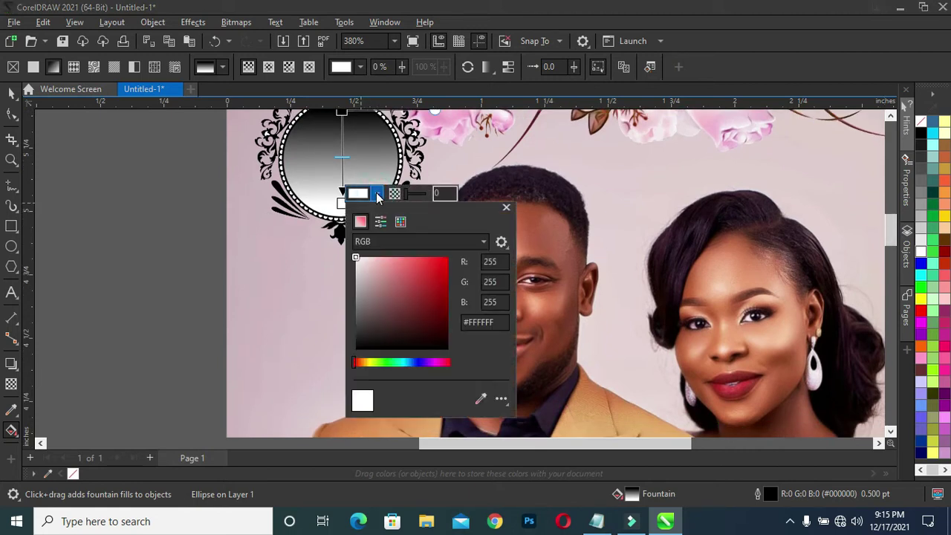
click(480, 401)
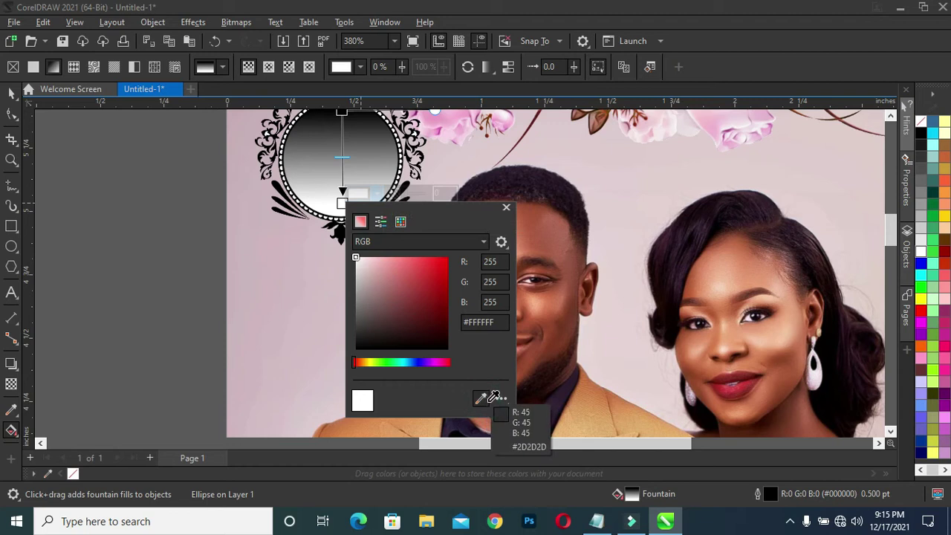
click(564, 402)
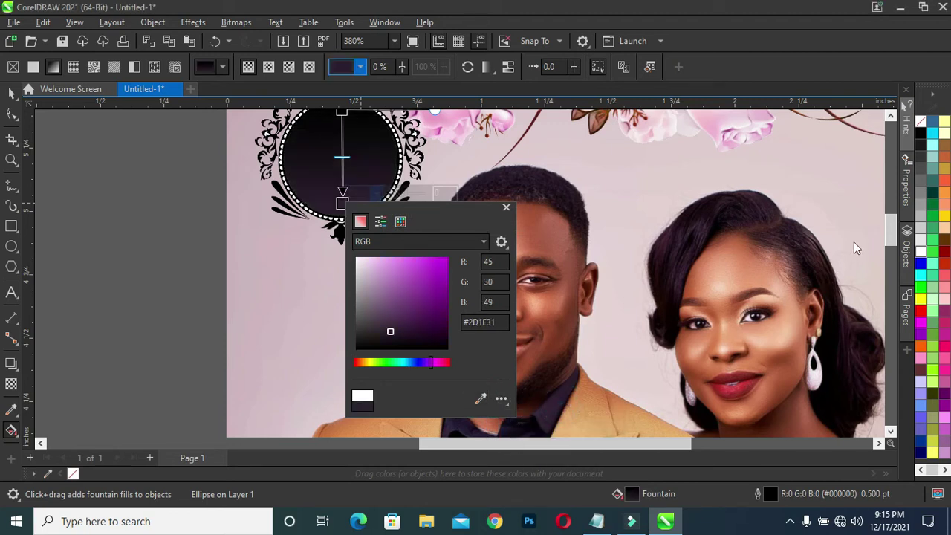
click(894, 228)
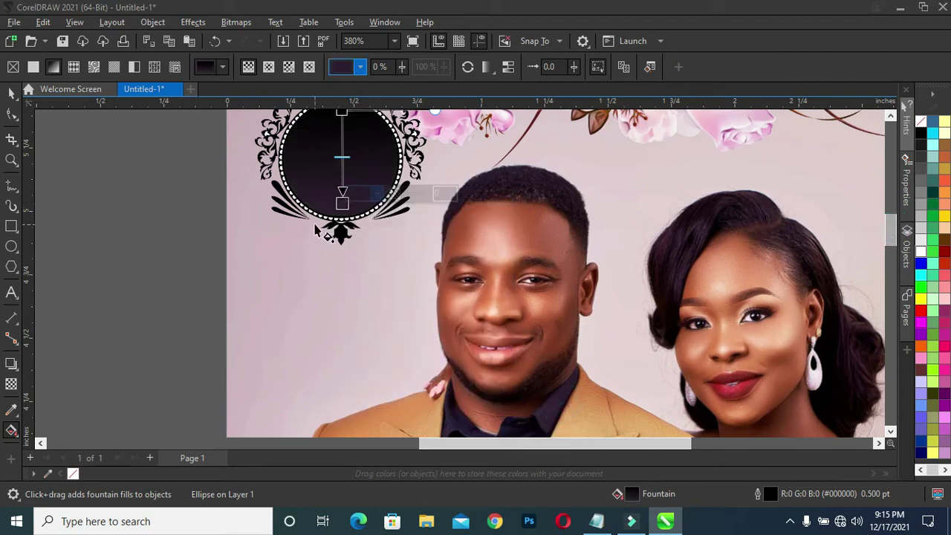
Lighten the gradient's bottom colour to light purple #AD7EBA
click(377, 194)
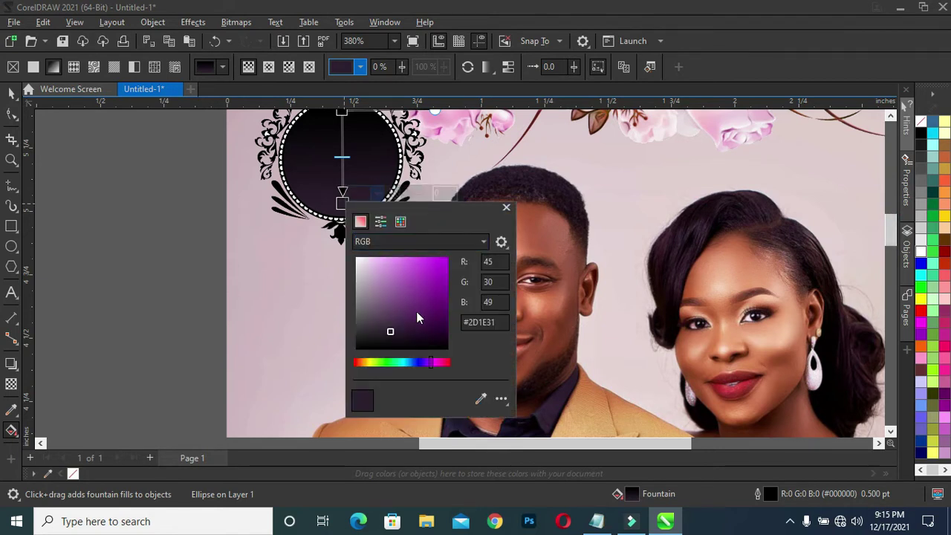
click(395, 303)
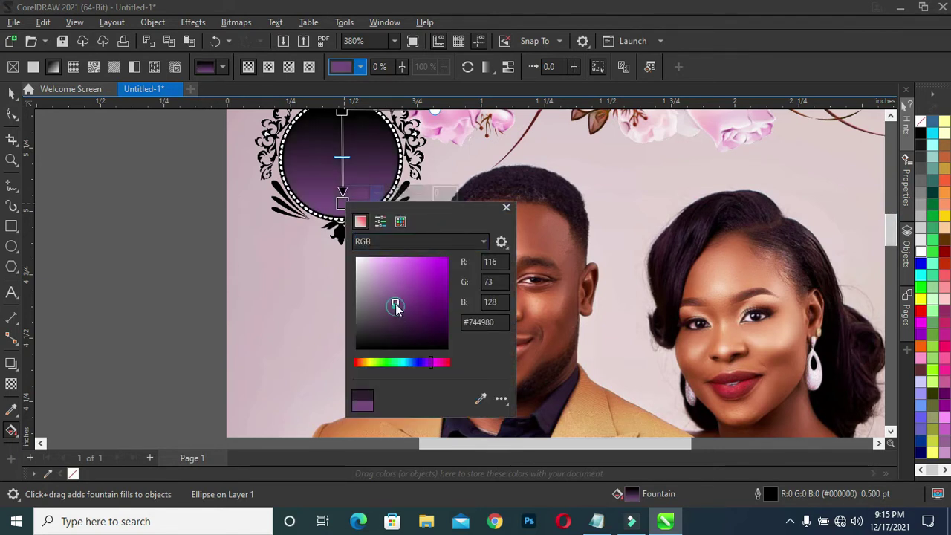
drag(395, 304, 385, 283)
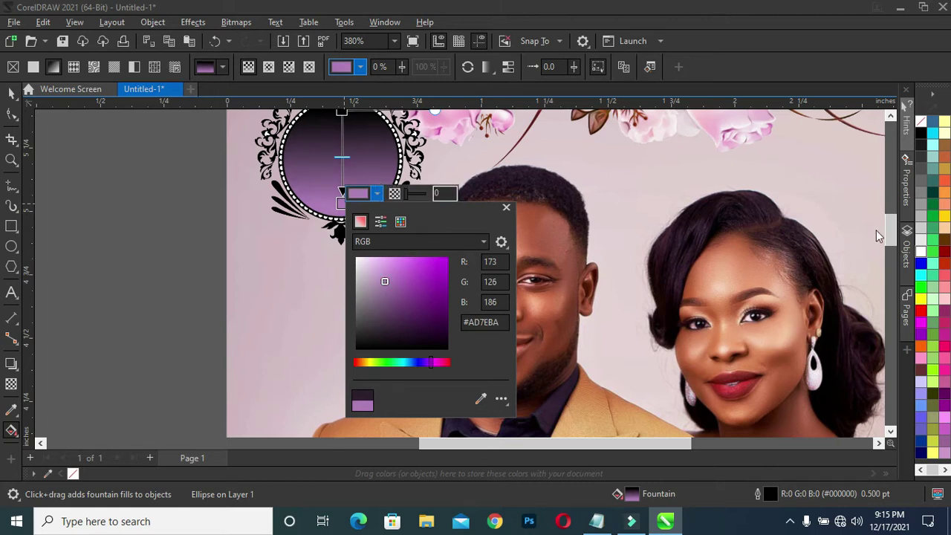
click(341, 113)
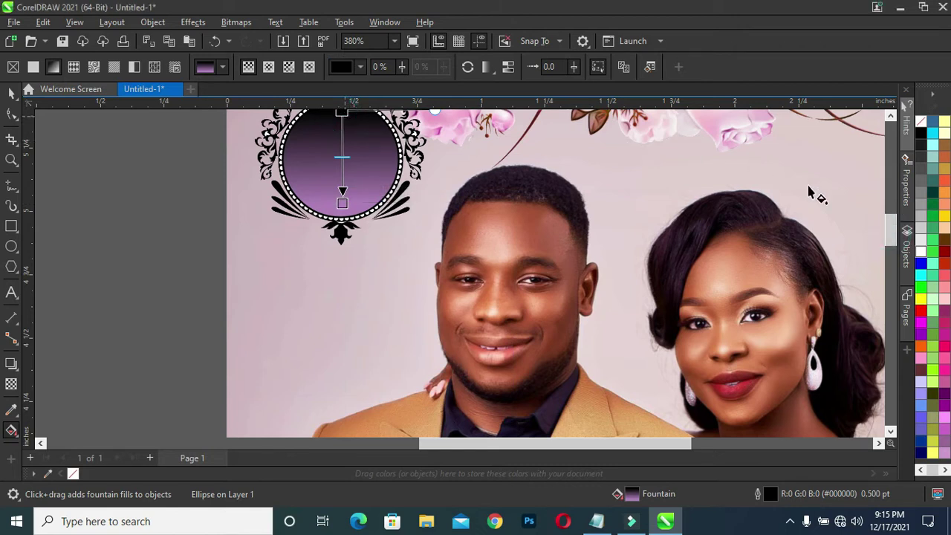
drag(890, 229, 890, 215)
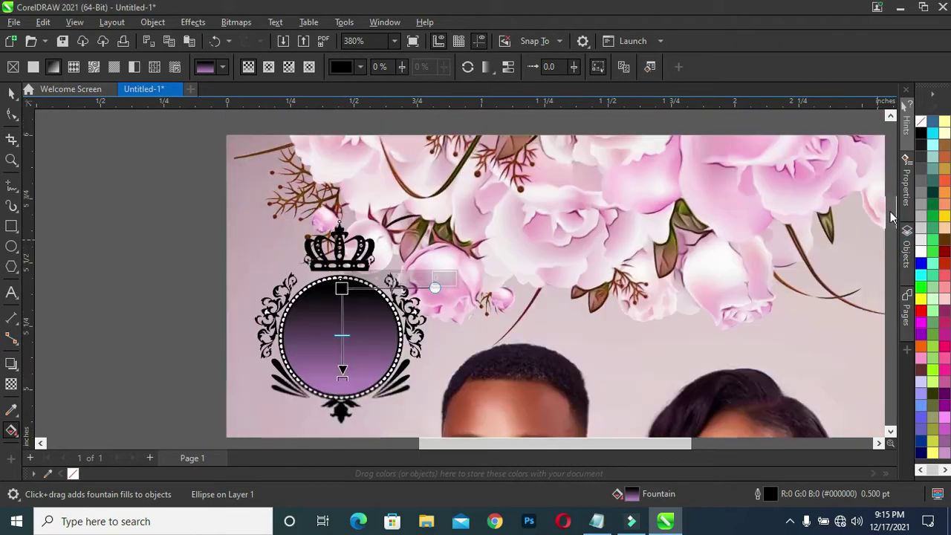
Set the gradient's top colour to a rose-brown sampled from the photo
click(376, 229)
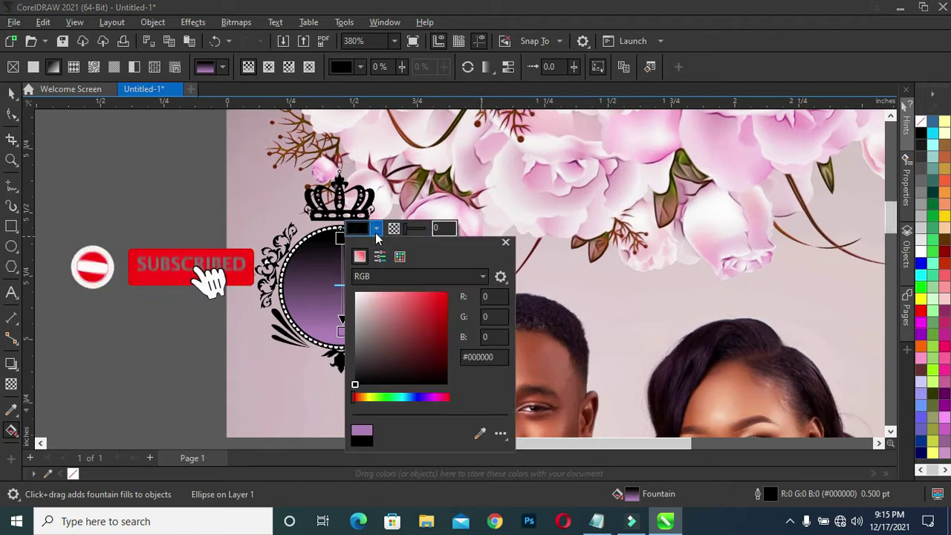
click(479, 434)
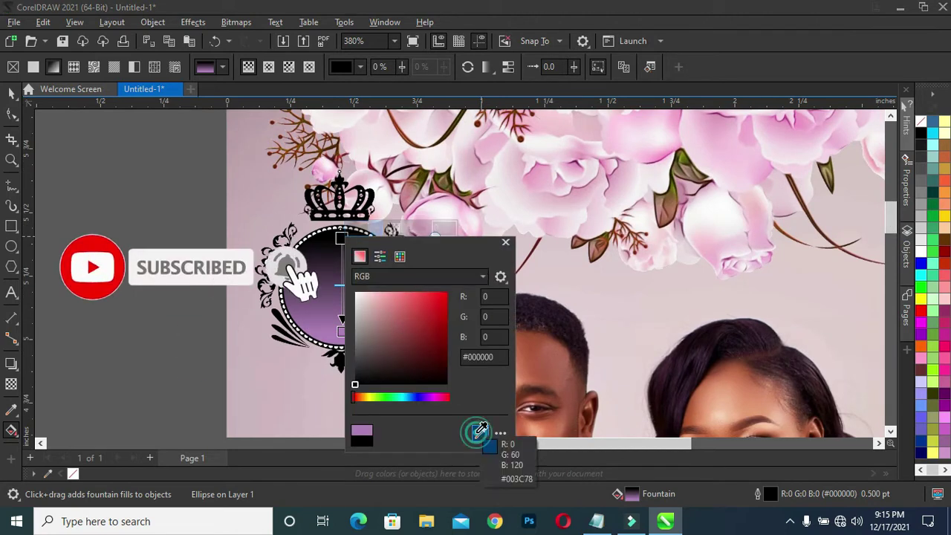
click(567, 354)
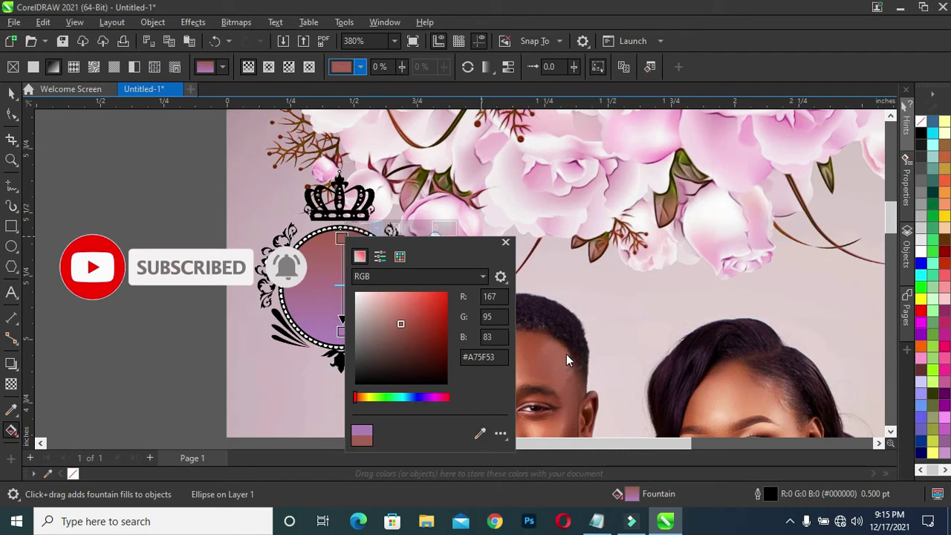
click(339, 235)
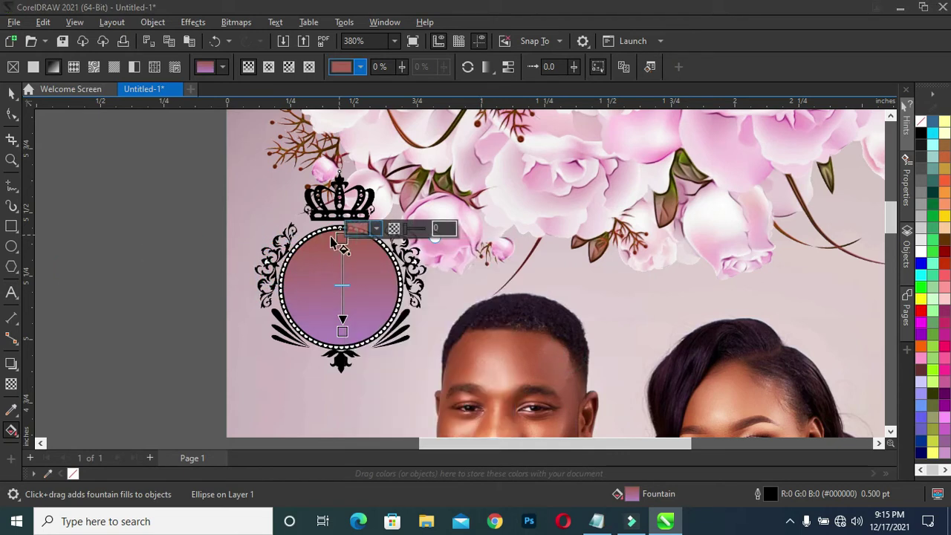
Return to the Pick tool, deselect the circle, and select the Monograma.png frame image
click(11, 91)
click(69, 178)
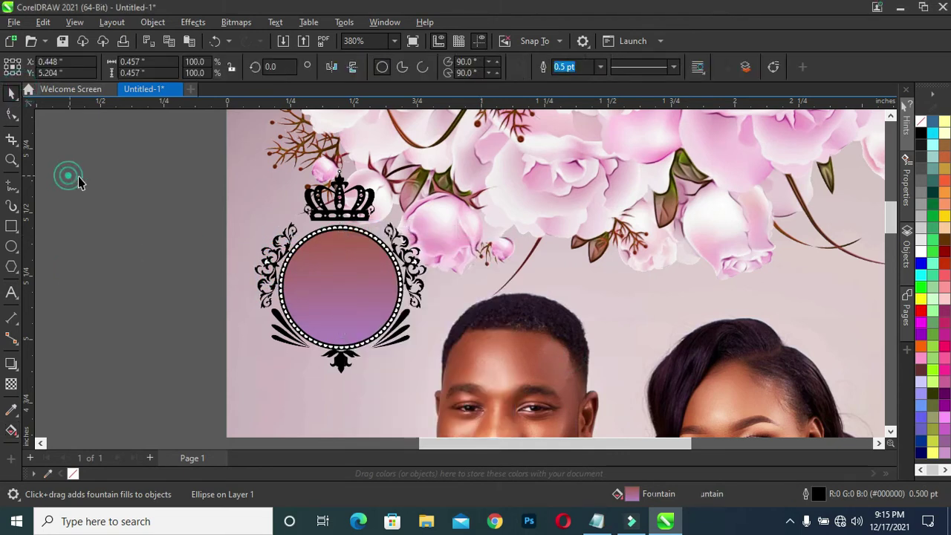
click(331, 251)
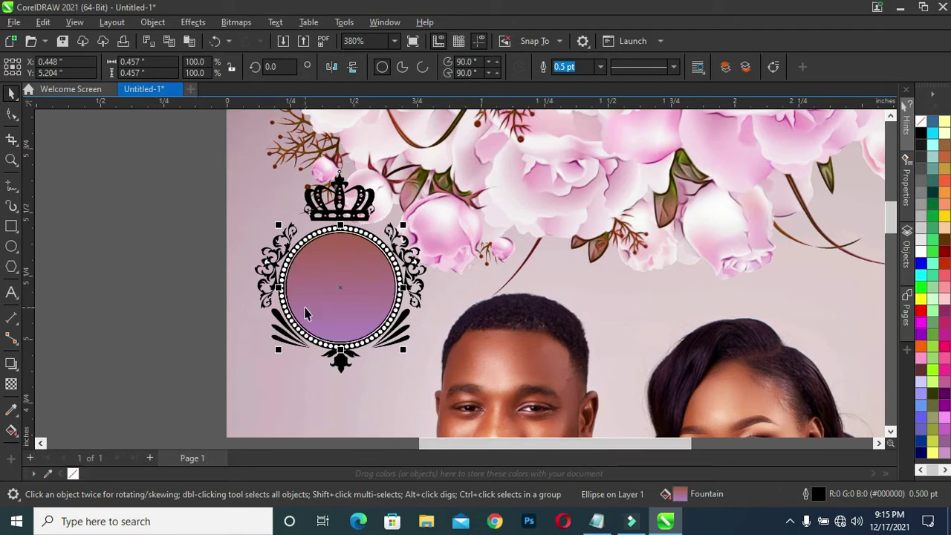
click(130, 256)
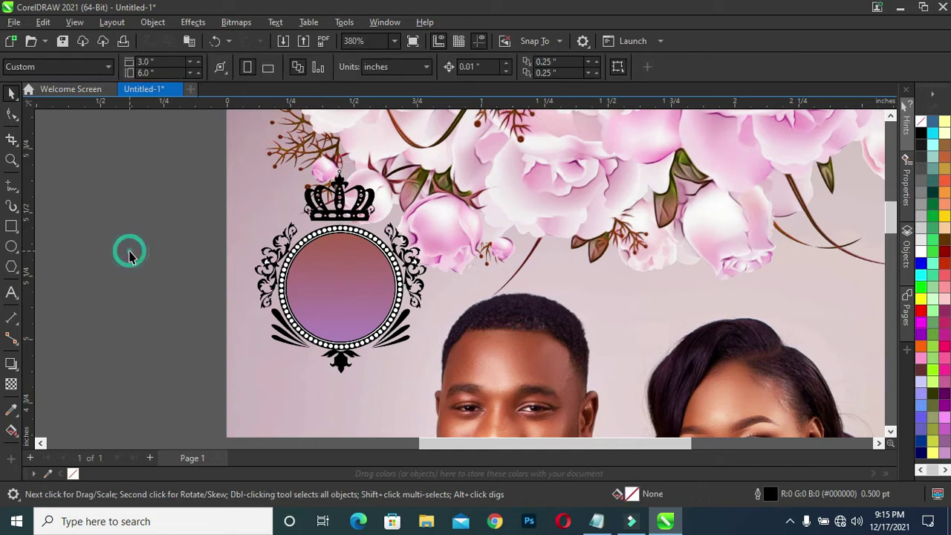
click(339, 278)
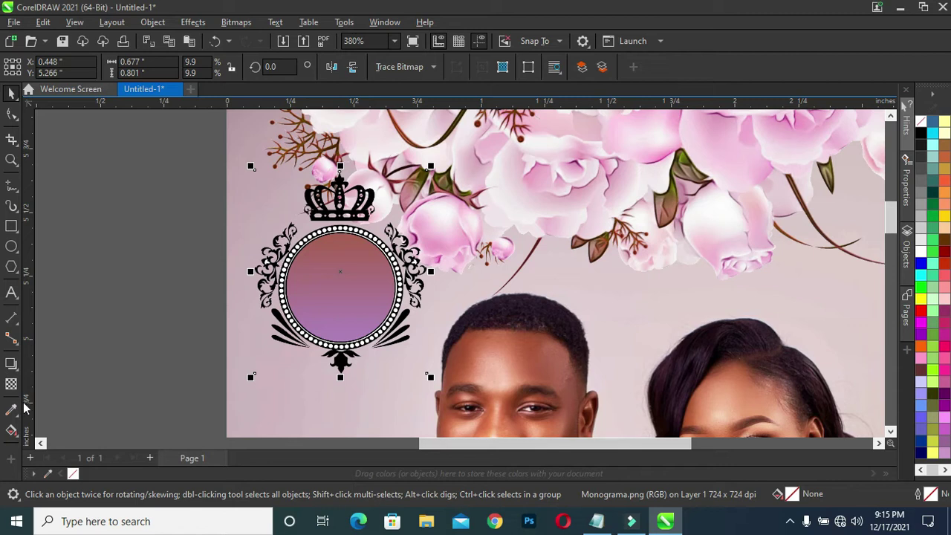
Add the text "D&E" to the left of the crowned monogram
click(10, 292)
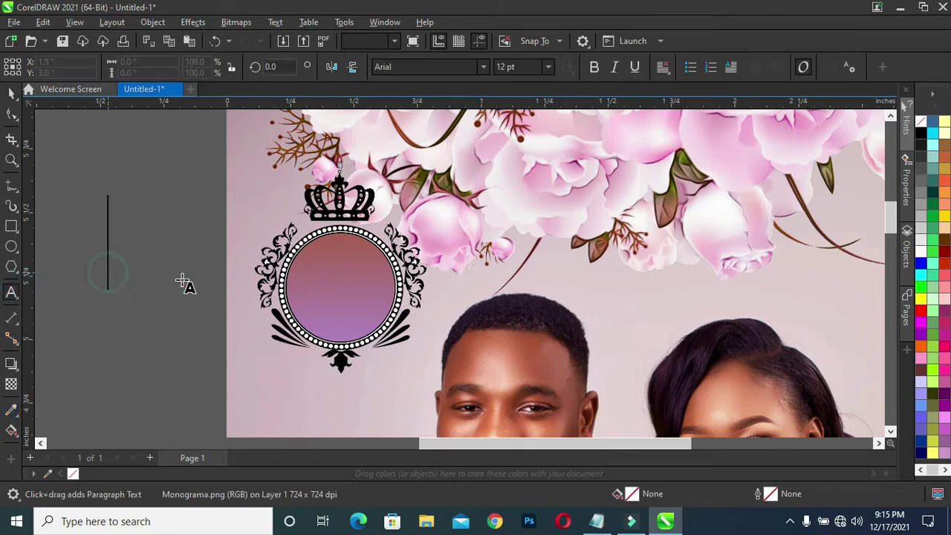
text(d)
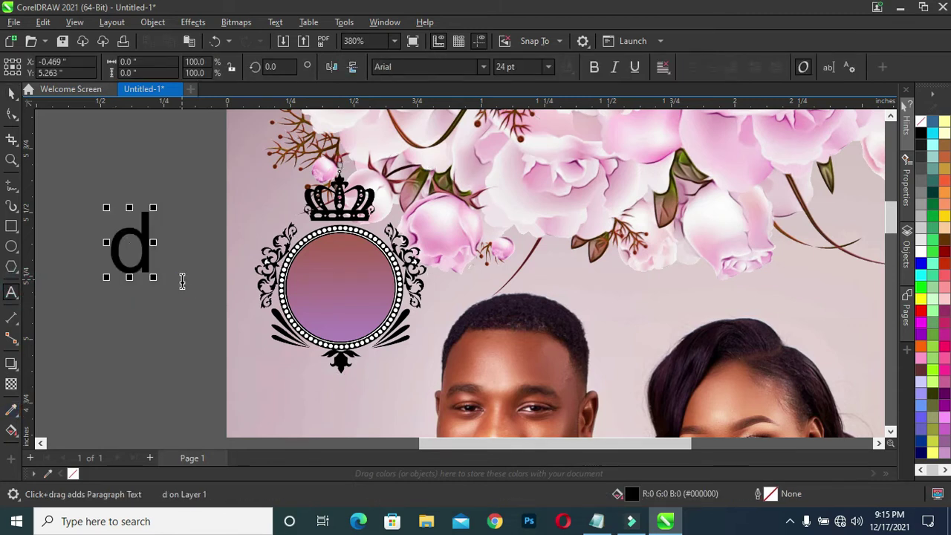
key(BackSpace)
text(D)
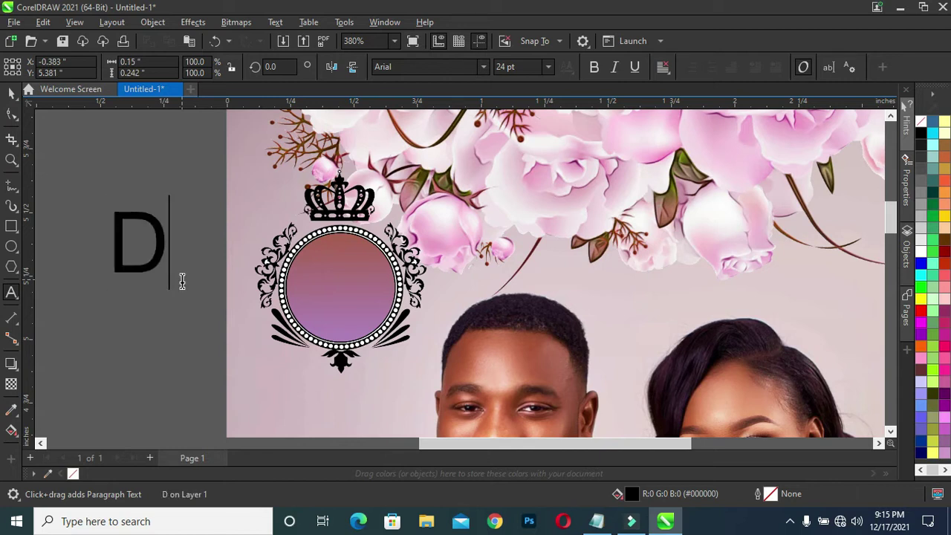
text(&)
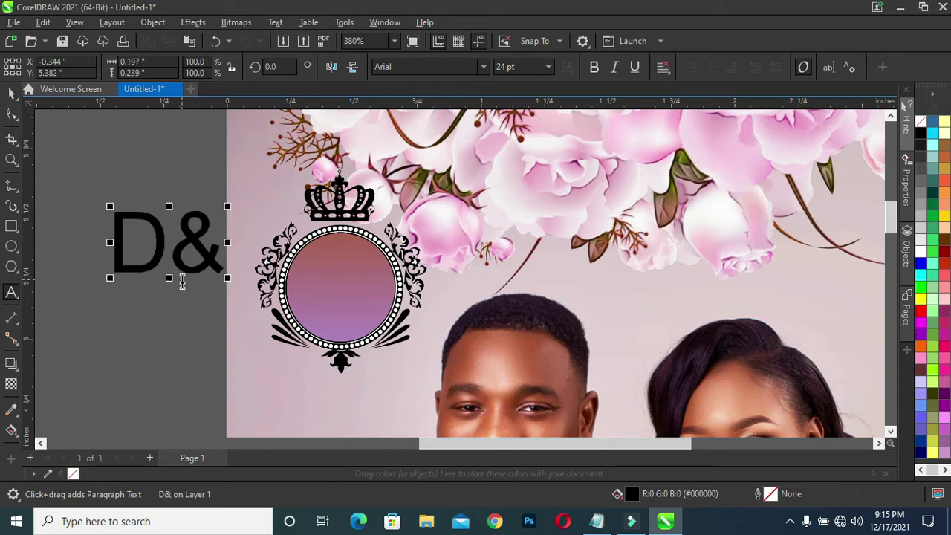
text(E)
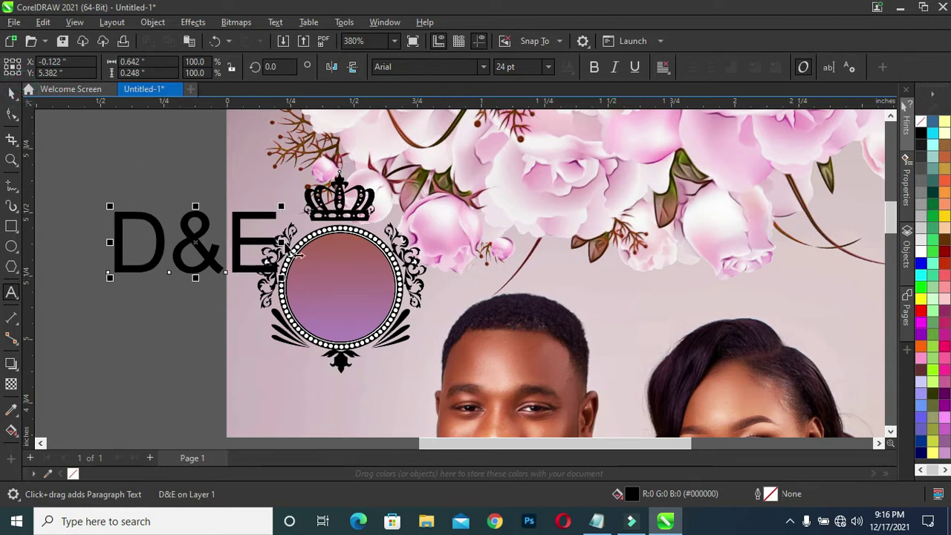
click(13, 92)
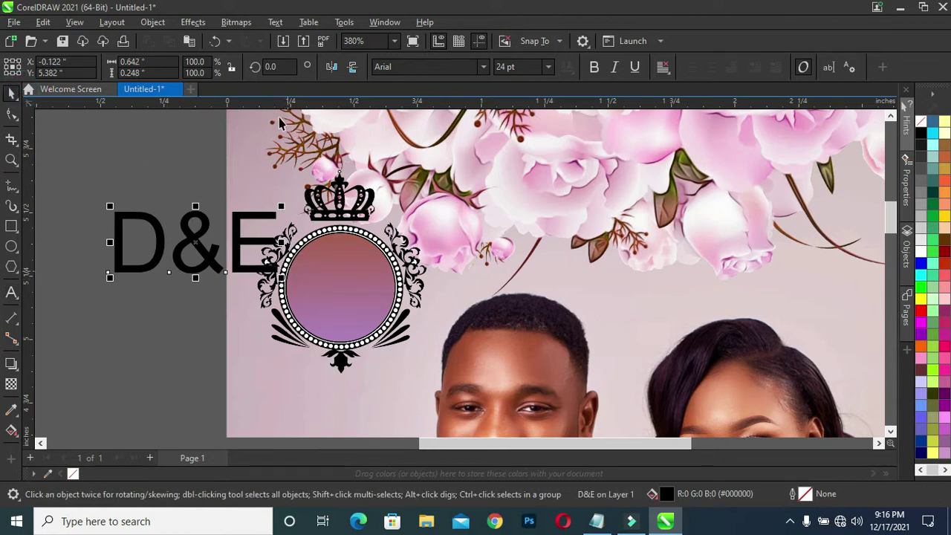
Set the D&E initials in the Artoney font
click(483, 67)
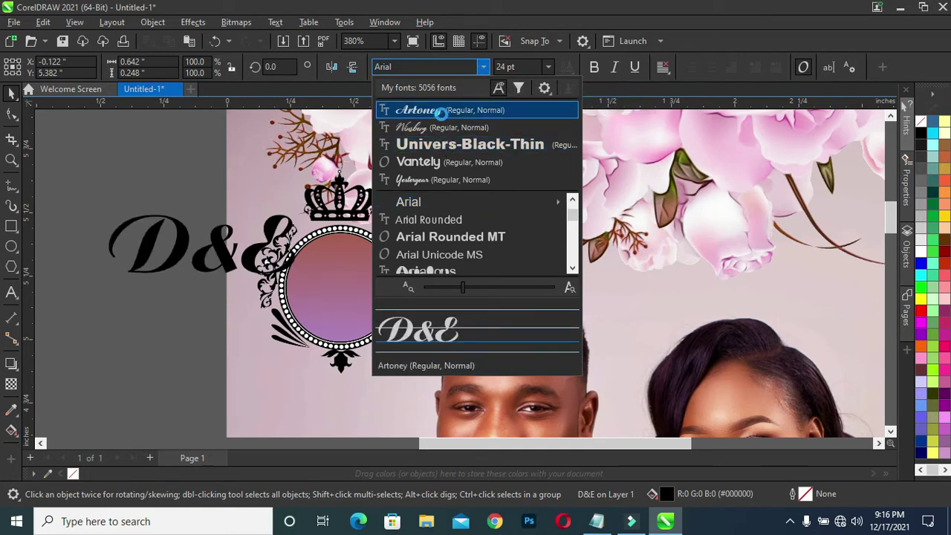
click(441, 112)
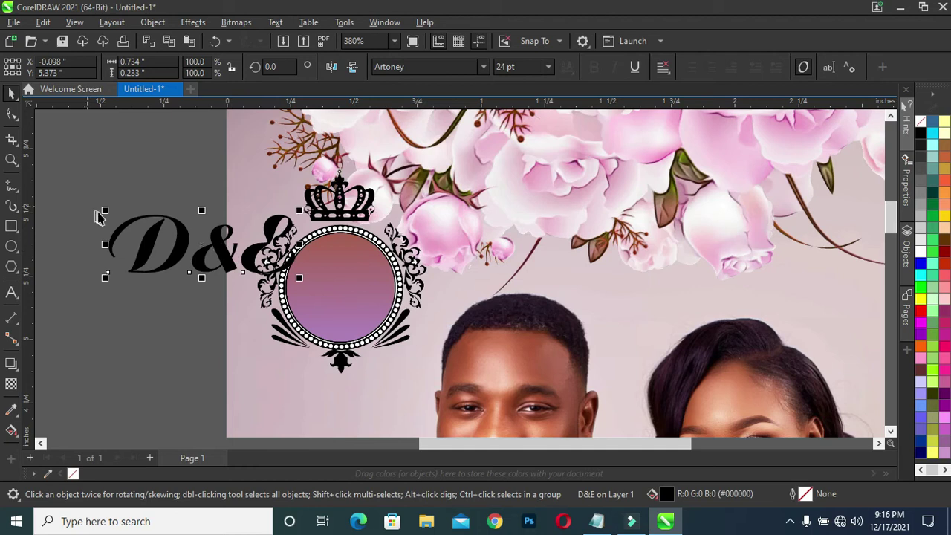
click(107, 211)
click(145, 241)
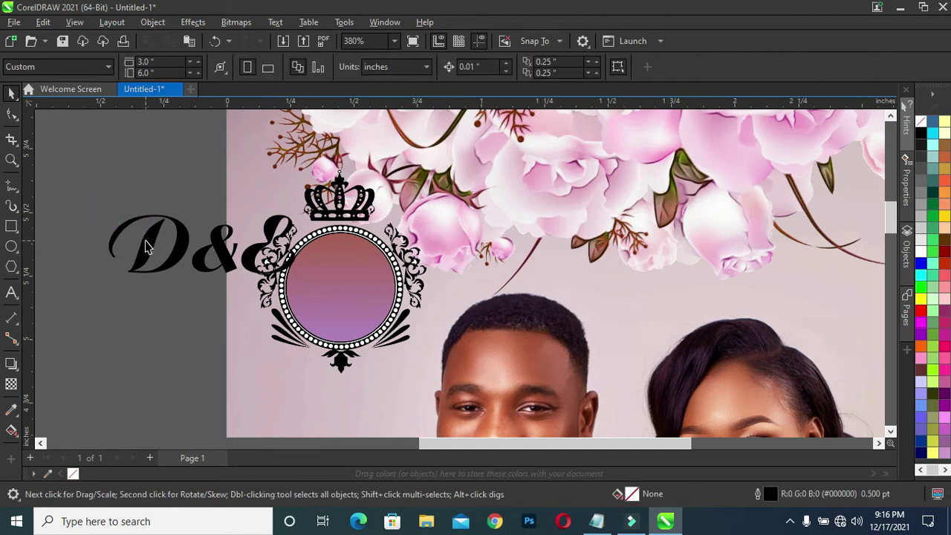
Give D&E a left-to-right fountain fill starting from the man's sampled skin tone
click(12, 430)
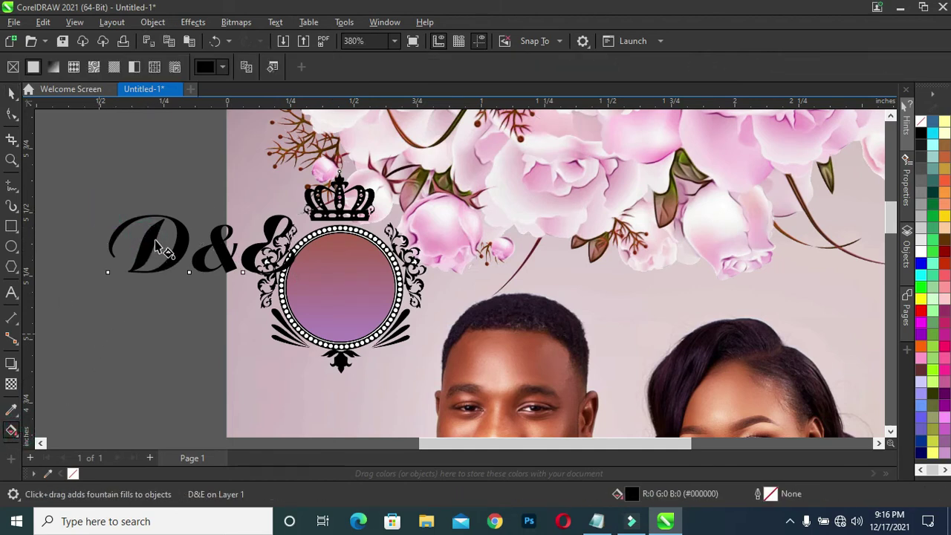
drag(142, 246, 272, 248)
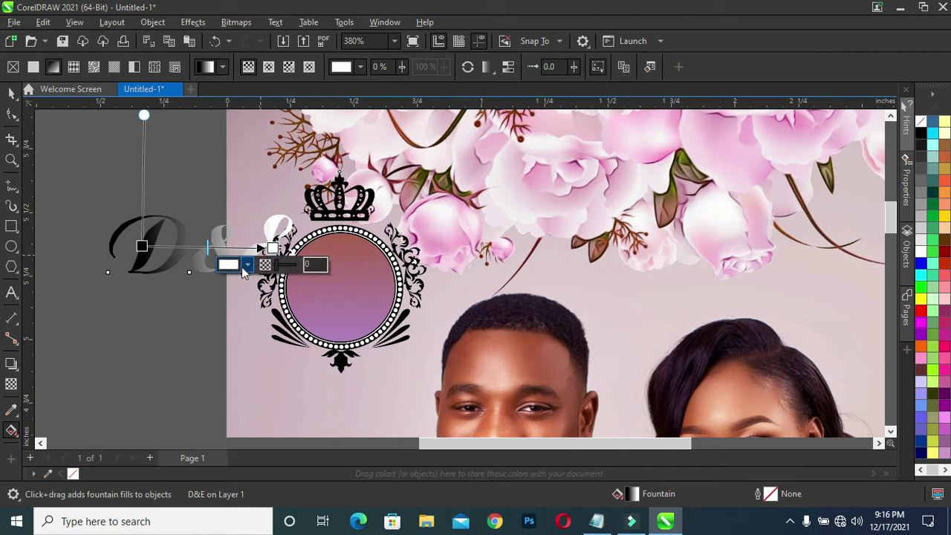
click(248, 265)
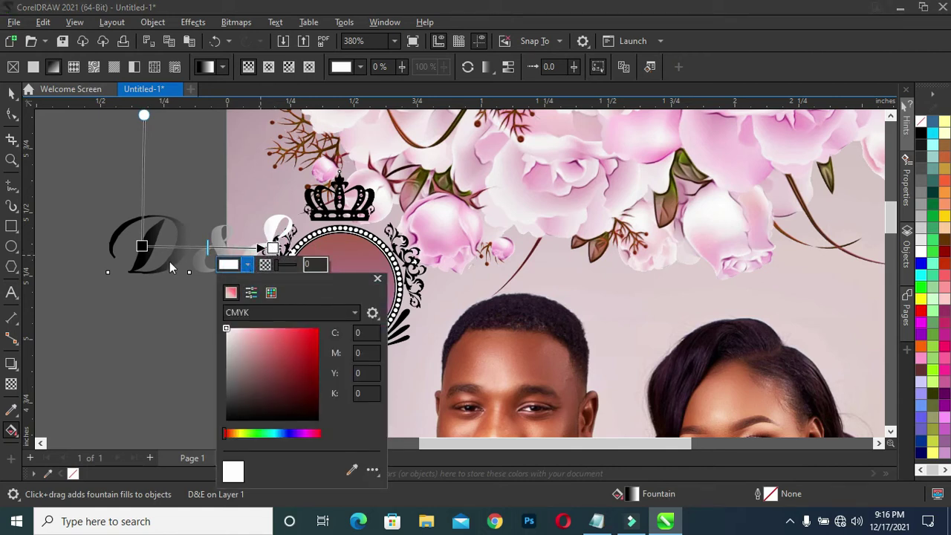
click(142, 249)
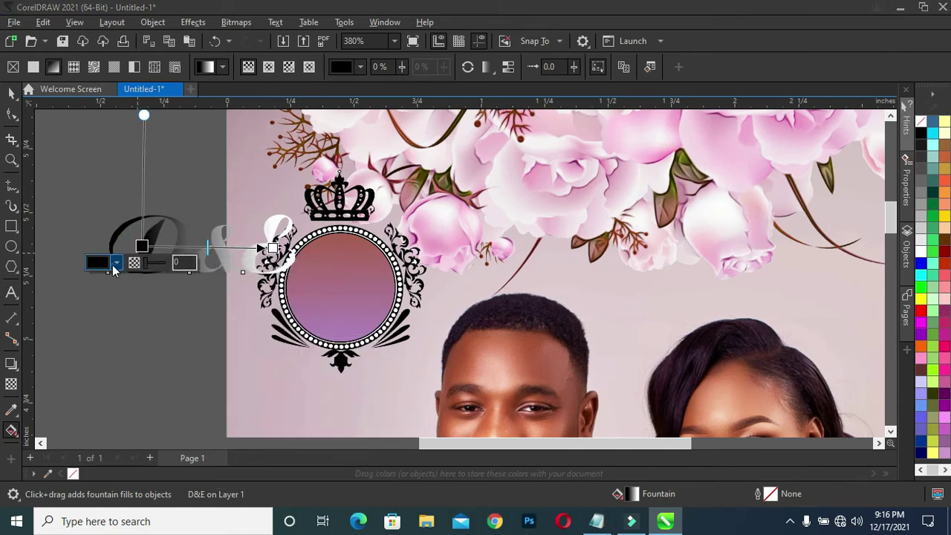
click(116, 264)
click(220, 468)
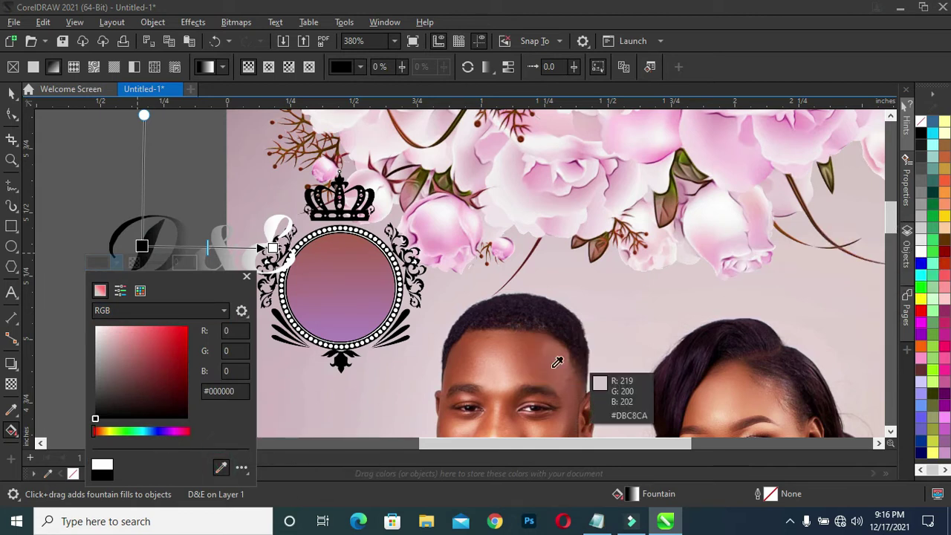
click(464, 364)
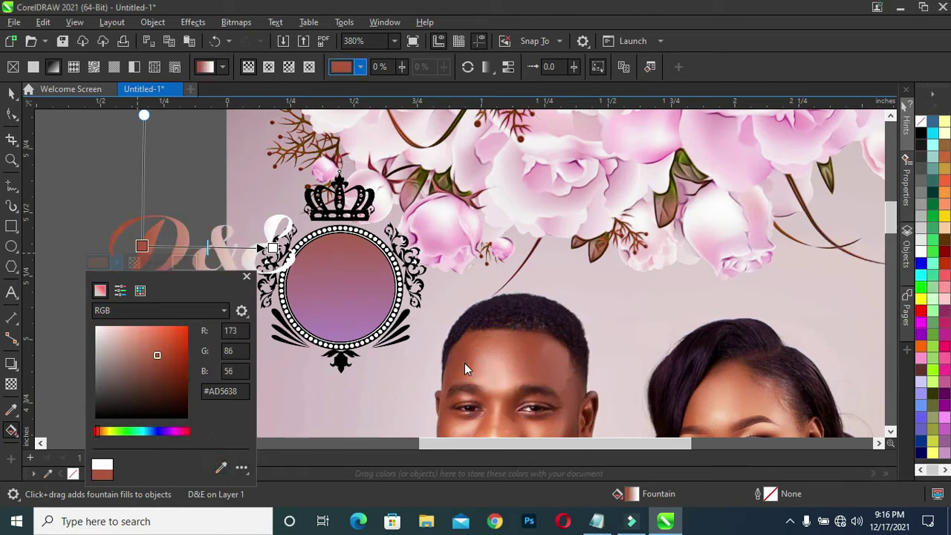
click(13, 93)
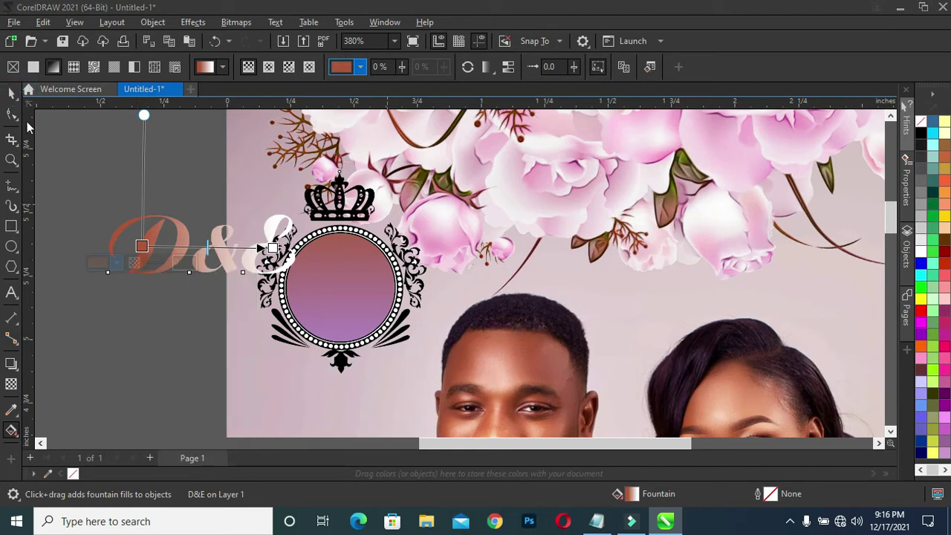
click(12, 90)
key(space)
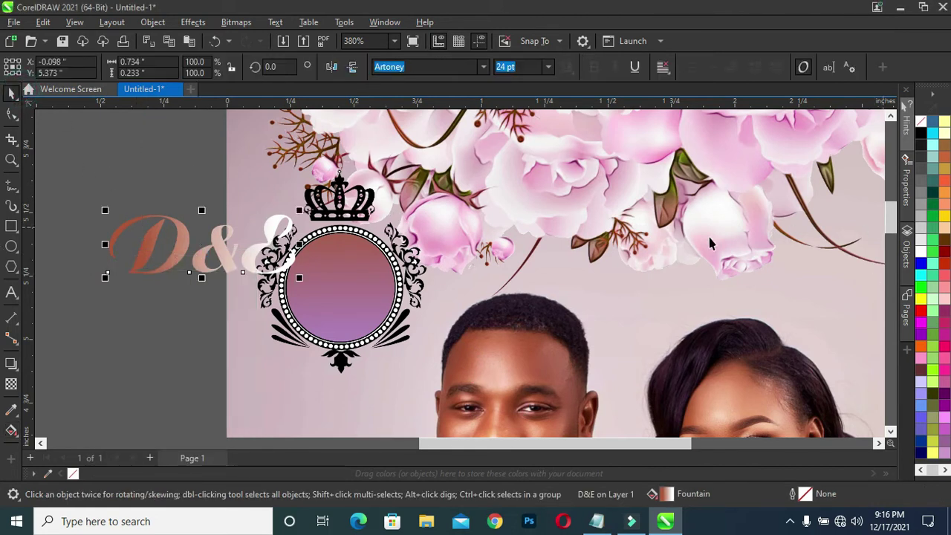
Resample the gradient's start colour as a lighter copper tone #D9874D from the photo
scroll(669, 242, down, 3)
scroll(888, 236, down, 1)
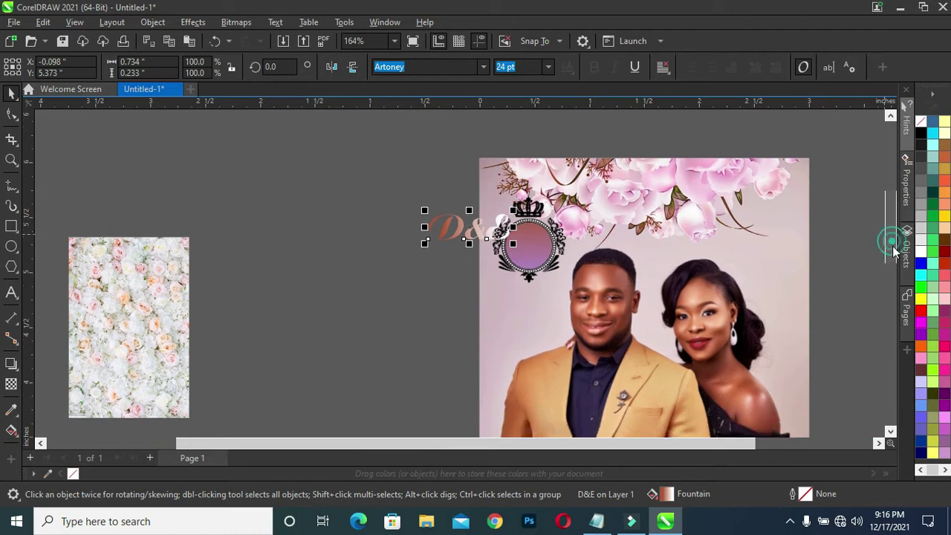
scroll(889, 236, down, 1)
scroll(518, 223, up, 2)
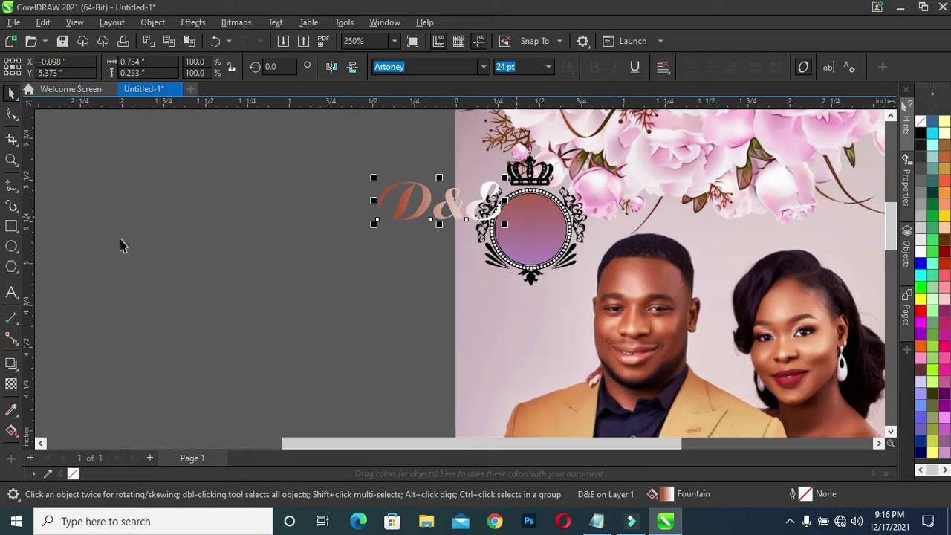
click(12, 430)
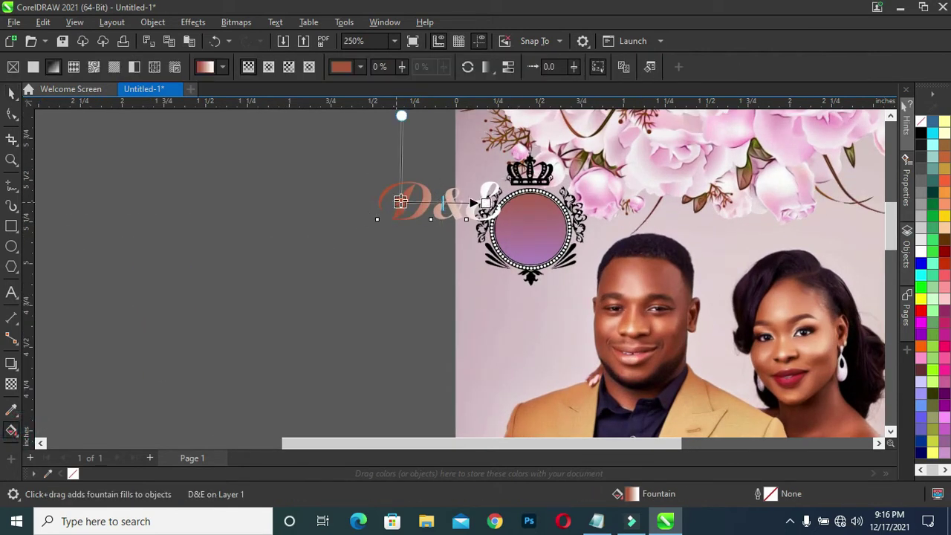
click(400, 201)
click(375, 219)
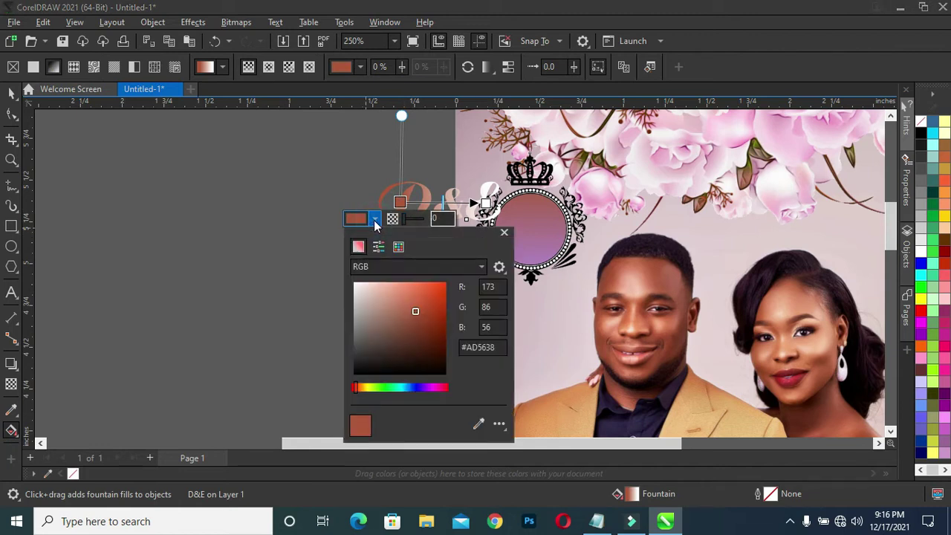
click(475, 422)
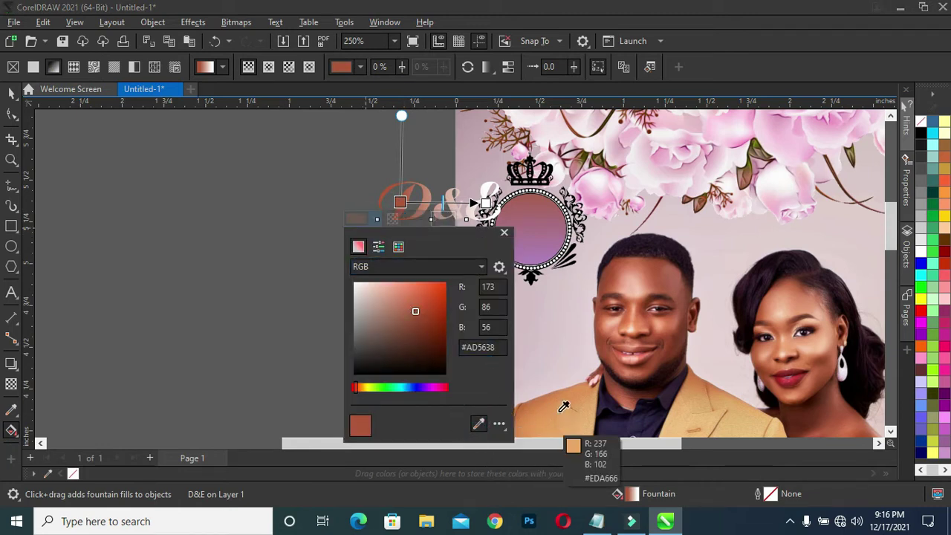
click(518, 419)
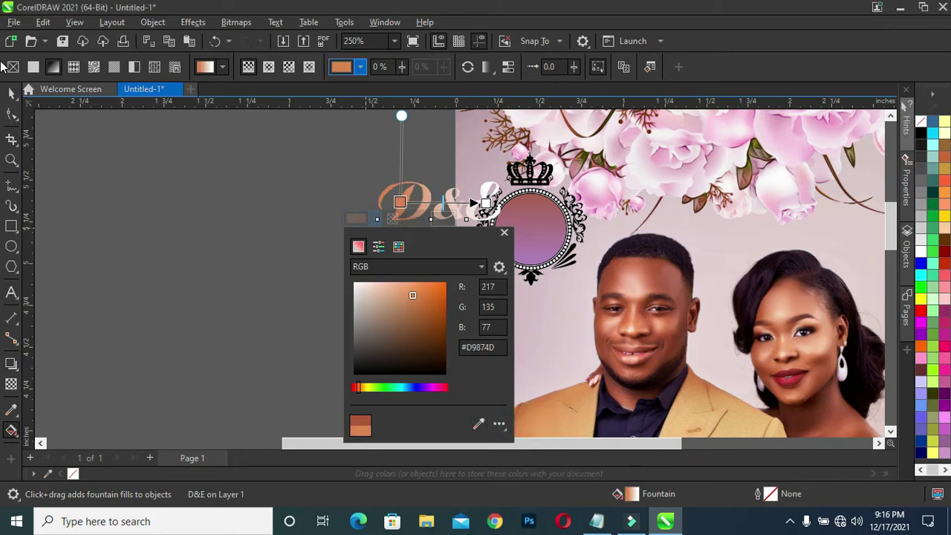
click(13, 93)
Move D&E into the crest's circle and shrink it to 9.935 pt, undoing an accidental crest shift
click(190, 251)
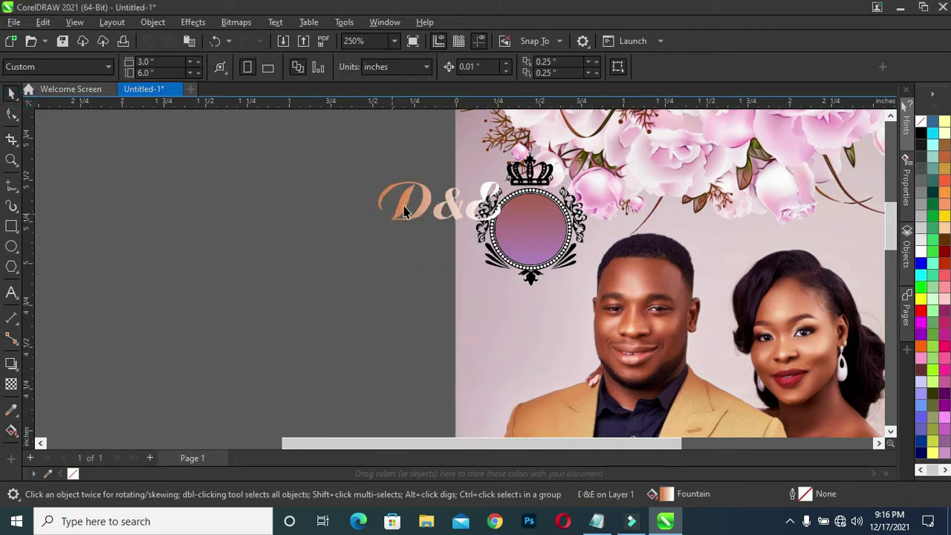
drag(455, 216, 572, 221)
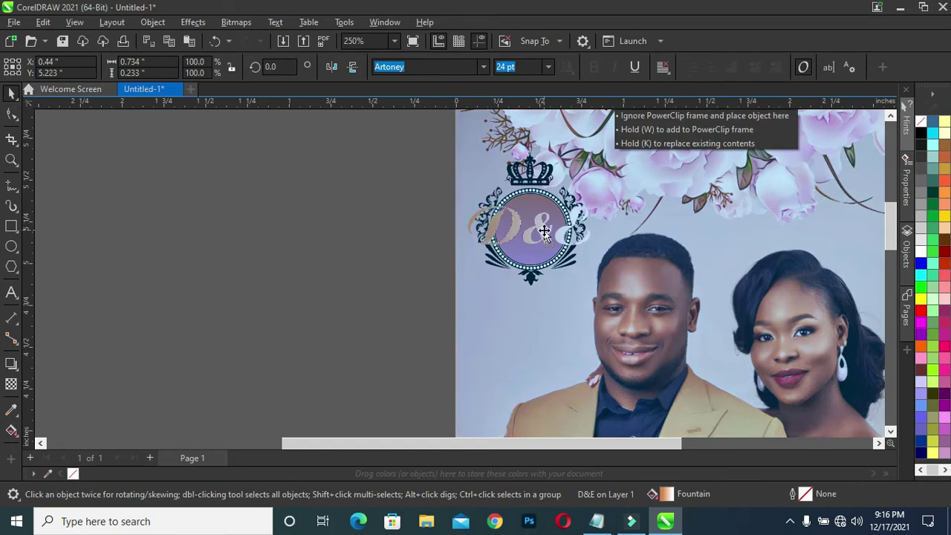
scroll(572, 221, up, 2)
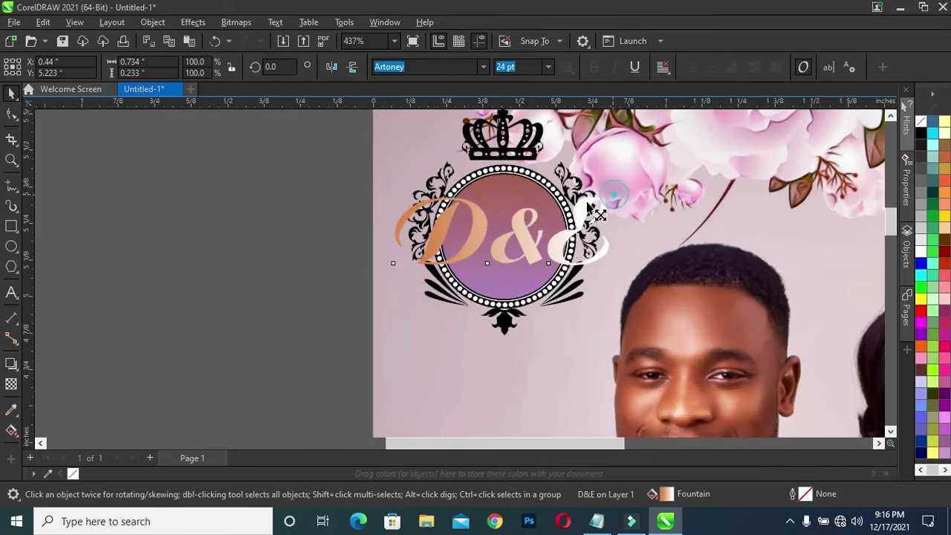
drag(613, 195, 515, 223)
drag(471, 255, 517, 242)
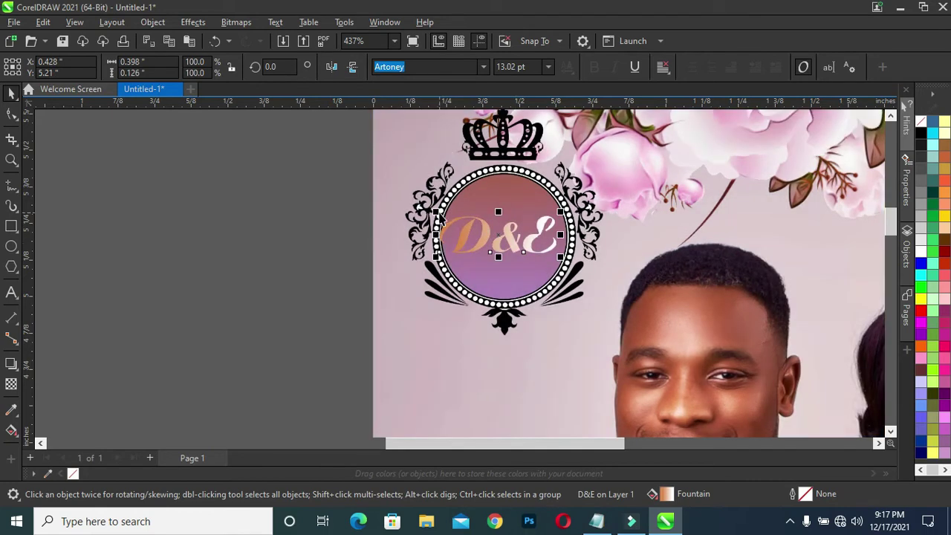
drag(439, 217, 446, 221)
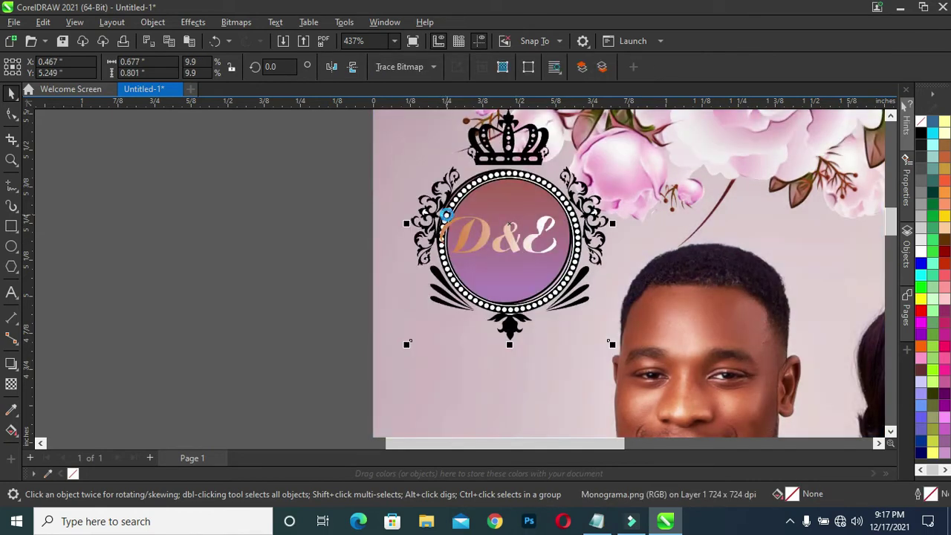
key(ctrl+z)
click(471, 236)
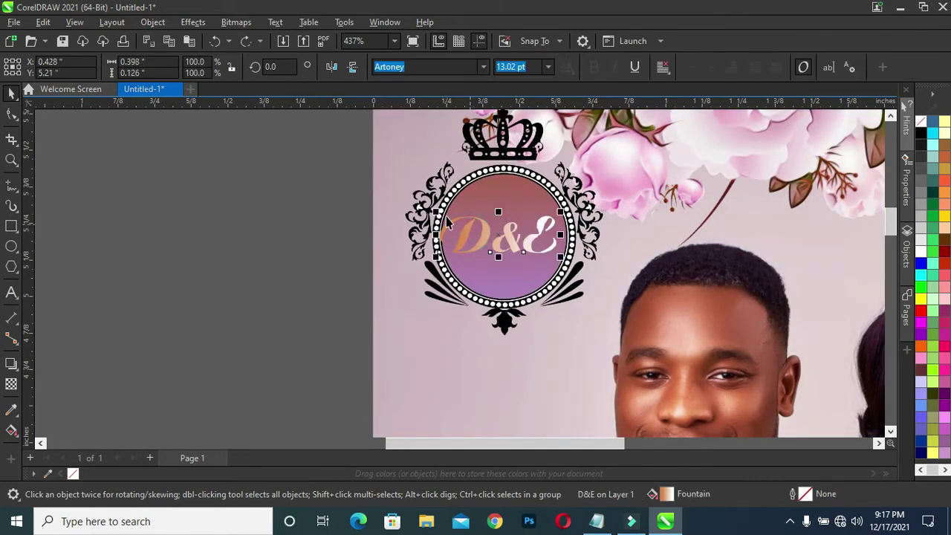
drag(439, 217, 504, 238)
key(Escape)
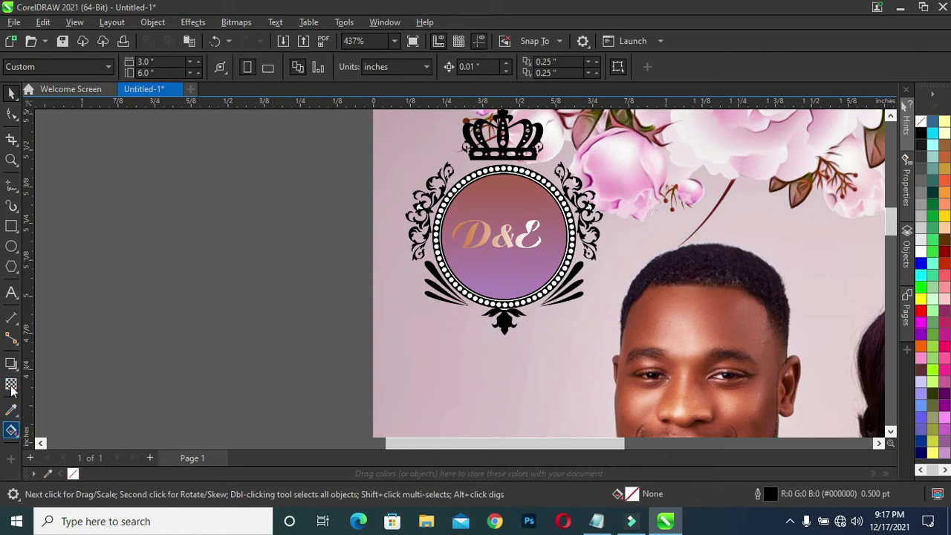
click(475, 245)
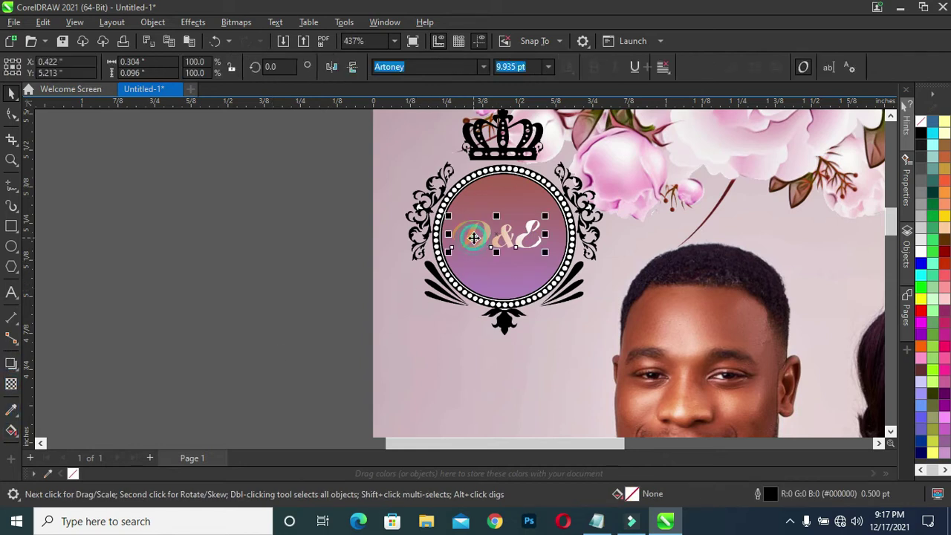
Add a drop shadow to D&E with reduced feathering and higher opacity
click(10, 293)
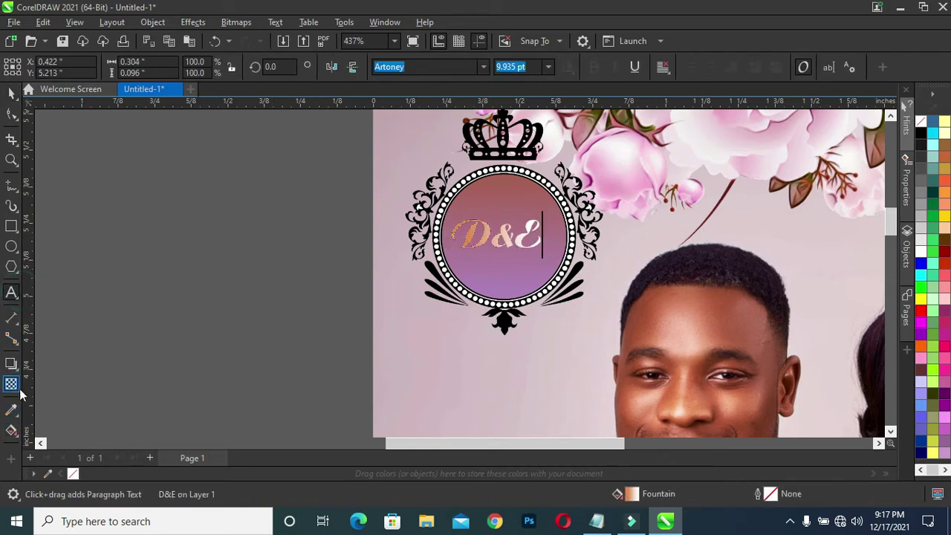
click(11, 364)
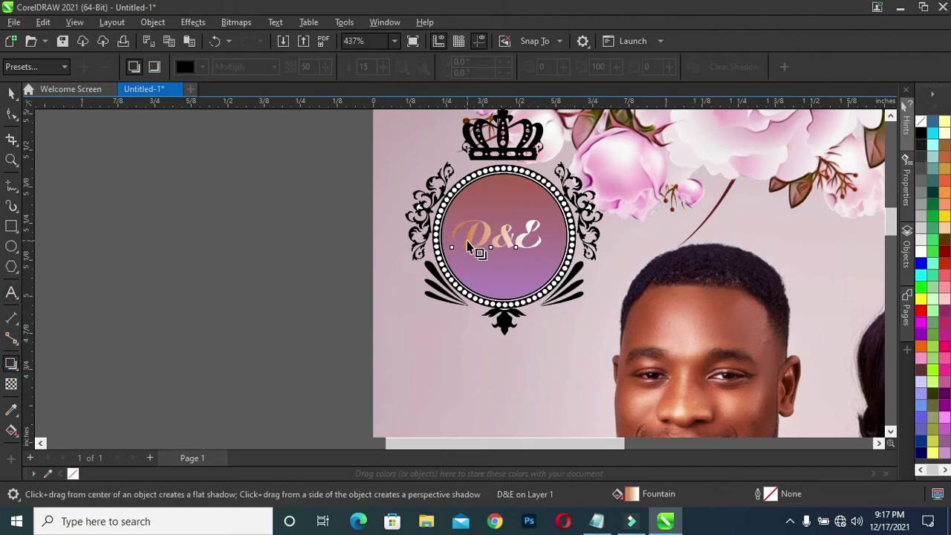
drag(452, 235, 540, 235)
scroll(539, 235, up, 1)
scroll(541, 248, up, 1)
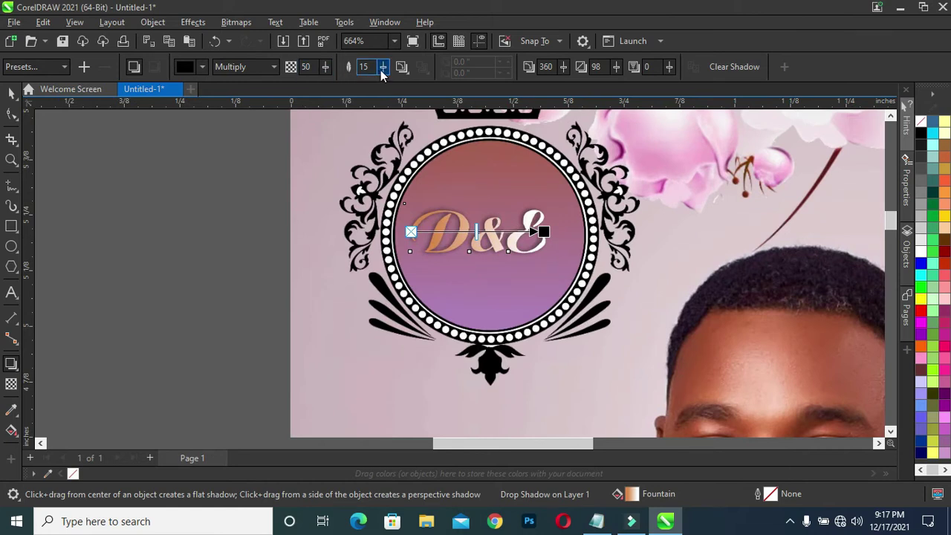
drag(381, 69, 379, 74)
click(325, 67)
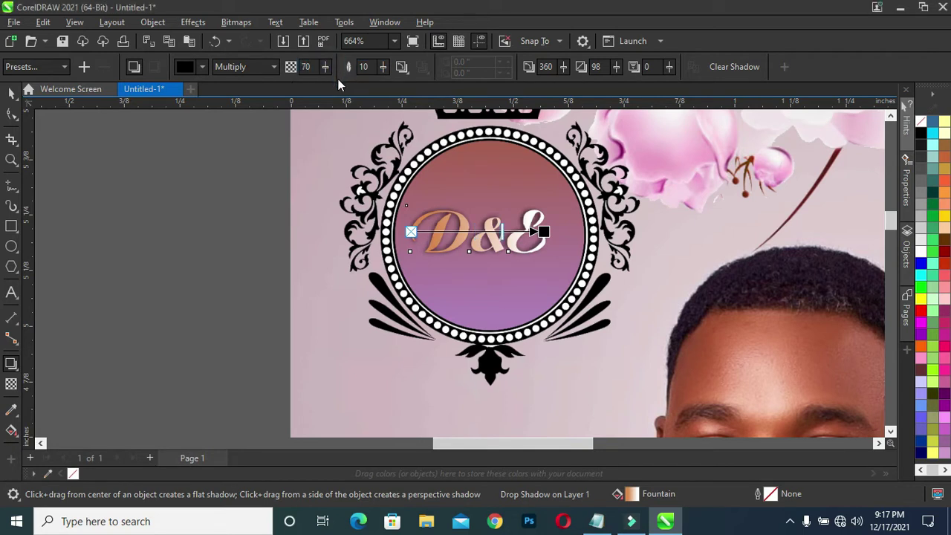
drag(325, 66, 335, 73)
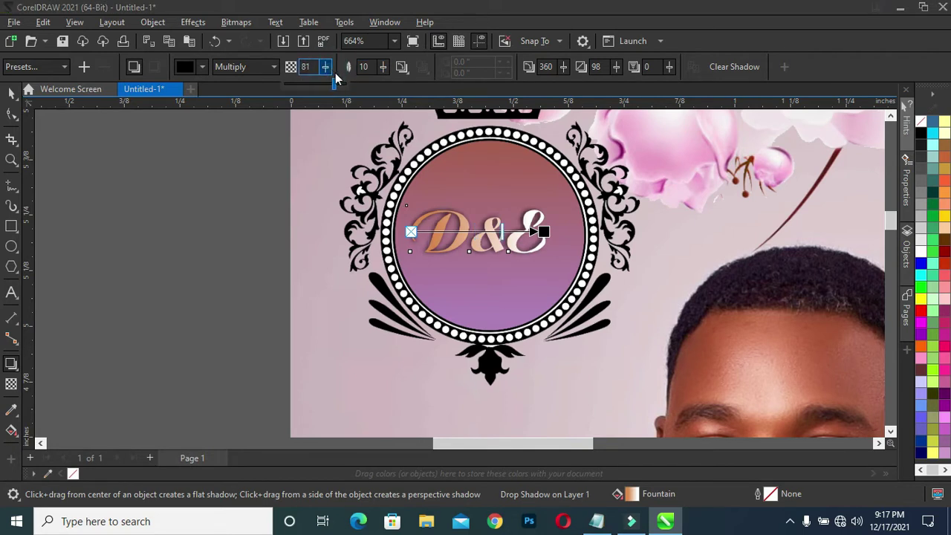
Break the D&E drop shadow apart and nudge the lens rectangle behind it
right_click(458, 225)
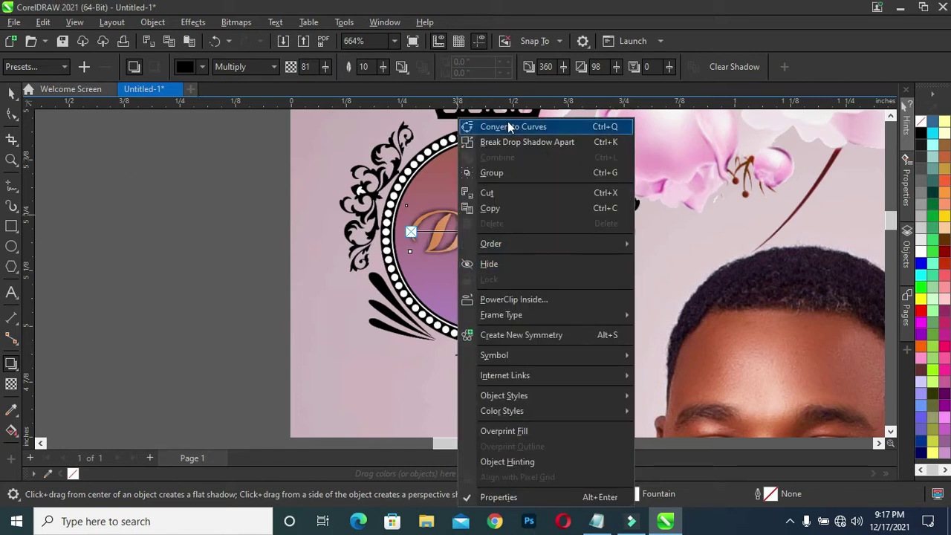
click(517, 141)
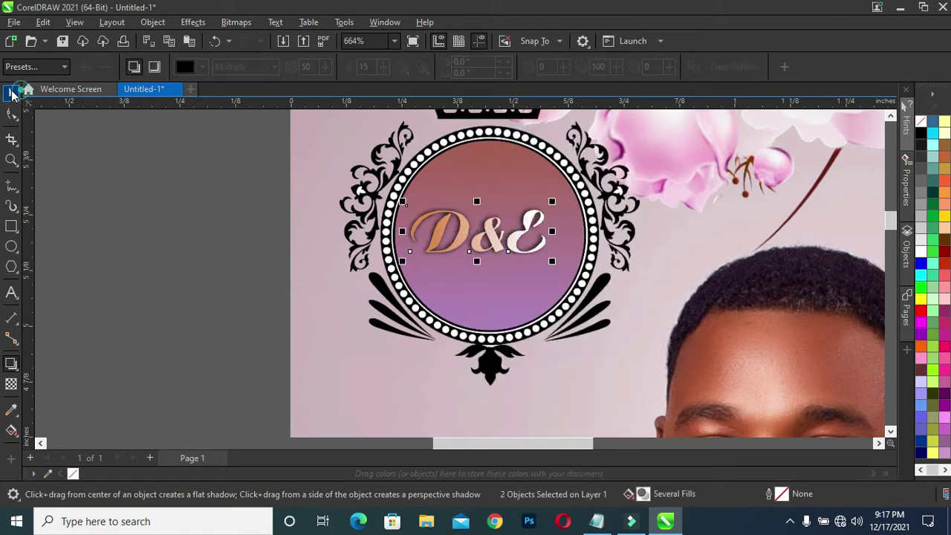
click(214, 260)
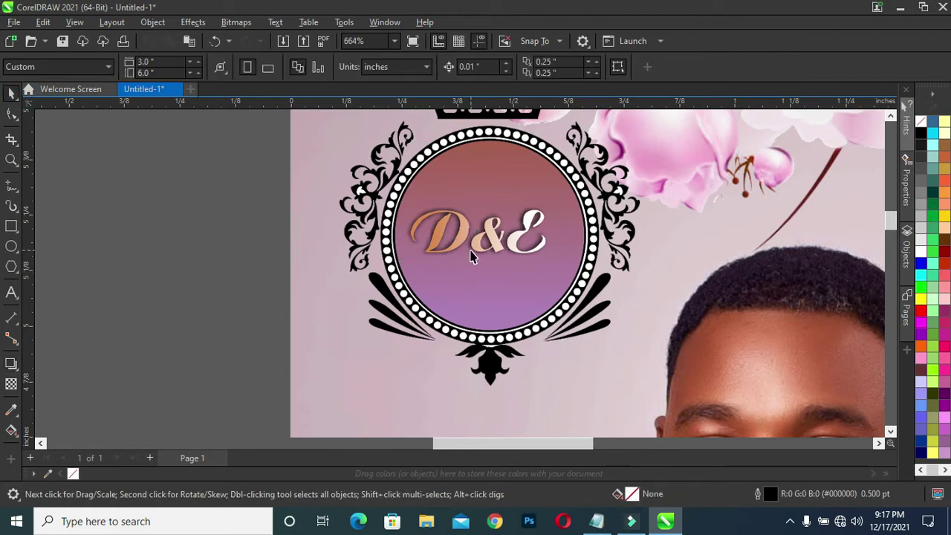
click(469, 259)
key(Down)
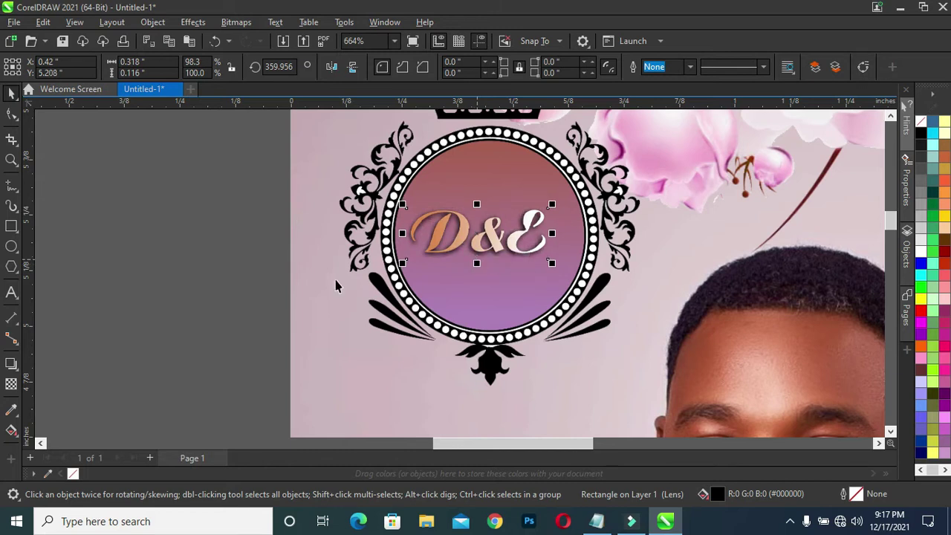
Zoom out, bring the floral image toward the page, and set the blue sky image beside the rings
click(200, 281)
scroll(520, 222, down, 5)
scroll(579, 245, down, 1)
scroll(613, 271, down, 1)
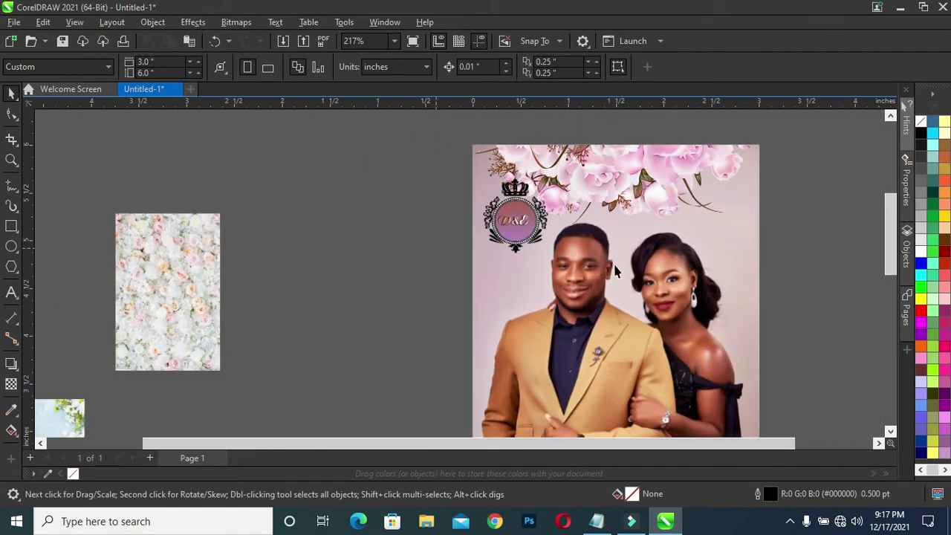
scroll(832, 297, down, 2)
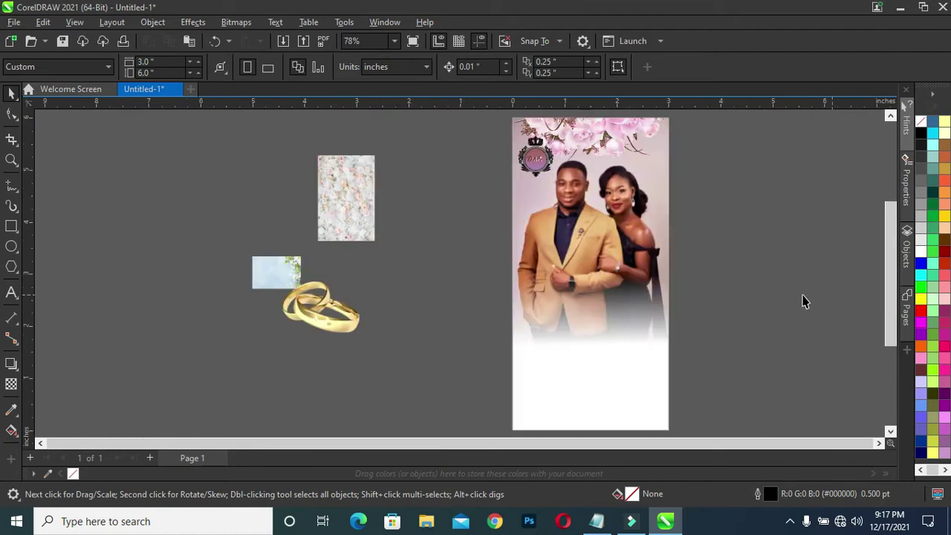
click(777, 268)
scroll(667, 132, up, 1)
scroll(520, 156, up, 1)
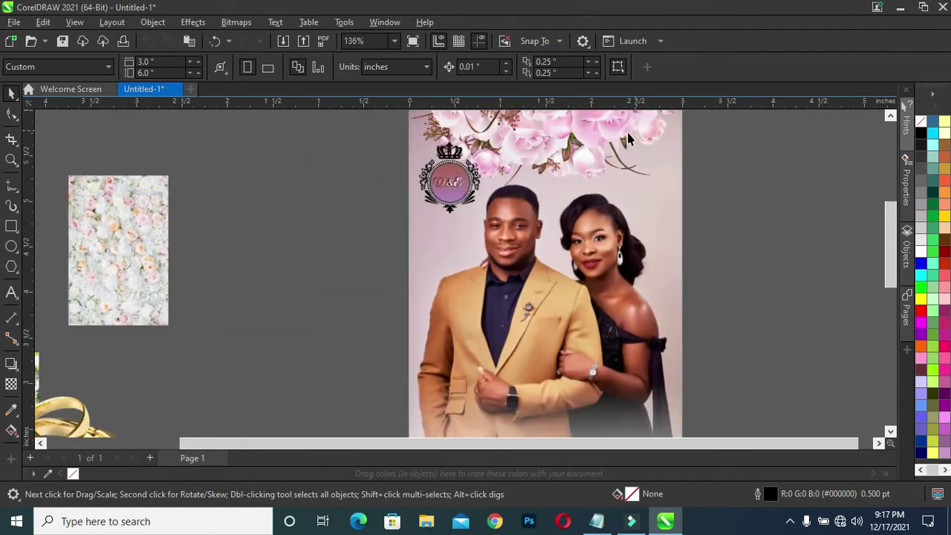
scroll(356, 185, up, 2)
scroll(410, 205, down, 3)
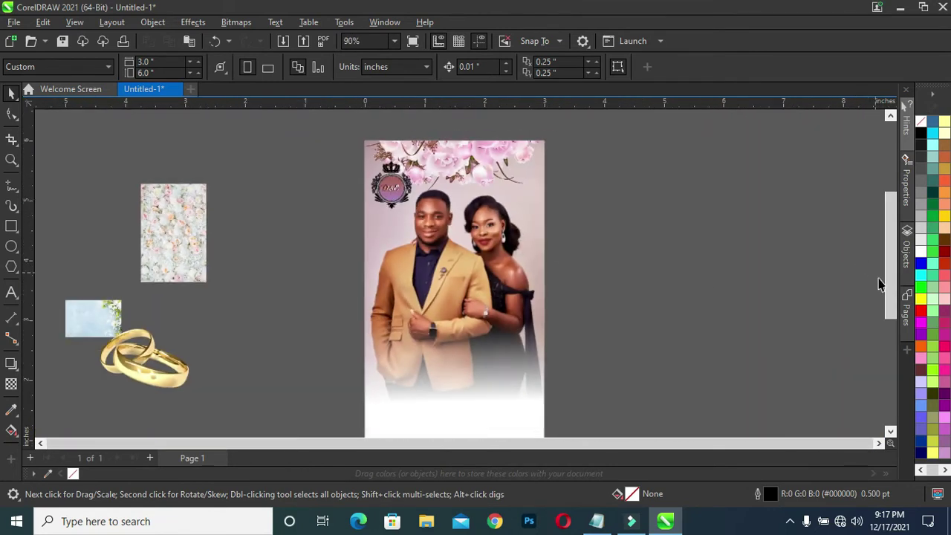
drag(888, 289, 882, 317)
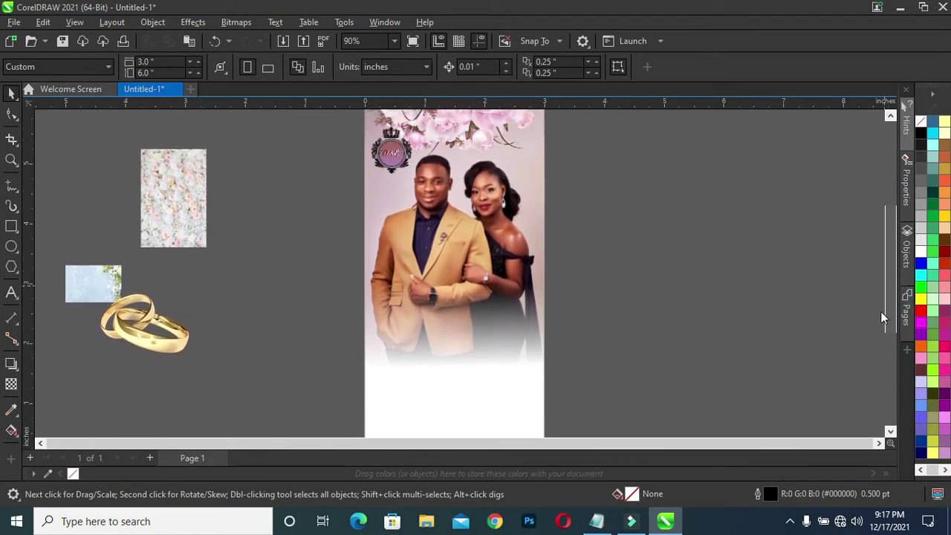
click(257, 296)
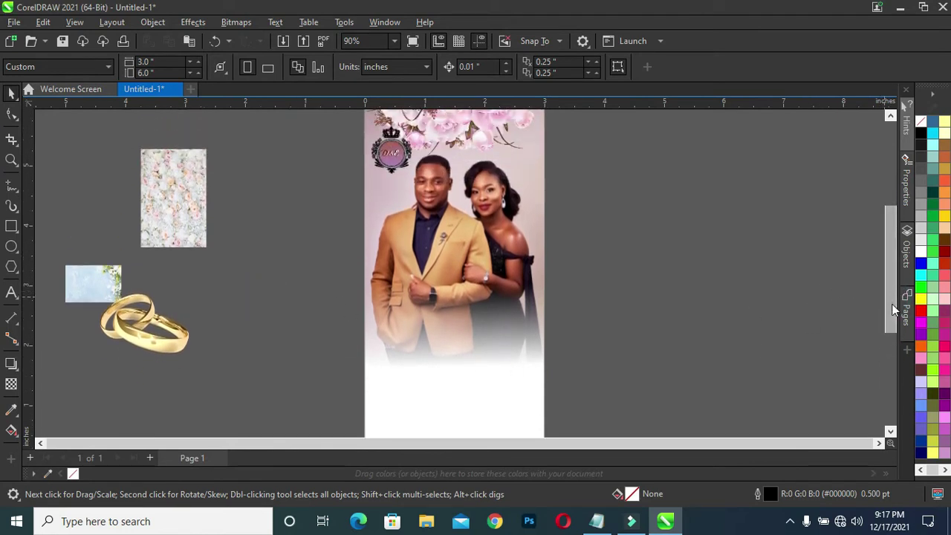
drag(894, 309, 889, 324)
drag(190, 181, 301, 300)
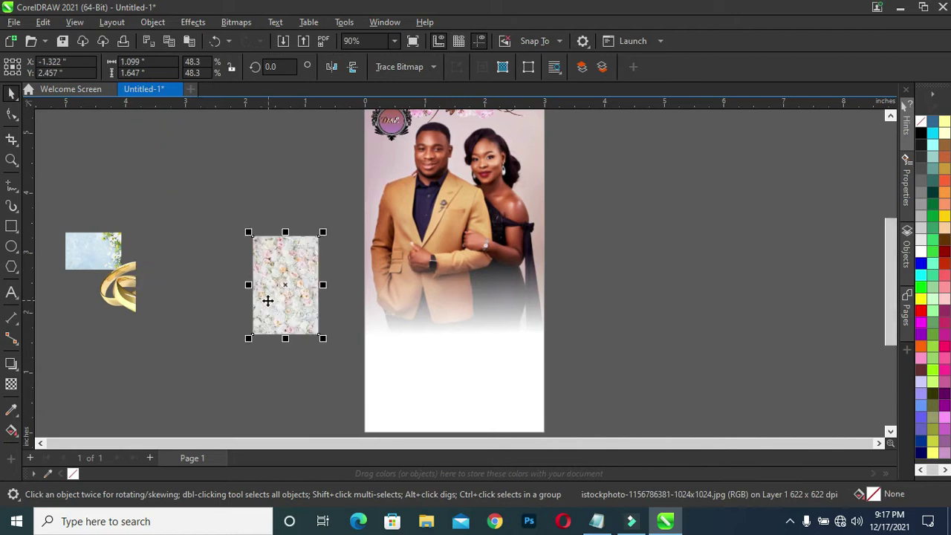
drag(89, 250, 255, 298)
drag(312, 275, 363, 312)
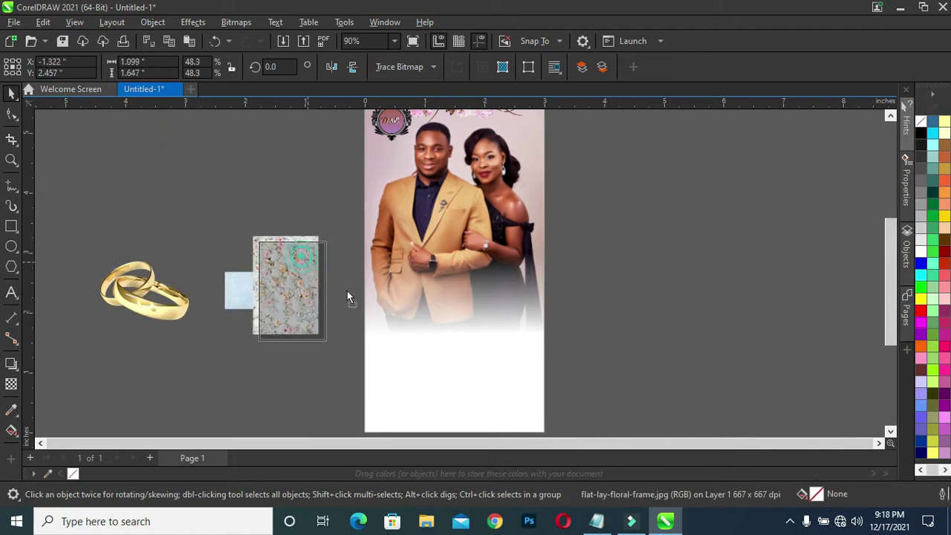
Move the floral image onto the blank lower page, enlarge it, and rotate it 90° sideways
drag(891, 311, 884, 339)
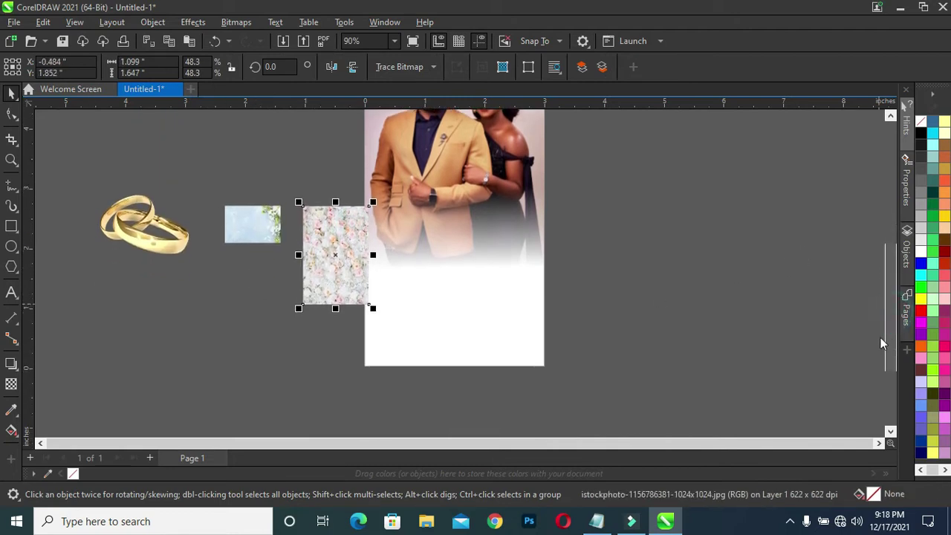
drag(334, 265, 388, 262)
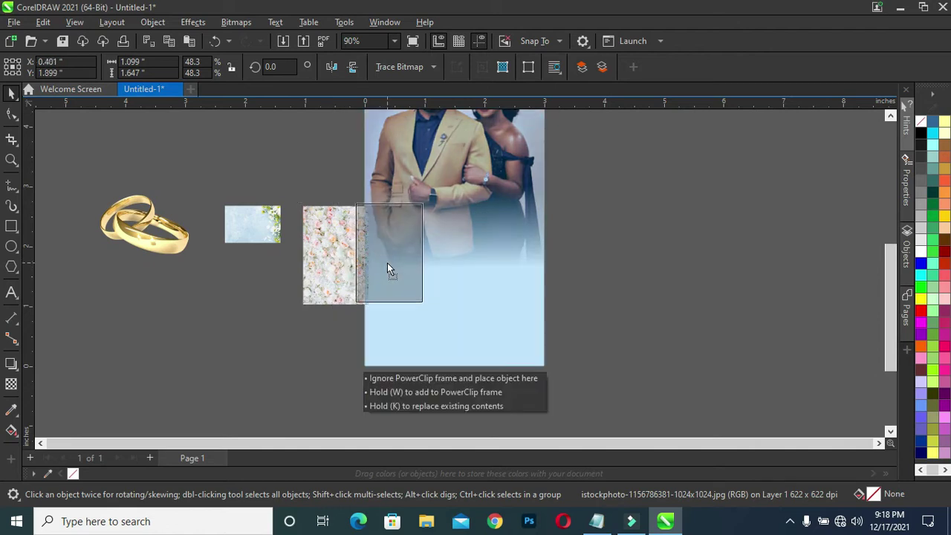
drag(433, 317, 629, 425)
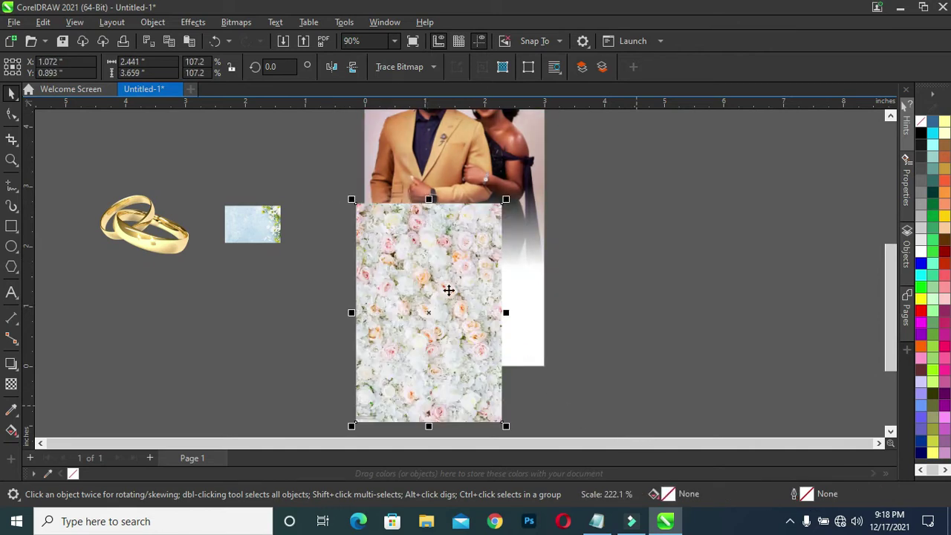
click(425, 250)
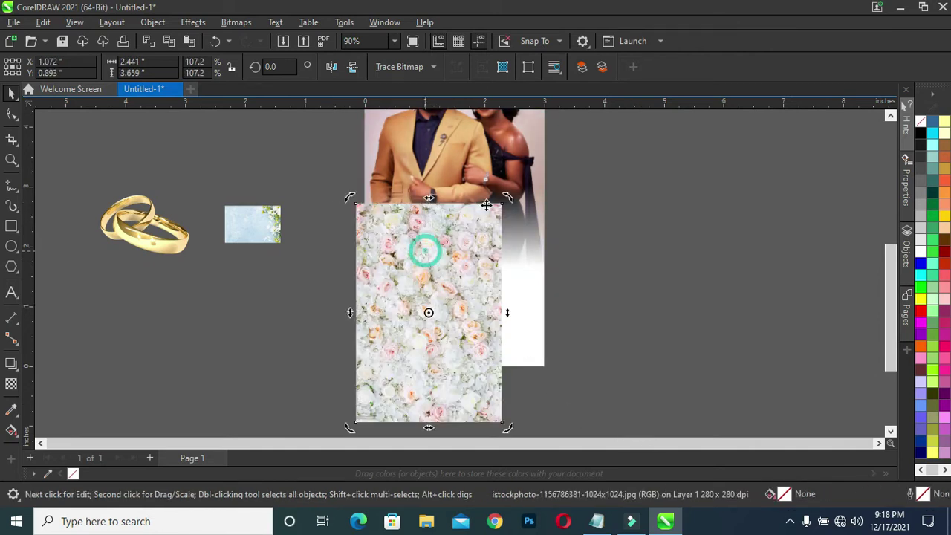
drag(511, 201, 585, 410)
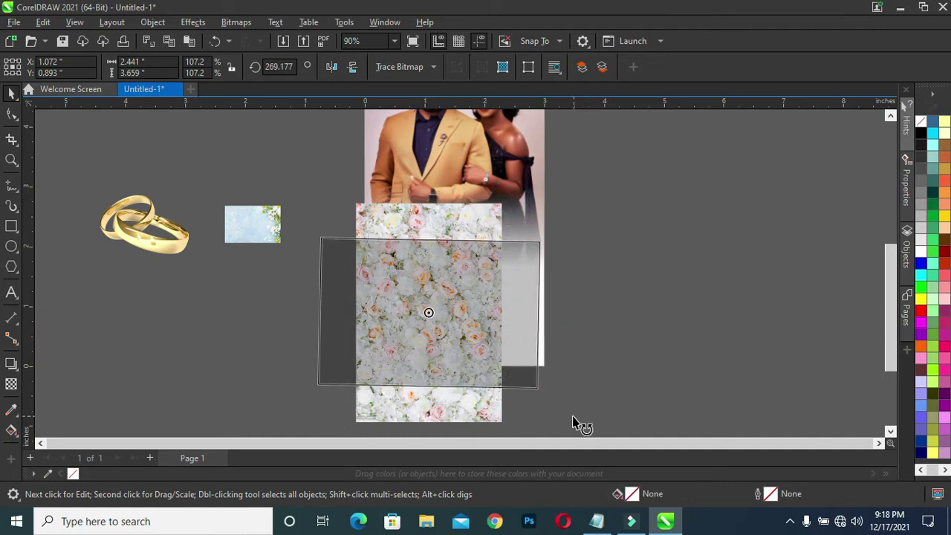
drag(585, 413, 576, 420)
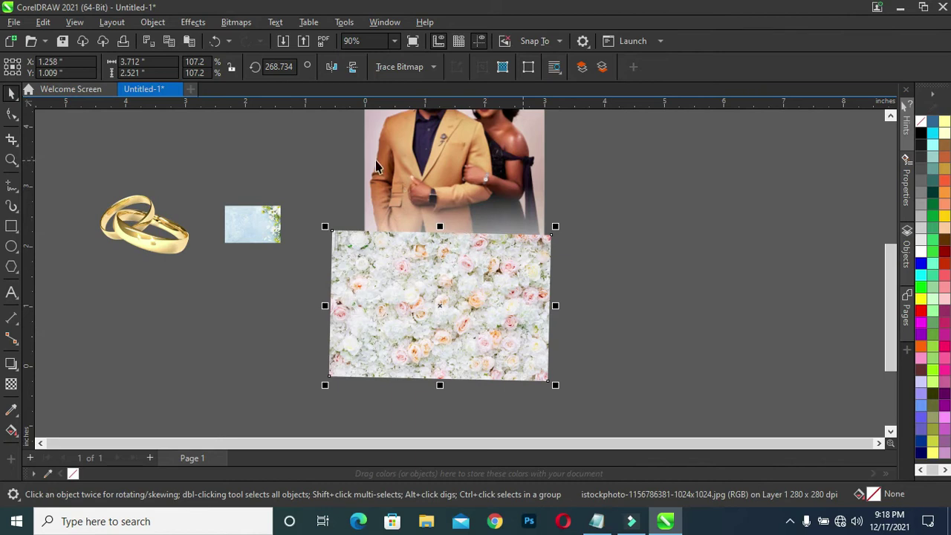
Fine-tune the floral image's rotation and enlarge it to about 146%
click(469, 310)
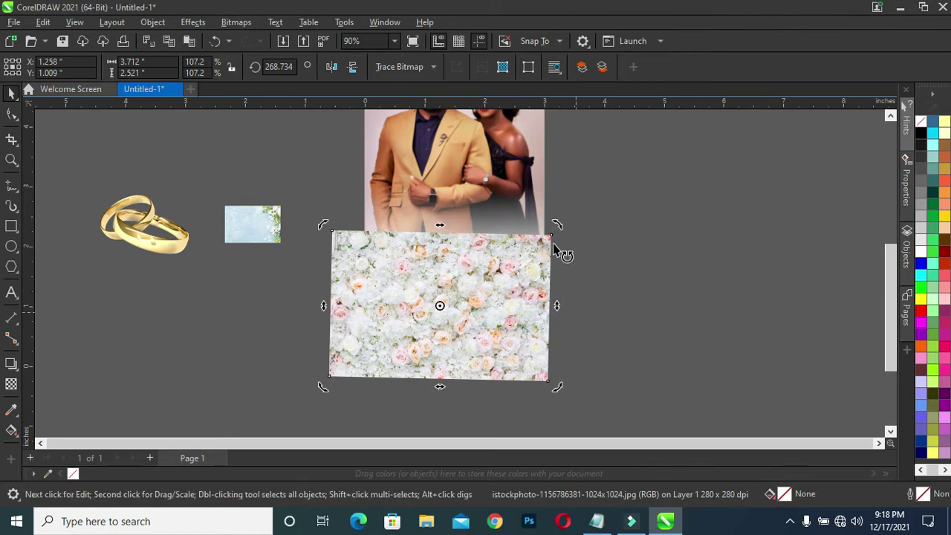
drag(559, 224, 559, 227)
drag(502, 332, 514, 316)
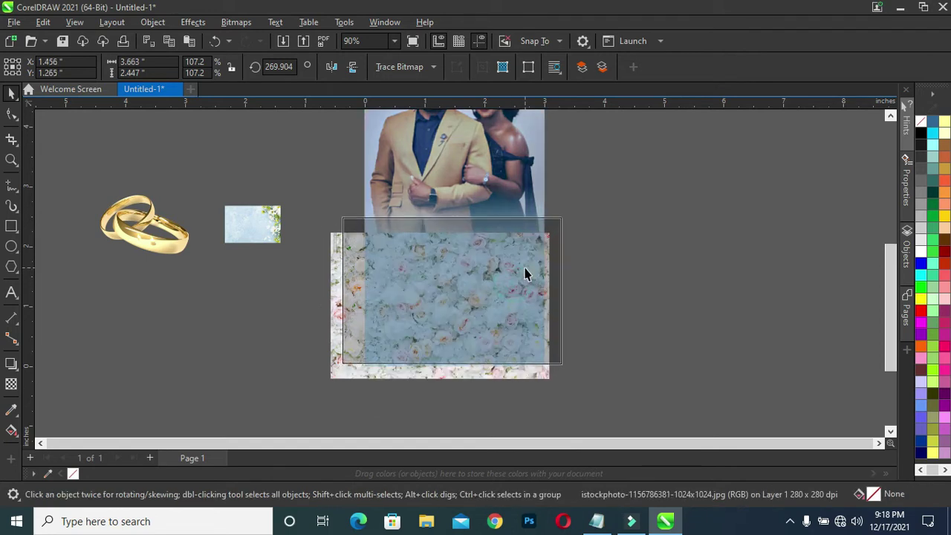
drag(565, 367, 642, 417)
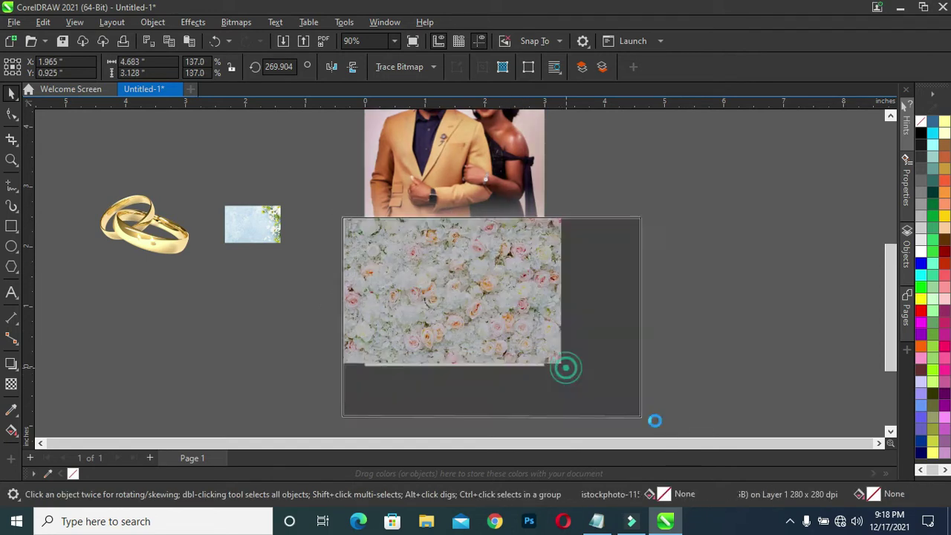
drag(534, 318, 488, 299)
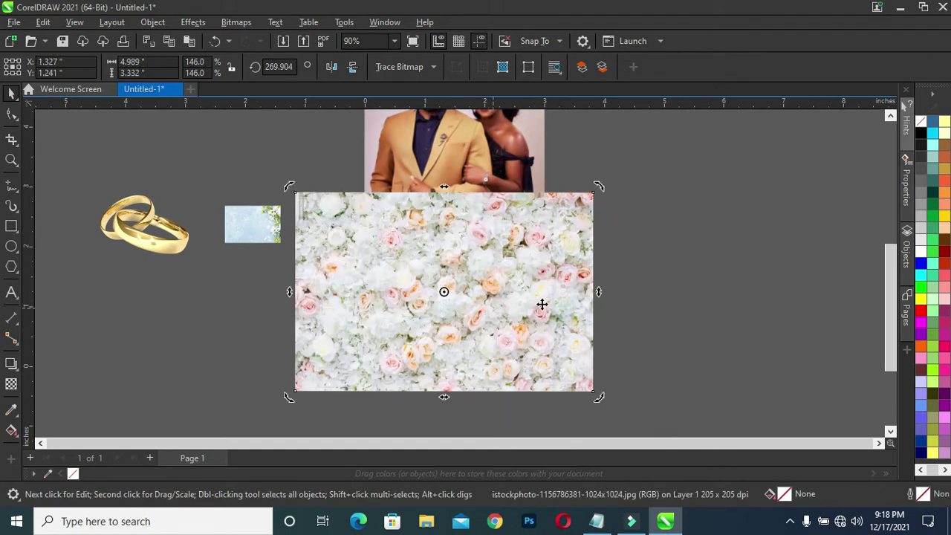
drag(534, 301, 540, 303)
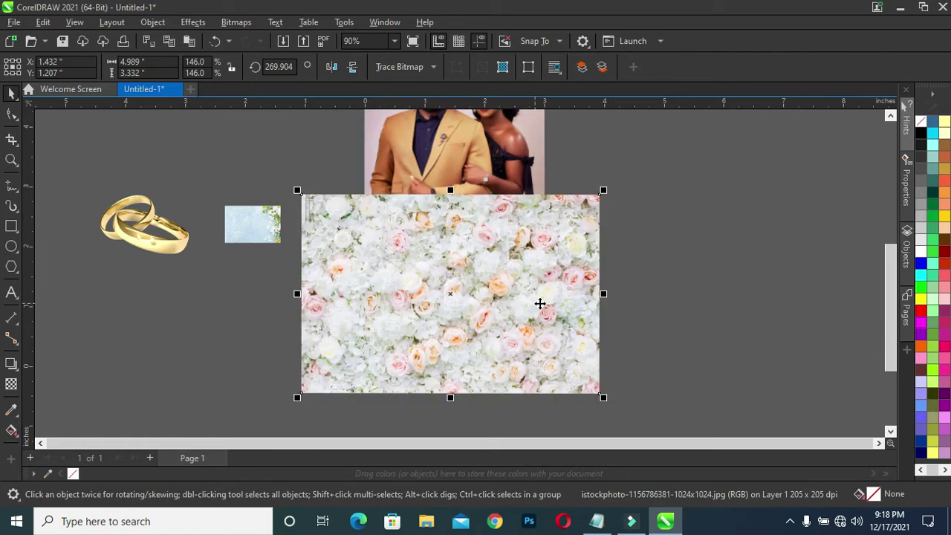
Position the floral image directly beneath the couple photo
drag(891, 335, 891, 324)
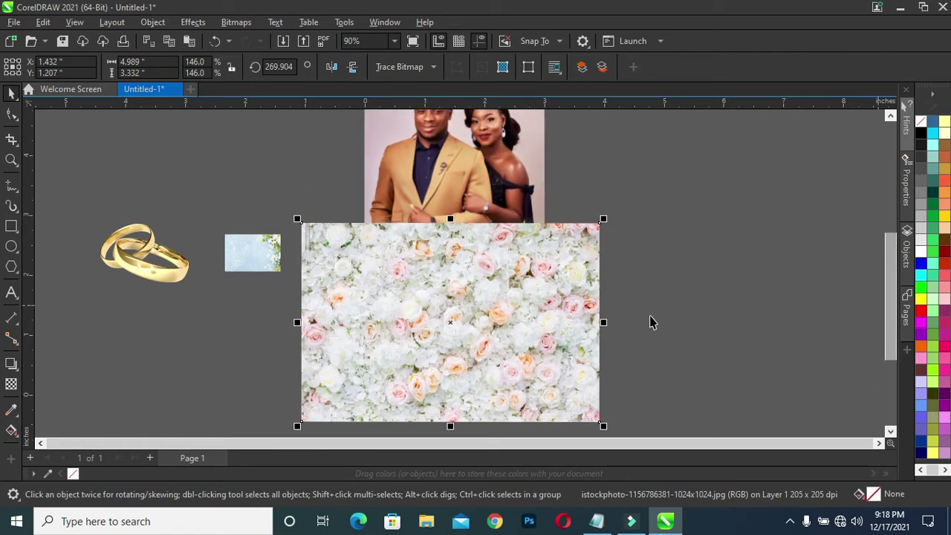
click(500, 305)
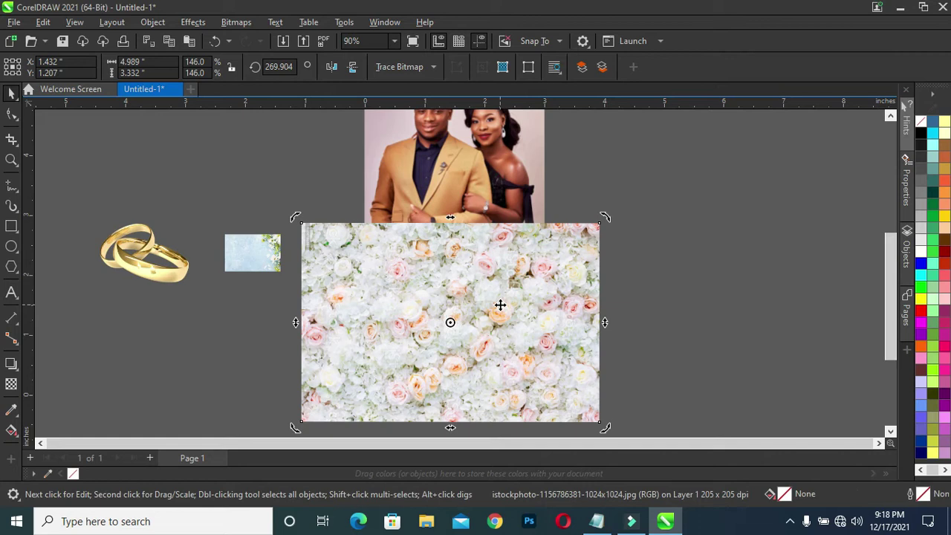
drag(500, 304, 406, 331)
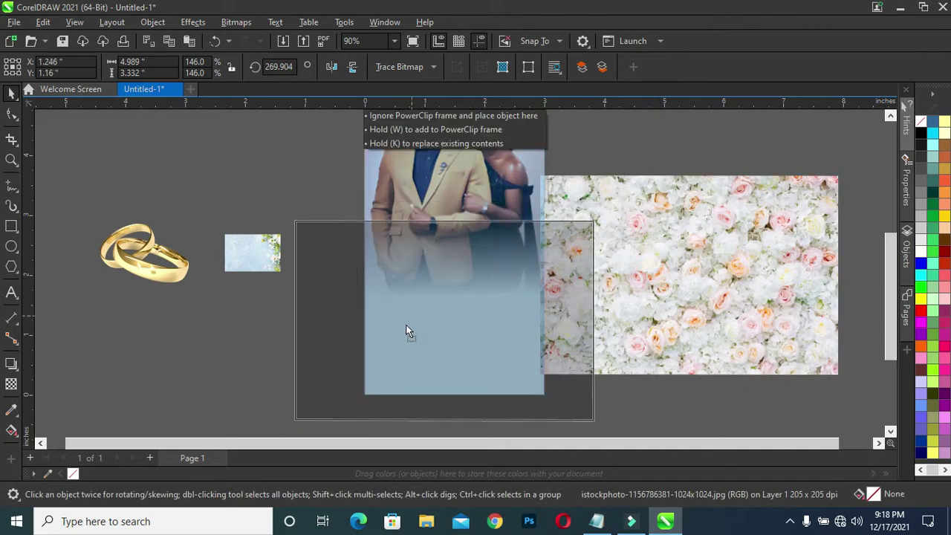
drag(406, 331, 429, 324)
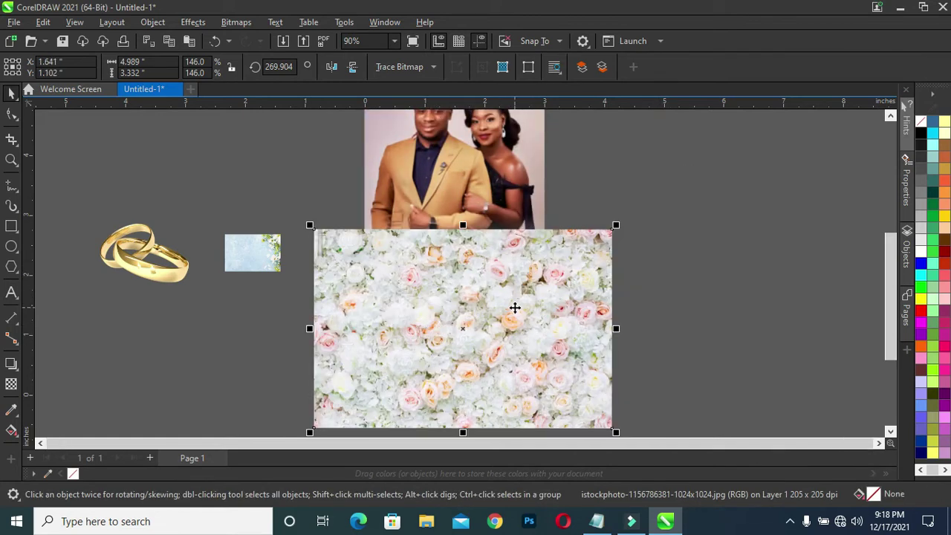
scroll(515, 307, down, 2)
Apply an 8.0-pixel Gaussian blur to the floral image and nudge it slightly up-left
click(193, 22)
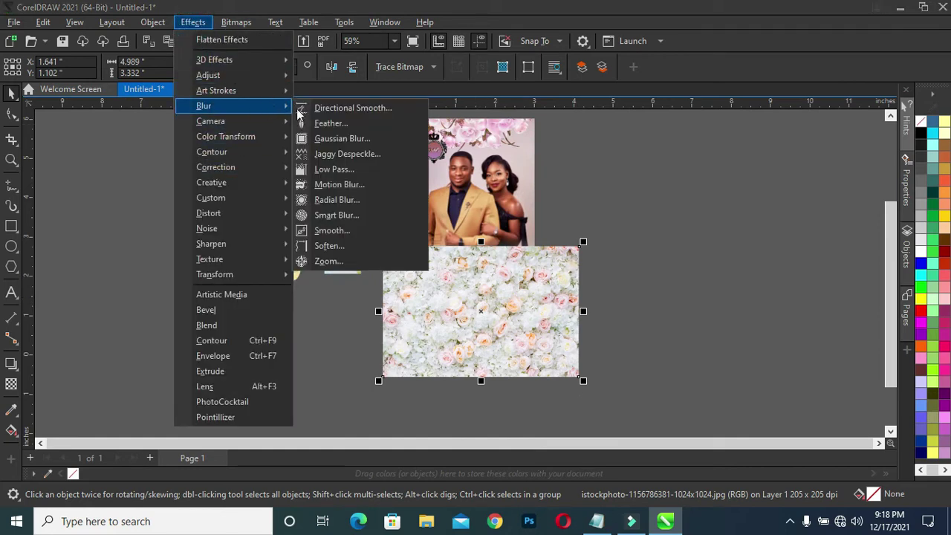
mouse_move(203, 106)
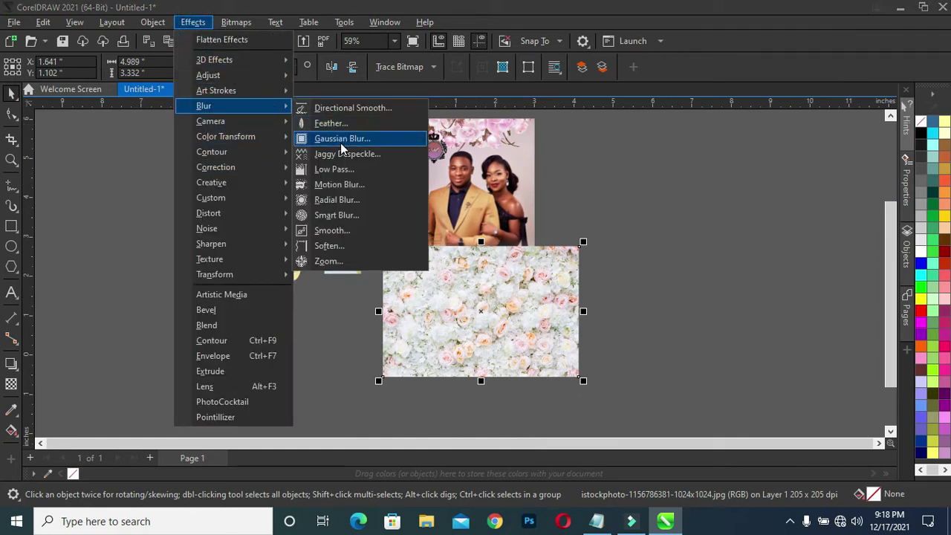
click(342, 141)
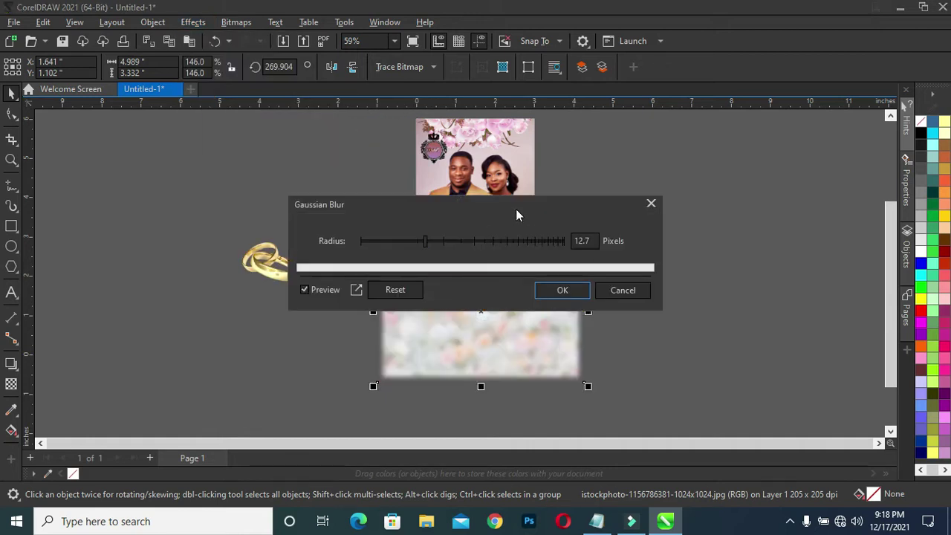
drag(518, 215, 658, 141)
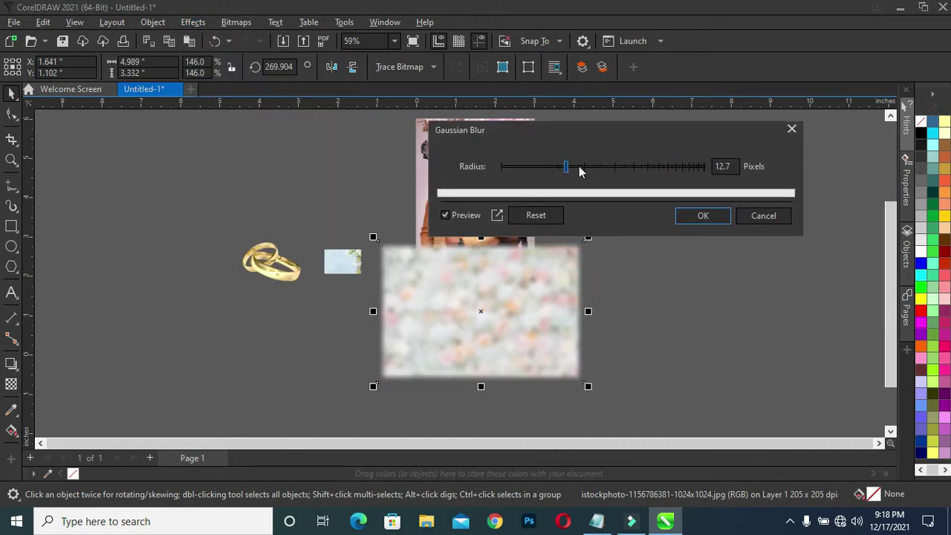
click(570, 166)
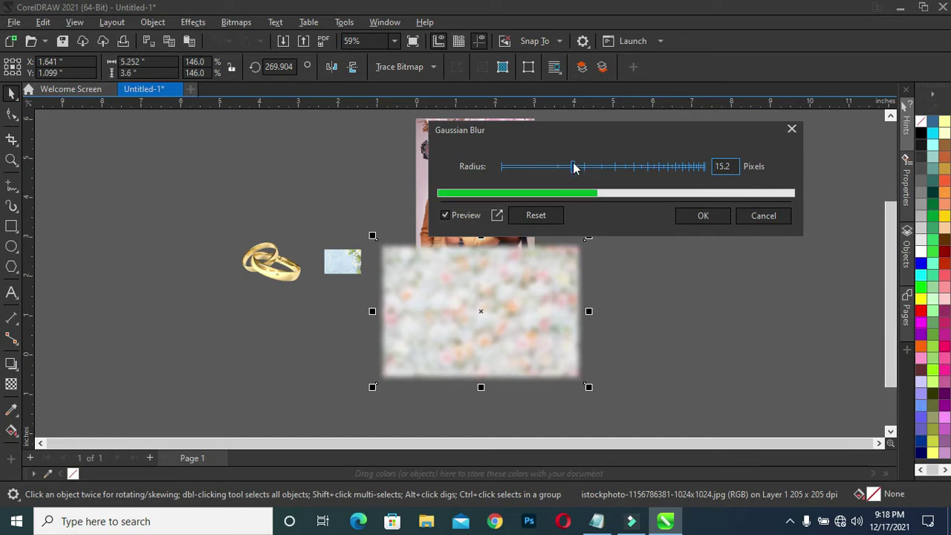
click(558, 171)
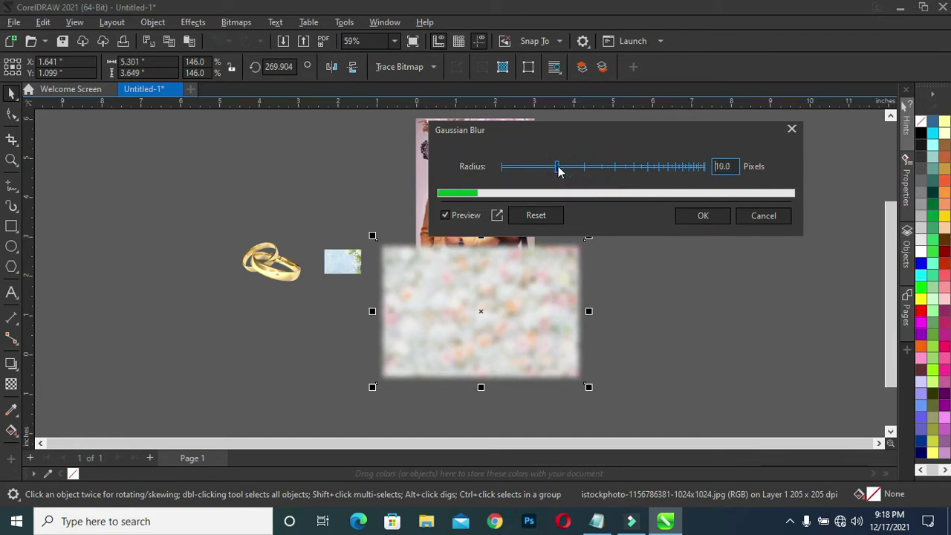
click(550, 172)
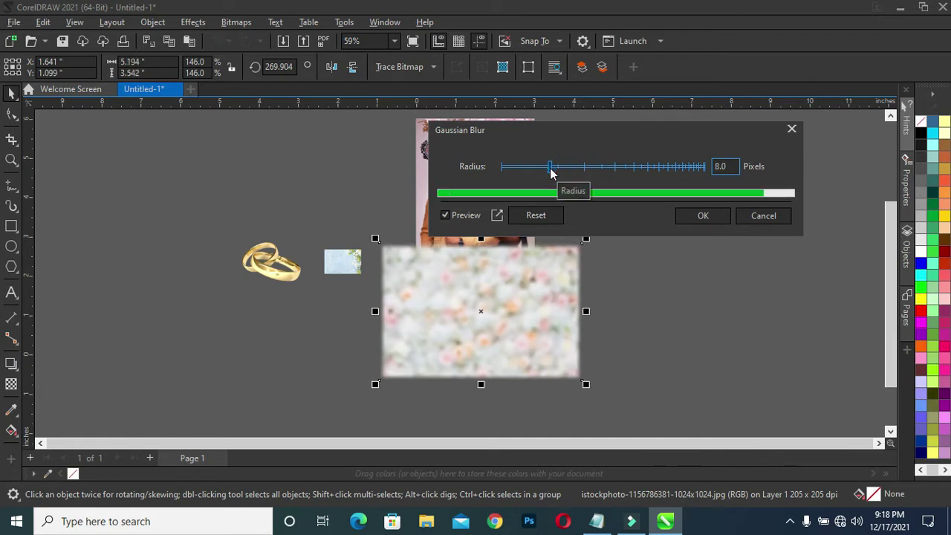
click(704, 217)
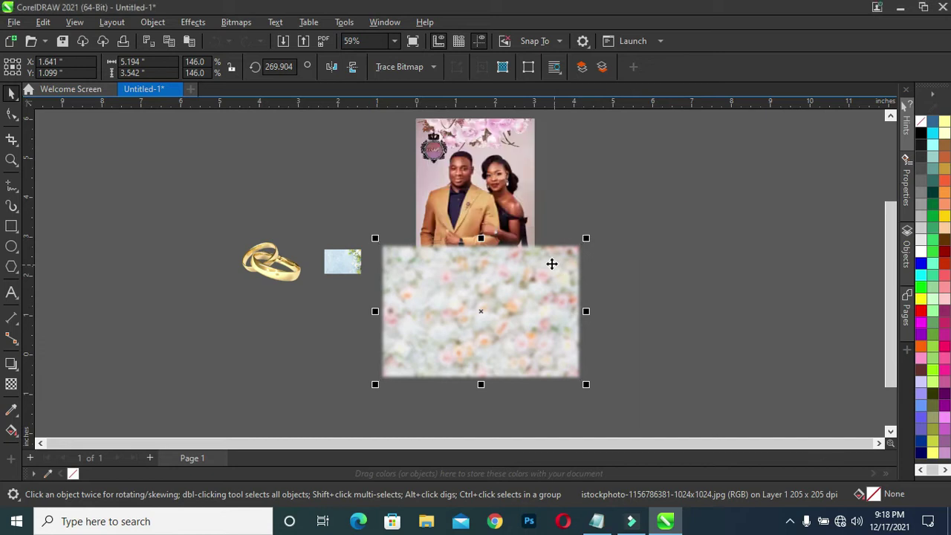
scroll(548, 264, up, 2)
drag(482, 290, 476, 279)
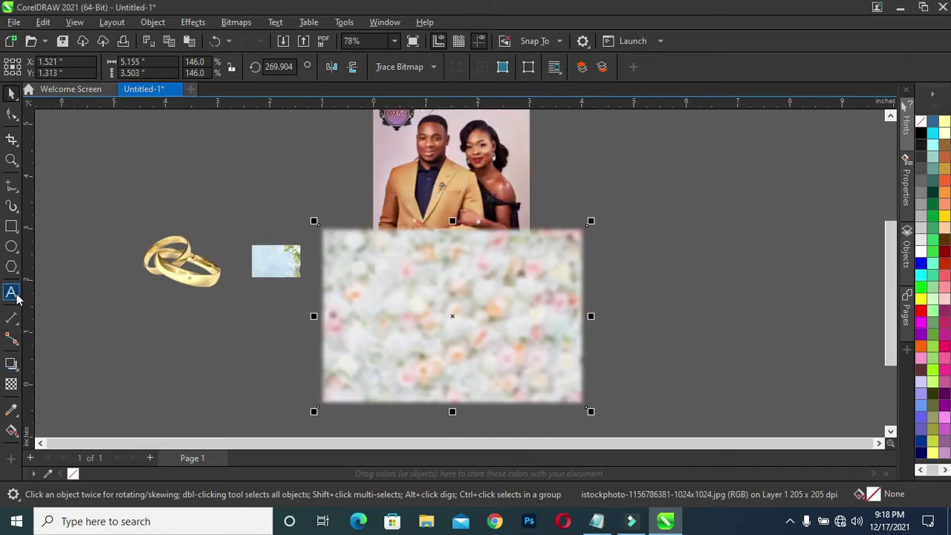
Give the blurred florals a vertical fountain transparency so their top fades in
click(14, 386)
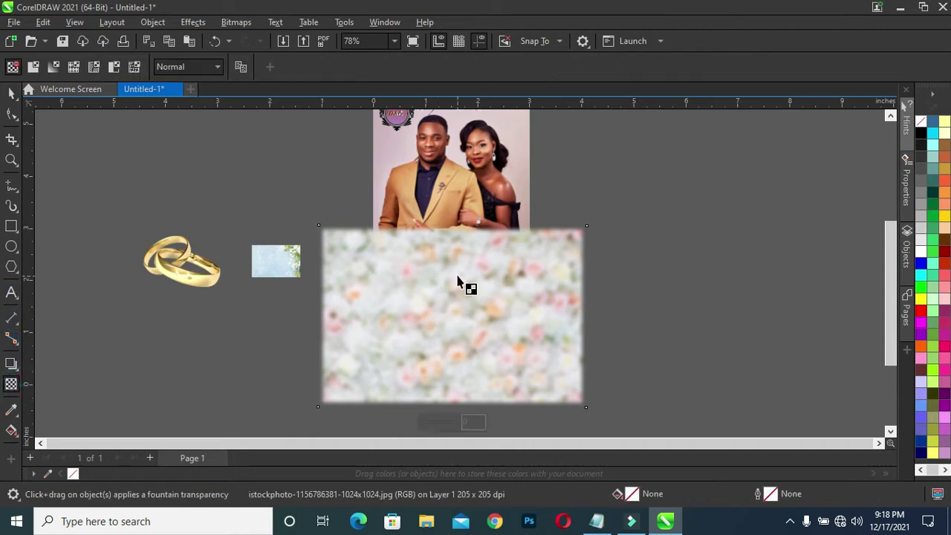
drag(458, 274, 459, 233)
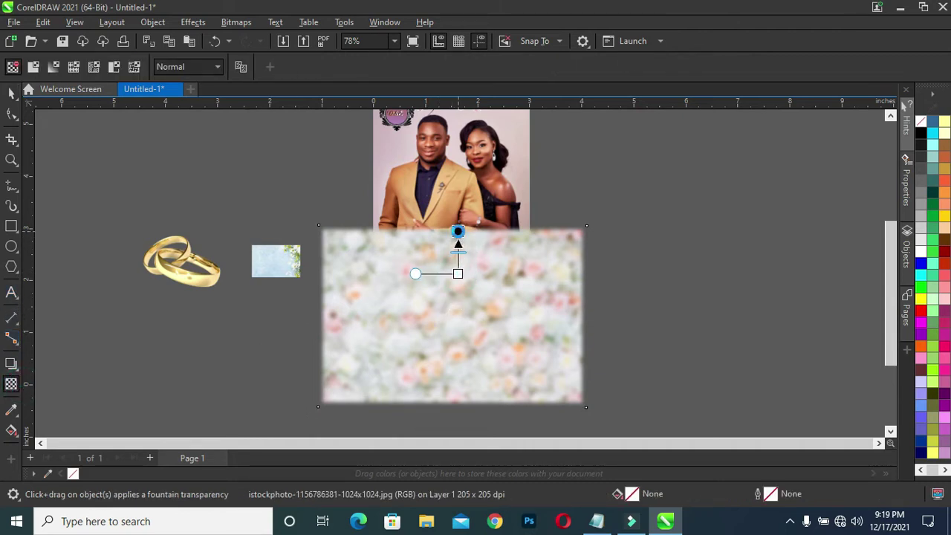
drag(458, 274, 458, 292)
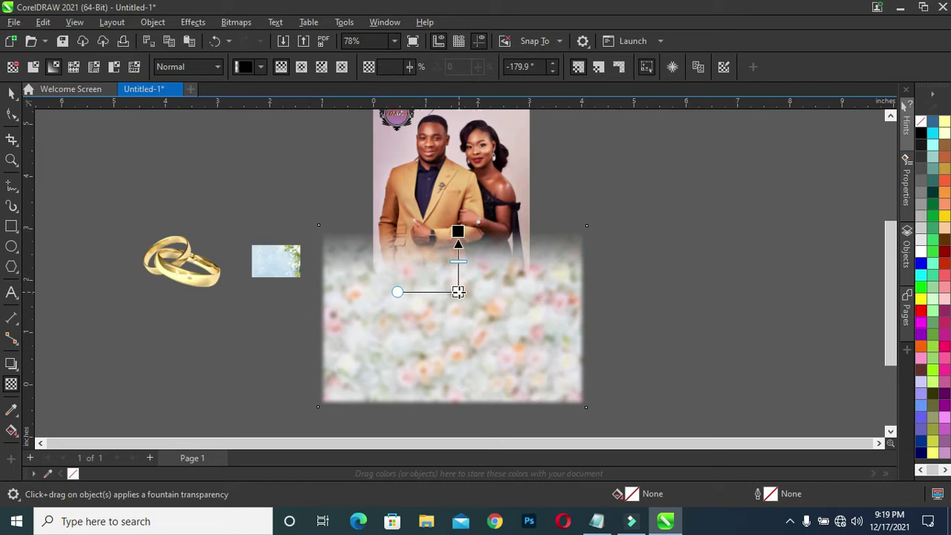
drag(458, 232, 458, 245)
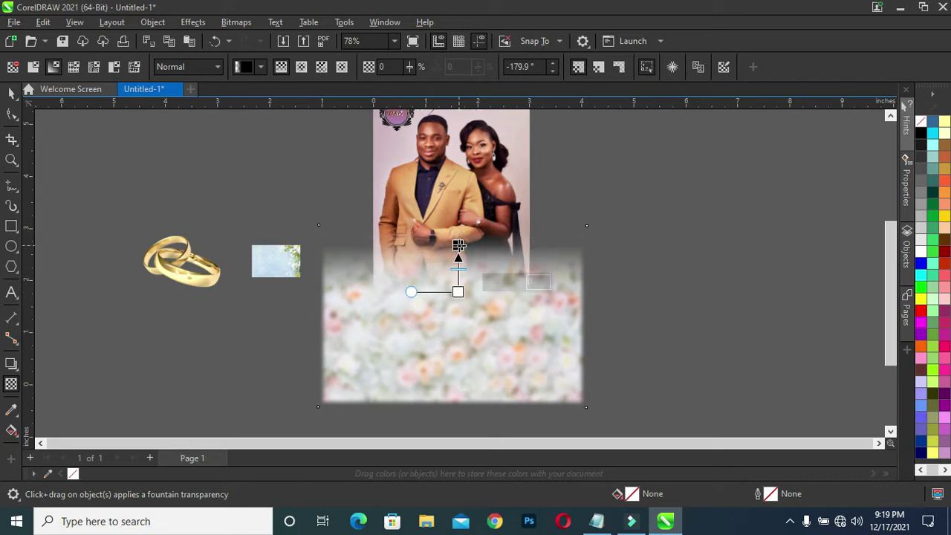
Move the faded florals below the couple and PowerClip them inside the photo frame
click(11, 91)
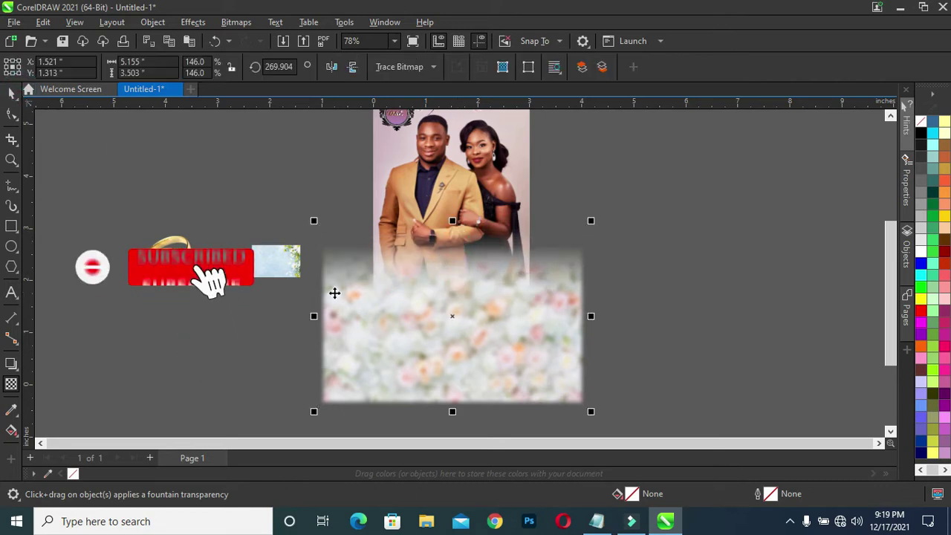
drag(395, 296, 422, 311)
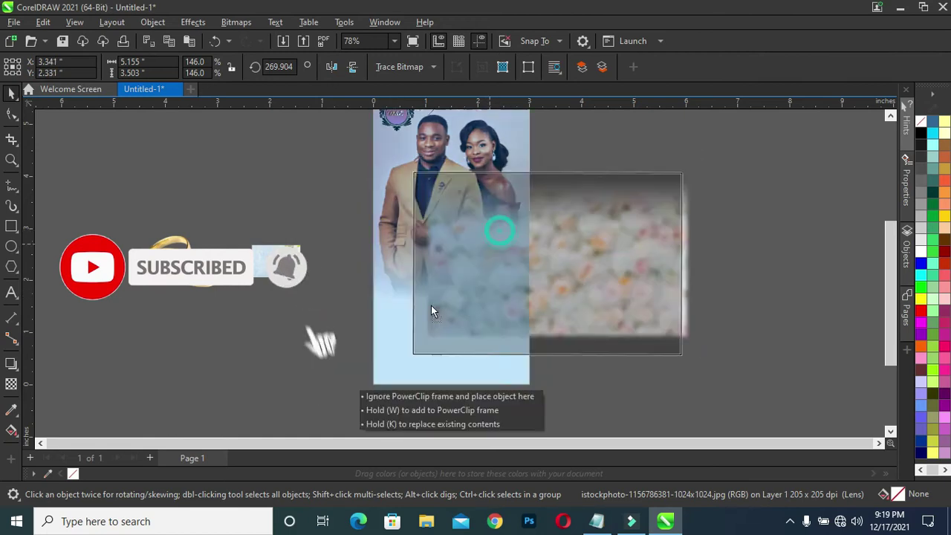
drag(422, 310, 412, 303)
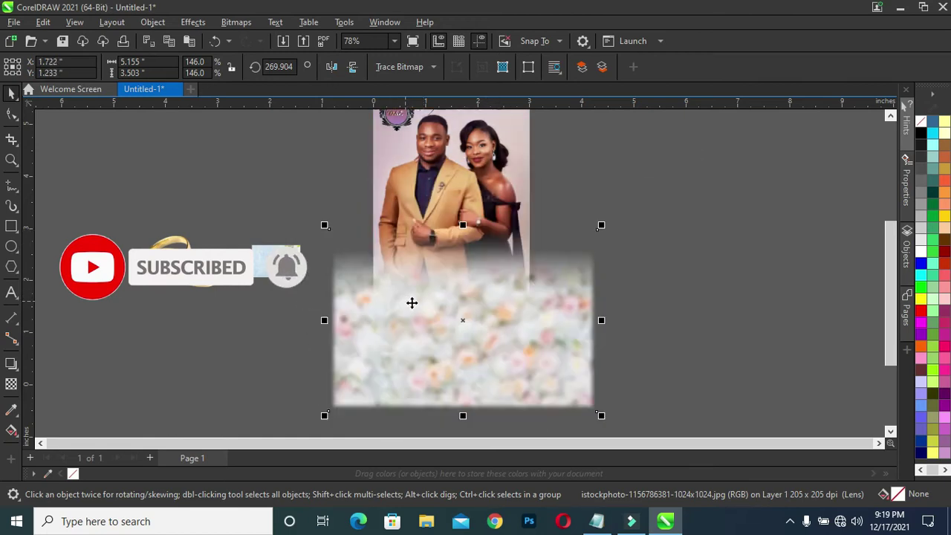
right_click(438, 313)
click(509, 295)
click(386, 141)
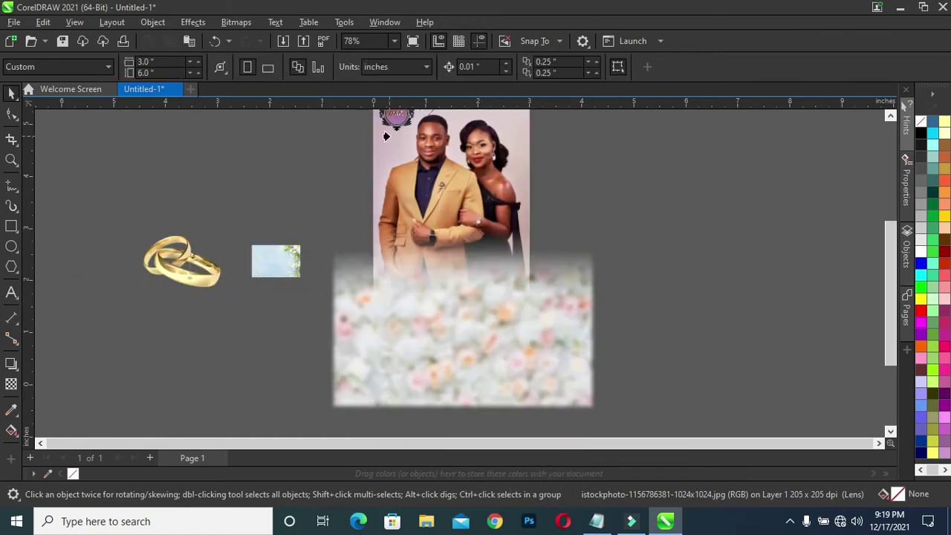
click(573, 220)
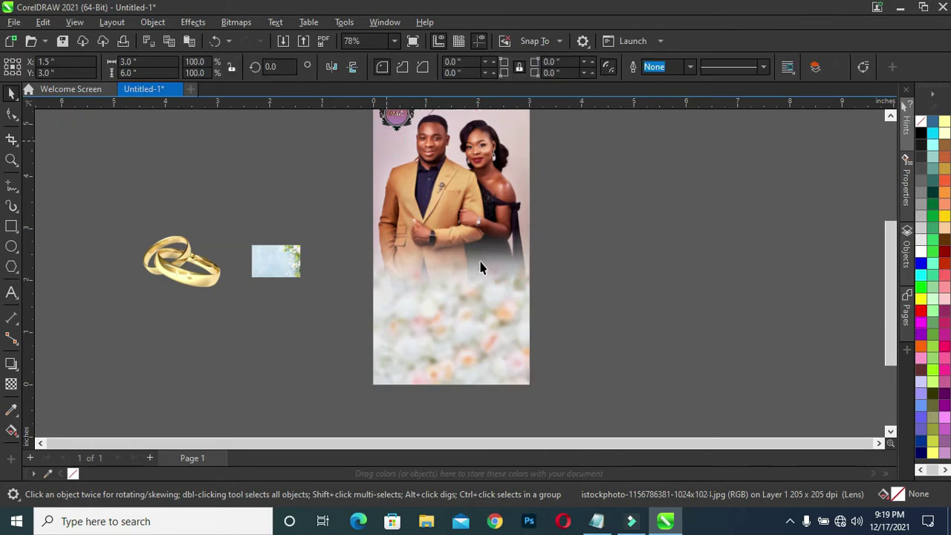
click(268, 128)
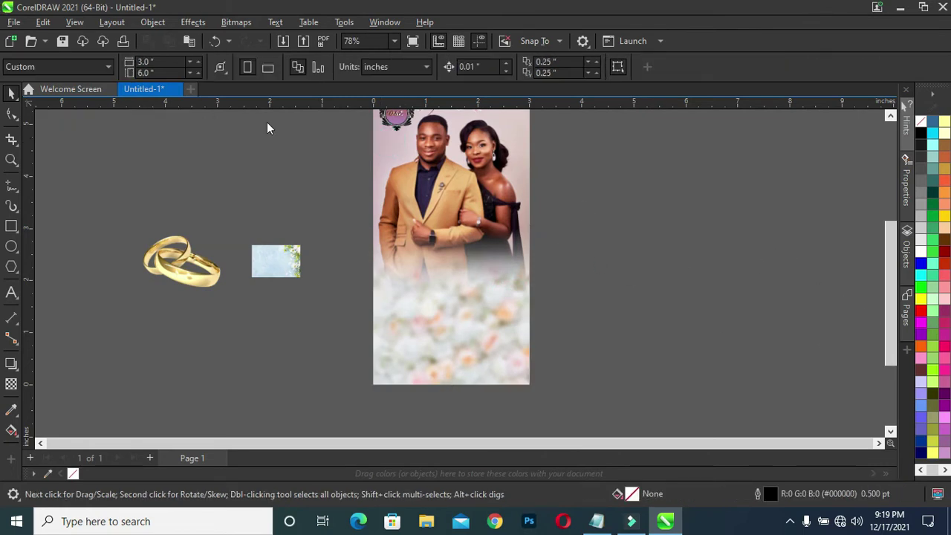
Enlarge the small blue floral image and rotate it to -90°
click(293, 274)
drag(300, 245, 364, 202)
click(280, 238)
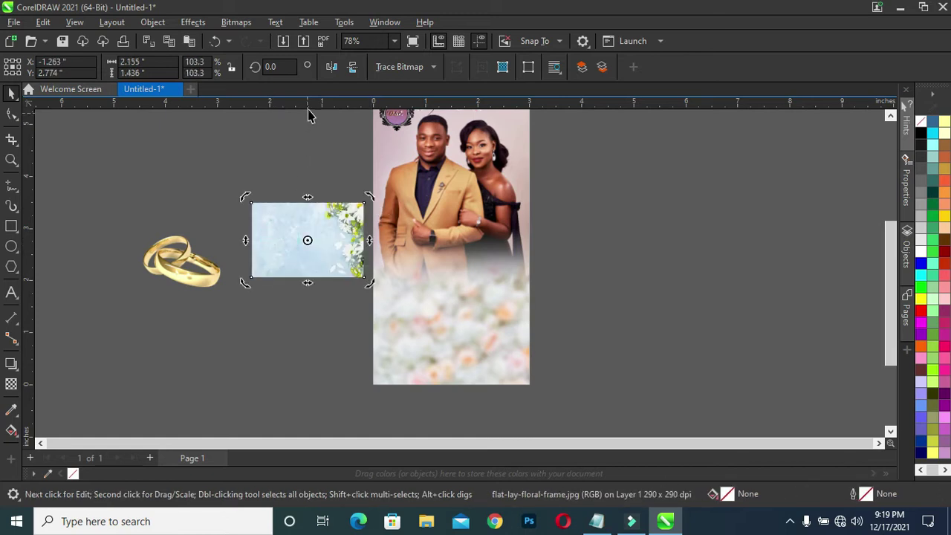
click(287, 67)
text(-90)
key(Return)
Move the rotated floral image onto the photo and scale it to about 234% to cover it
click(641, 310)
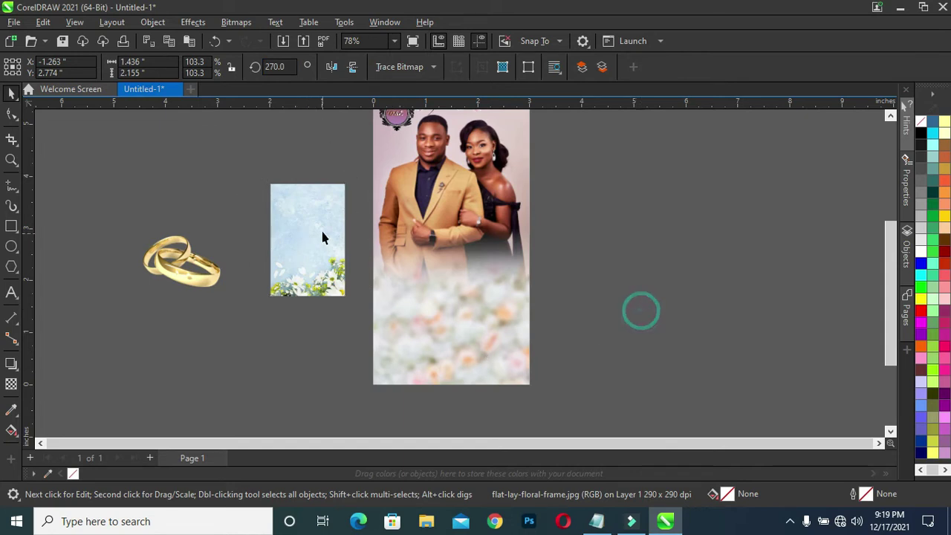
drag(323, 236, 434, 329)
drag(452, 277, 541, 140)
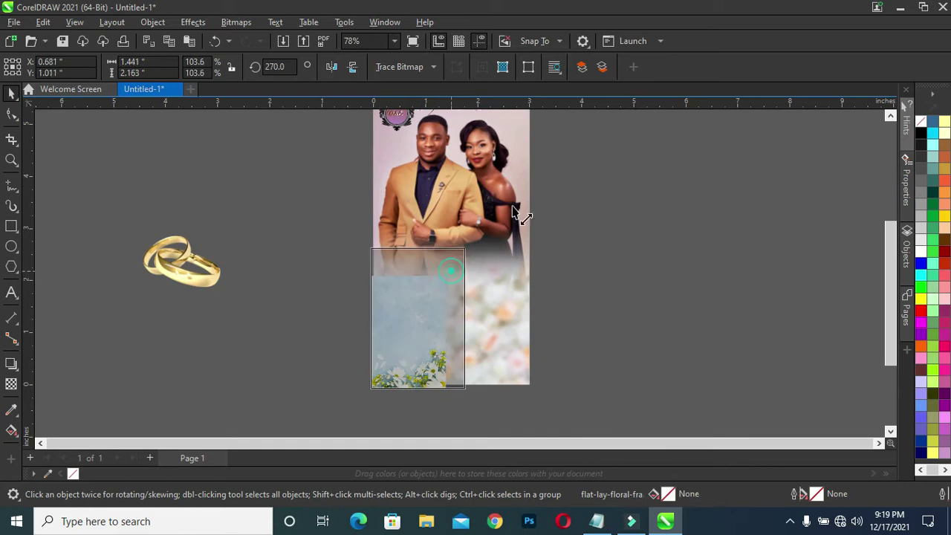
scroll(472, 270, up, 1)
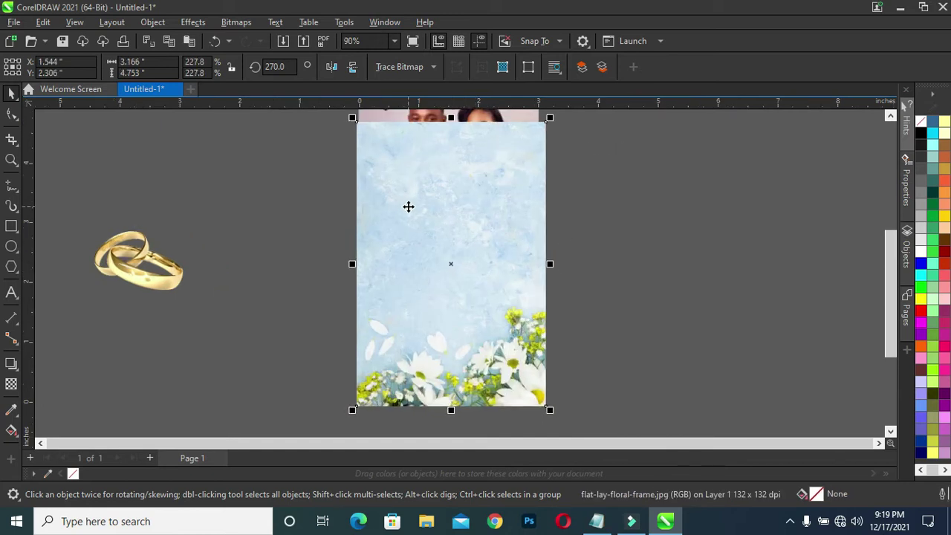
drag(352, 409, 346, 418)
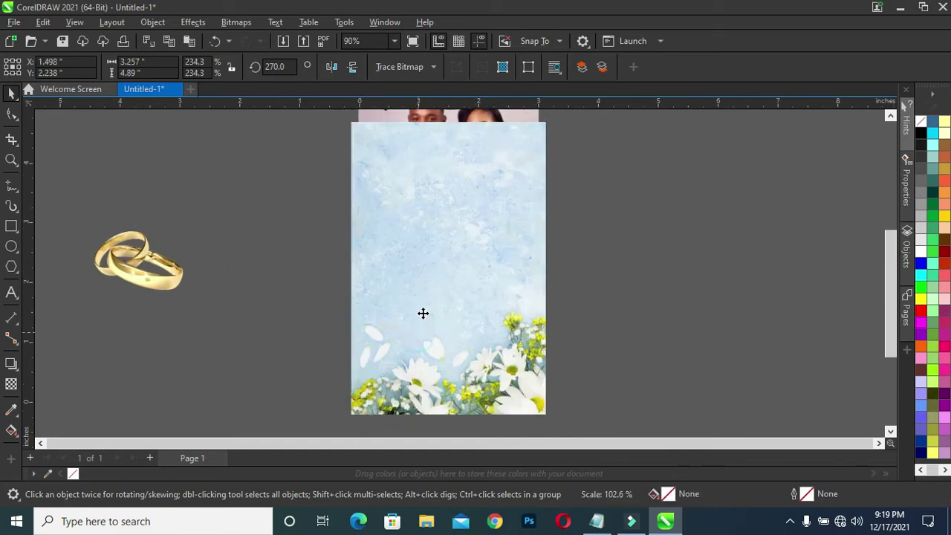
mouse_move(419, 317)
mouse_down()
mouse_move(426, 307)
mouse_move(443, 332)
mouse_up()
click(658, 339)
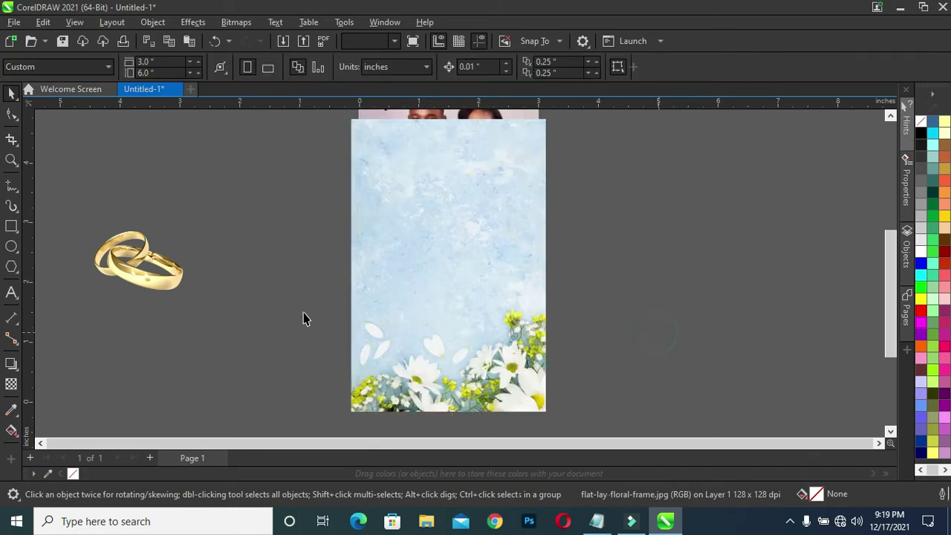
Apply a vertical fountain transparency to the blue floral image so the couple shows through
click(11, 383)
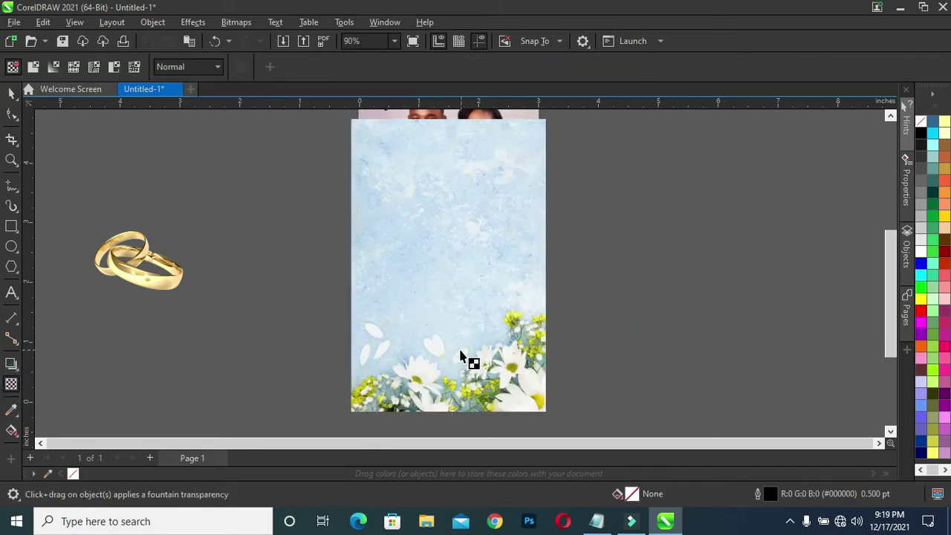
click(454, 408)
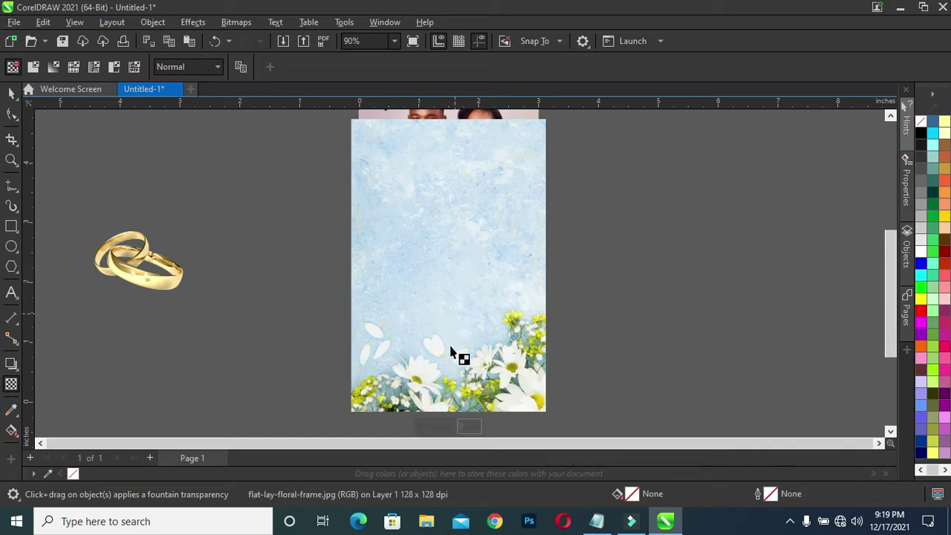
drag(444, 379, 444, 329)
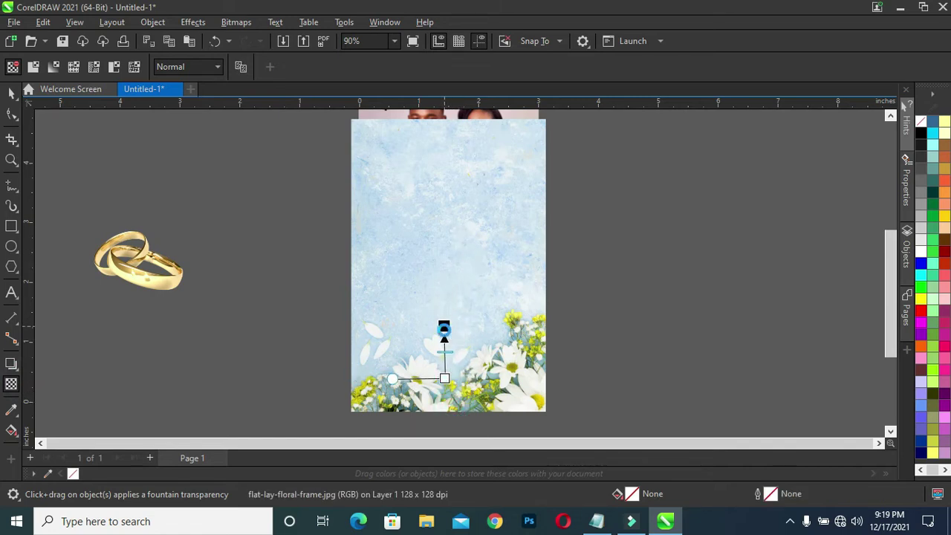
drag(444, 379, 443, 412)
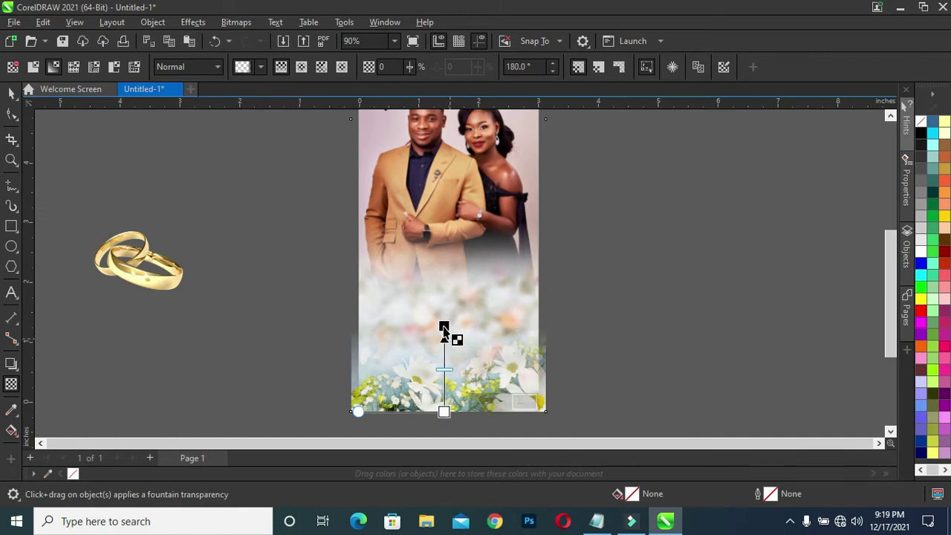
mouse_move(443, 328)
mouse_down()
mouse_move(443, 360)
mouse_move(444, 342)
mouse_up()
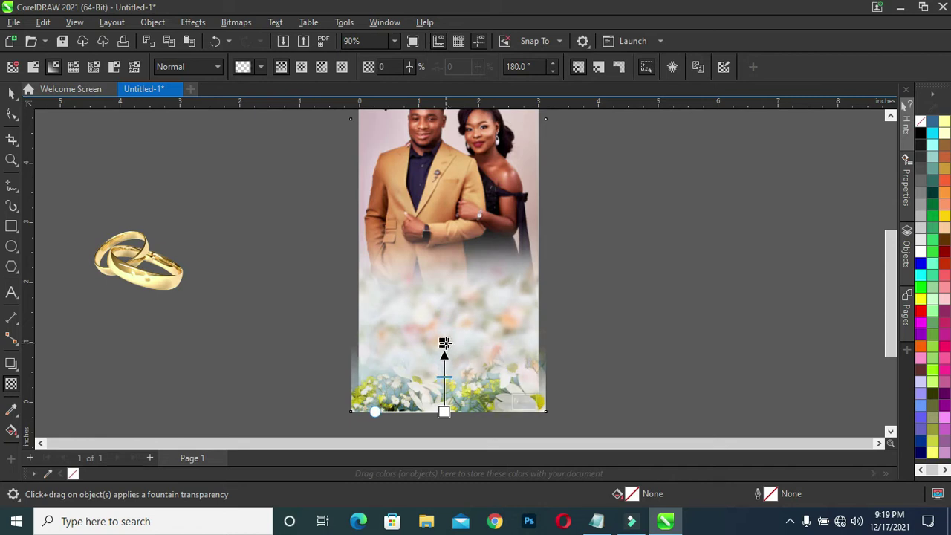
click(444, 342)
PowerClip the couple photo inside the floral frame and zoom back out
click(11, 92)
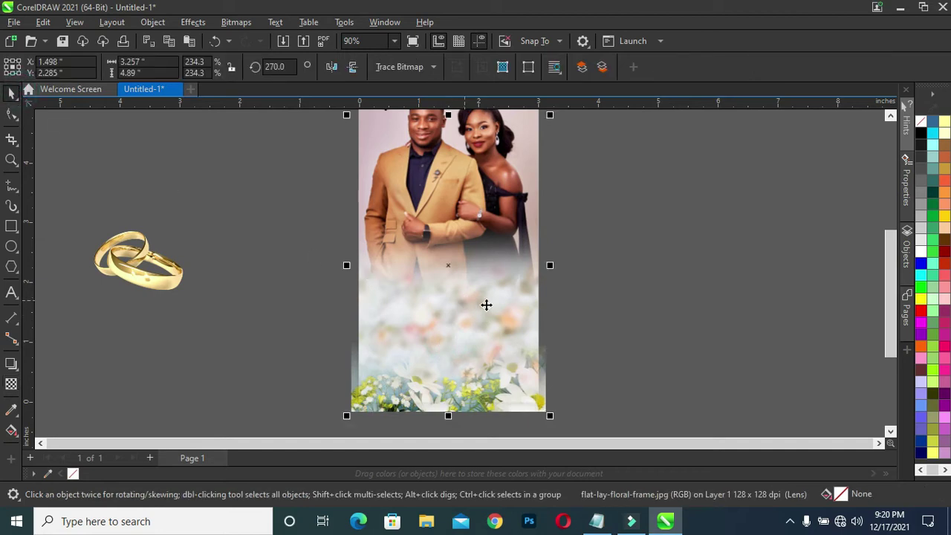
click(502, 321)
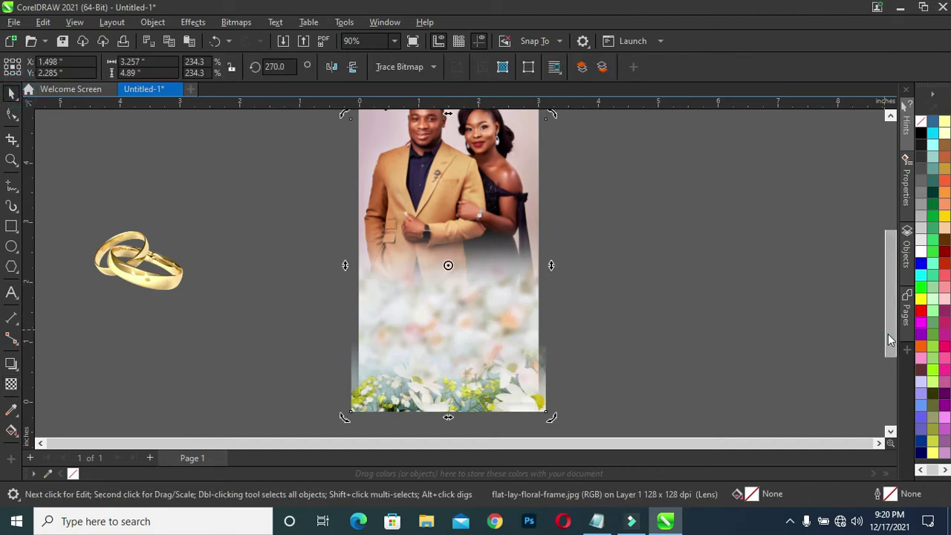
drag(886, 334, 887, 319)
right_click(467, 337)
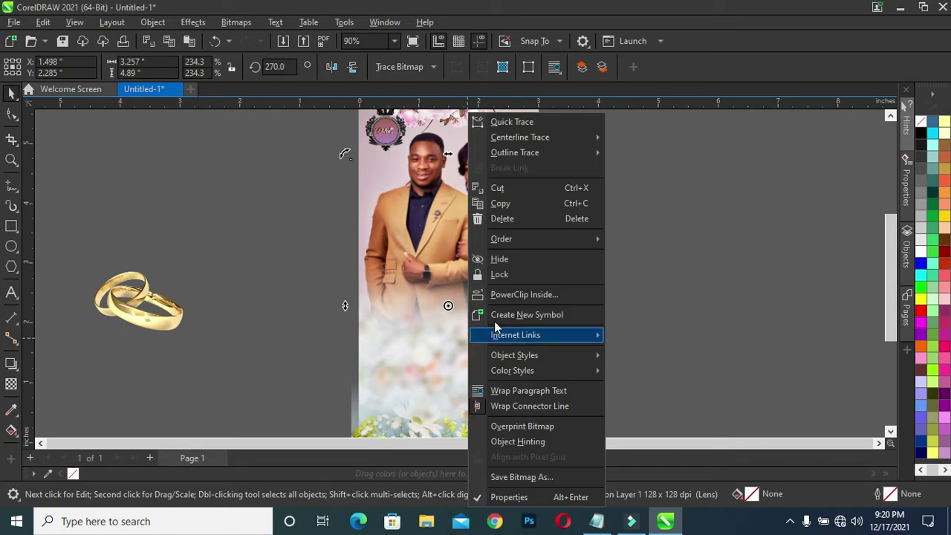
click(506, 300)
click(509, 147)
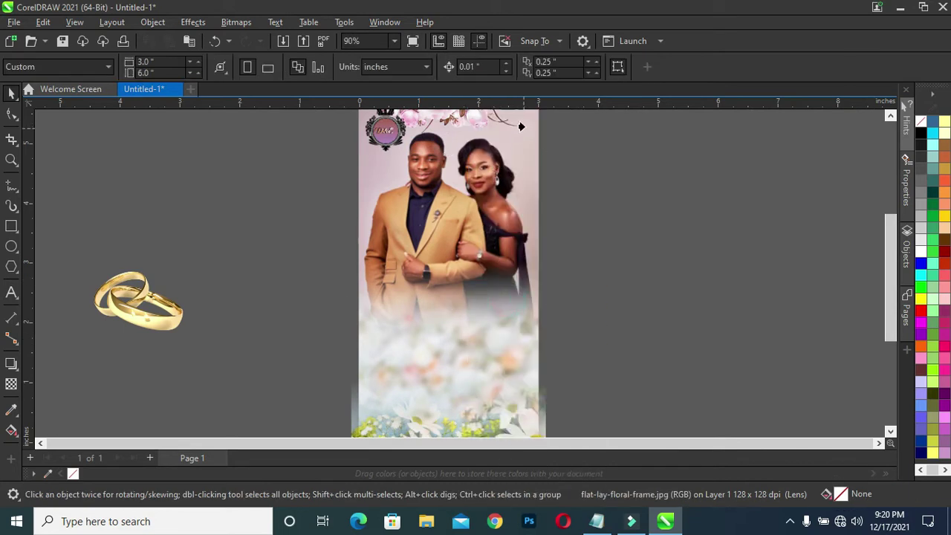
click(626, 191)
scroll(445, 248, down, 2)
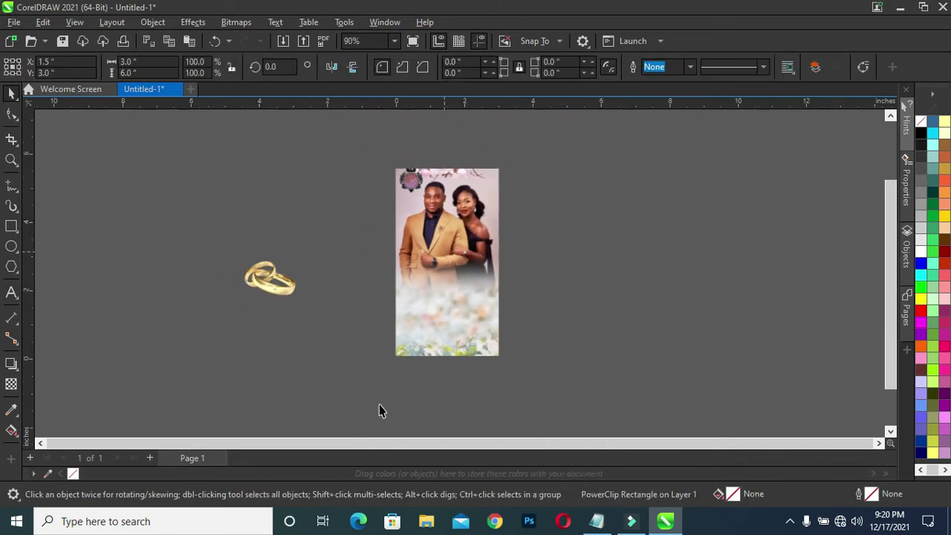
scroll(269, 262, up, 2)
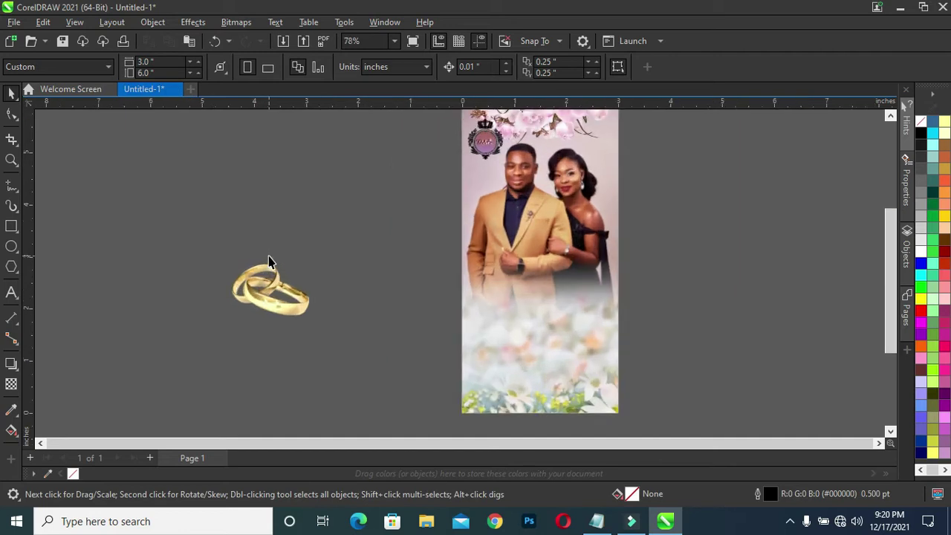
Shrink the gold rings to about half size and zoom into the lower banner
click(281, 305)
mouse_move(315, 321)
mouse_down()
mouse_move(277, 296)
mouse_move(540, 350)
mouse_up()
drag(891, 307, 891, 320)
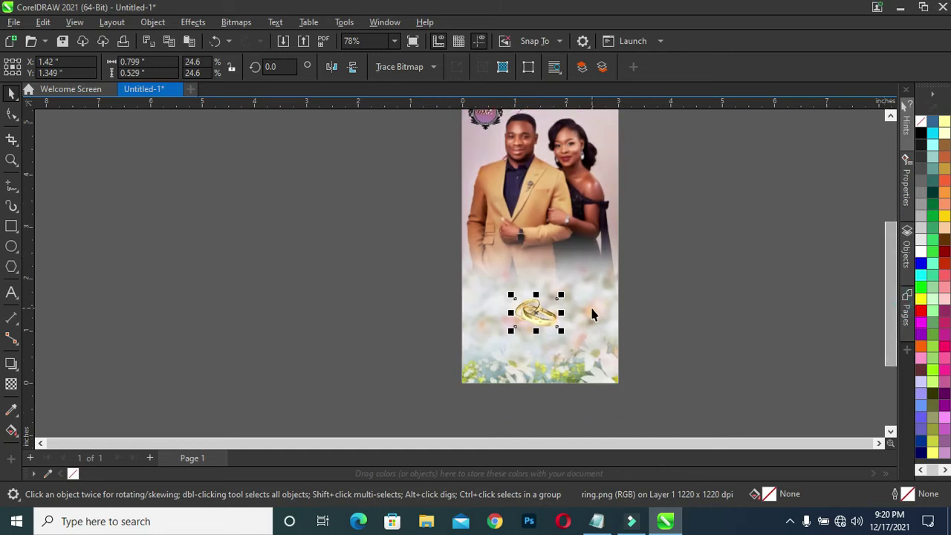
key(z)
drag(332, 246, 719, 455)
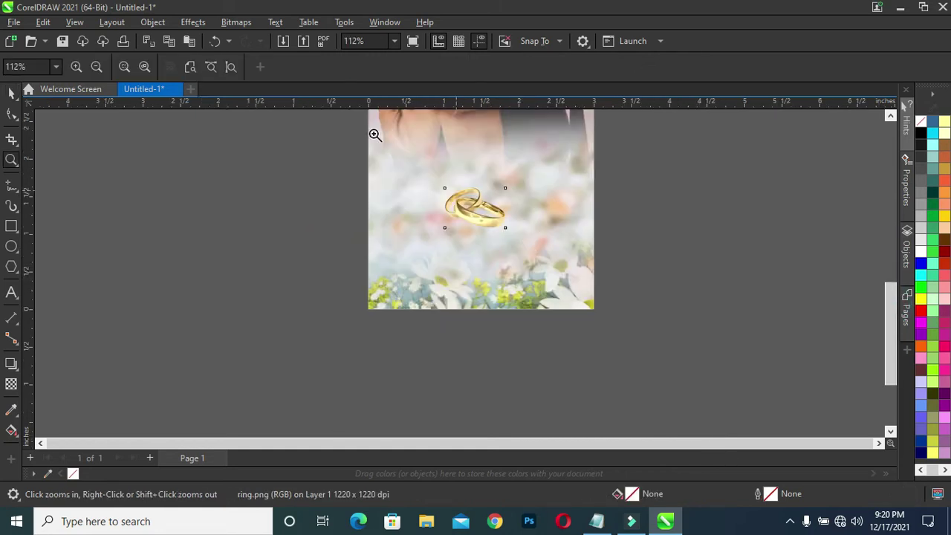
drag(890, 349, 891, 297)
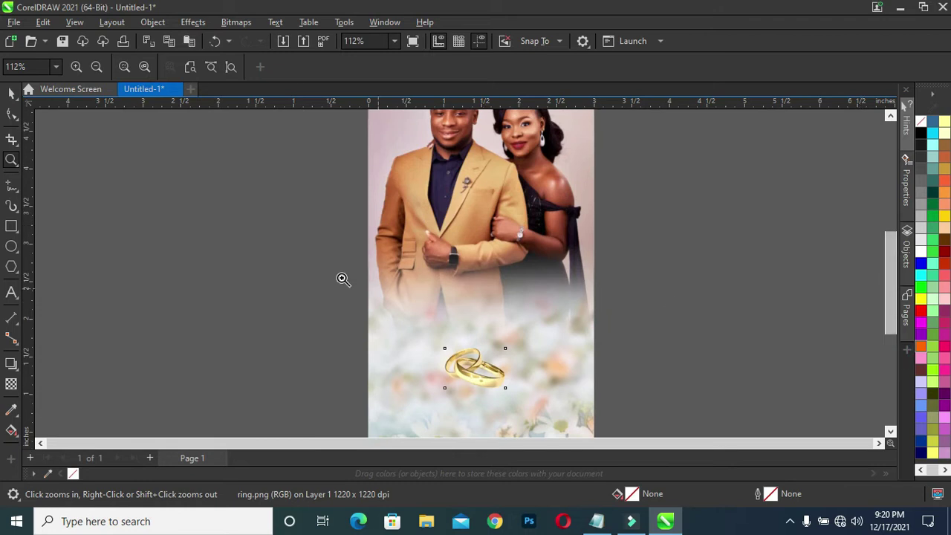
mouse_move(335, 261)
mouse_down()
mouse_move(443, 343)
mouse_move(662, 399)
mouse_up()
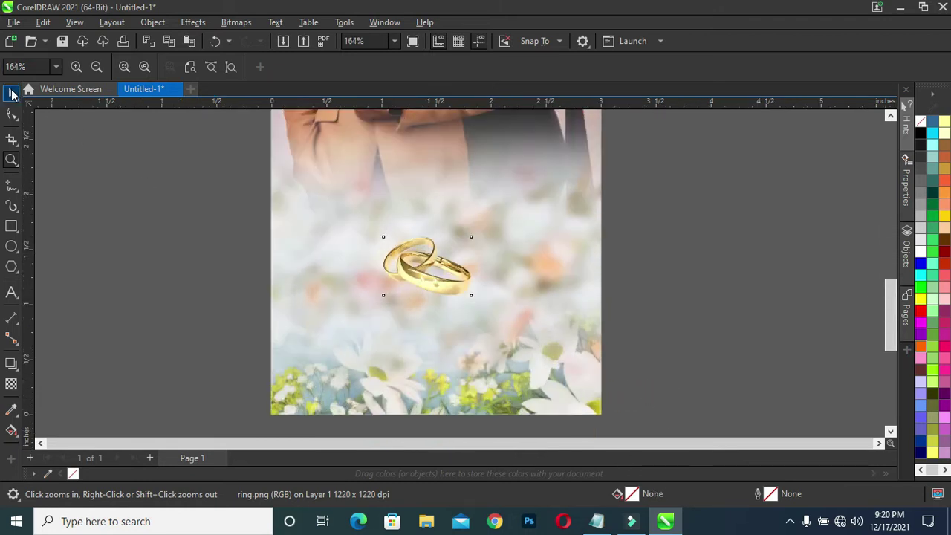
click(12, 93)
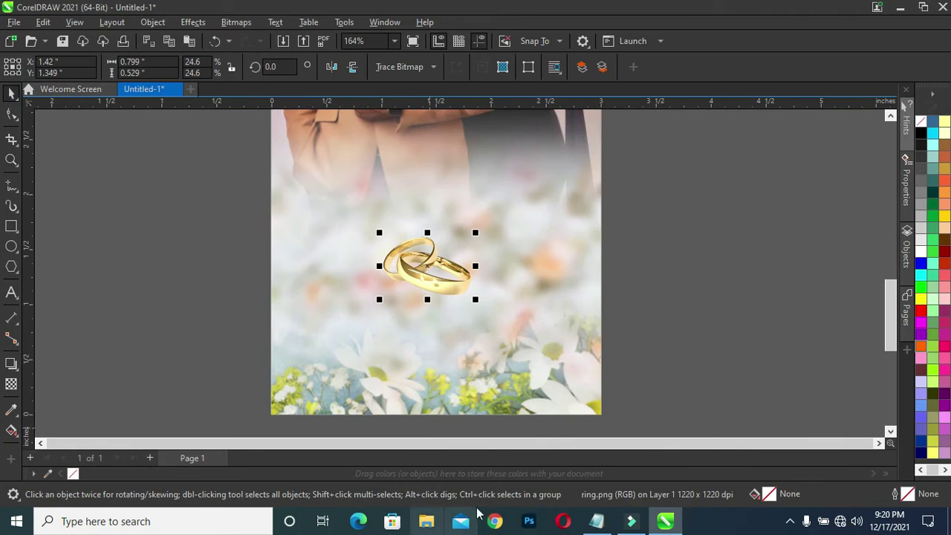
Copy the first partner's name from Notepad and paste it as new text
click(597, 521)
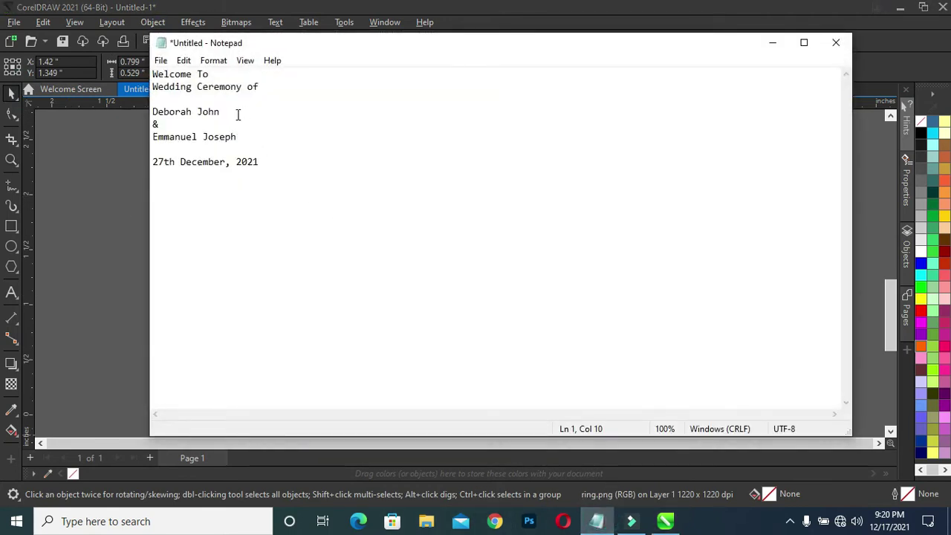
drag(223, 111, 153, 112)
key(ctrl+c)
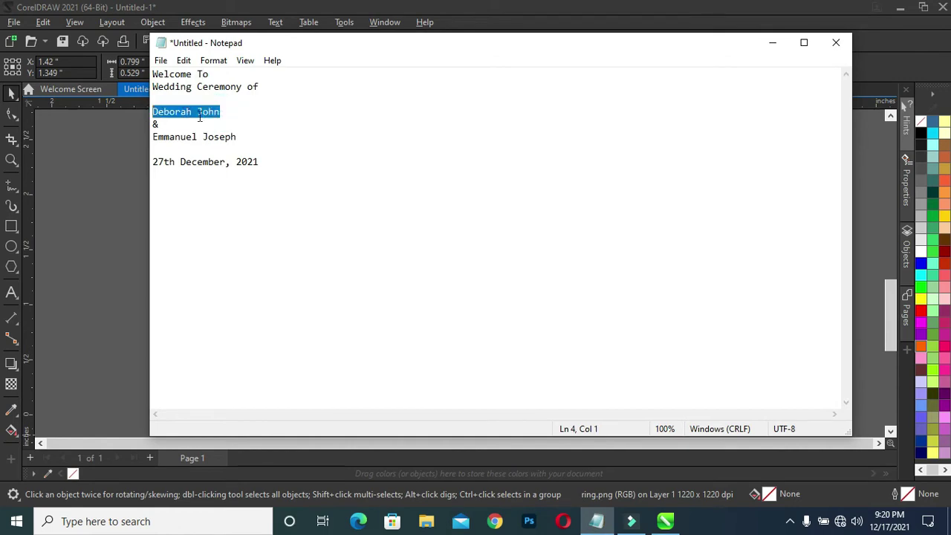
click(772, 42)
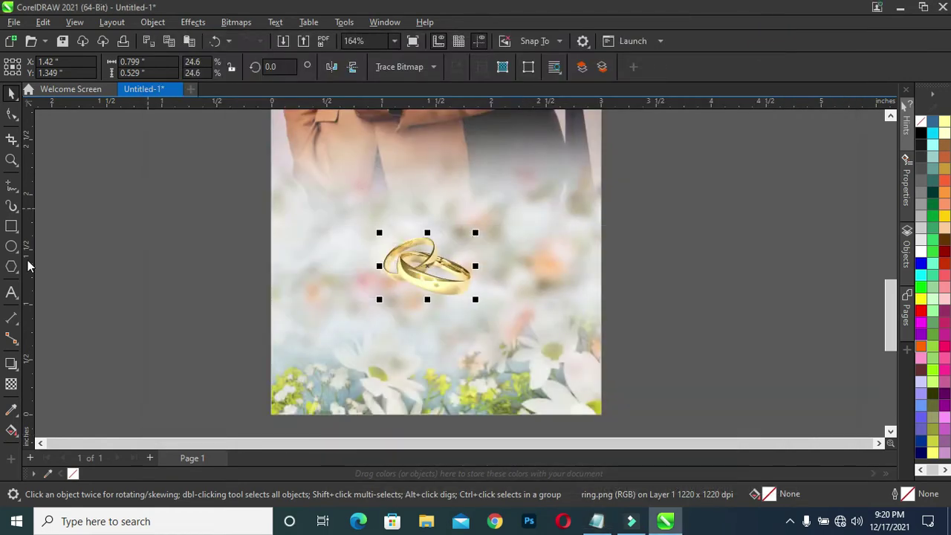
click(12, 292)
click(98, 199)
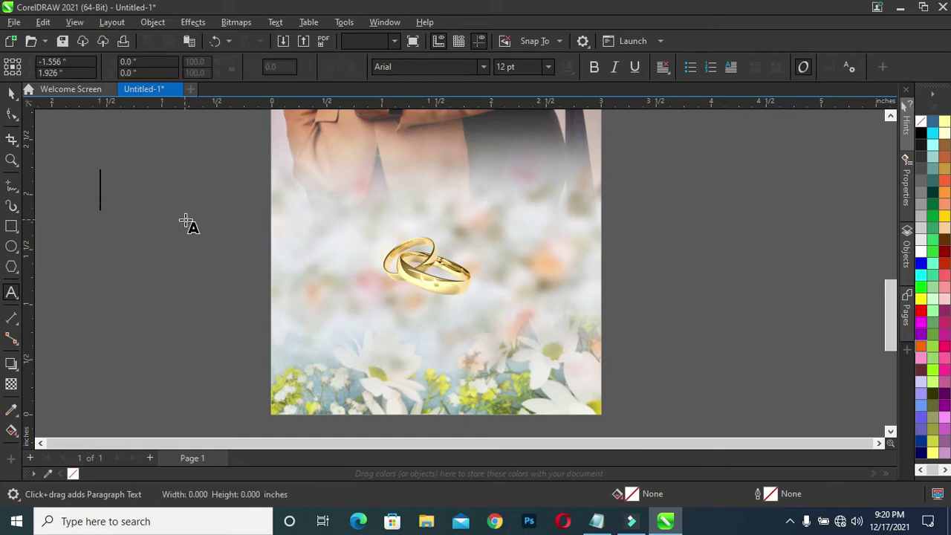
key(ctrl+v)
key(Escape)
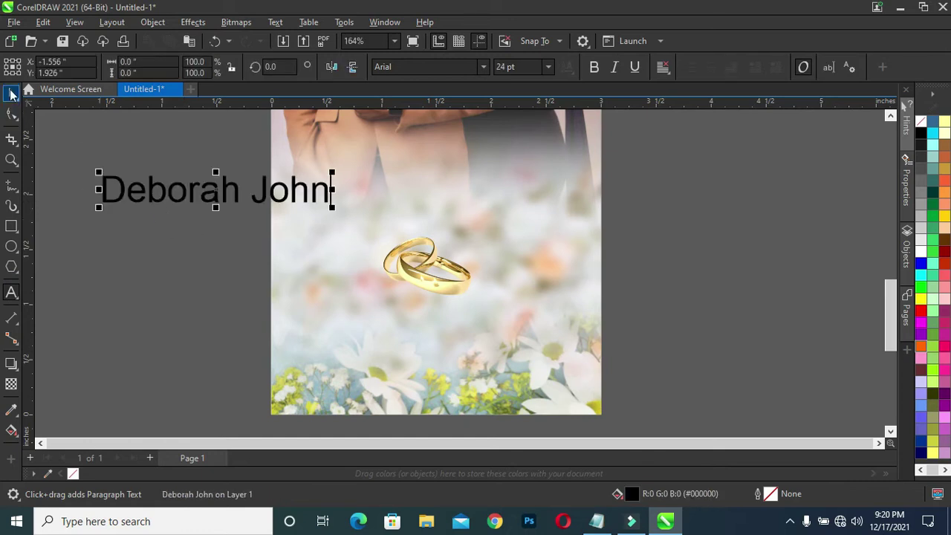
click(10, 92)
Set the name to Yesteryear, size it to about 30.62 pt, and centre it above the rings
click(483, 67)
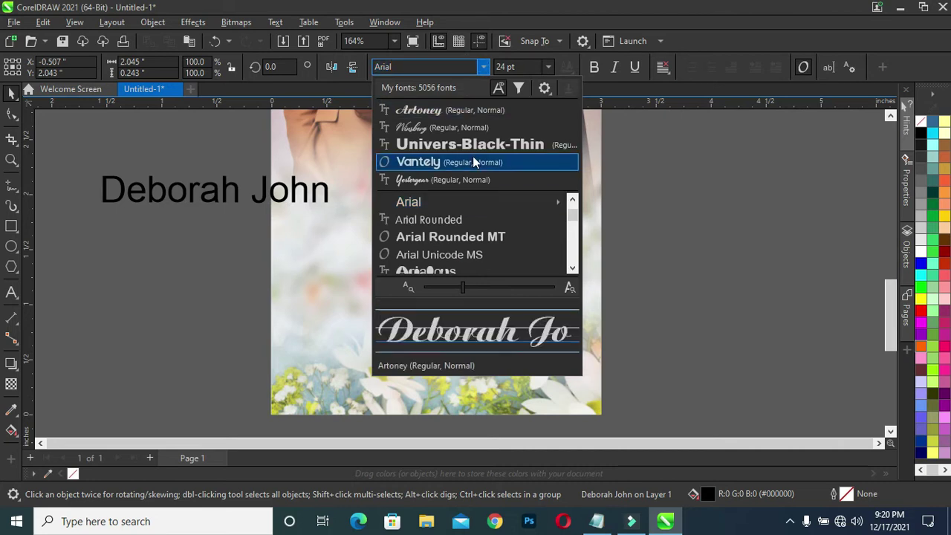
click(470, 180)
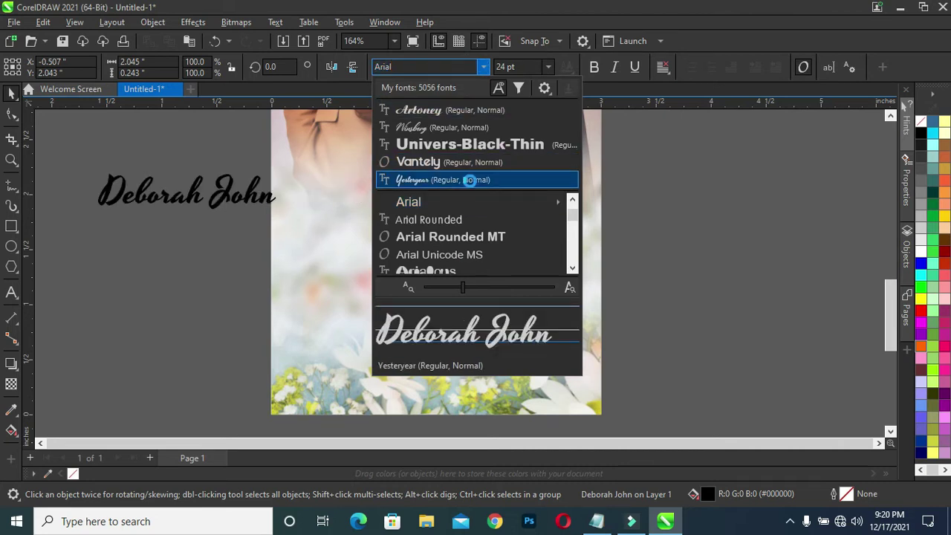
click(470, 179)
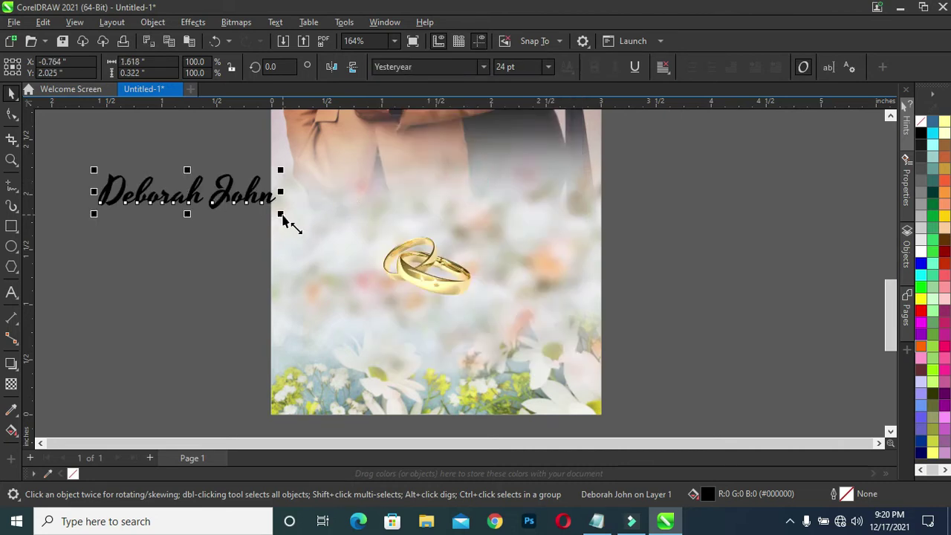
drag(280, 214, 381, 294)
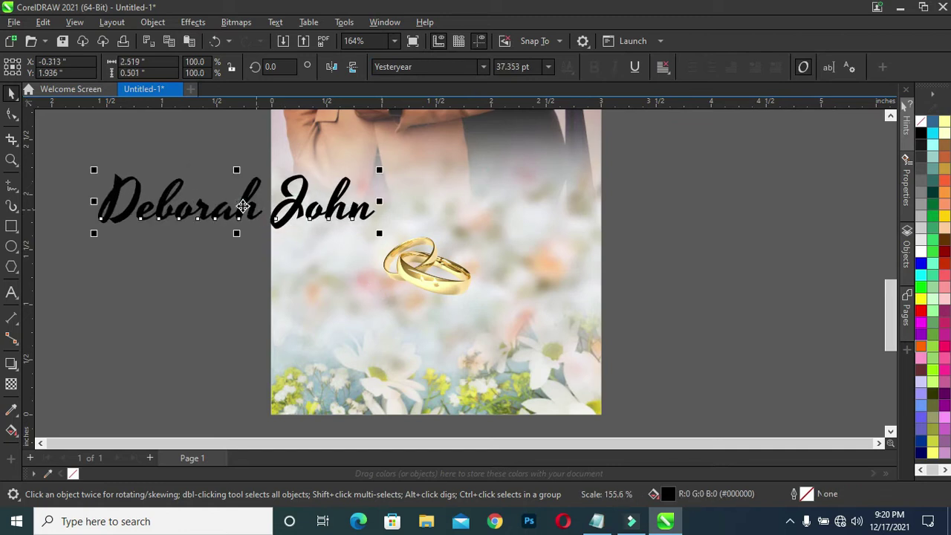
drag(259, 216, 439, 214)
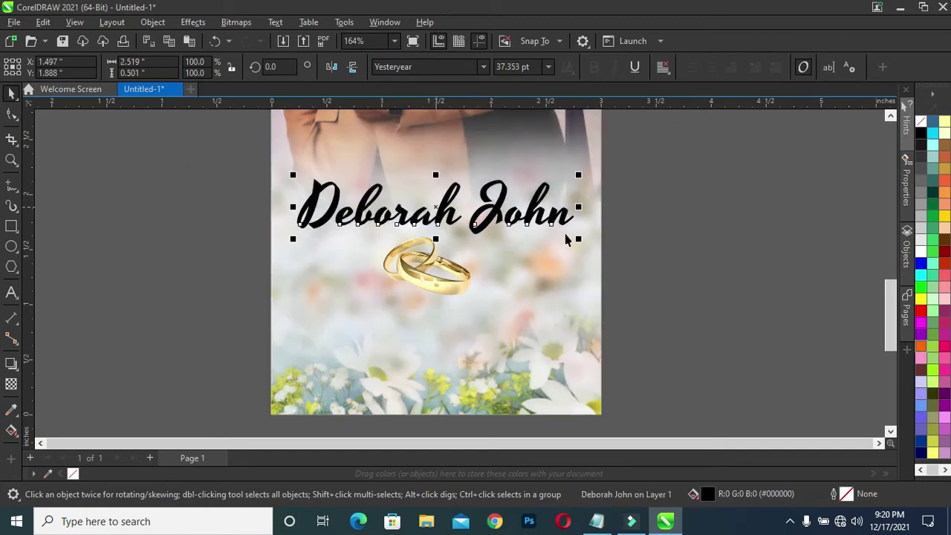
drag(578, 239, 554, 245)
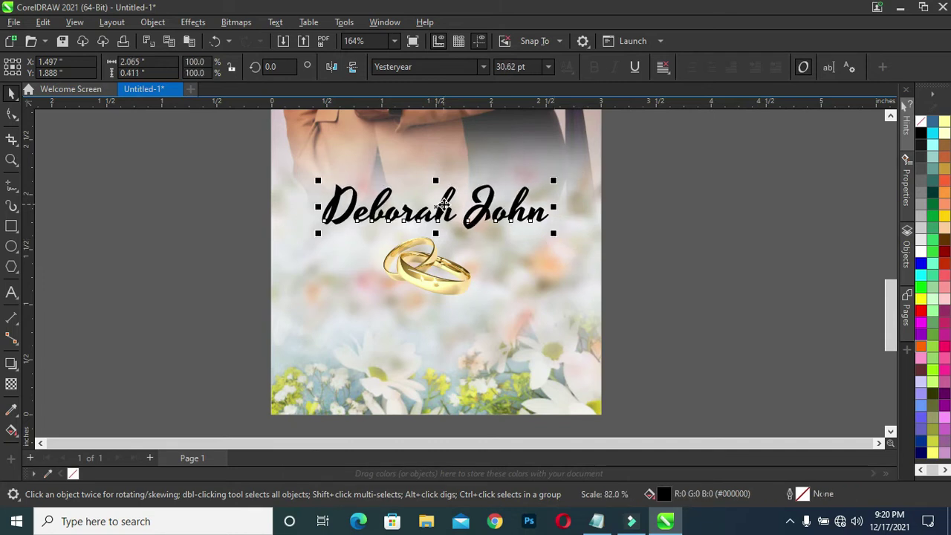
drag(446, 208, 441, 217)
click(678, 251)
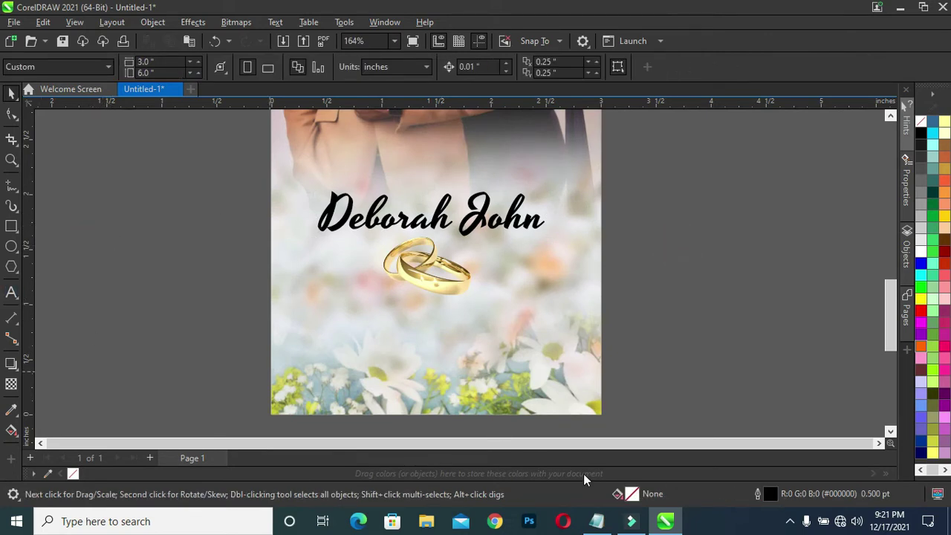
Duplicate the name below the rings and replace its text with the second partner's name
click(596, 521)
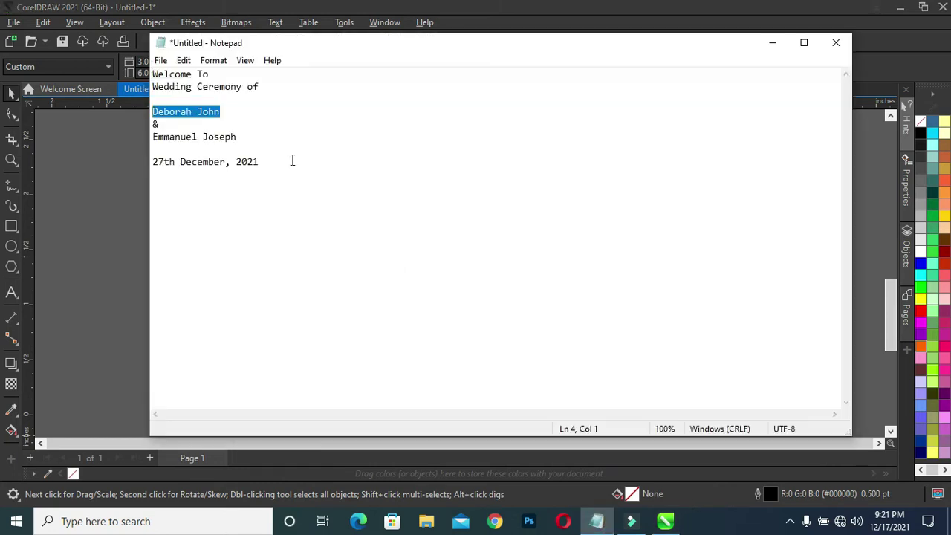
drag(245, 135, 146, 133)
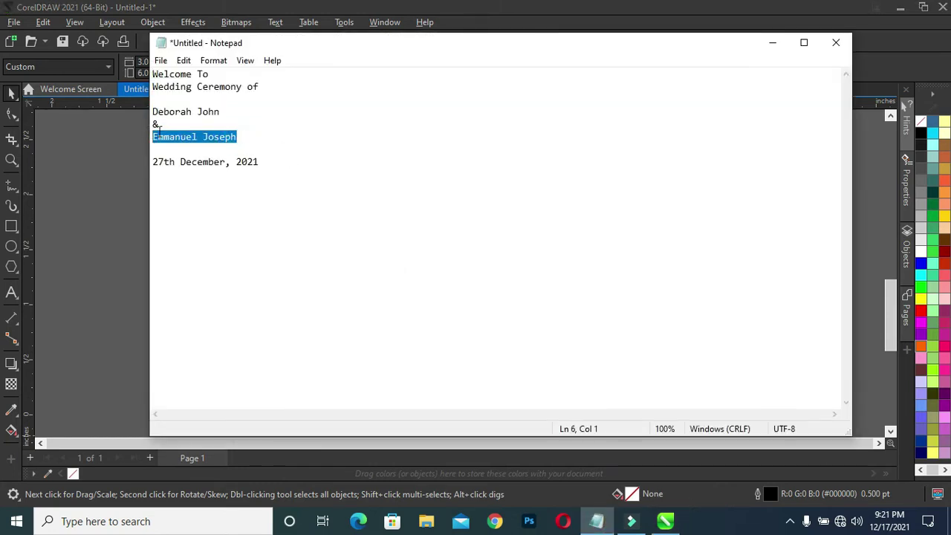
click(772, 42)
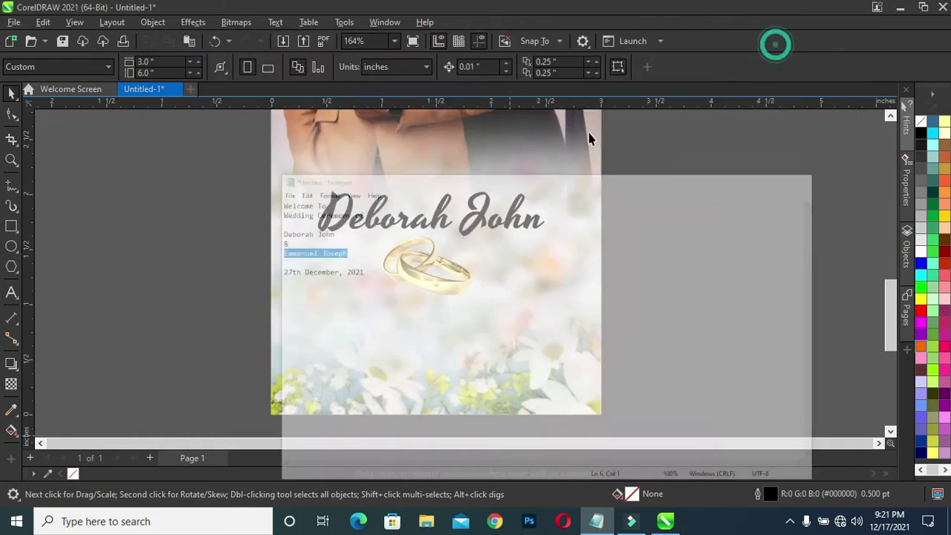
click(405, 225)
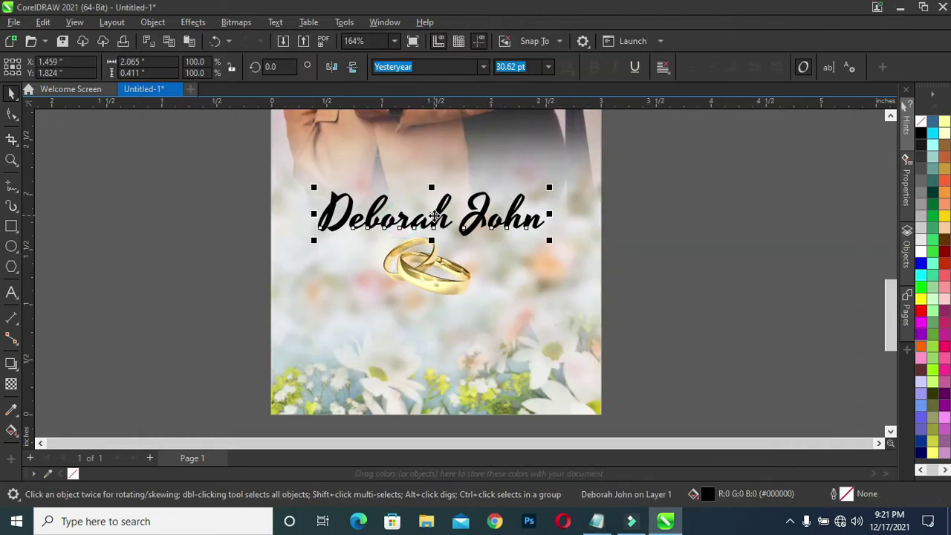
drag(435, 216, 441, 318)
click(438, 316)
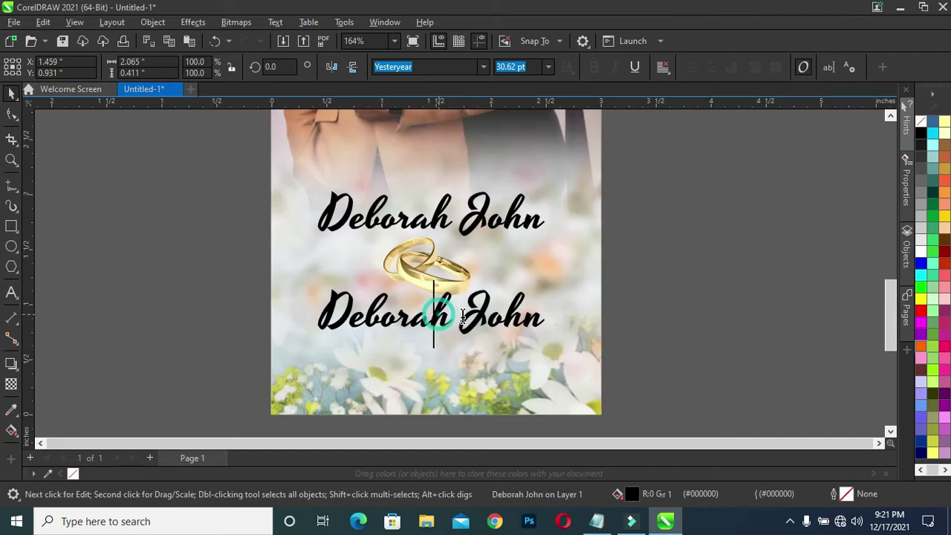
double_click(462, 317)
key(ctrl+a)
key(ctrl+v)
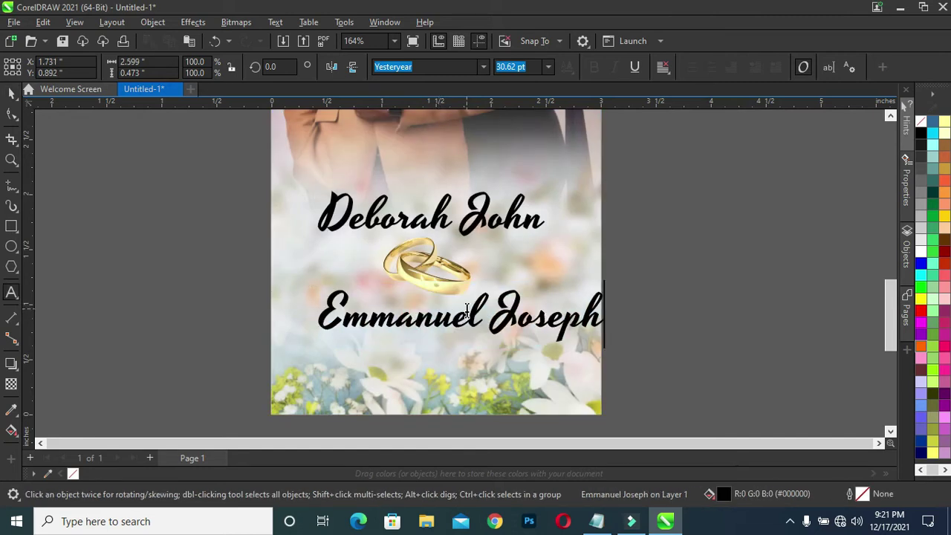
key(Escape)
click(12, 93)
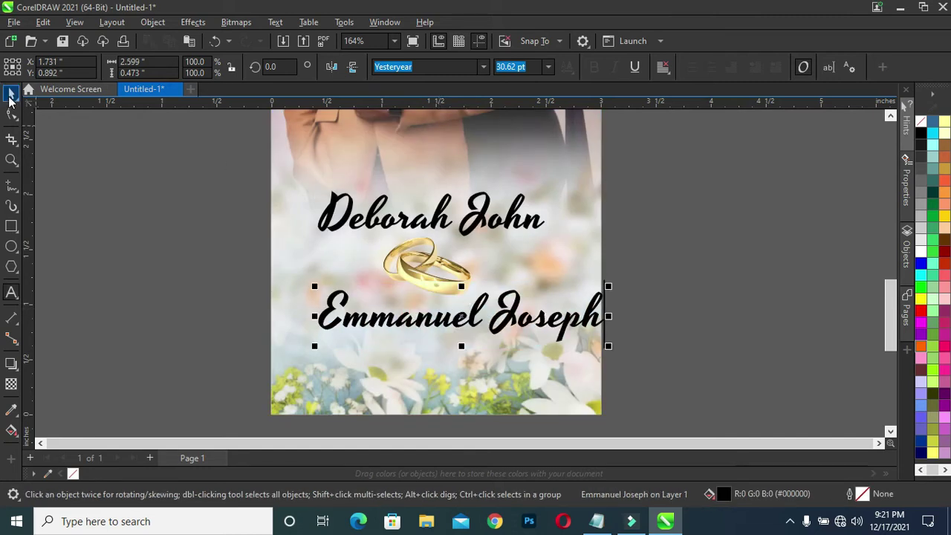
Scale the second name to about 27.8 pt, nudge it lower, and add the background photo to the selection
drag(608, 346, 568, 339)
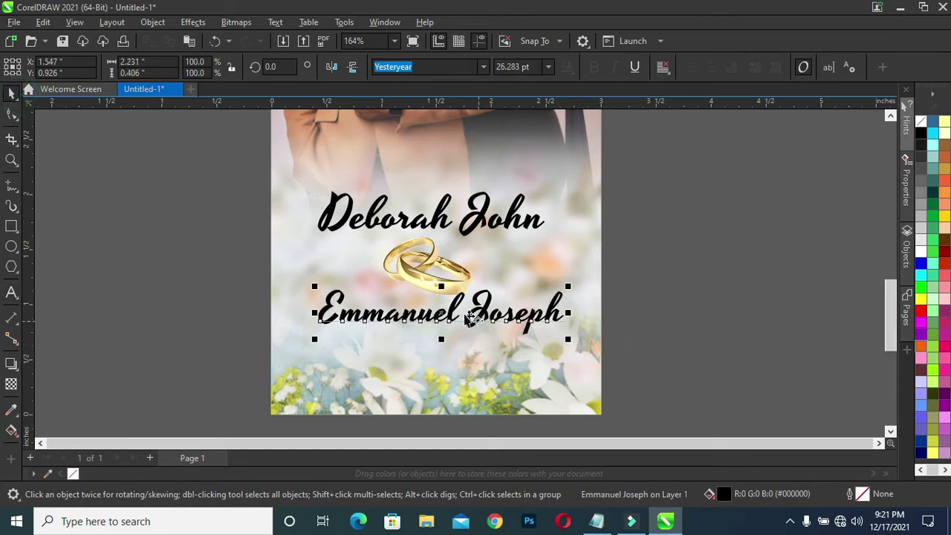
mouse_move(441, 316)
mouse_down()
mouse_move(442, 330)
mouse_move(442, 318)
mouse_up()
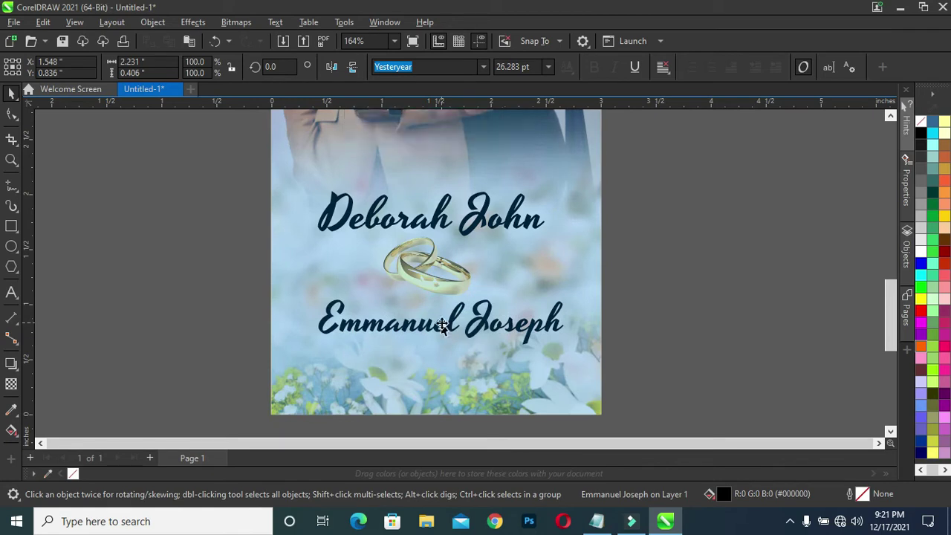
mouse_move(568, 349)
mouse_down()
mouse_move(575, 359)
mouse_move(573, 350)
mouse_up()
shift+click(410, 384)
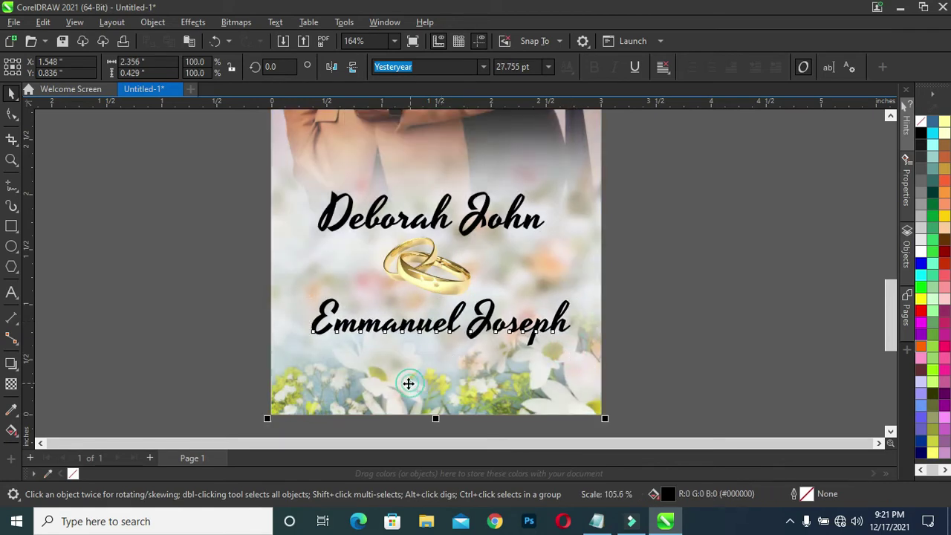
Centre the second name on the photo, then move both names and the rings higher
key(c)
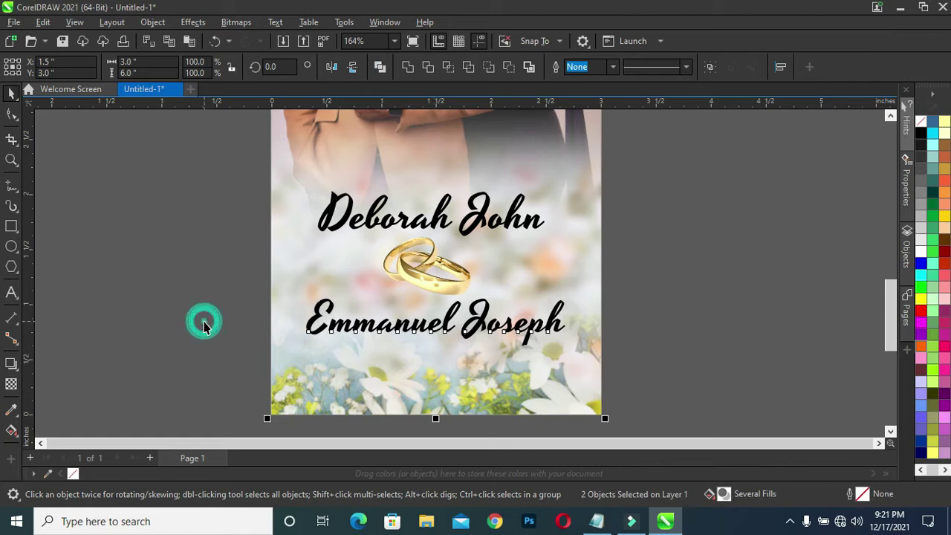
click(81, 209)
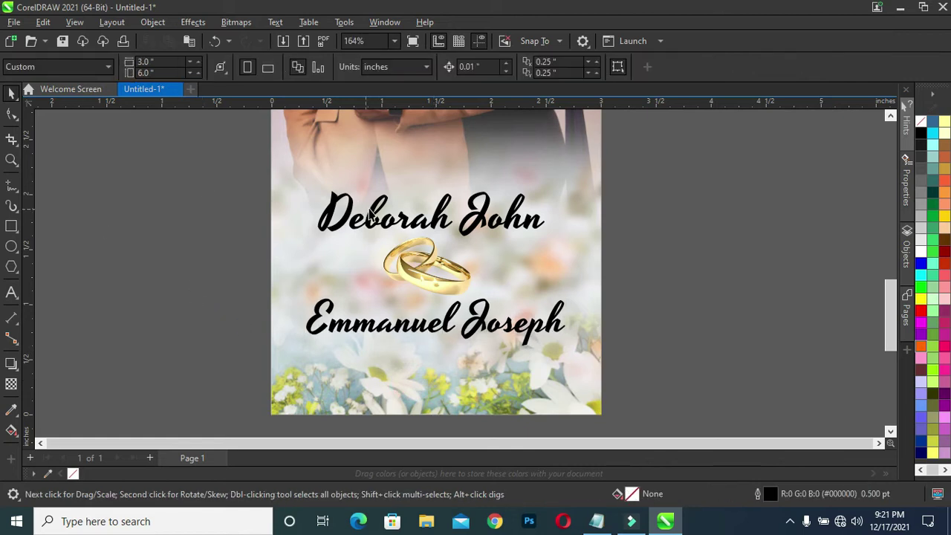
click(448, 331)
drag(492, 324, 491, 318)
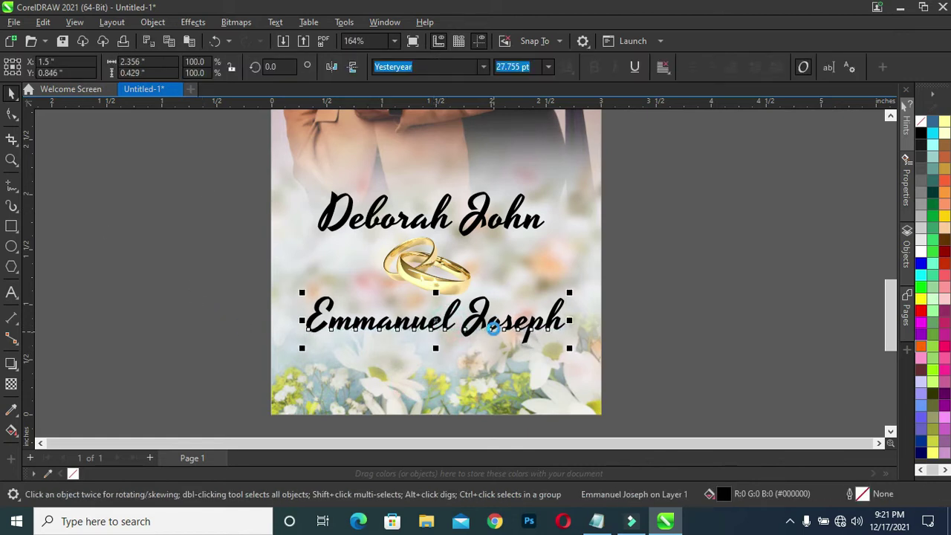
click(448, 218)
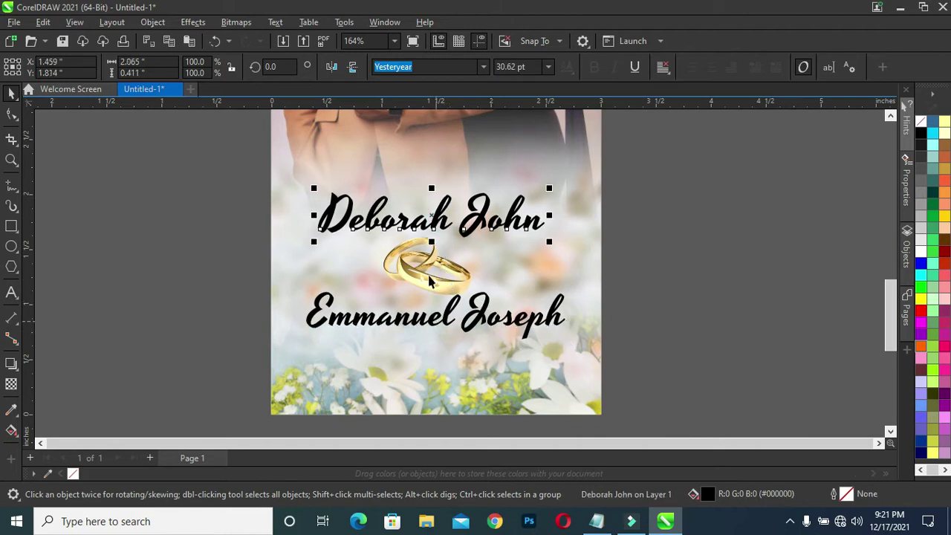
key(ctrl+a)
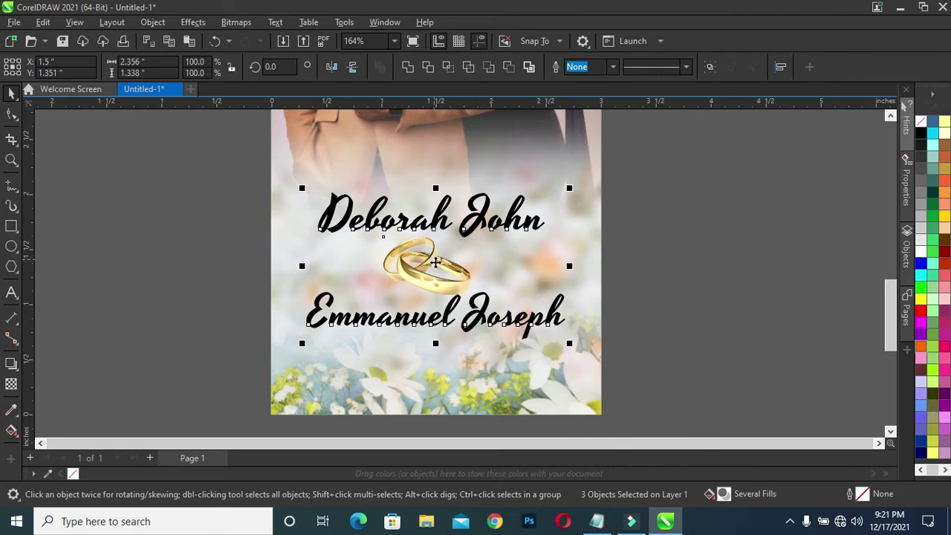
drag(436, 262, 435, 217)
click(696, 240)
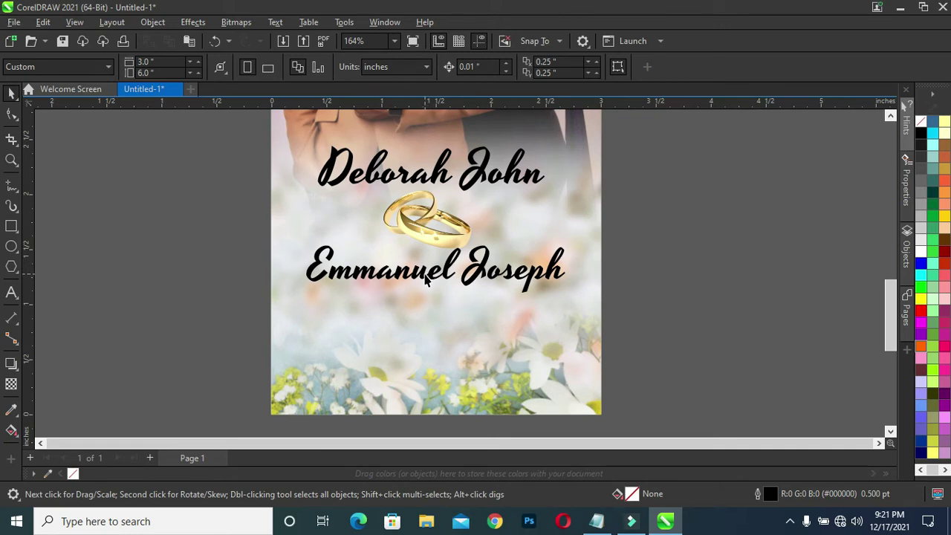
Shrink the rings, pull both names closer to them, and nudge the group up
click(423, 244)
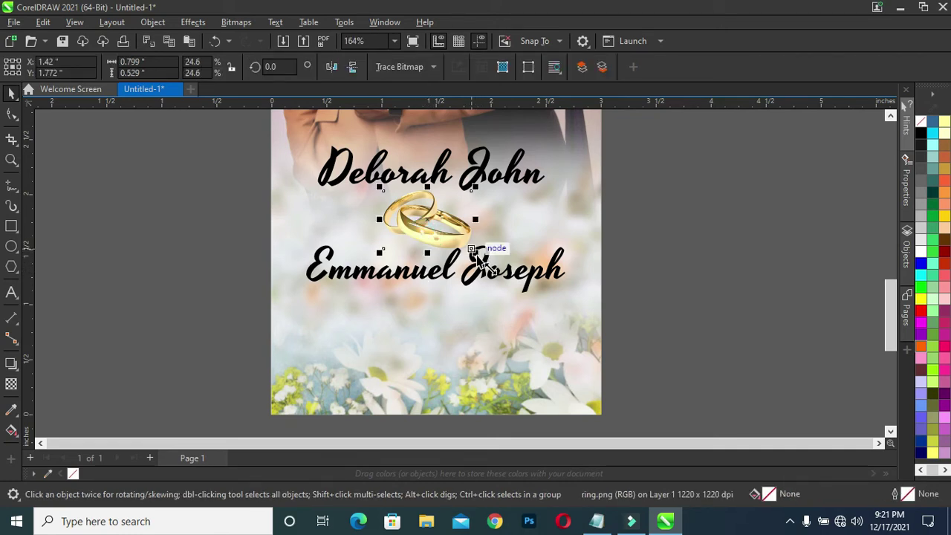
mouse_move(474, 252)
mouse_down()
mouse_move(456, 244)
mouse_move(464, 245)
mouse_up()
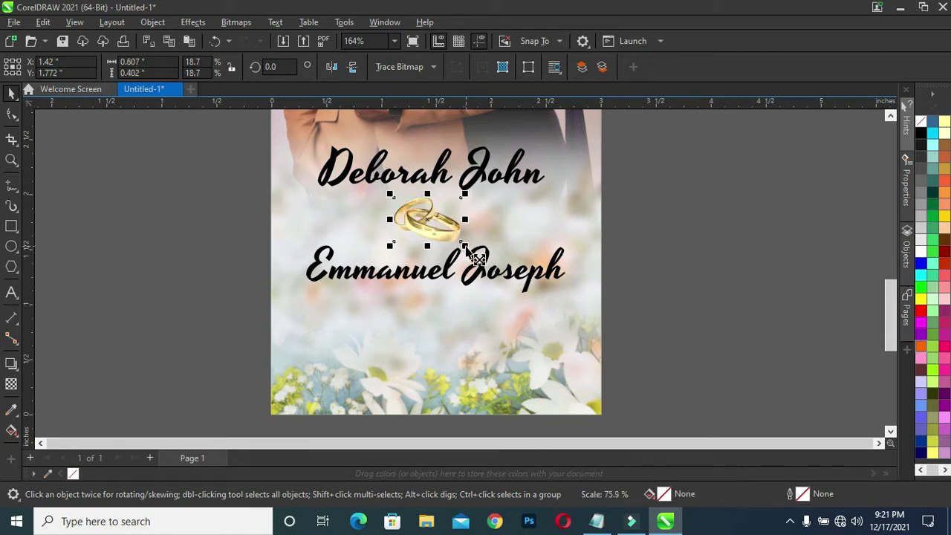
click(438, 277)
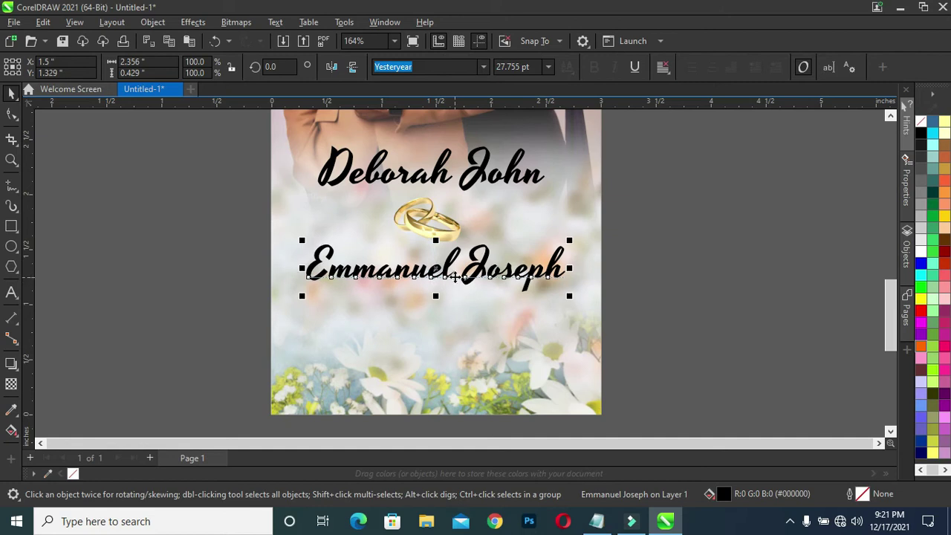
drag(459, 249, 460, 245)
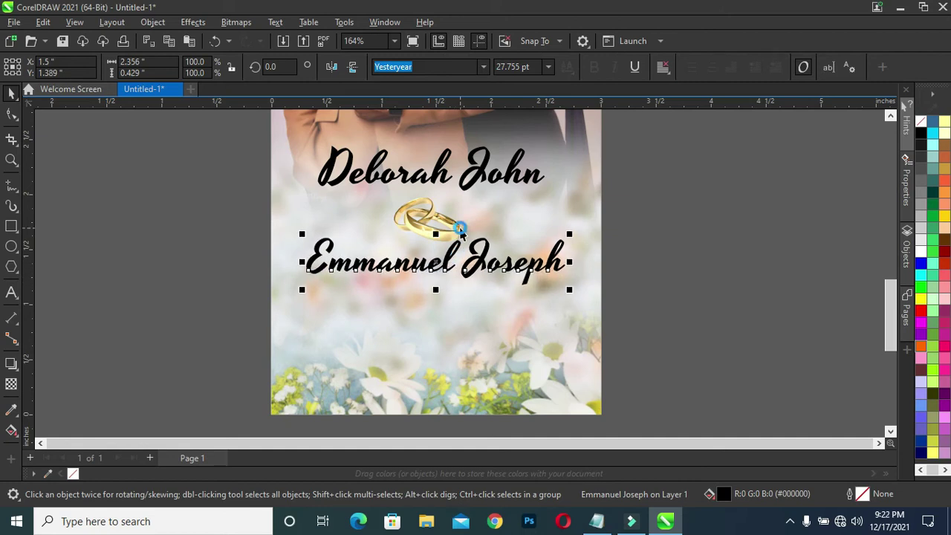
click(442, 184)
drag(444, 197, 439, 197)
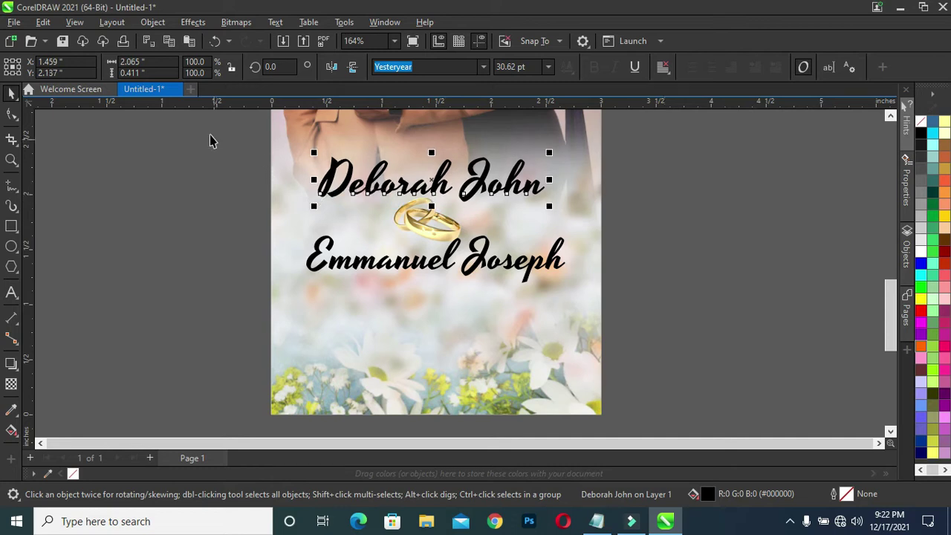
drag(211, 135, 641, 350)
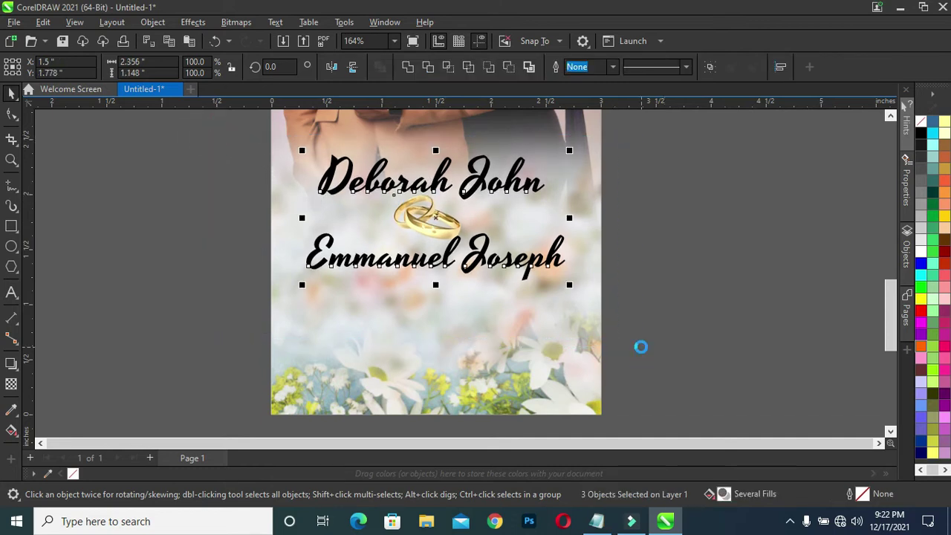
key(Up)
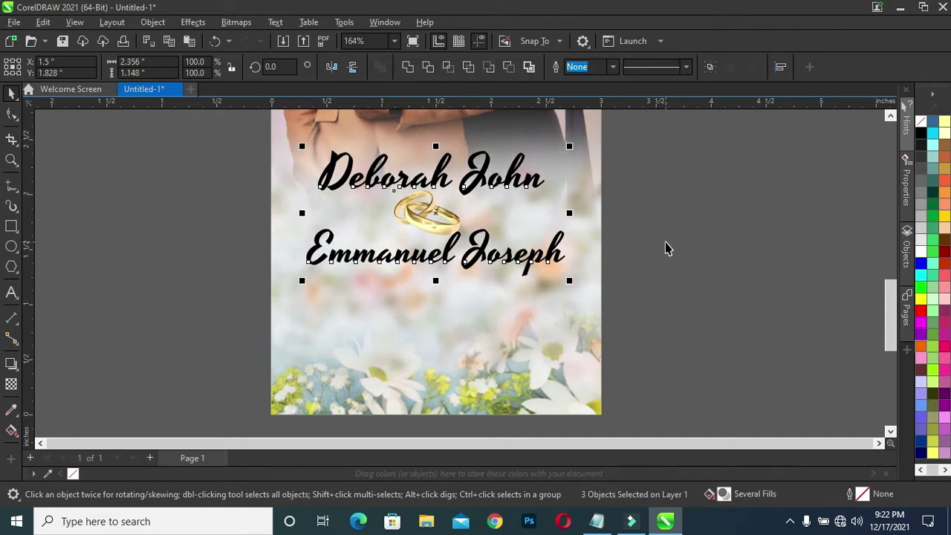
key(Up)
key(Up)
key(Escape)
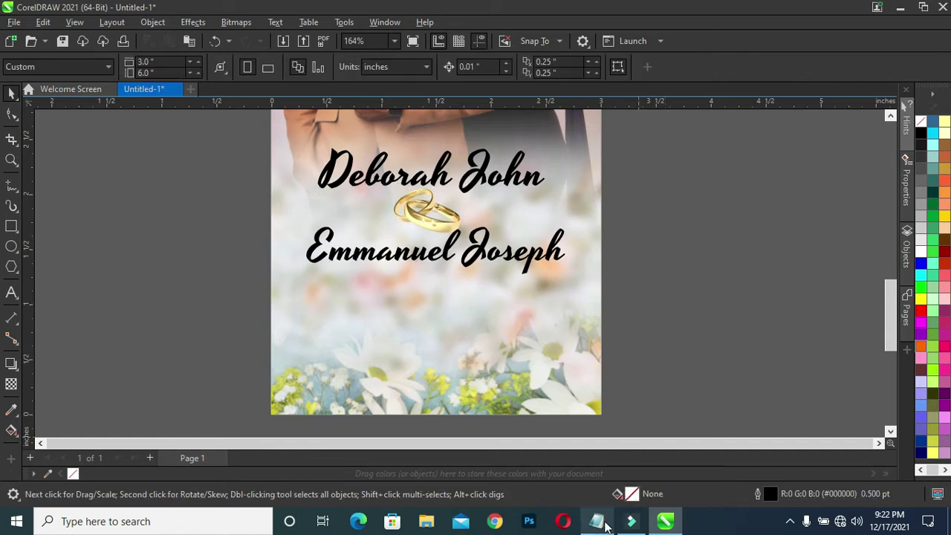
Copy the date line '27th December, 2021' from Notepad and paste it as new text
click(605, 525)
drag(271, 165, 154, 162)
key(ctrl+c)
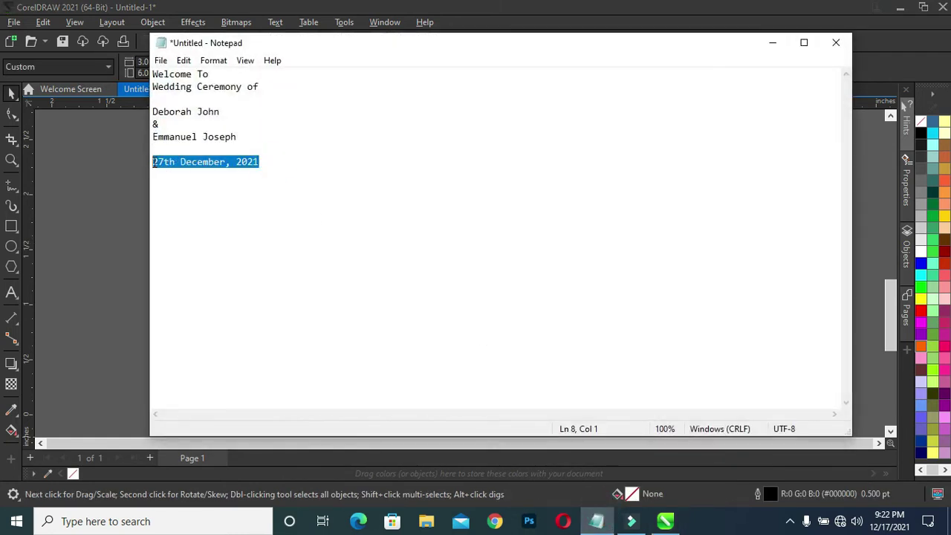
click(773, 43)
click(11, 292)
click(119, 259)
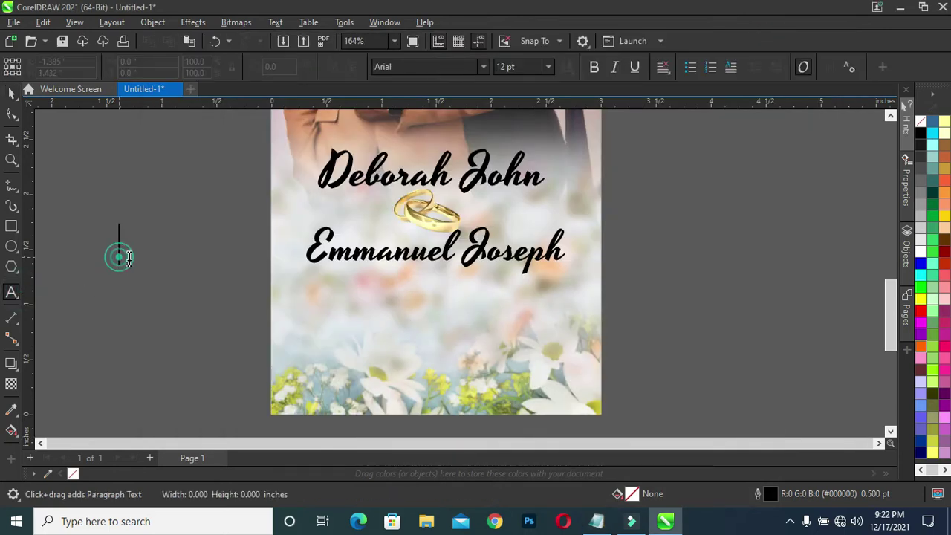
key(ctrl+v)
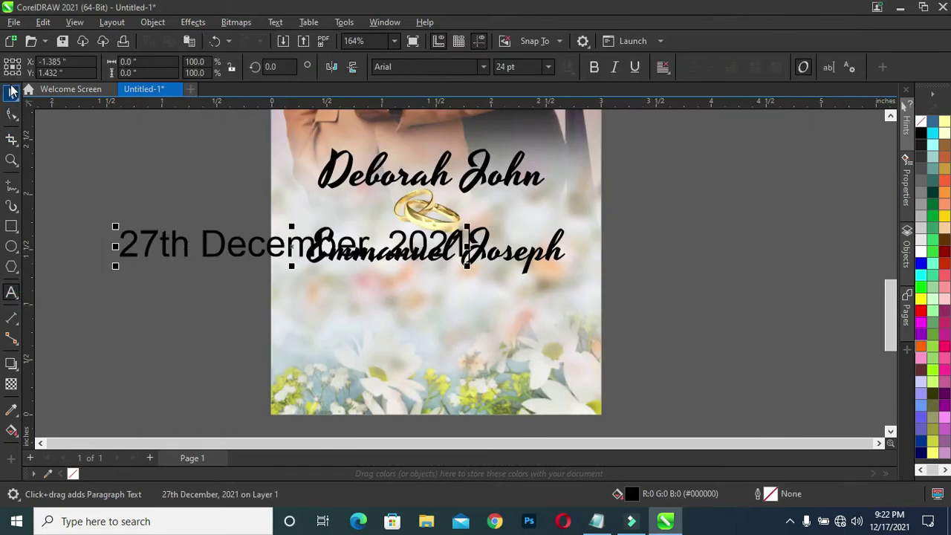
click(11, 95)
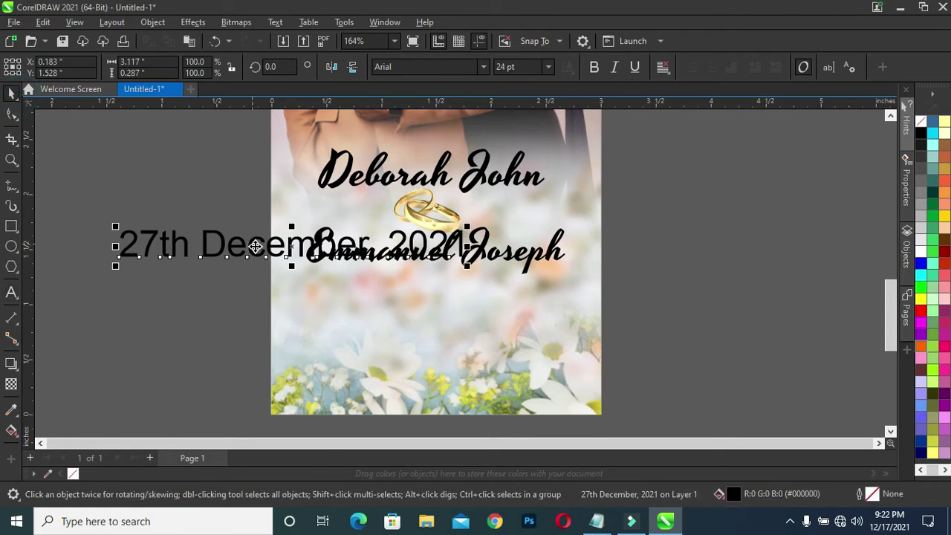
Shrink the date to about 13.1 pt and centre it below the names
click(238, 301)
drag(233, 250, 223, 294)
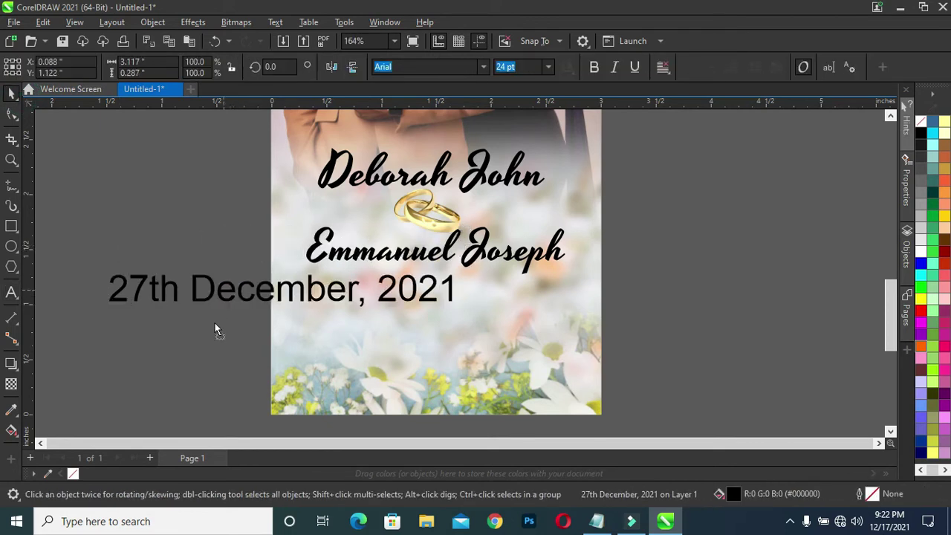
drag(215, 329, 206, 362)
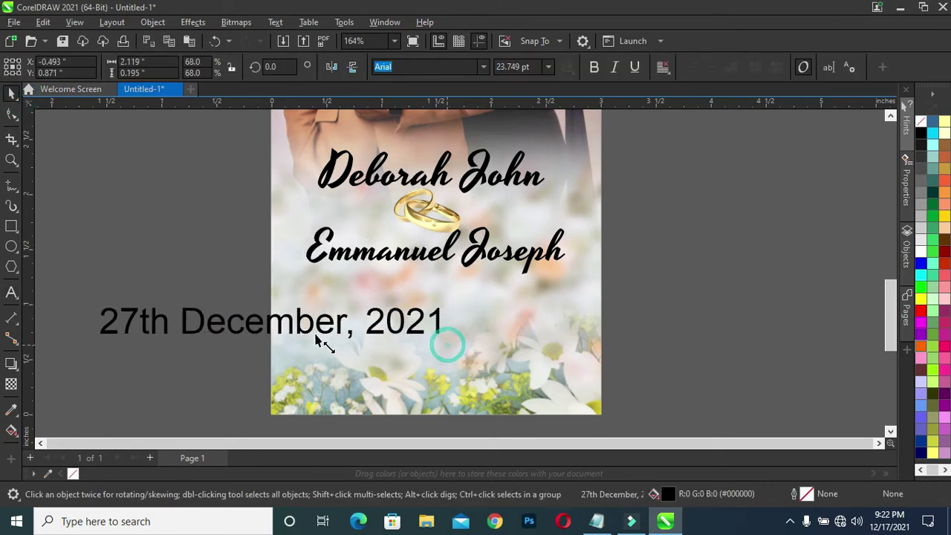
drag(448, 347, 293, 331)
drag(224, 315, 458, 337)
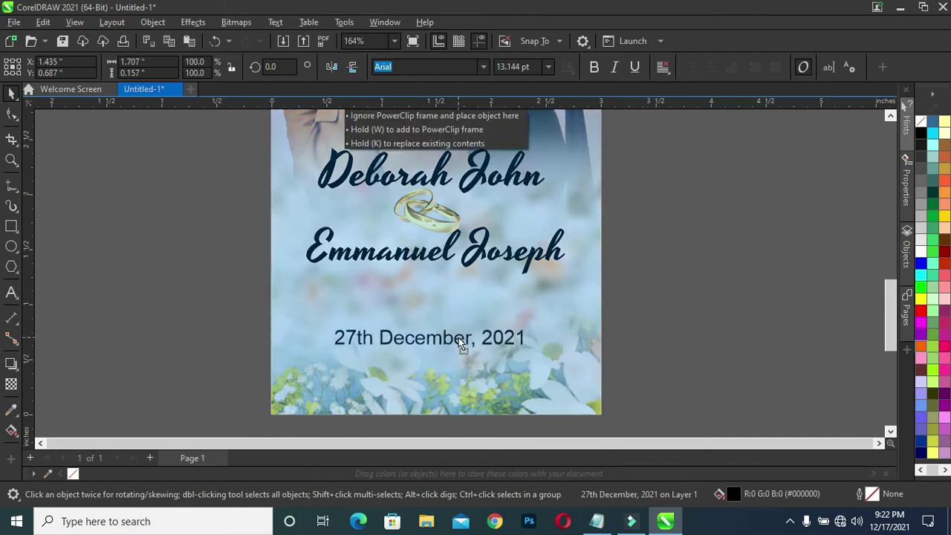
drag(458, 337, 462, 331)
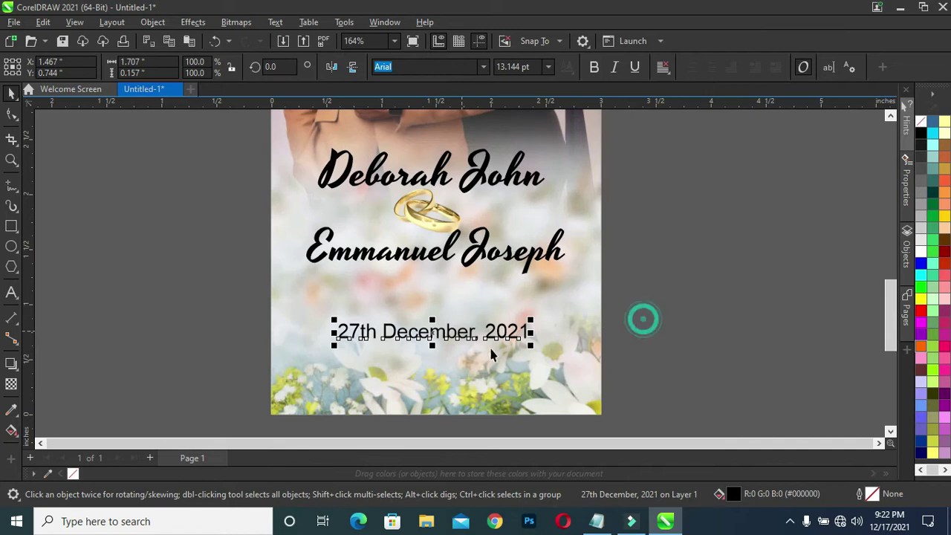
Keep the date in the Vantely font and shrink it to about 8.3 pt
click(435, 333)
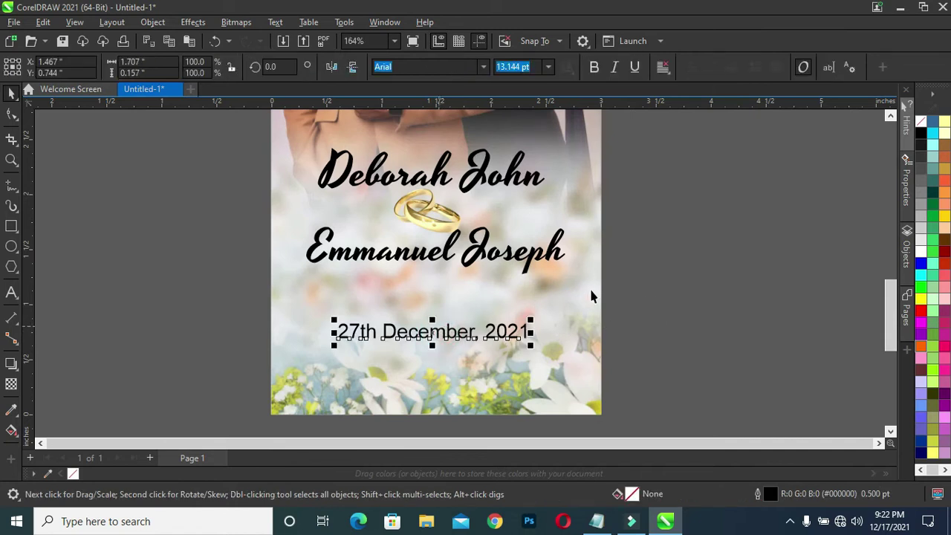
click(482, 69)
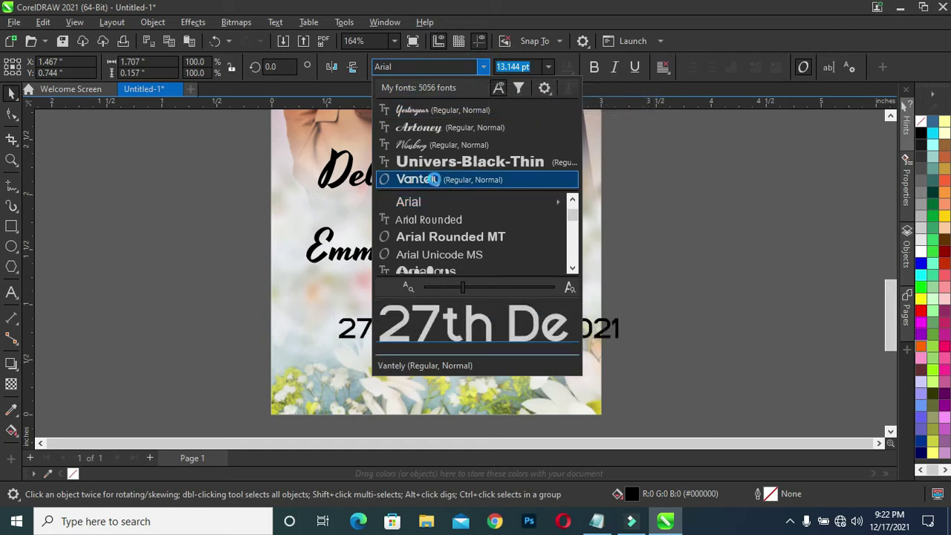
key(Escape)
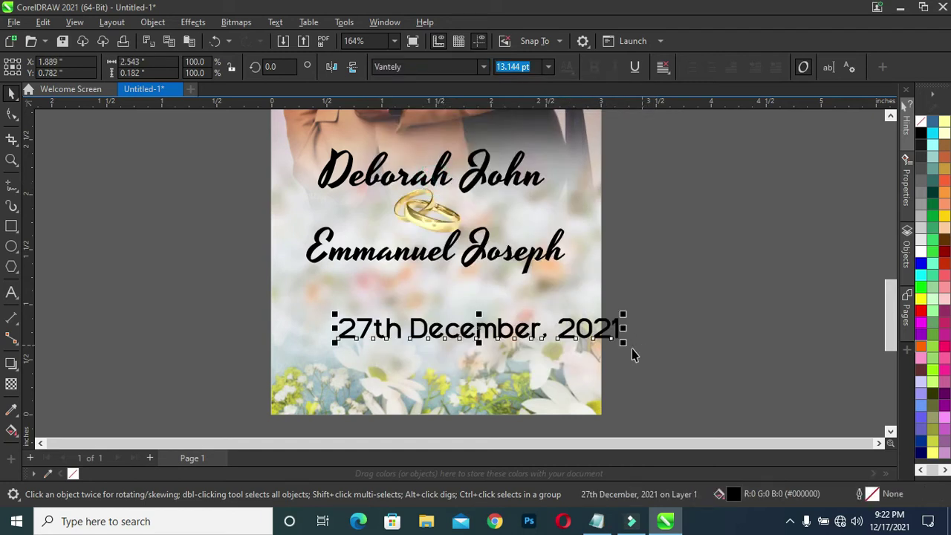
drag(624, 344, 523, 346)
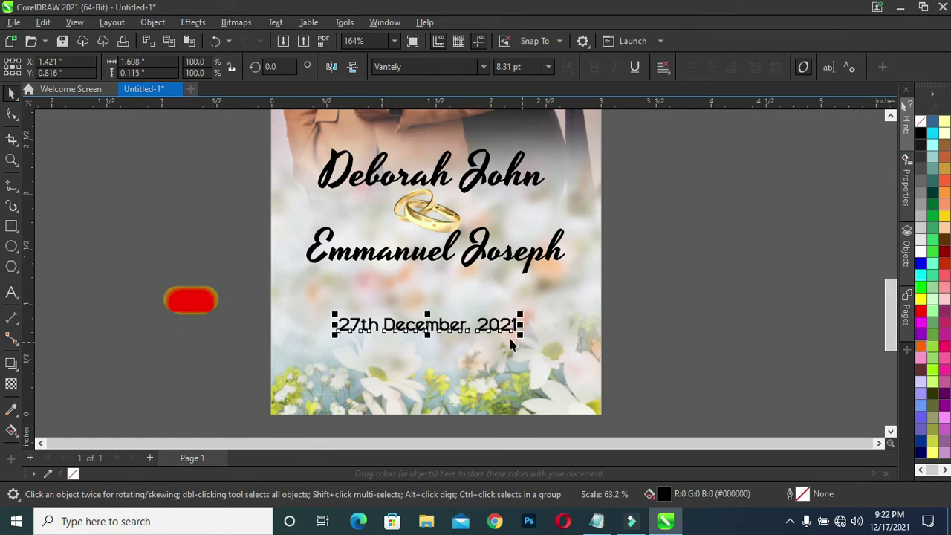
click(484, 66)
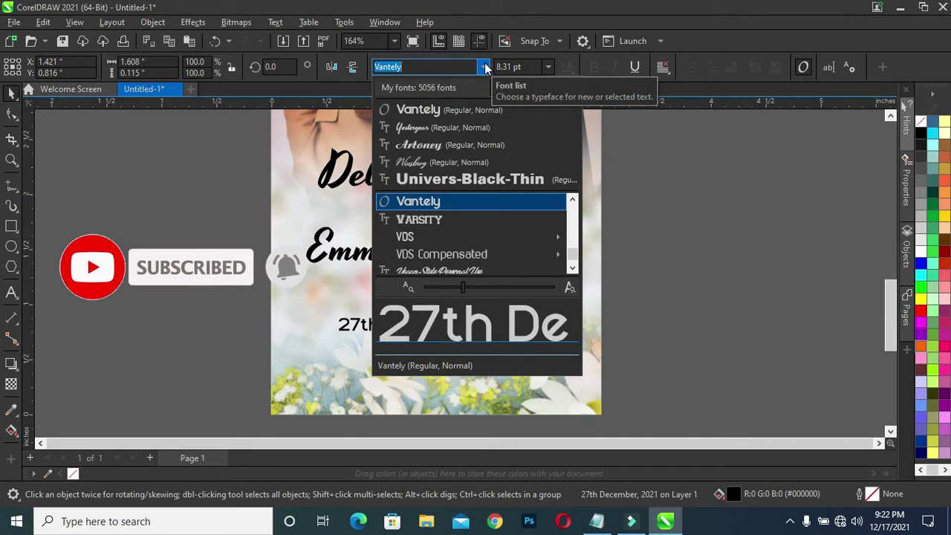
click(482, 67)
click(661, 272)
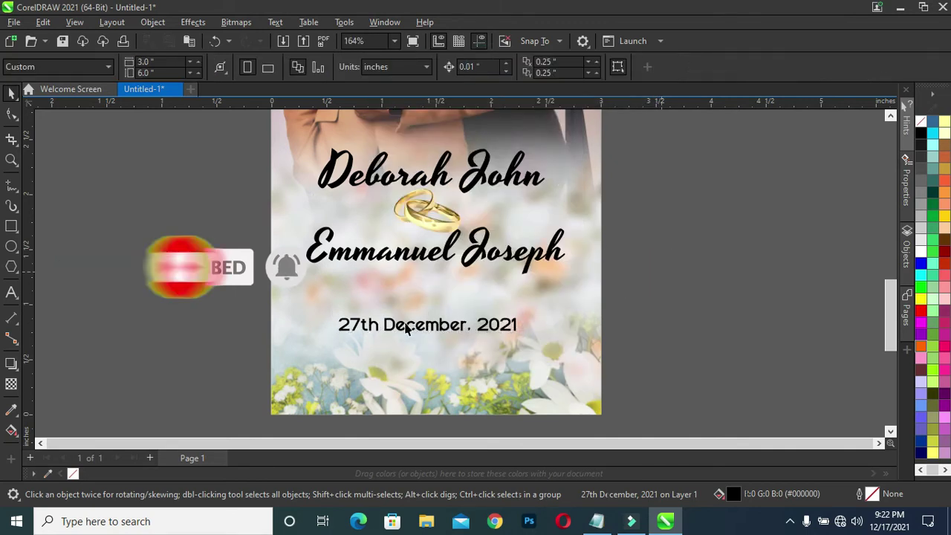
Draw a rectangle around the date text
click(11, 225)
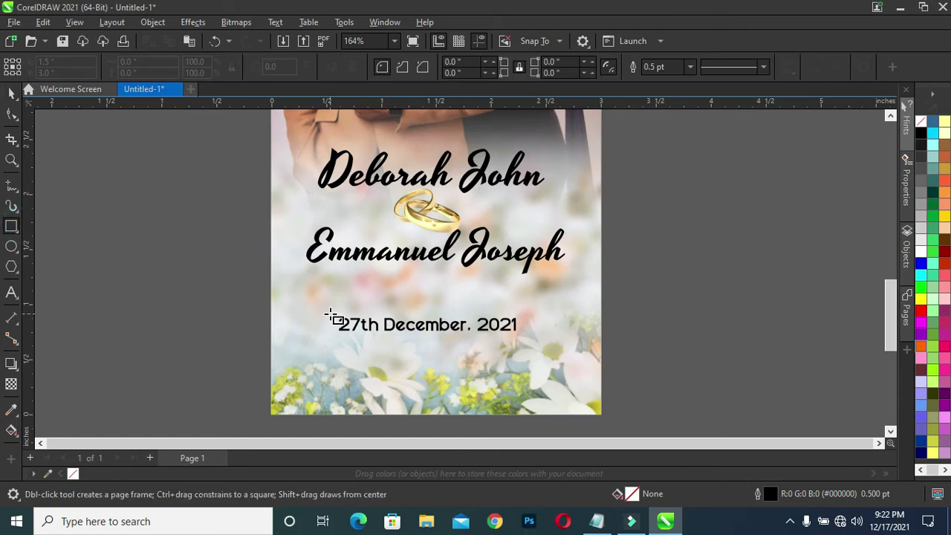
drag(331, 315, 526, 339)
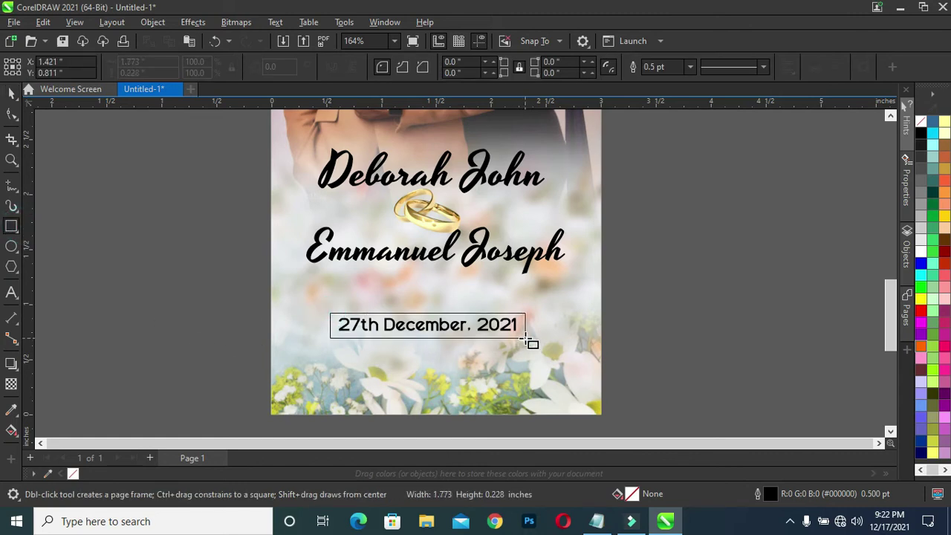
key(space)
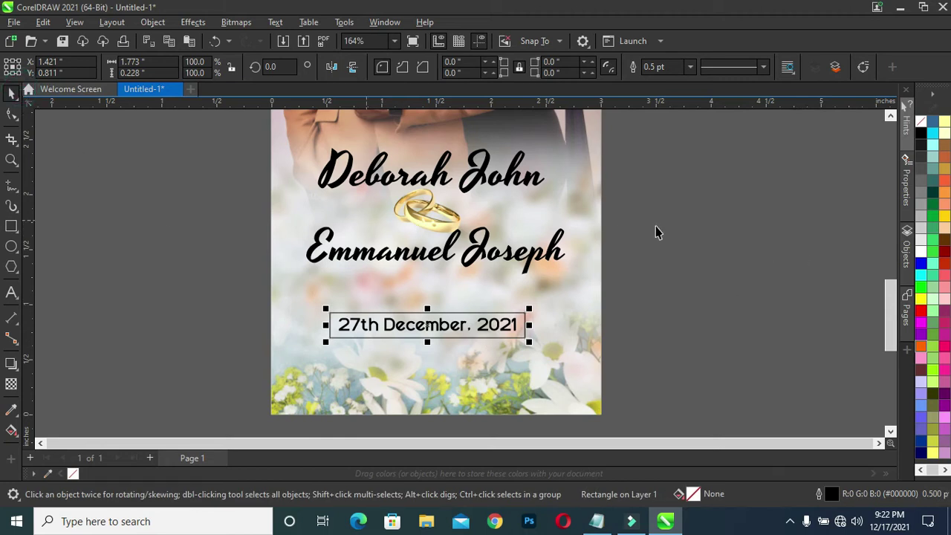
drag(892, 329, 889, 311)
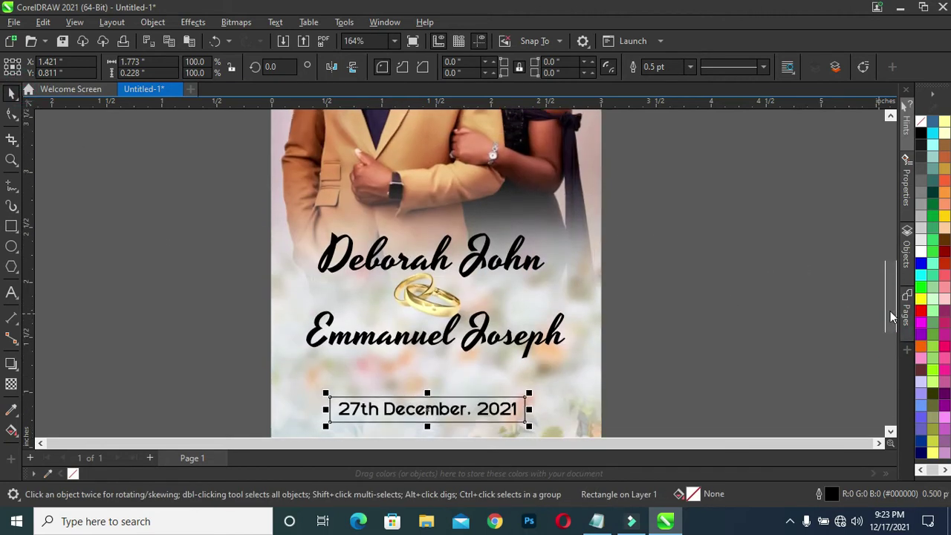
Fill the rectangle with tan #CC966C from the photo, remove its outline, and send it behind the date
click(11, 408)
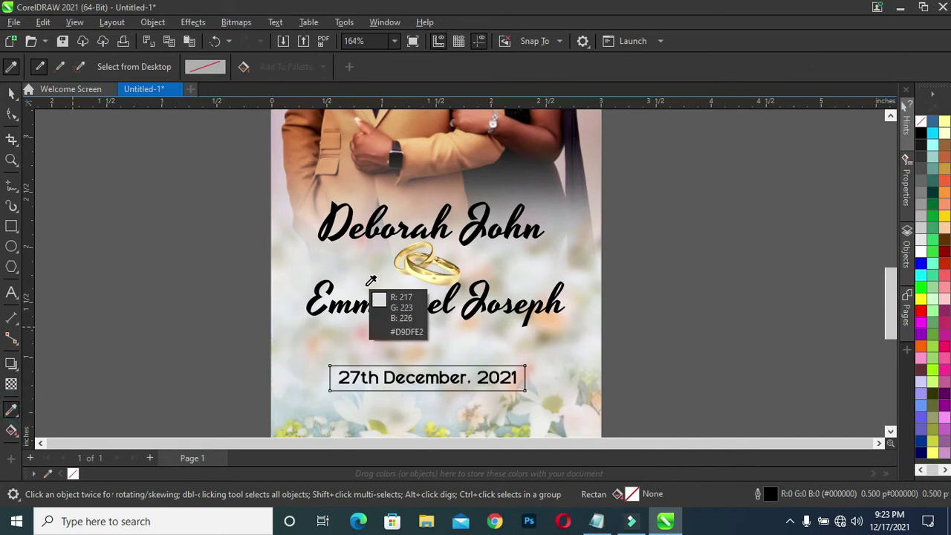
click(355, 176)
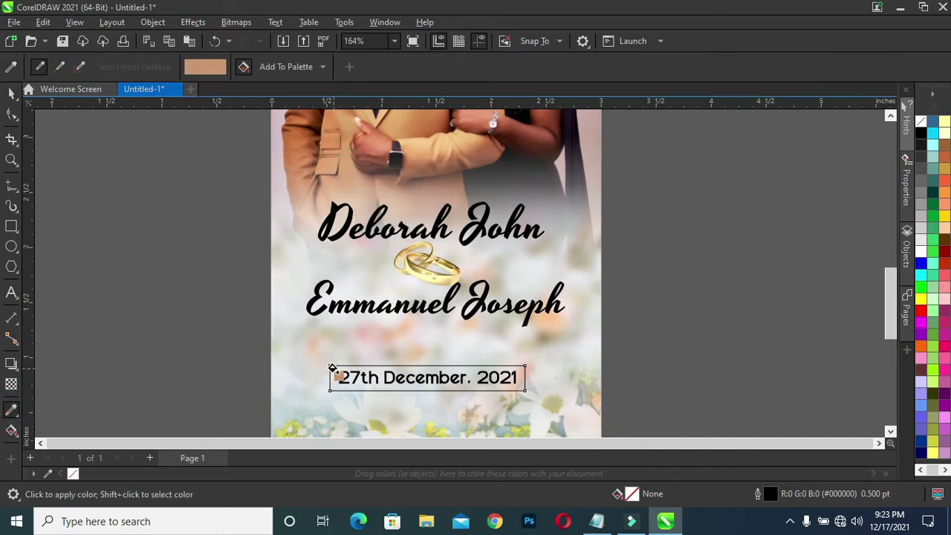
click(329, 371)
click(5, 89)
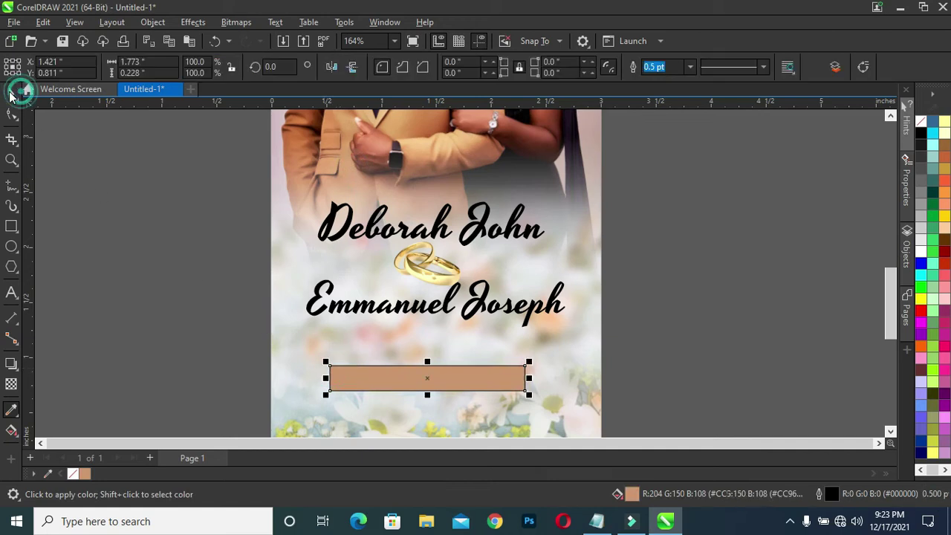
right_click(74, 473)
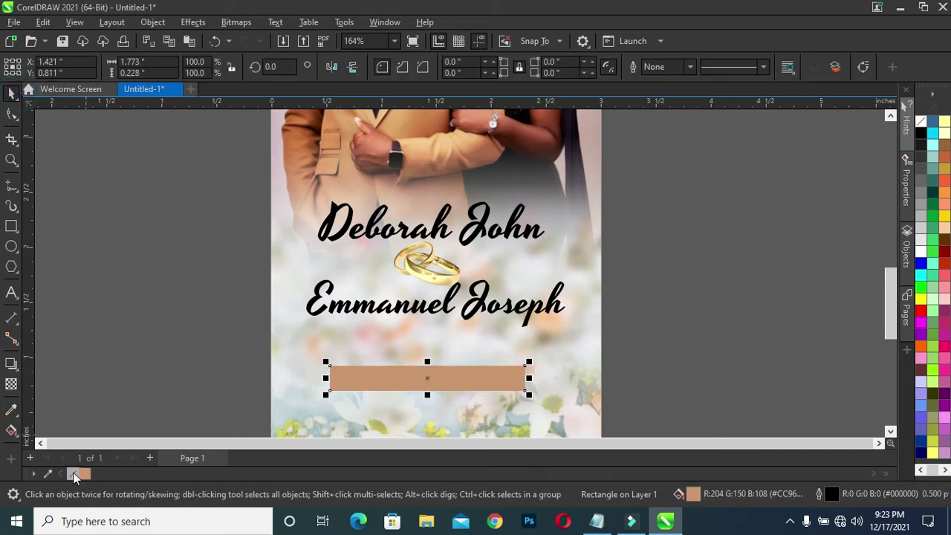
key(ctrl+Page_Down)
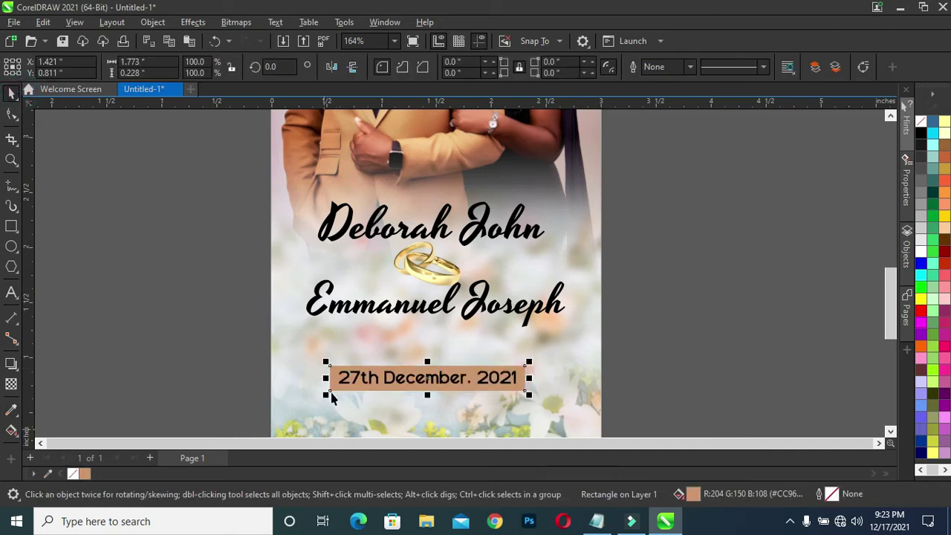
Make the tan date rectangle partly transparent and round its corners
click(11, 384)
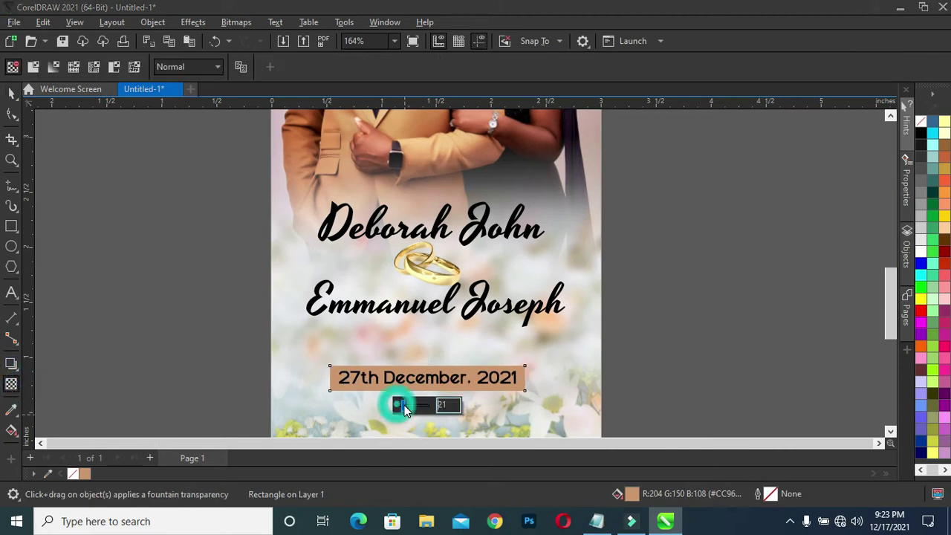
drag(398, 409, 418, 408)
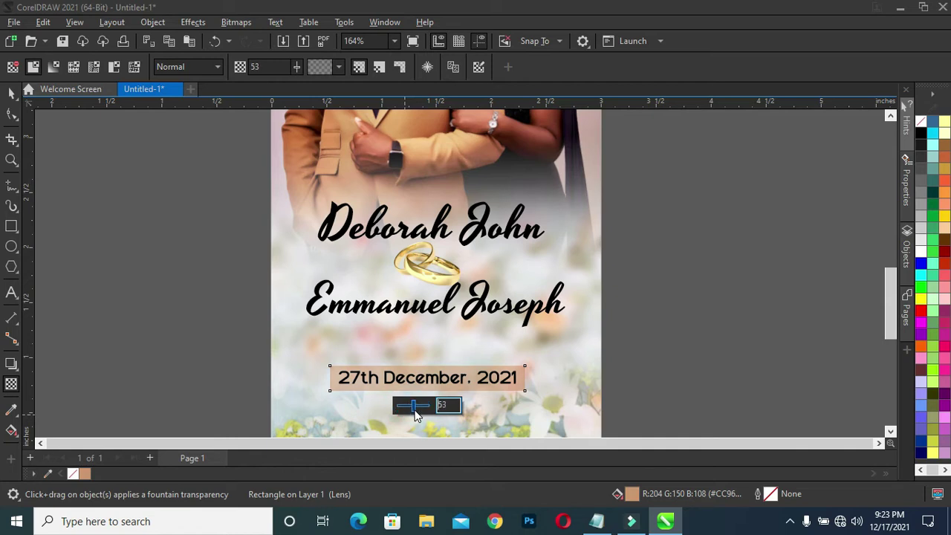
click(11, 112)
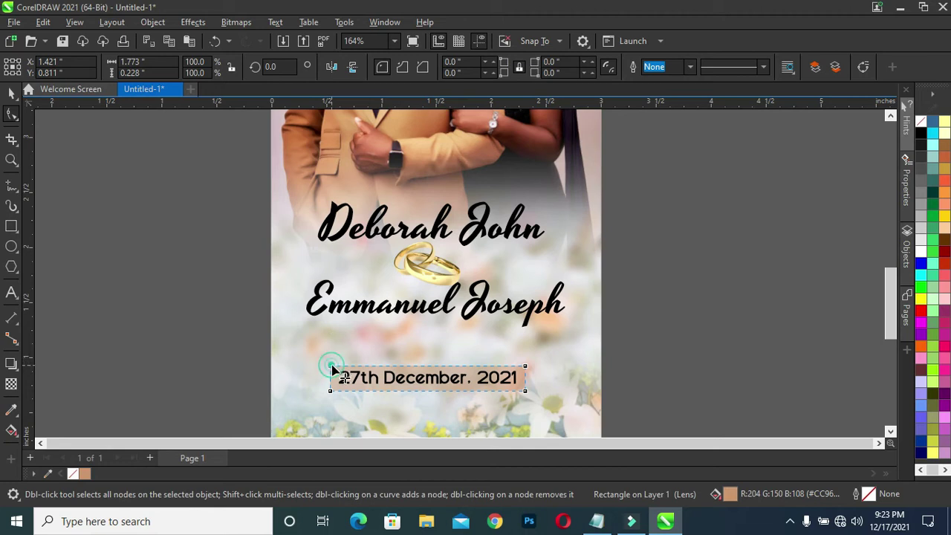
drag(330, 367, 336, 368)
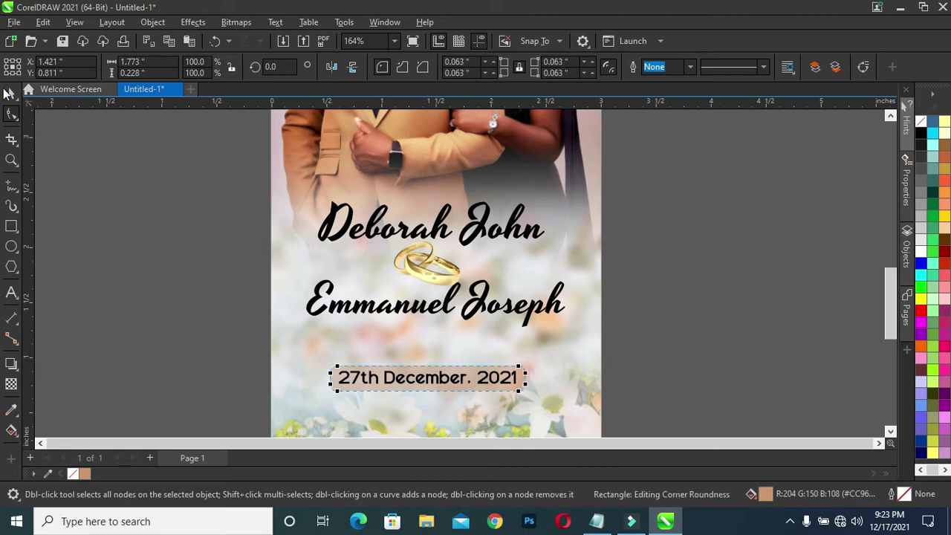
Shift the date label slightly into position and tint it with the black swatch
click(9, 93)
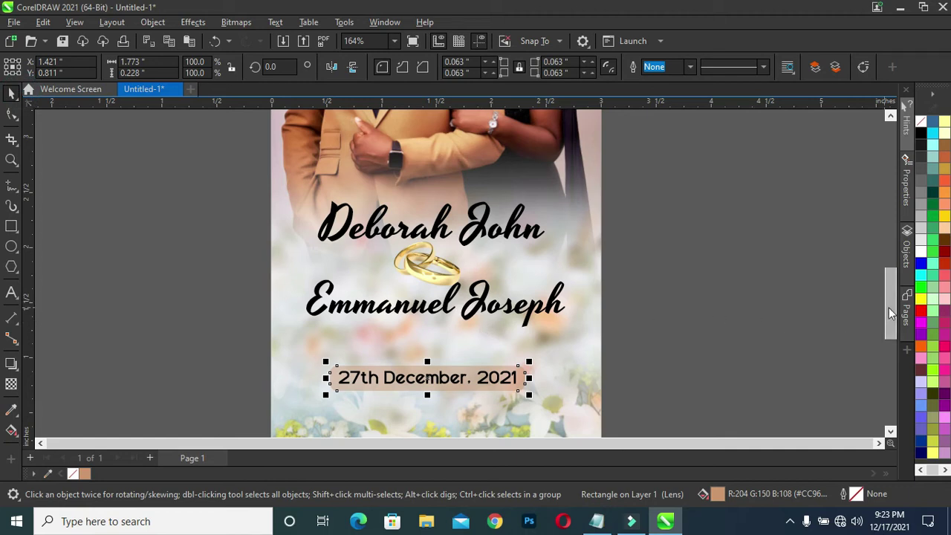
drag(890, 312, 884, 335)
scroll(531, 355, up, 2)
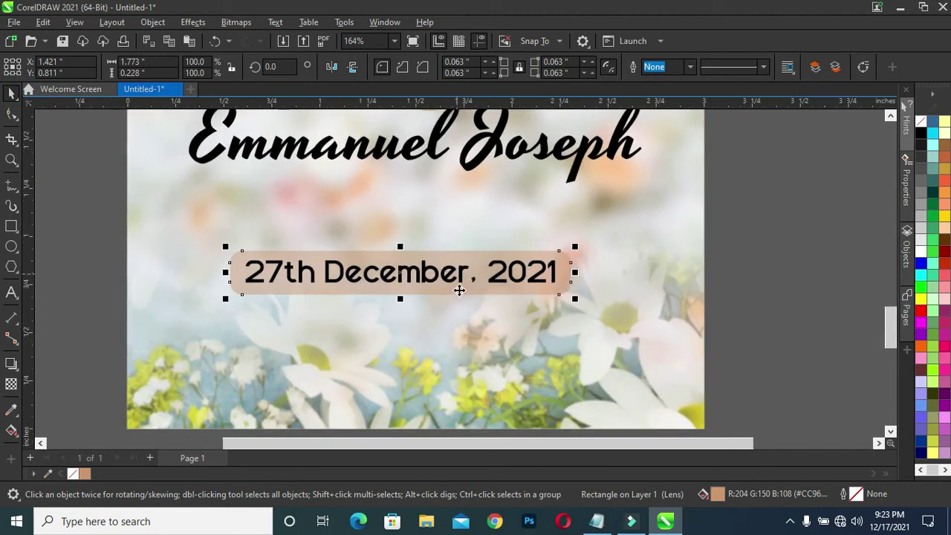
drag(495, 293, 499, 302)
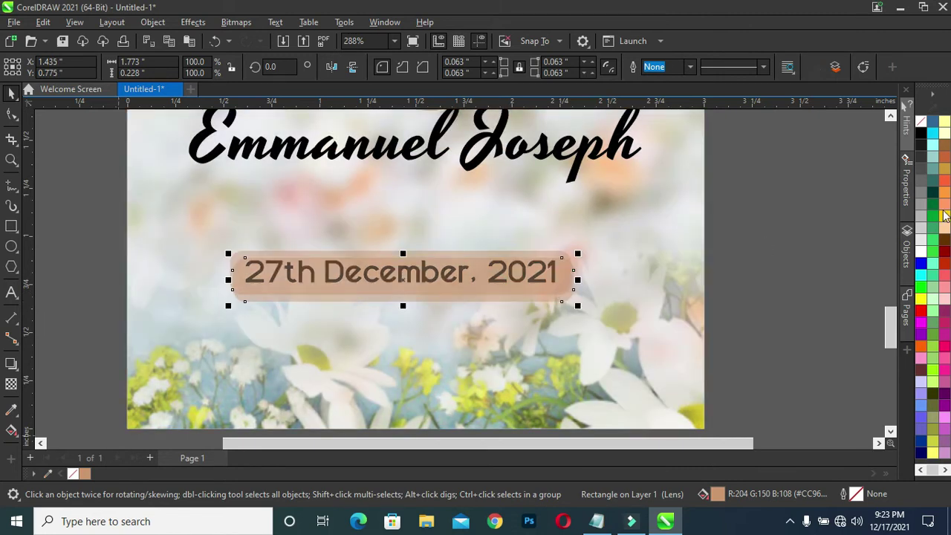
click(920, 132)
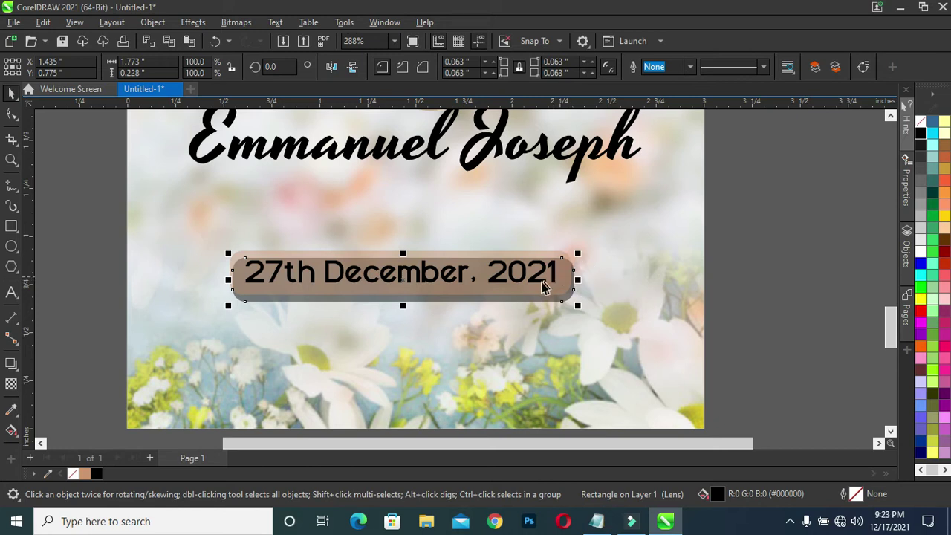
Apply a vertical fountain transparency darkening toward the bottom, then nudge the label up-left
scroll(414, 292, up, 1)
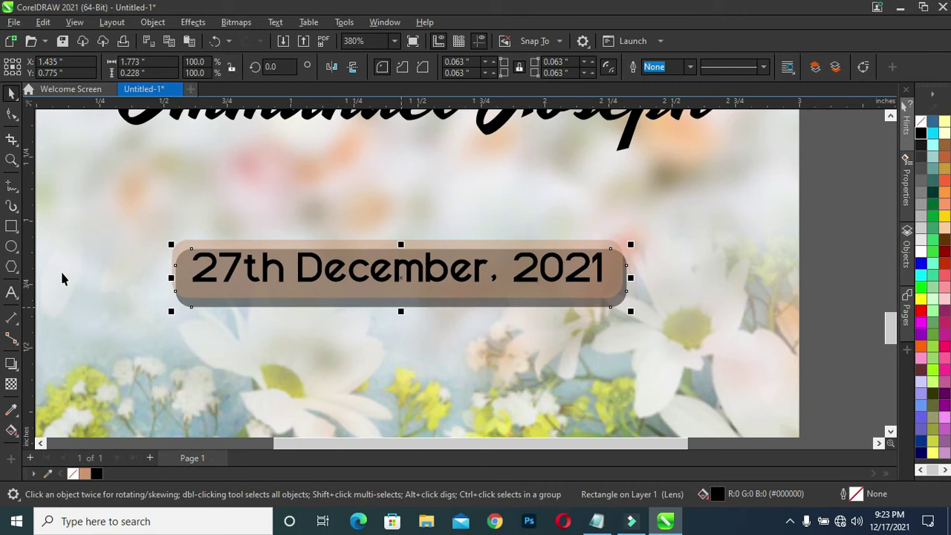
click(11, 385)
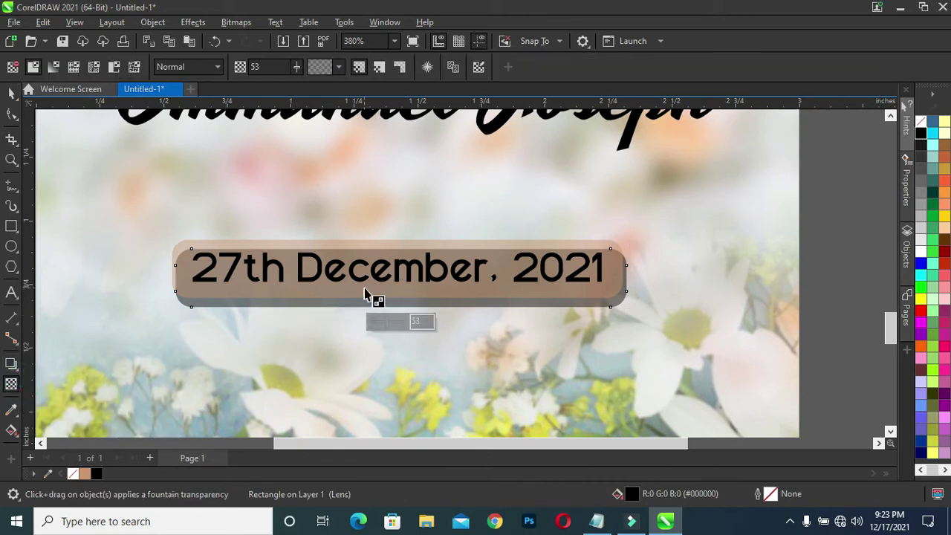
drag(380, 297, 381, 279)
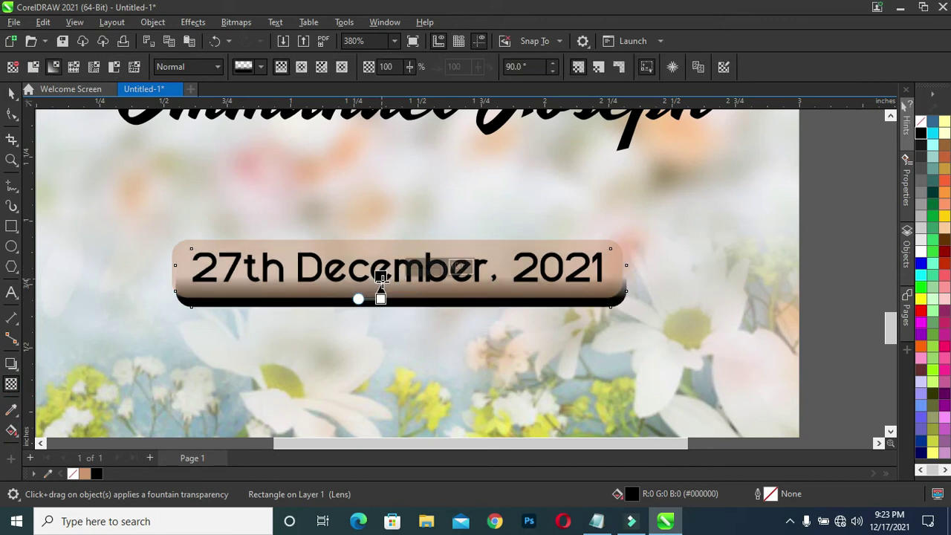
drag(381, 277, 383, 281)
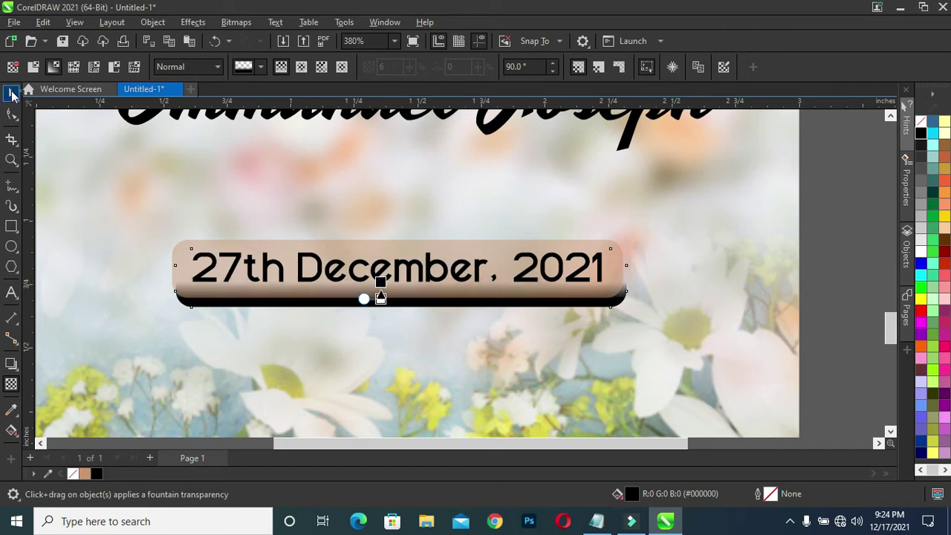
click(11, 93)
key(Up)
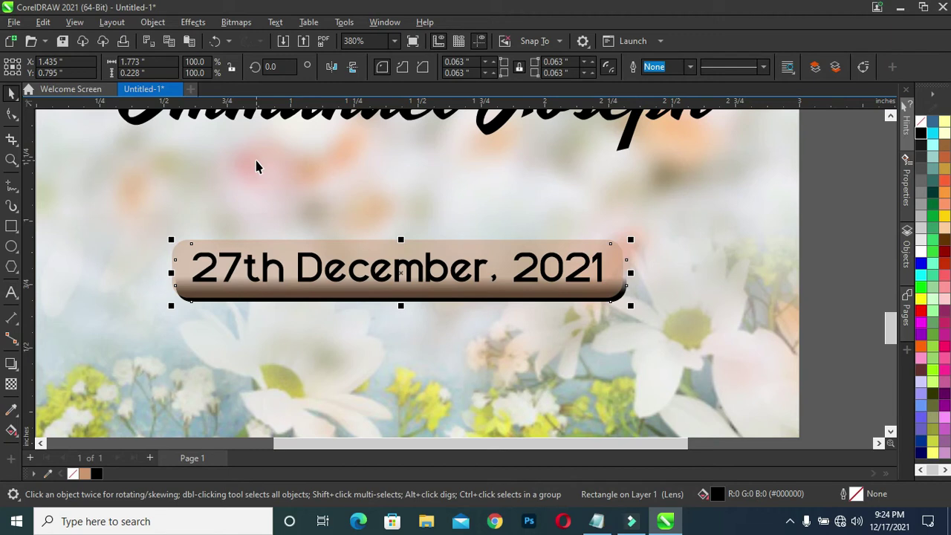
key(Left)
Deselect the date label and zoom out until the whole 3x6 banner page shows
scroll(440, 181, down, 1)
scroll(444, 185, down, 2)
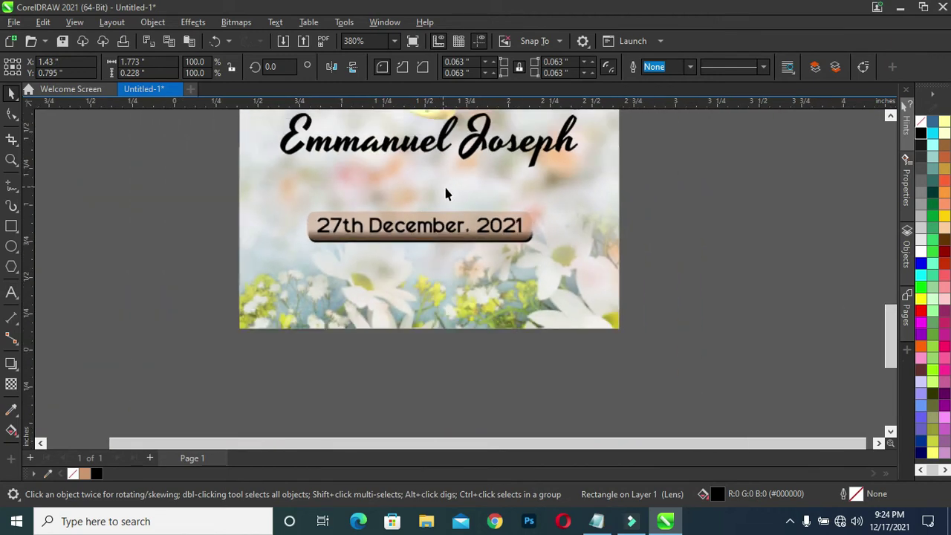
scroll(269, 243, down, 1)
click(213, 246)
scroll(393, 237, down, 1)
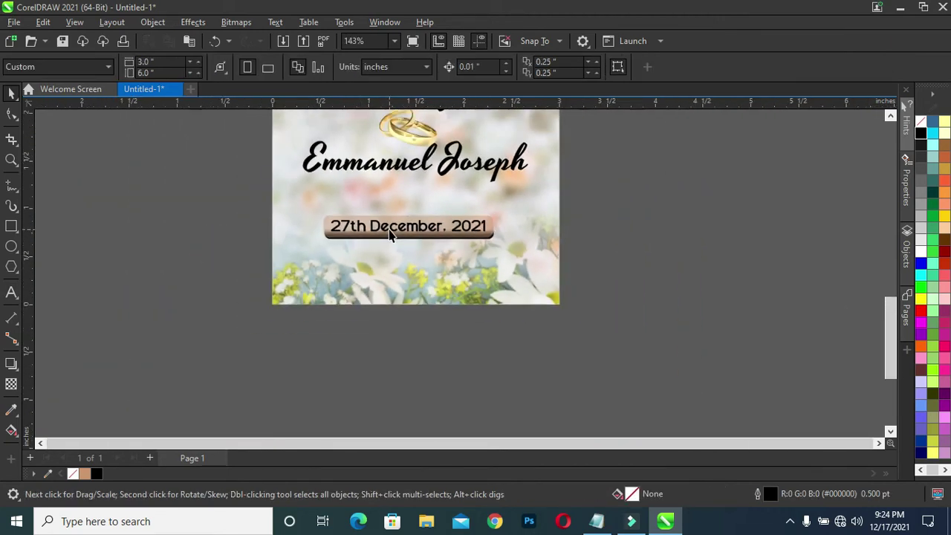
scroll(393, 236, down, 1)
scroll(392, 234, down, 1)
scroll(392, 232, down, 1)
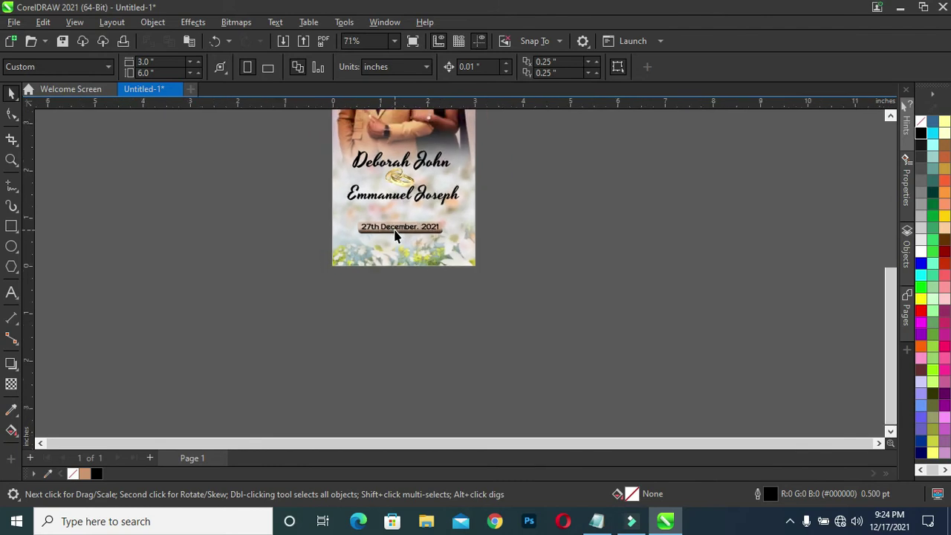
scroll(394, 230, up, 1)
scroll(396, 227, down, 1)
scroll(396, 228, down, 1)
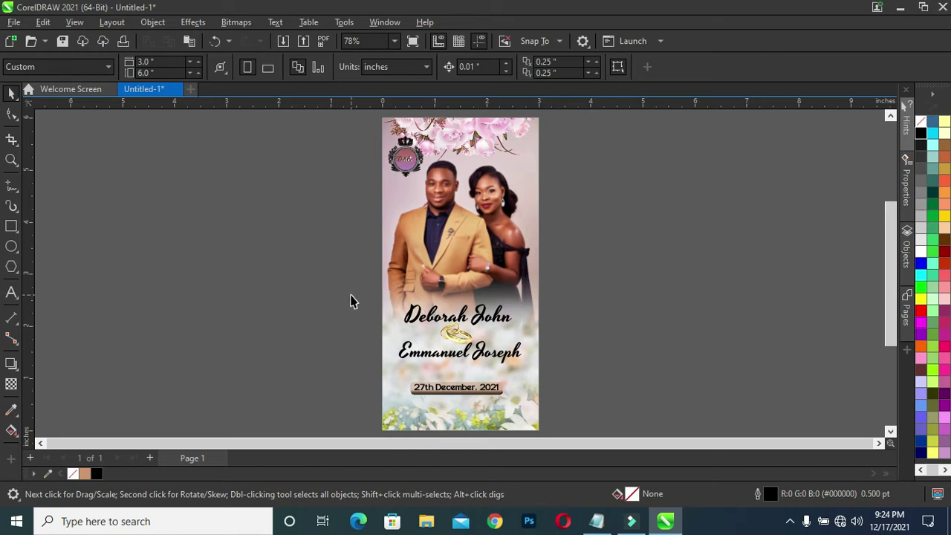
Copy the 'Welcome To' line from the Notepad wedding notes and return to the flyer
click(597, 520)
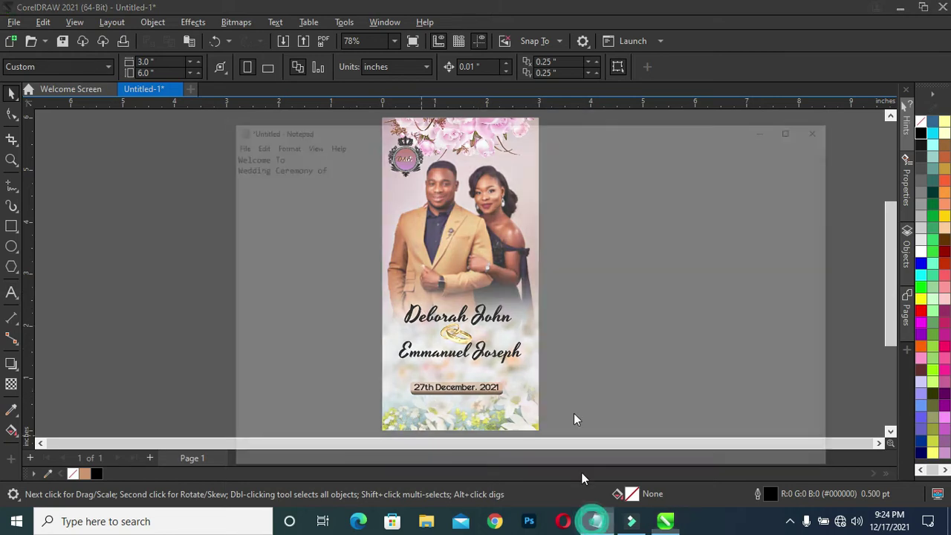
drag(220, 75, 120, 75)
key(ctrl+c)
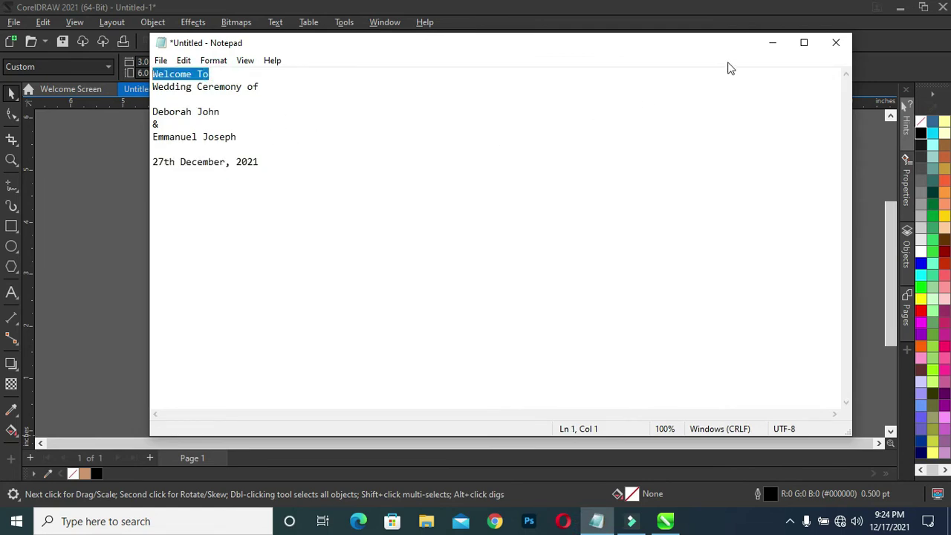
click(772, 43)
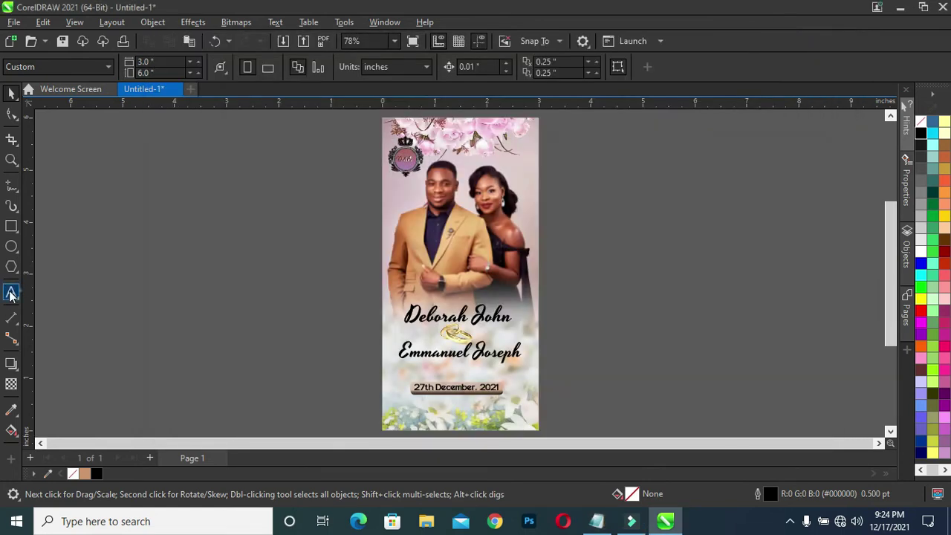
click(10, 293)
Paste 'Welcome To' onto the canvas and set it in the Vantely font
click(113, 240)
key(ctrl+v)
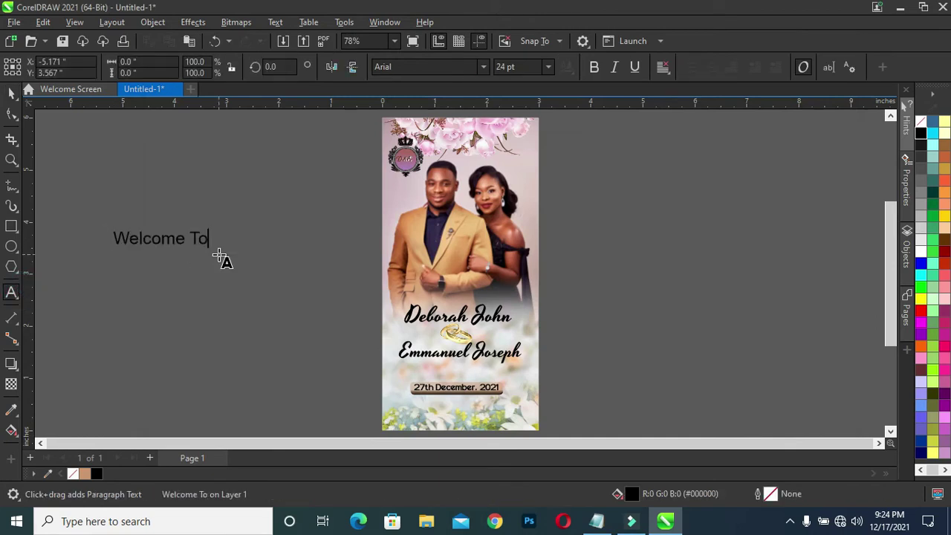
click(483, 66)
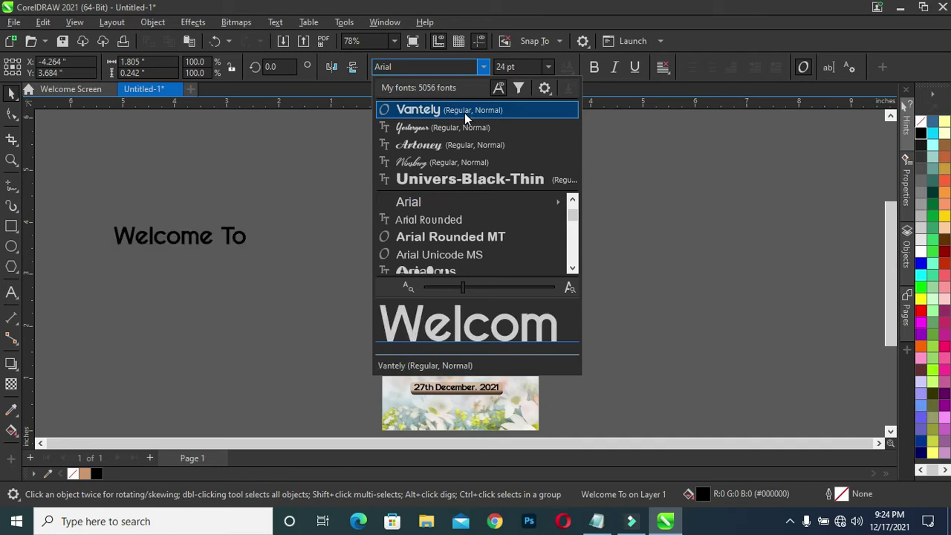
click(464, 113)
Shrink 'Welcome To' to about half size and move it onto the top of the photo
drag(178, 238, 304, 212)
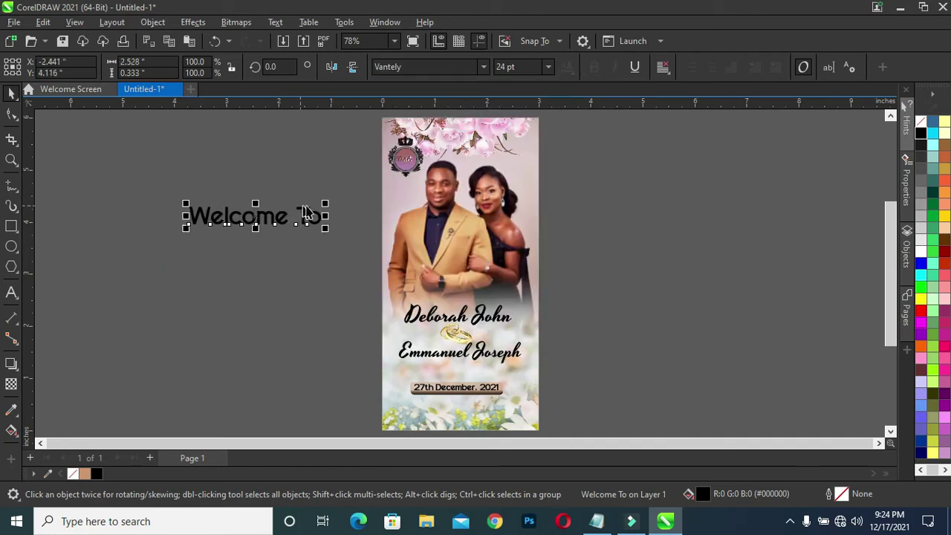
drag(186, 228, 242, 223)
click(281, 215)
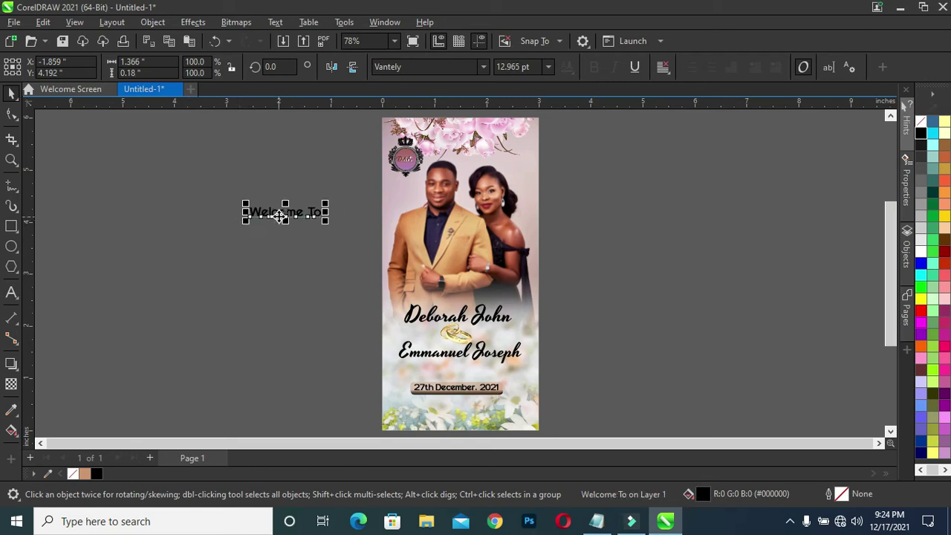
drag(441, 166, 427, 146)
Scale 'Welcome To' down to 6.636 pt and place it just below the pink flowers
scroll(487, 148, up, 2)
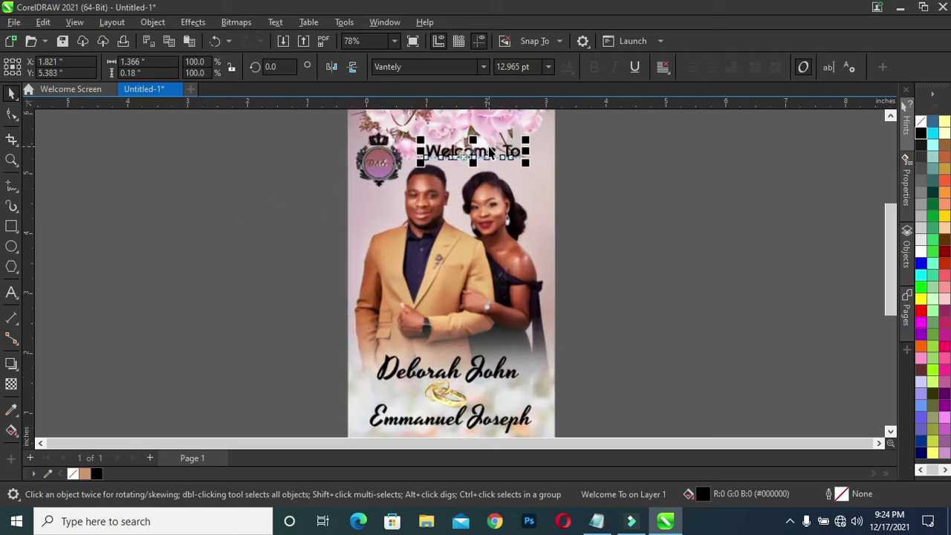
scroll(487, 148, up, 1)
scroll(494, 148, up, 2)
scroll(494, 149, up, 2)
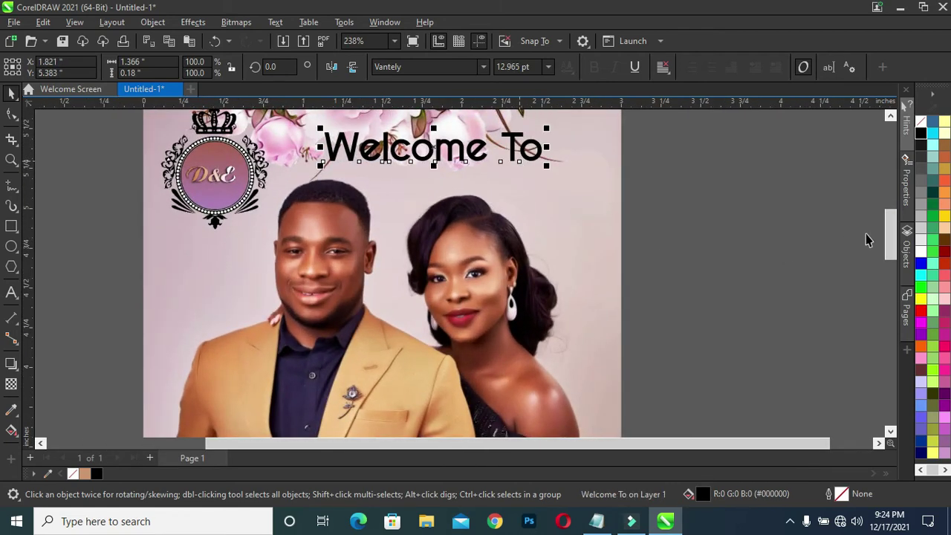
drag(889, 260, 890, 240)
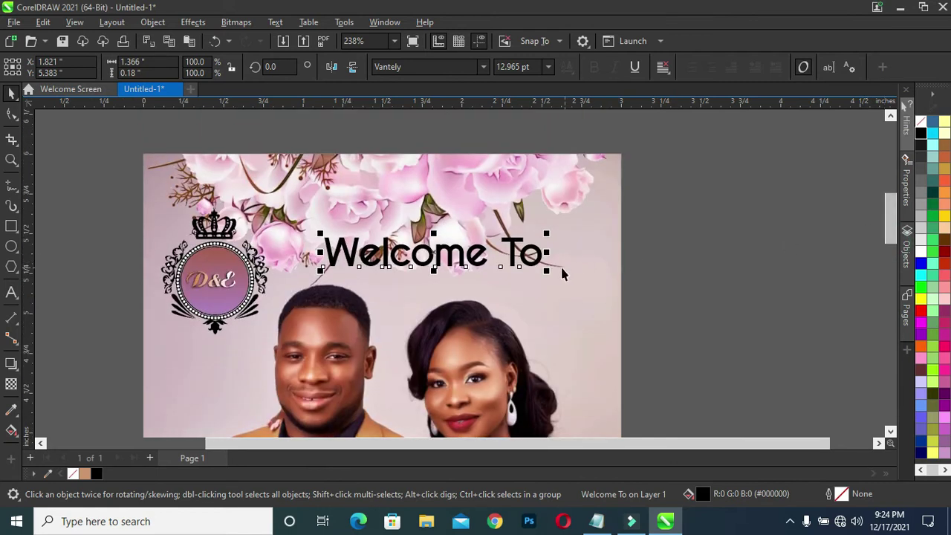
drag(546, 274, 471, 273)
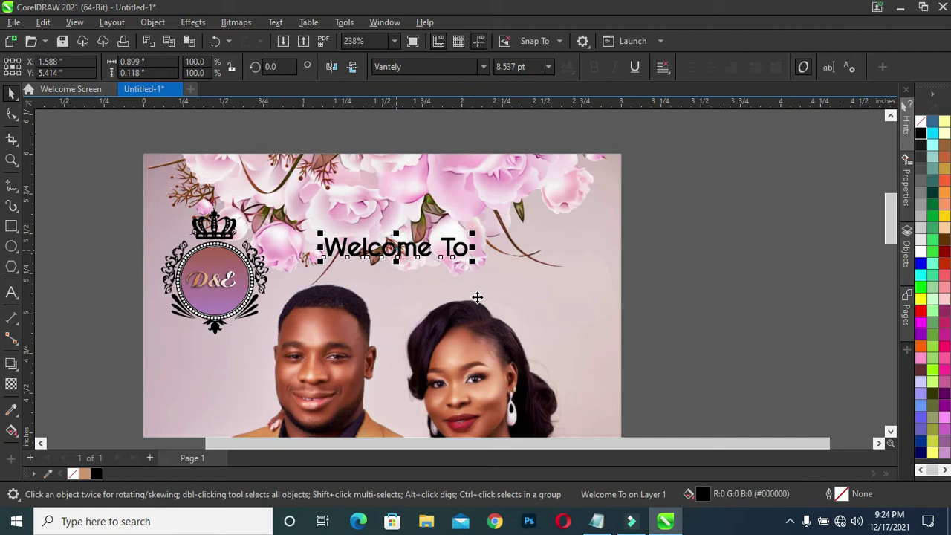
mouse_move(373, 236)
mouse_down()
mouse_move(469, 258)
mouse_move(369, 209)
mouse_up()
mouse_move(443, 223)
mouse_down()
mouse_move(355, 211)
mouse_move(399, 236)
mouse_up()
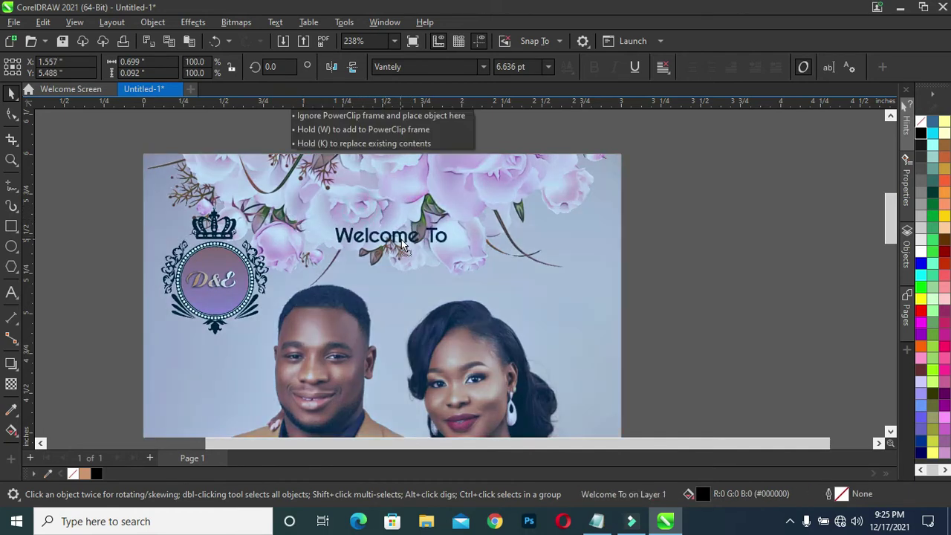
click(550, 281)
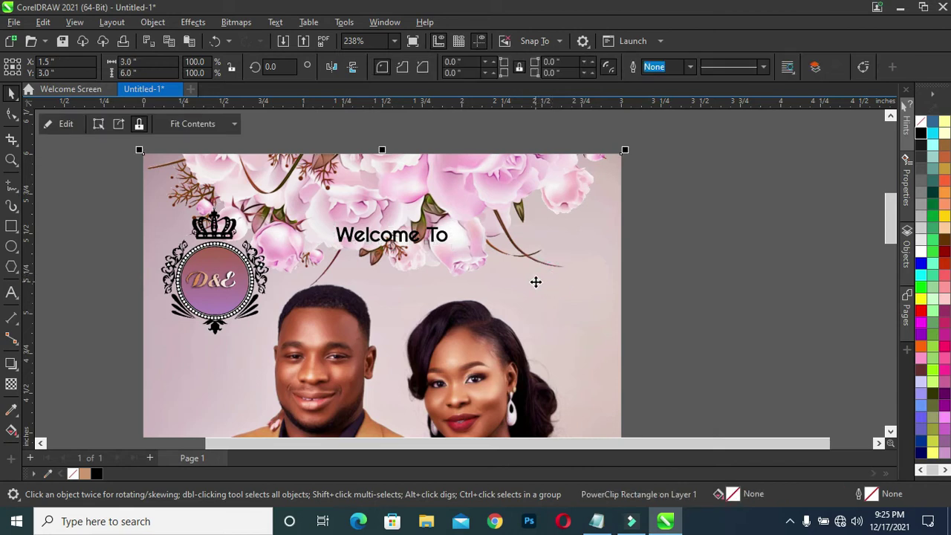
Centre 'Welcome To' horizontally on the page
click(737, 288)
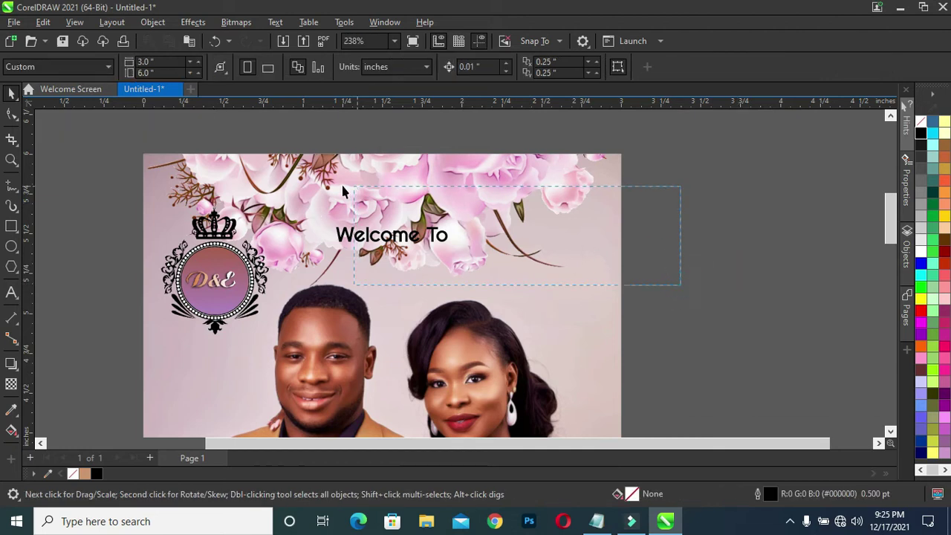
drag(680, 286, 327, 184)
shift+click(586, 253)
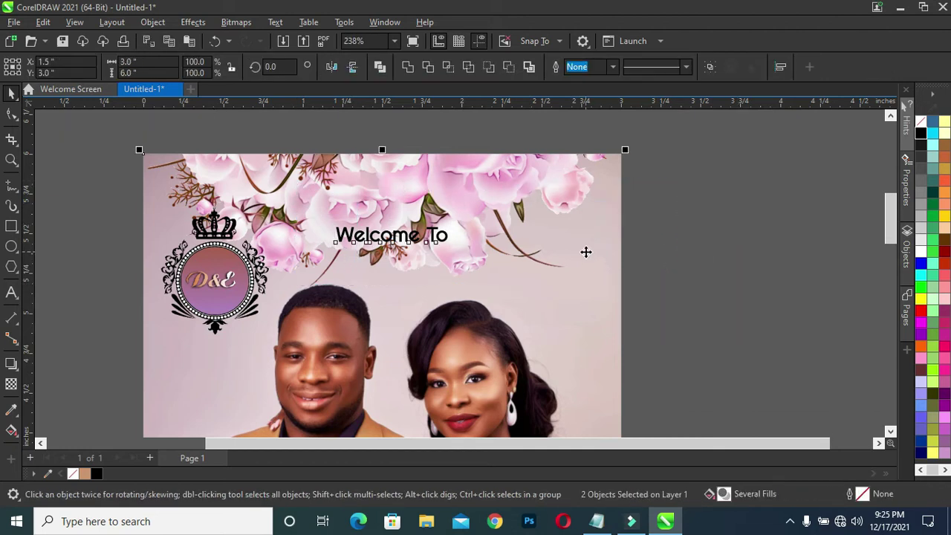
key(c)
click(93, 312)
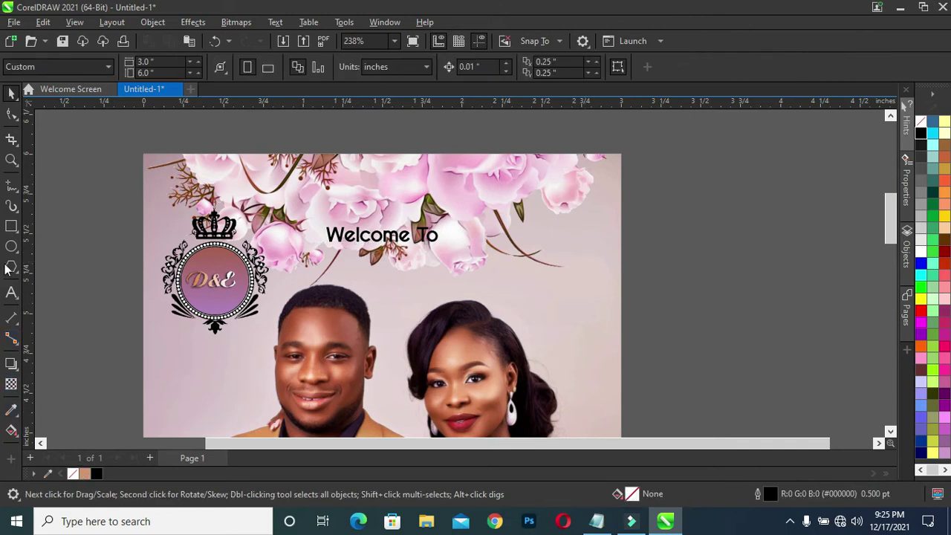
Draw a rectangle around 'Welcome To' and nudge it slightly up
click(11, 227)
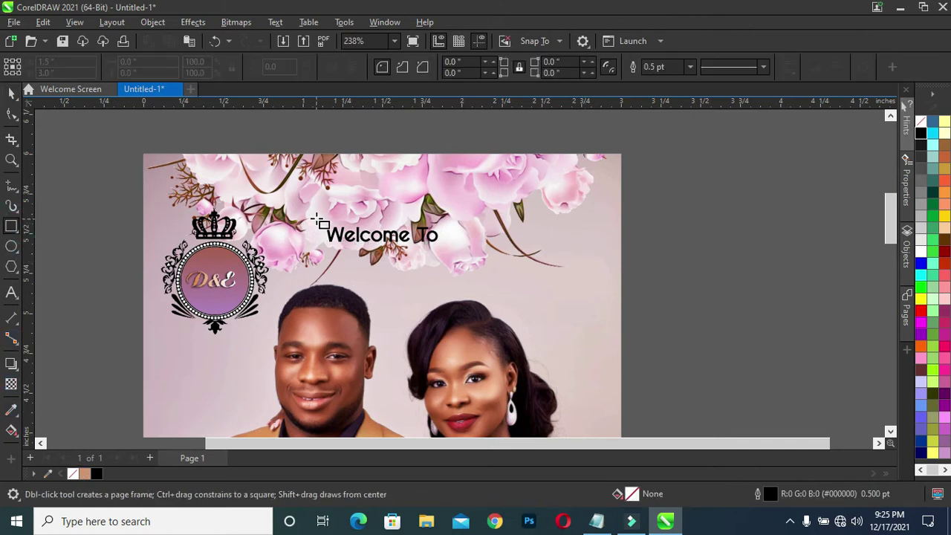
click(315, 232)
drag(320, 225, 449, 253)
click(10, 94)
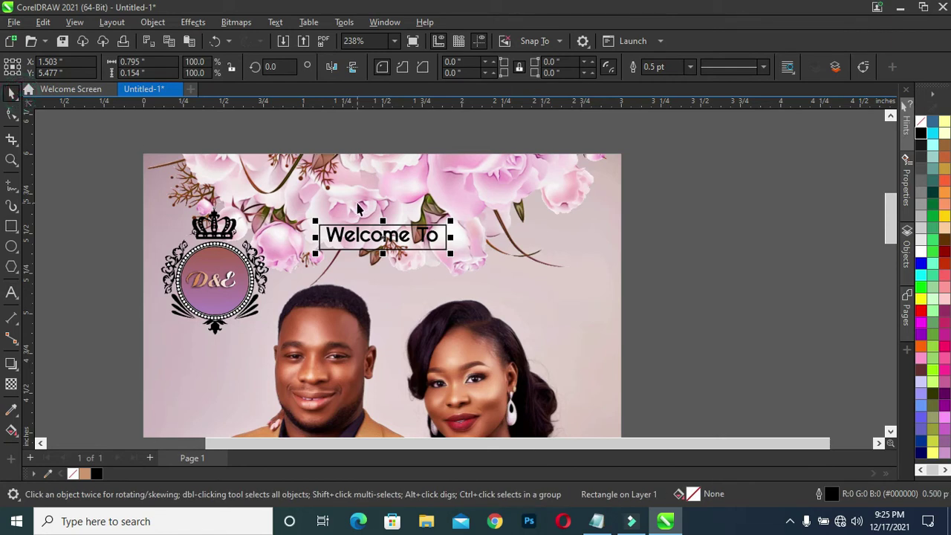
key(Up)
key(Up)
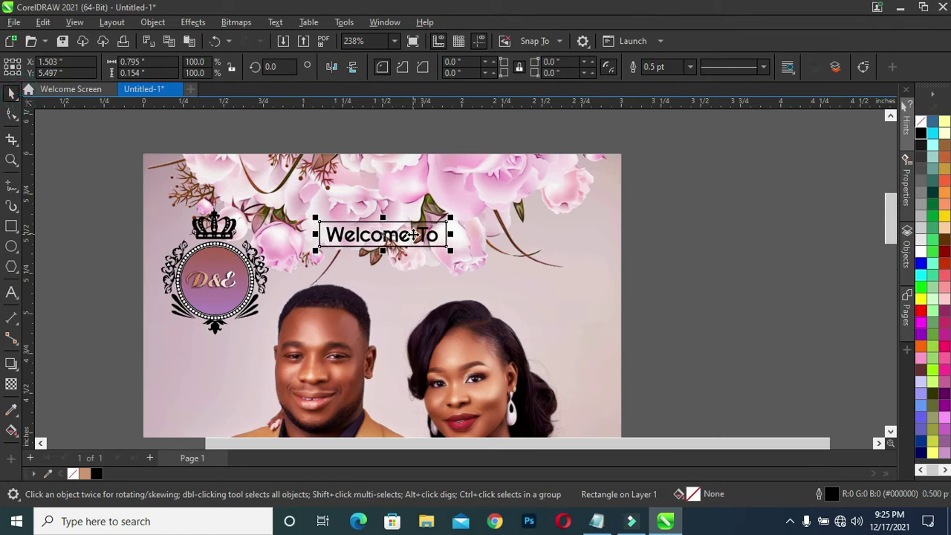
Fill the rectangle tan #CC966C with no outline and send it behind the text
drag(660, 285, 315, 209)
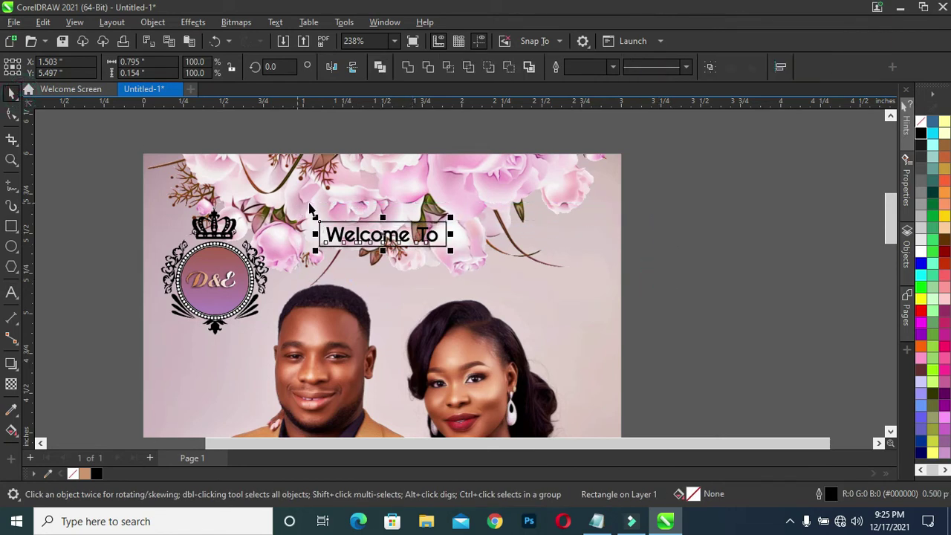
click(55, 383)
key(Tab)
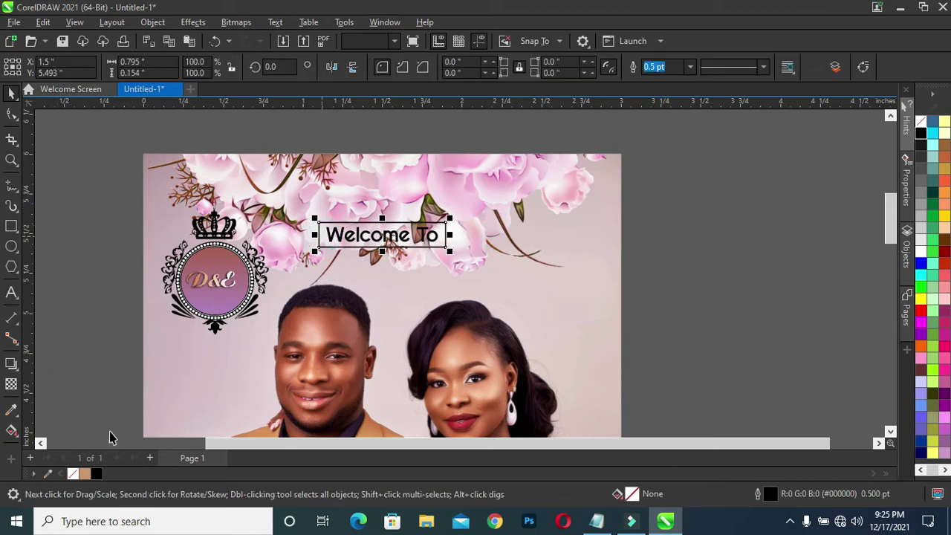
click(84, 473)
right_click(71, 474)
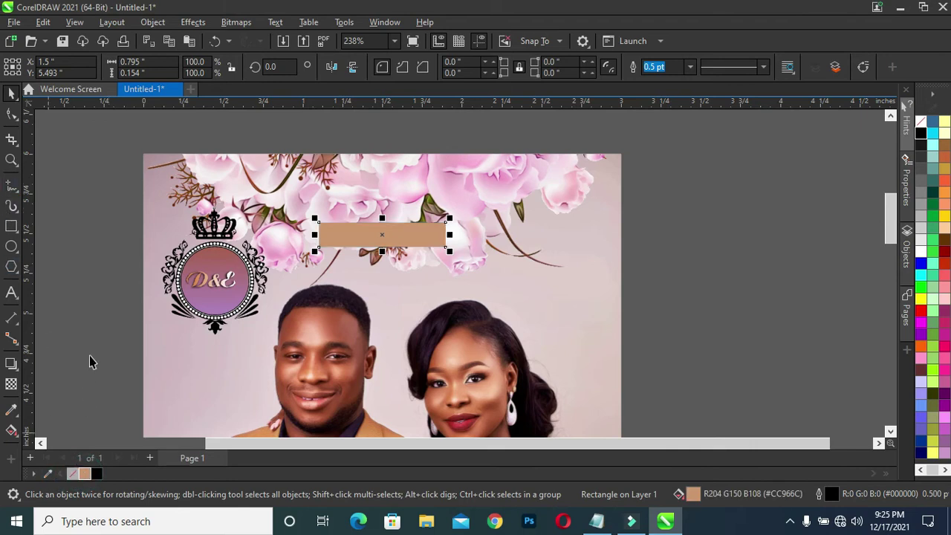
key(ctrl+Page_Down)
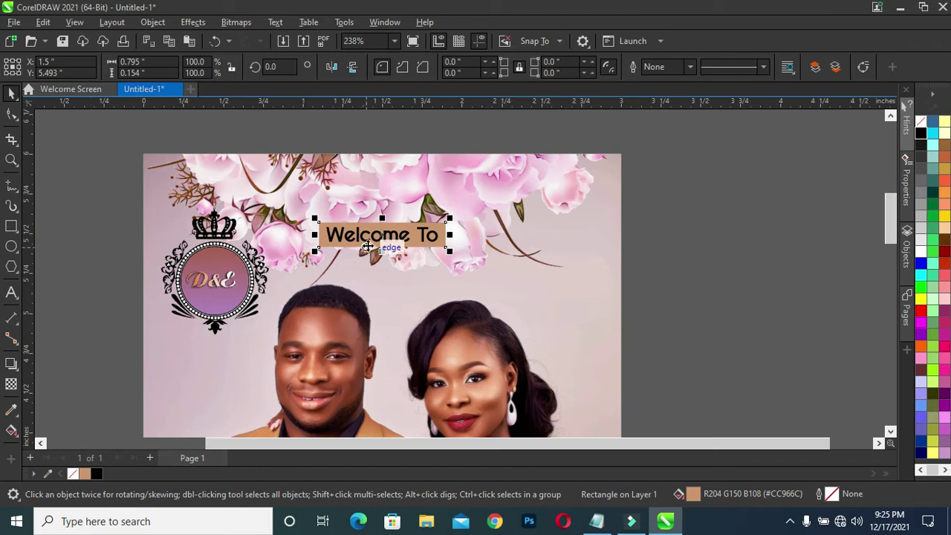
Give the tan rectangle a uniform transparency of 17
click(11, 384)
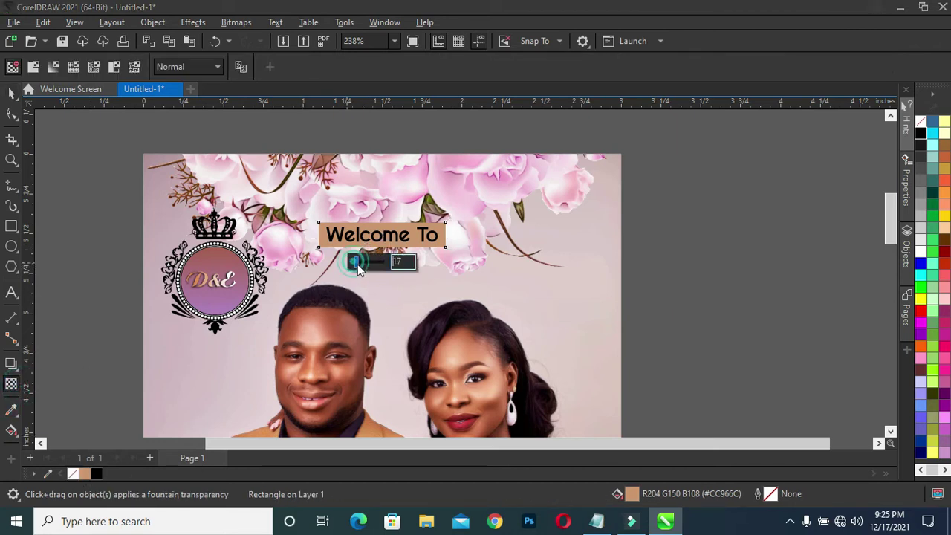
drag(351, 265, 356, 265)
click(11, 91)
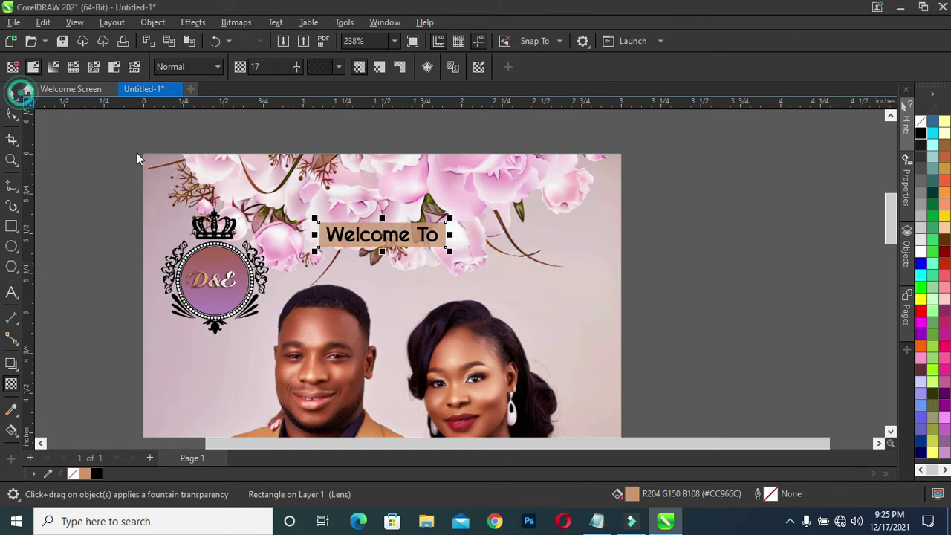
scroll(301, 223, up, 3)
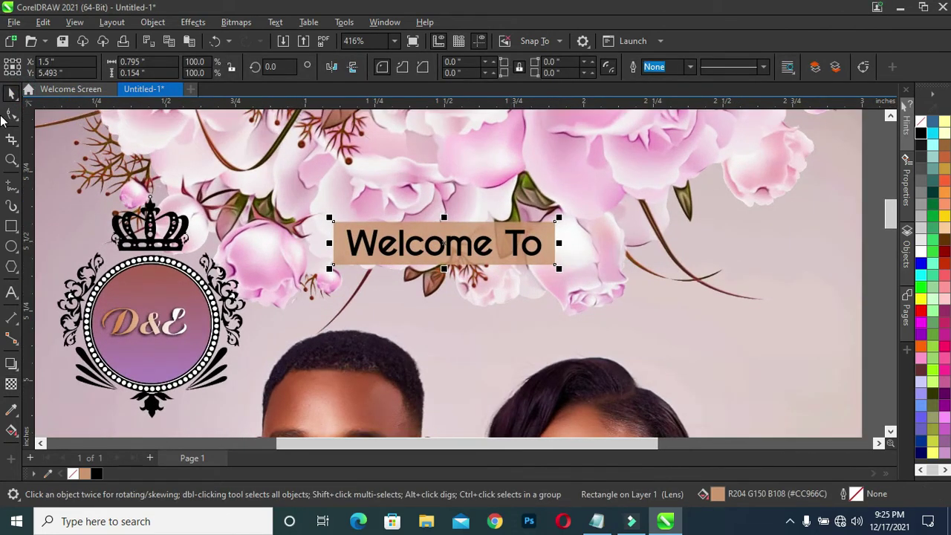
Add a downward drop shadow at 63 opacity to 'Welcome To', then break it apart
click(11, 363)
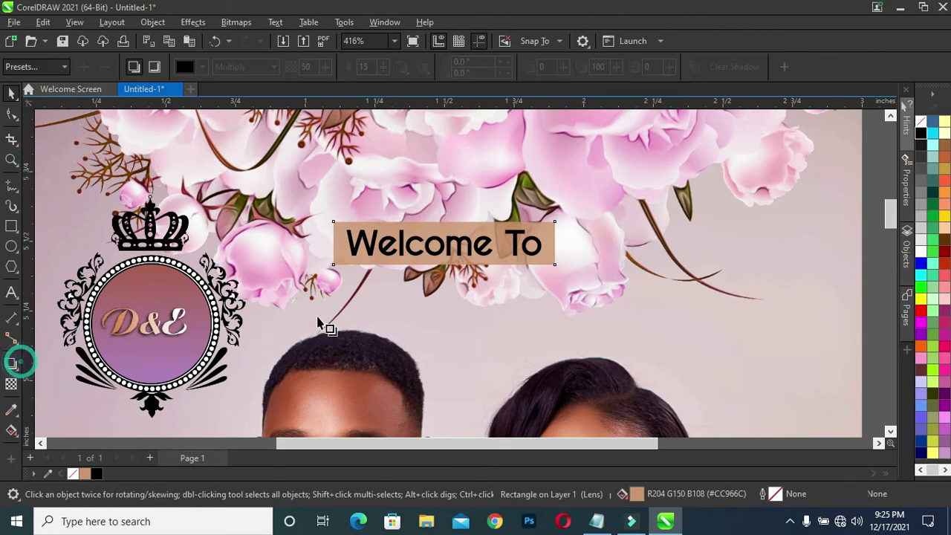
drag(444, 222, 443, 265)
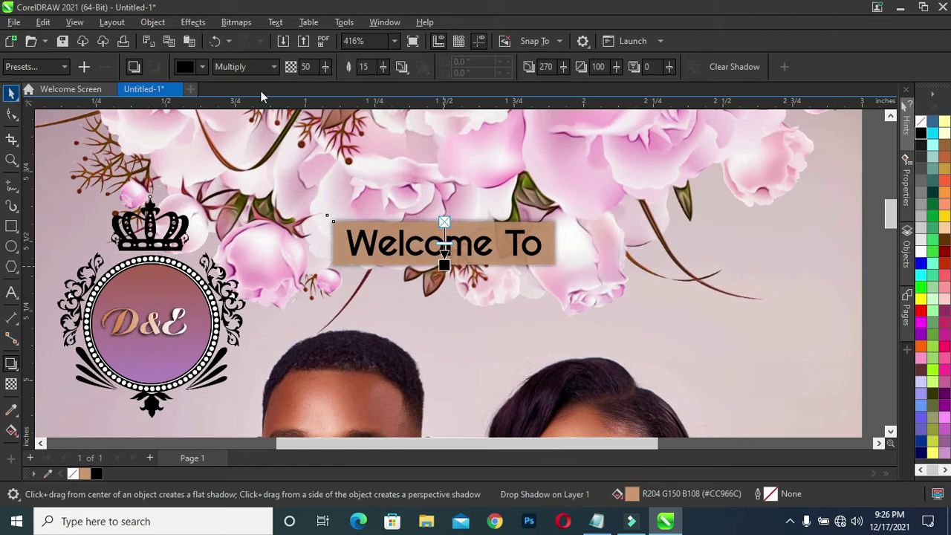
mouse_move(325, 66)
mouse_down()
mouse_move(336, 82)
mouse_move(378, 70)
mouse_up()
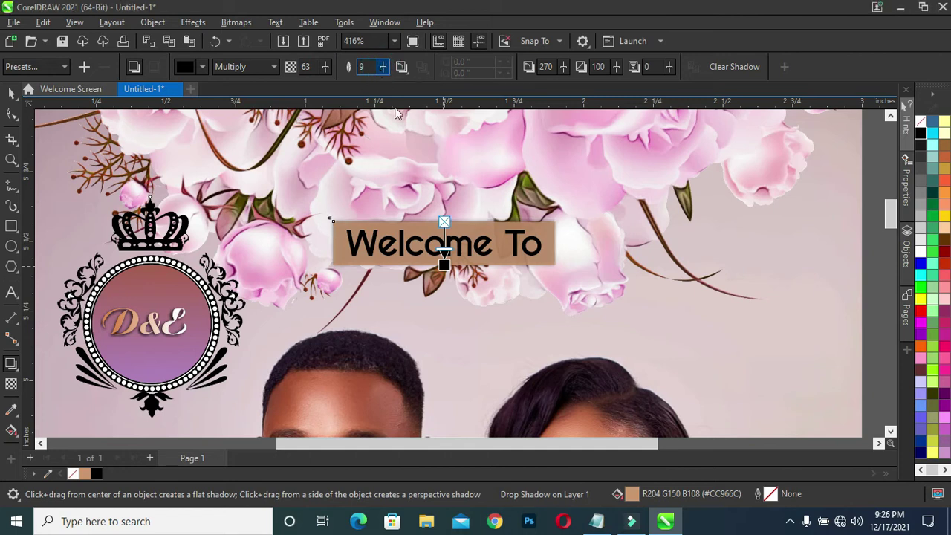
click(11, 92)
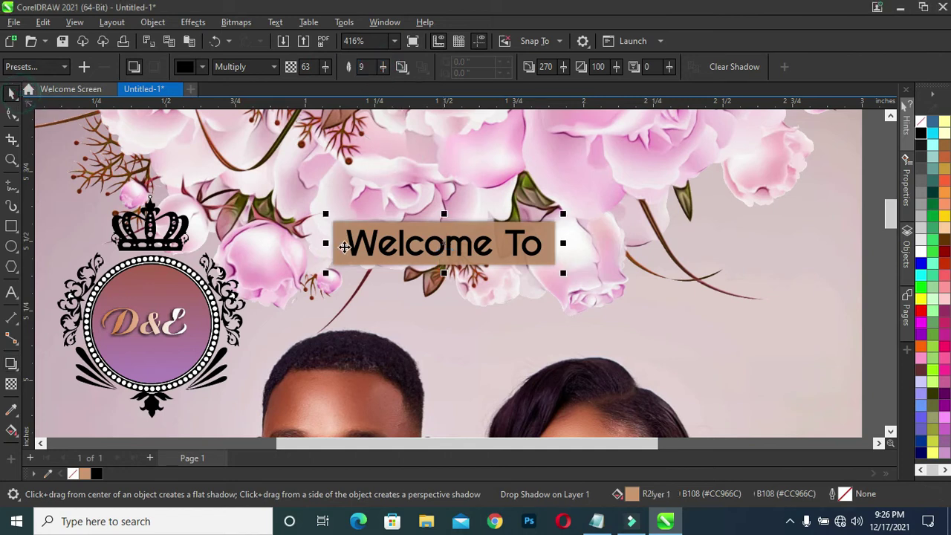
right_click(407, 269)
click(425, 277)
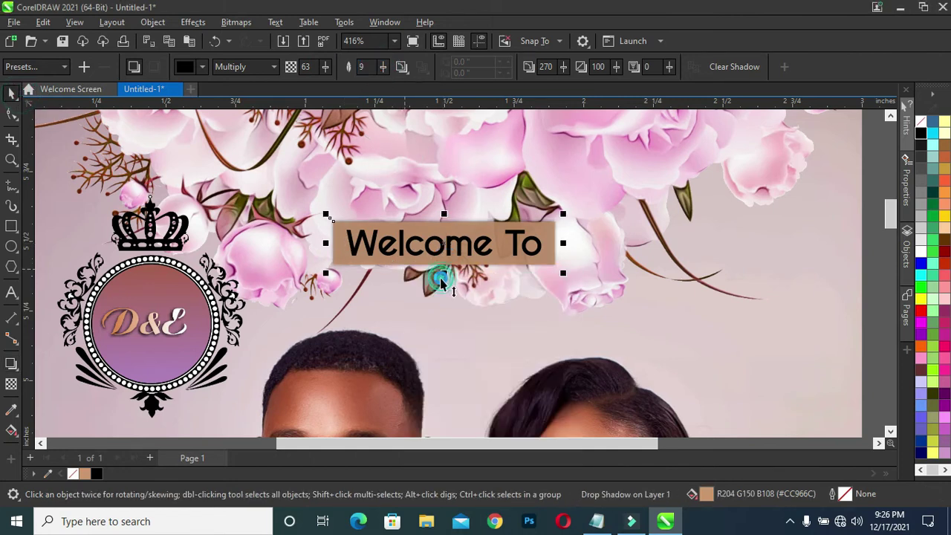
Nudge the Welcome To backing rectangle slightly lower
click(385, 279)
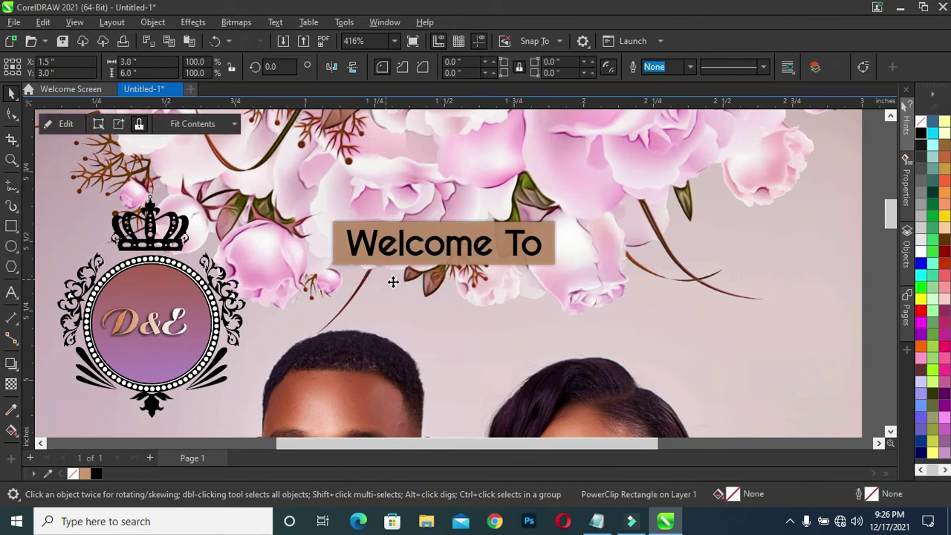
click(880, 286)
click(450, 272)
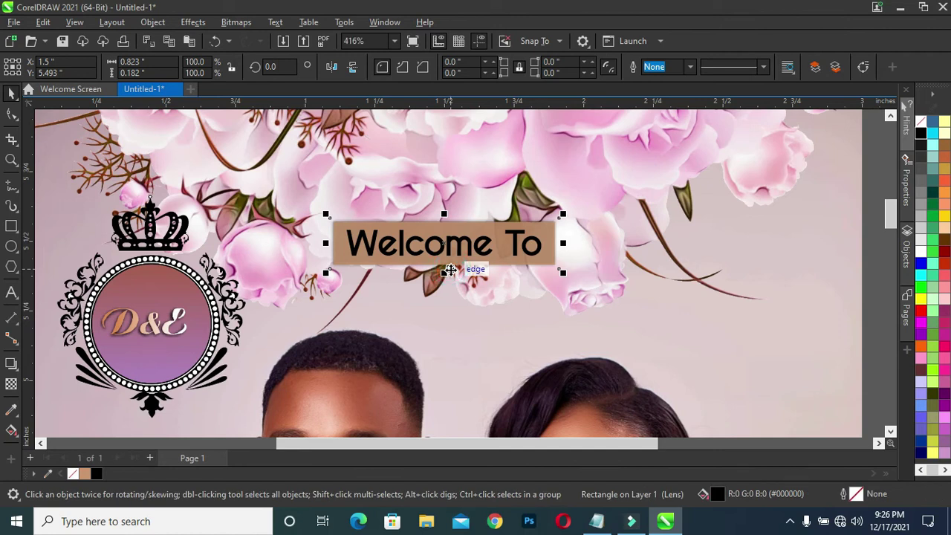
drag(449, 268, 450, 272)
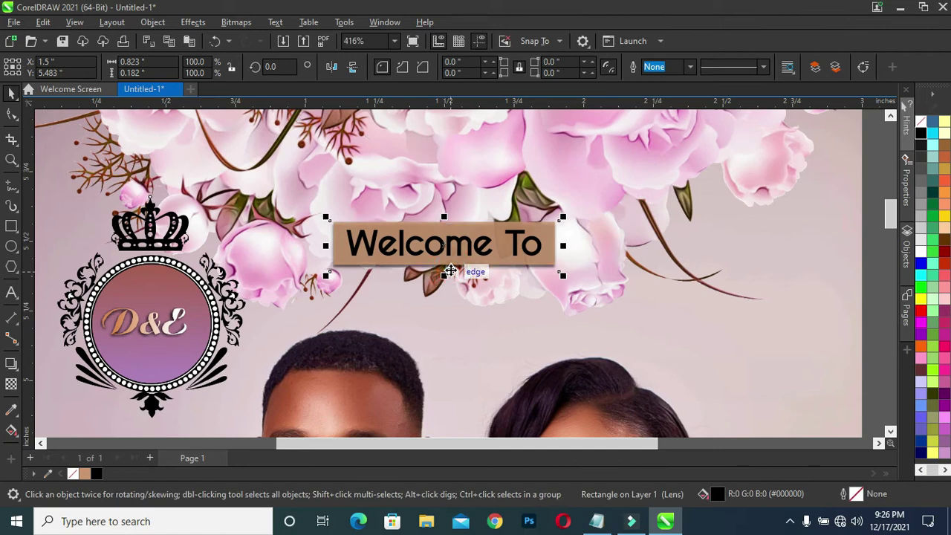
right_click(450, 270)
click(719, 304)
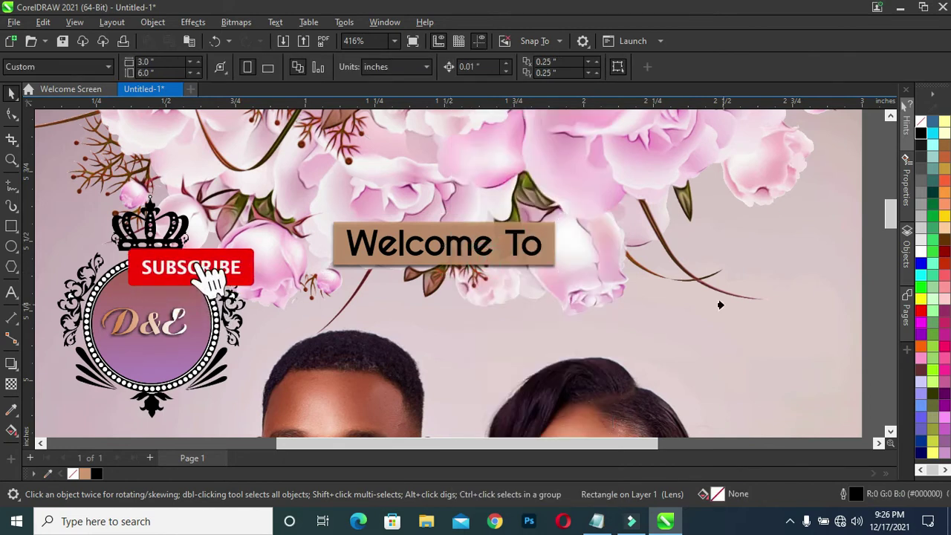
scroll(572, 274, down, 3)
click(669, 239)
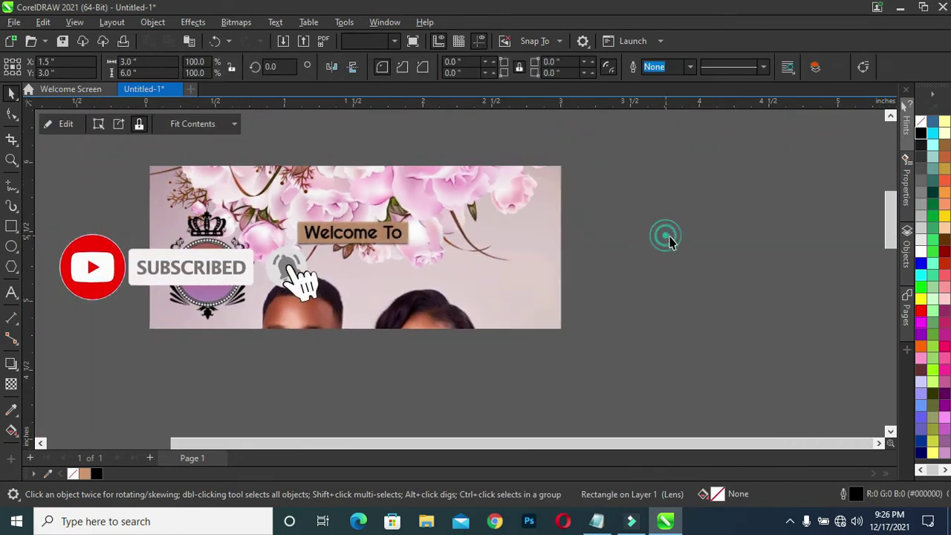
mouse_move(890, 222)
mouse_down()
mouse_move(880, 258)
mouse_move(892, 259)
mouse_up()
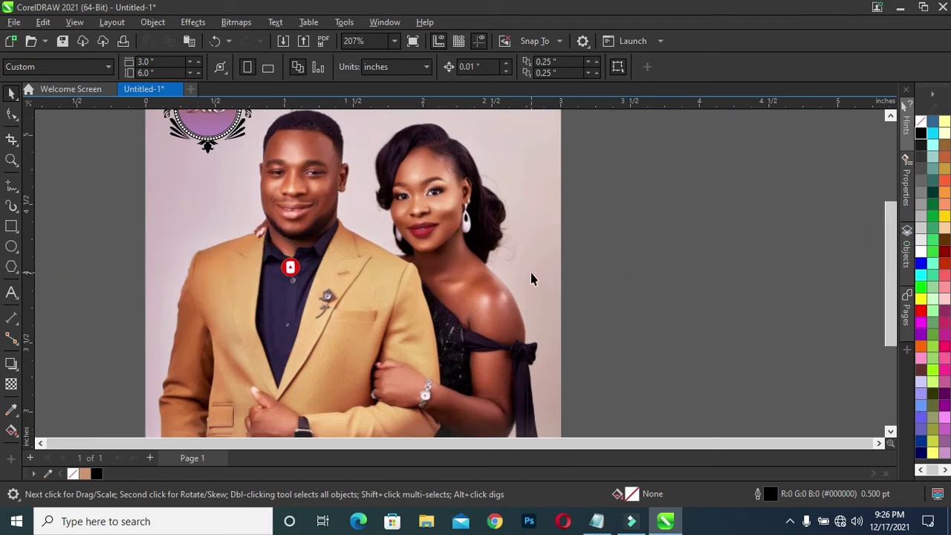
scroll(531, 260, down, 3)
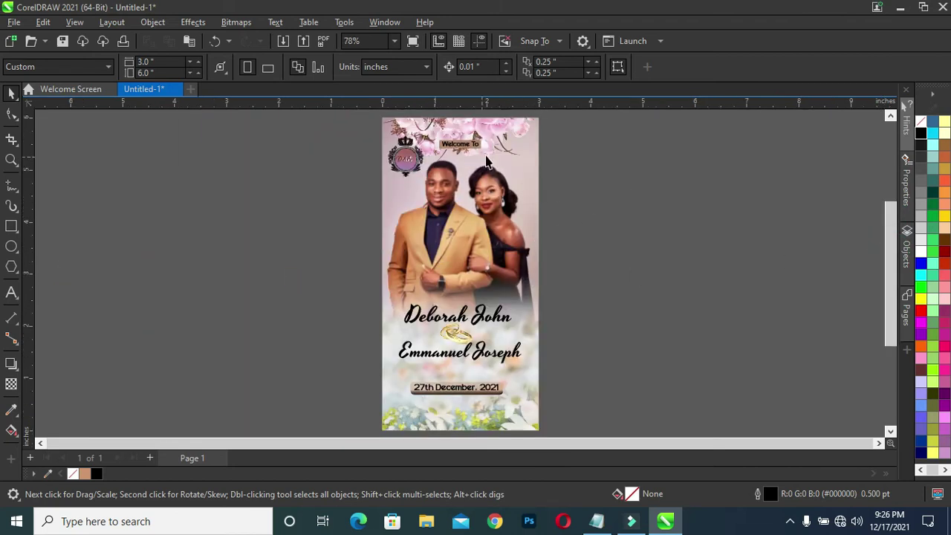
Copy the 'Wedding Ceremony of' line from the Notepad notes
click(460, 143)
scroll(505, 135, up, 2)
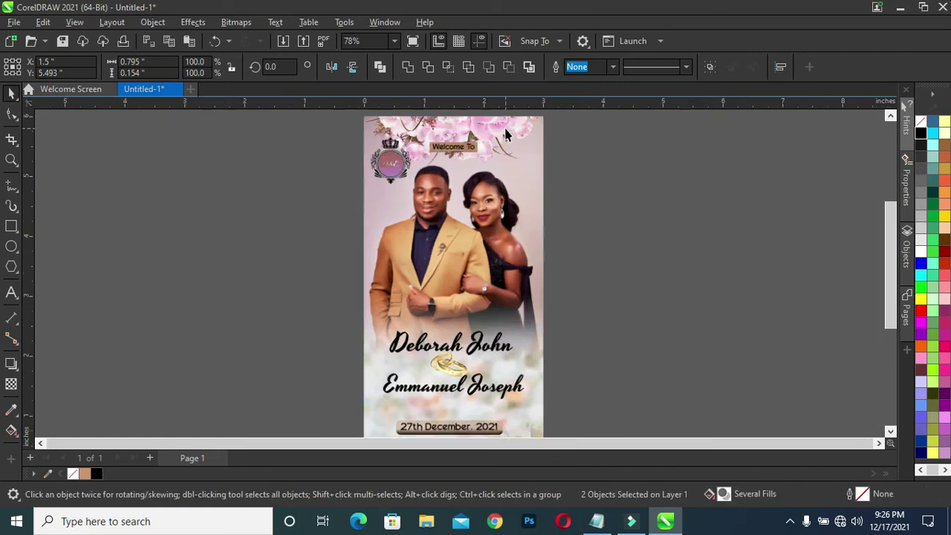
scroll(505, 135, up, 1)
click(684, 217)
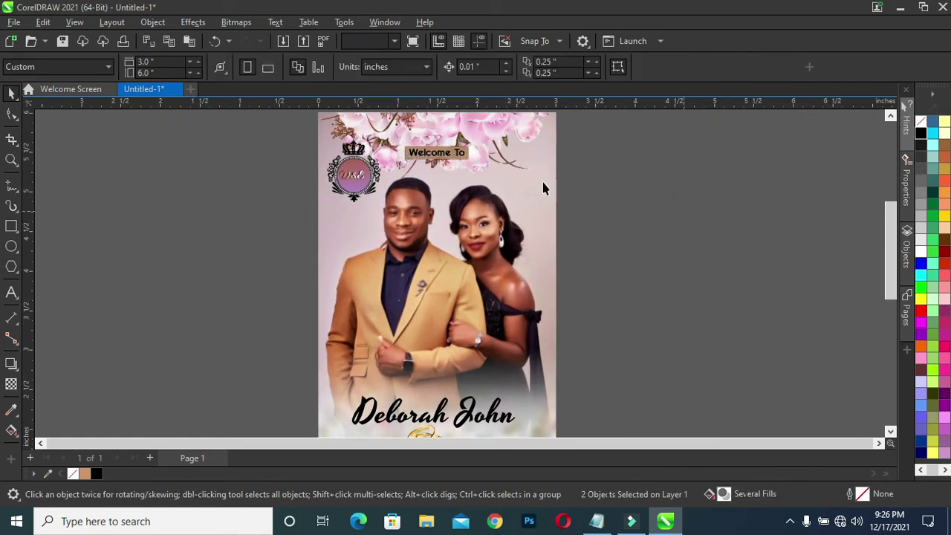
scroll(543, 186, down, 2)
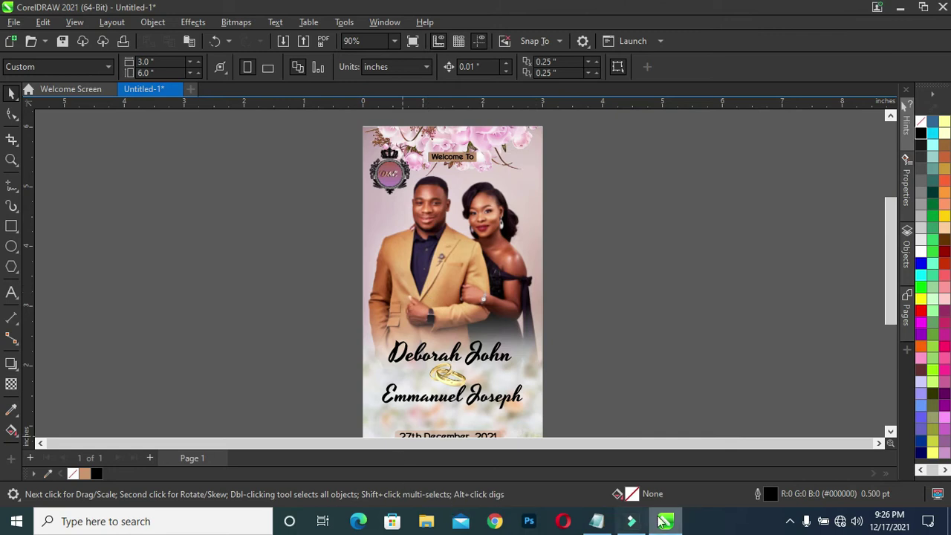
click(597, 521)
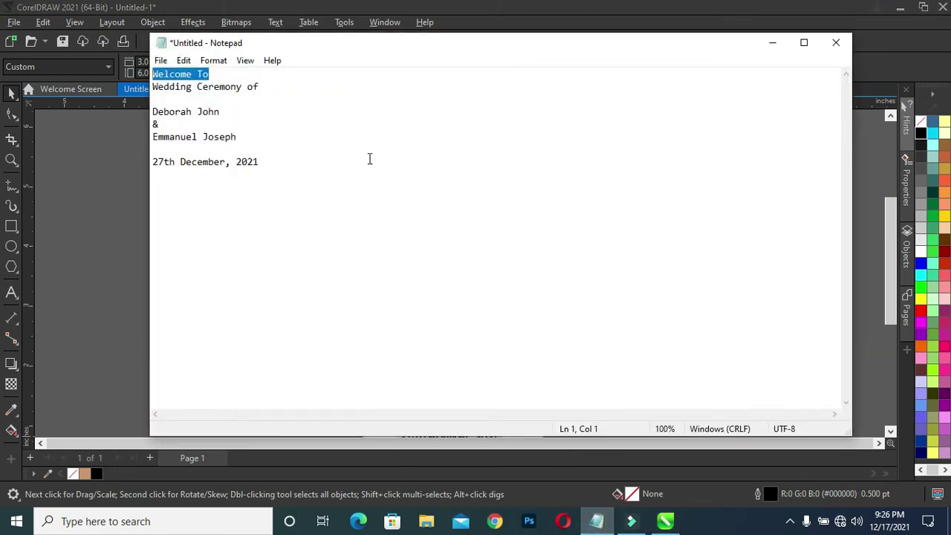
drag(267, 86, 151, 88)
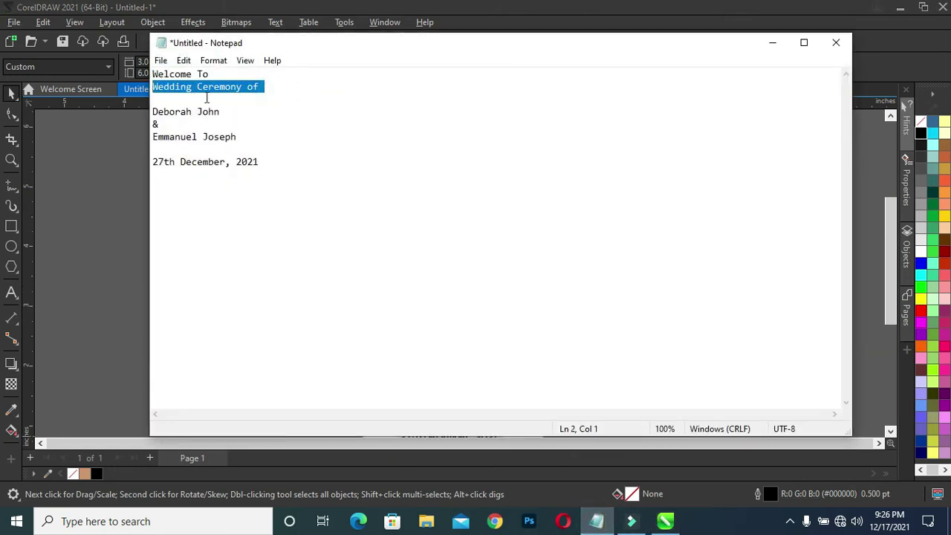
click(772, 44)
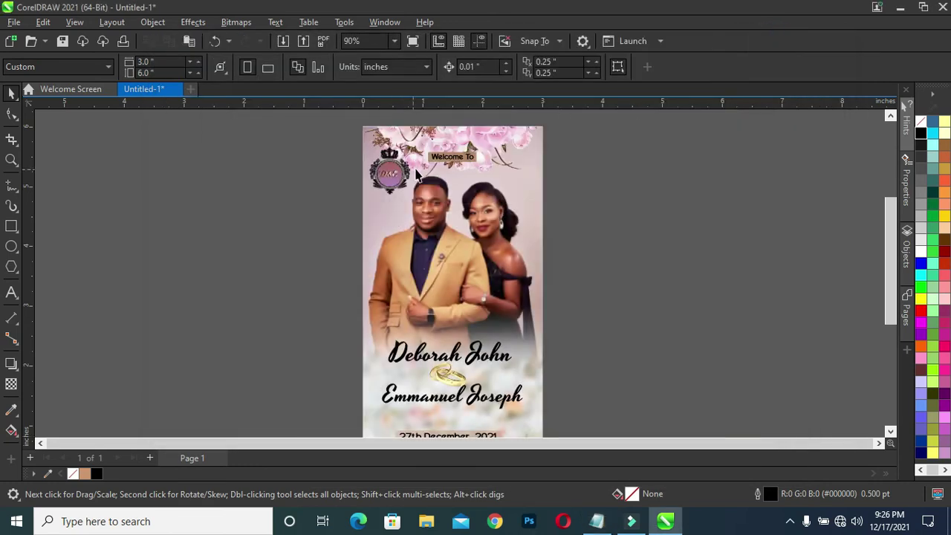
scroll(462, 152, up, 2)
Duplicate 'Welcome To' below itself and change the copy's text to 'Wedding Ceremony of'
scroll(462, 151, up, 2)
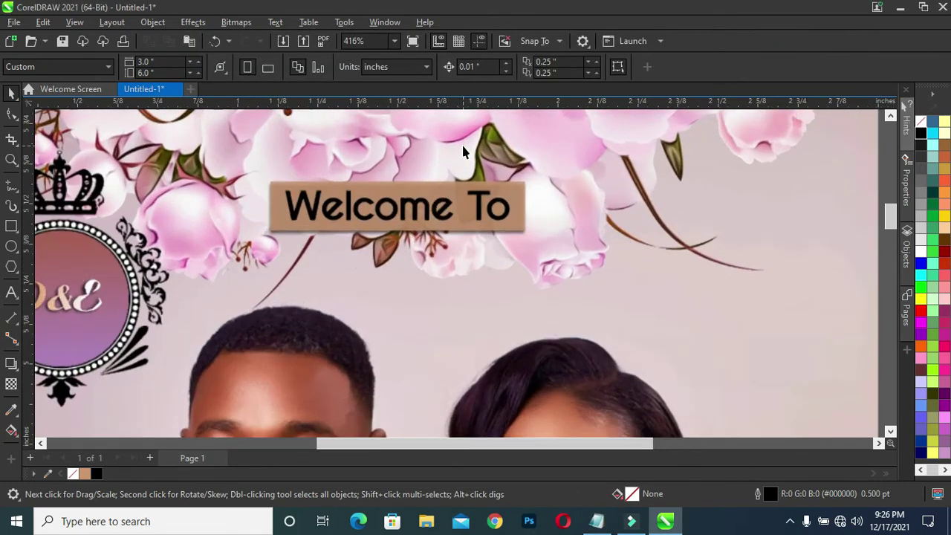
click(400, 208)
drag(397, 208, 394, 284)
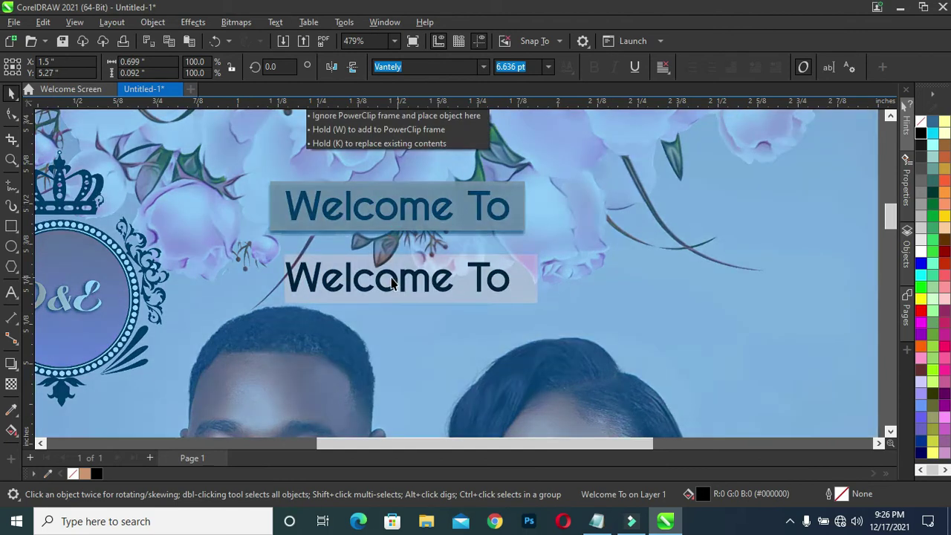
click(398, 279)
key(ctrl+a)
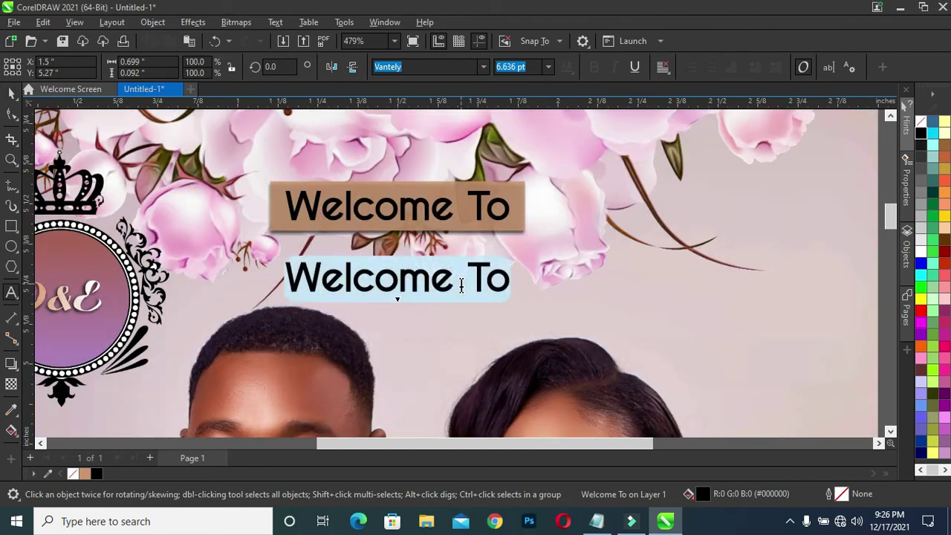
text(Wedding Ceremony of)
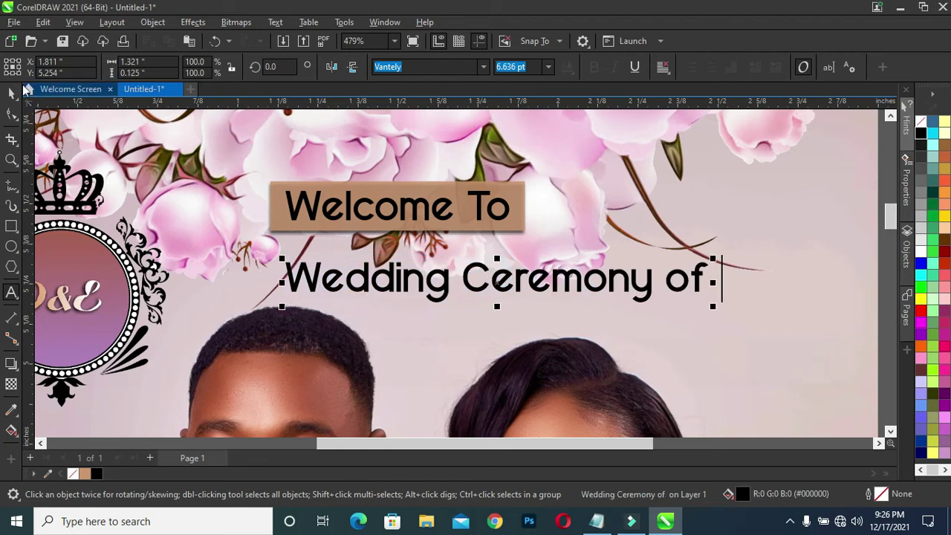
Scale 'Wedding Ceremony of' down to about 81%, roughly 5.36 pt
click(12, 92)
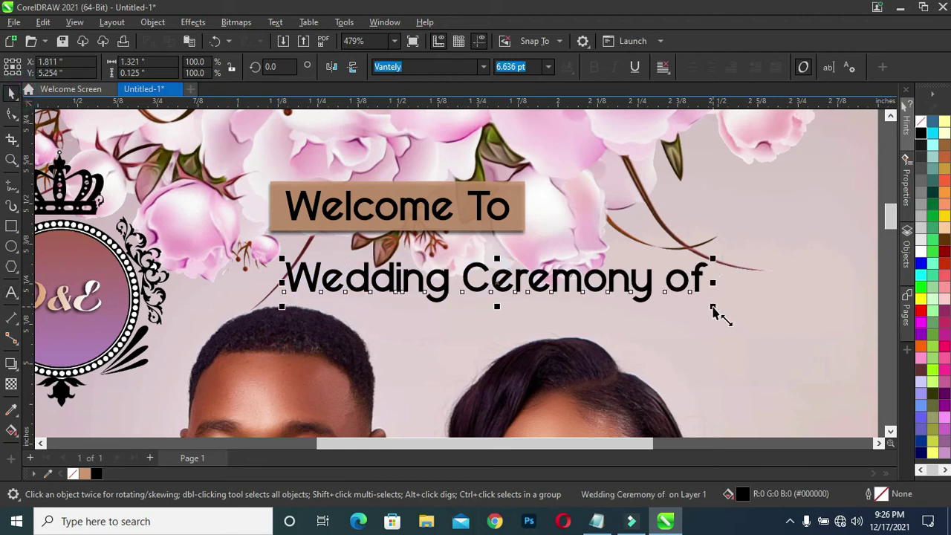
drag(712, 307, 630, 307)
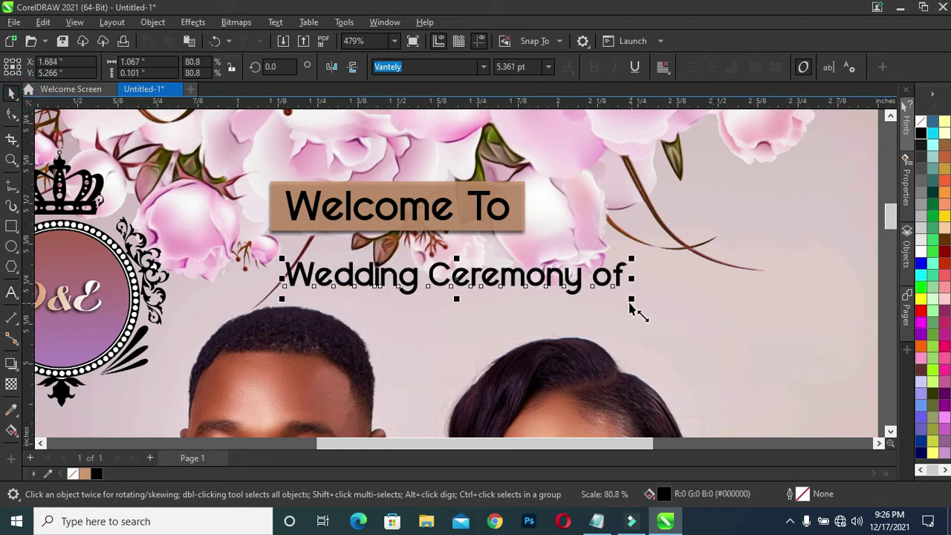
shift+click(776, 337)
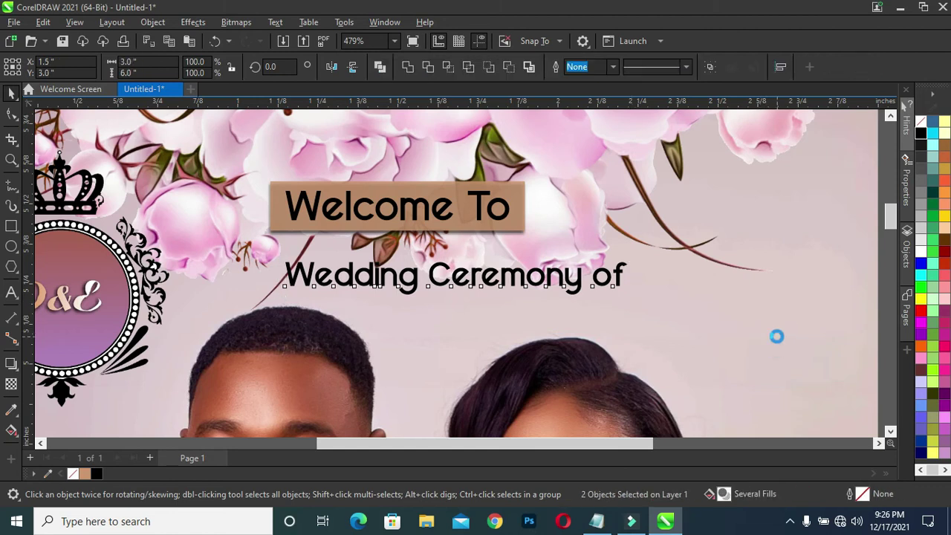
scroll(611, 267, down, 2)
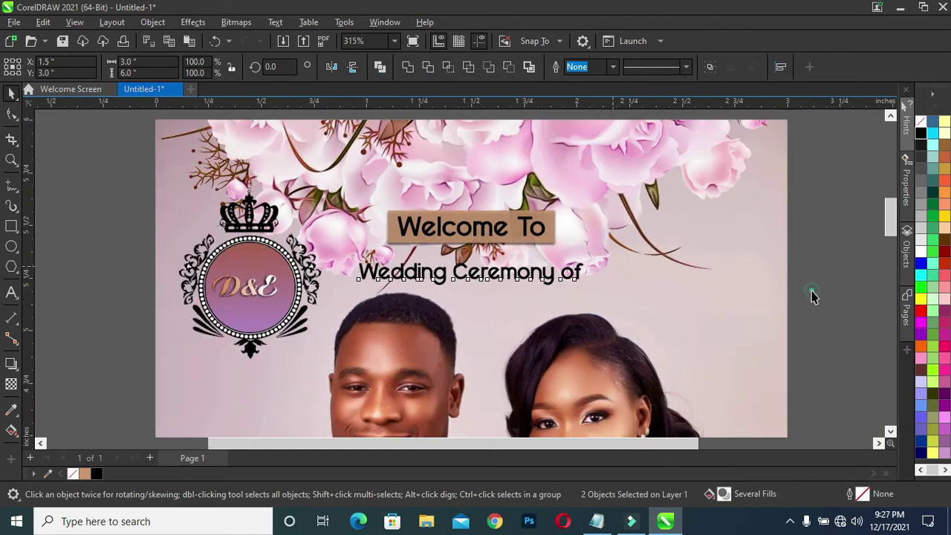
click(812, 295)
scroll(579, 263, down, 2)
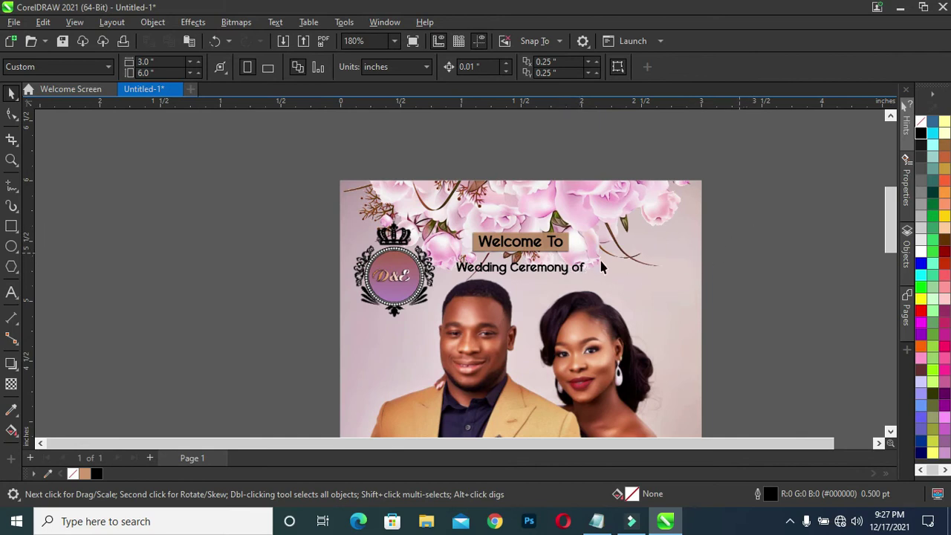
Move 'Wedding Ceremony of' to the right and slightly lower
click(543, 269)
drag(541, 269, 617, 276)
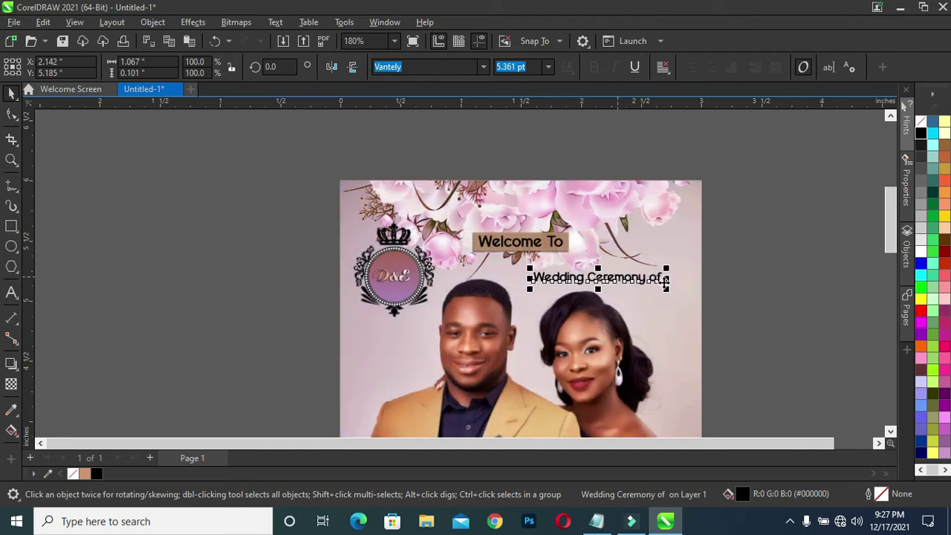
click(753, 275)
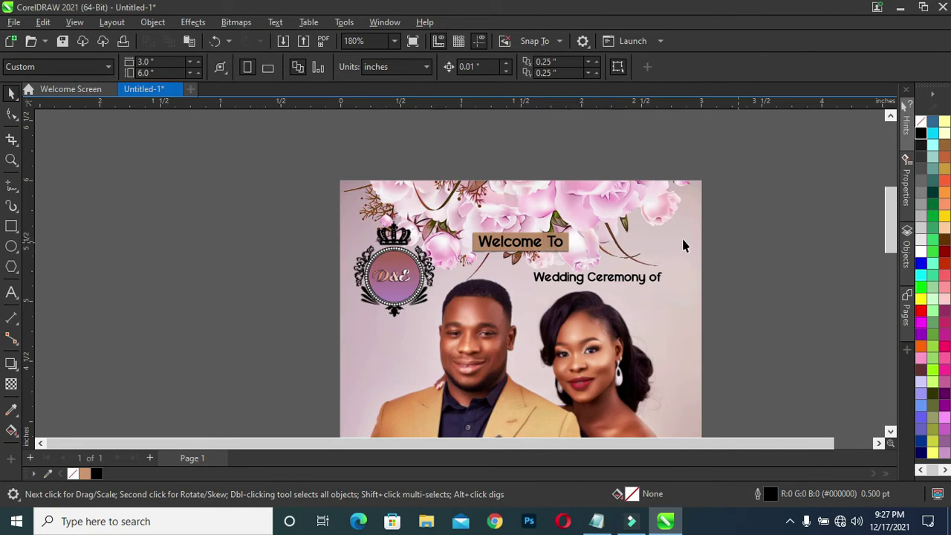
scroll(544, 241, up, 4)
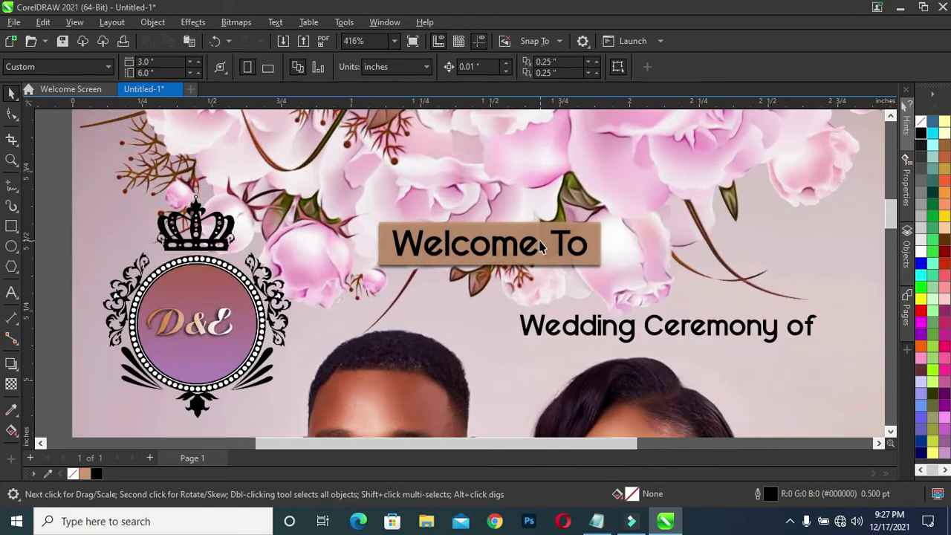
scroll(482, 242, up, 1)
Move the tan Welcome To box and its text to the right, above 'Wedding Ceremony of'
click(471, 233)
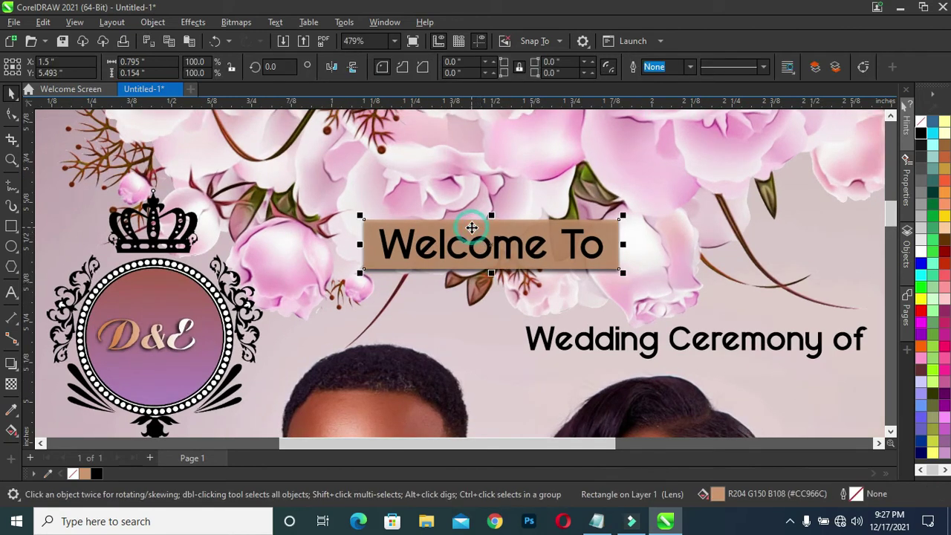
scroll(413, 220, down, 3)
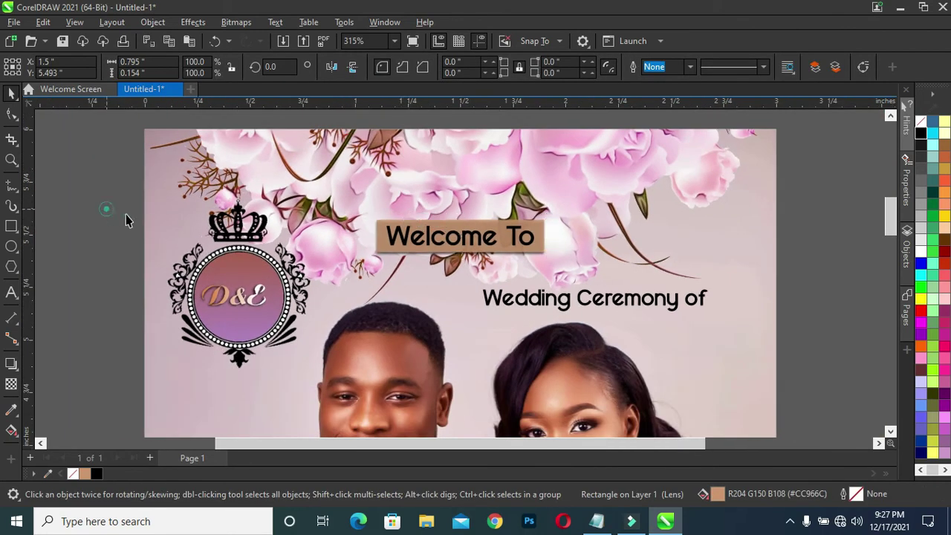
drag(107, 207, 592, 273)
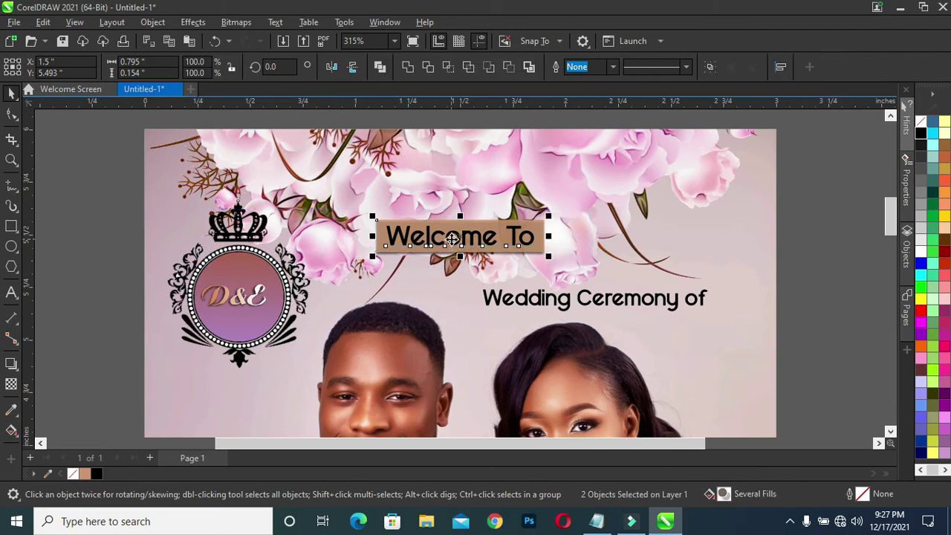
drag(452, 244, 608, 251)
drag(593, 249, 589, 249)
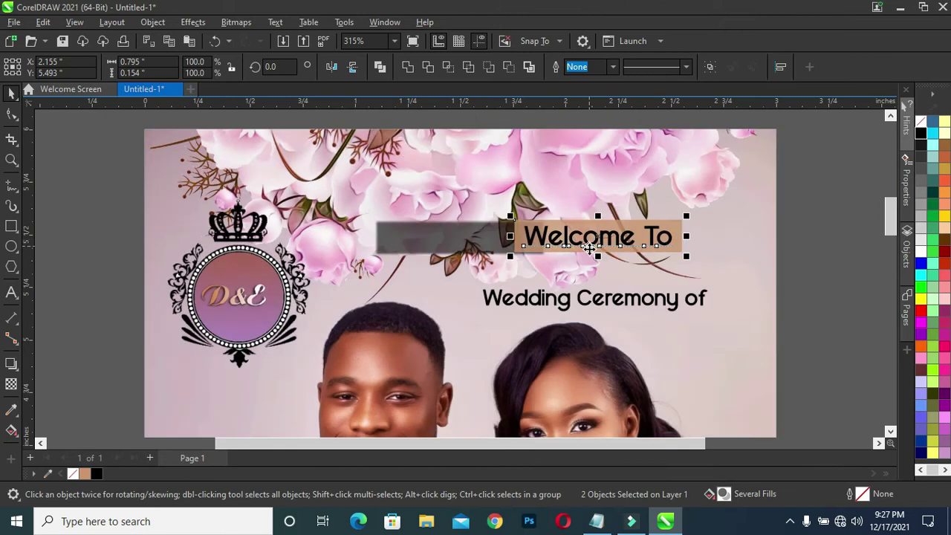
Realign the dark shadow rectangle behind the relocated Welcome To box
click(421, 245)
drag(429, 239, 564, 248)
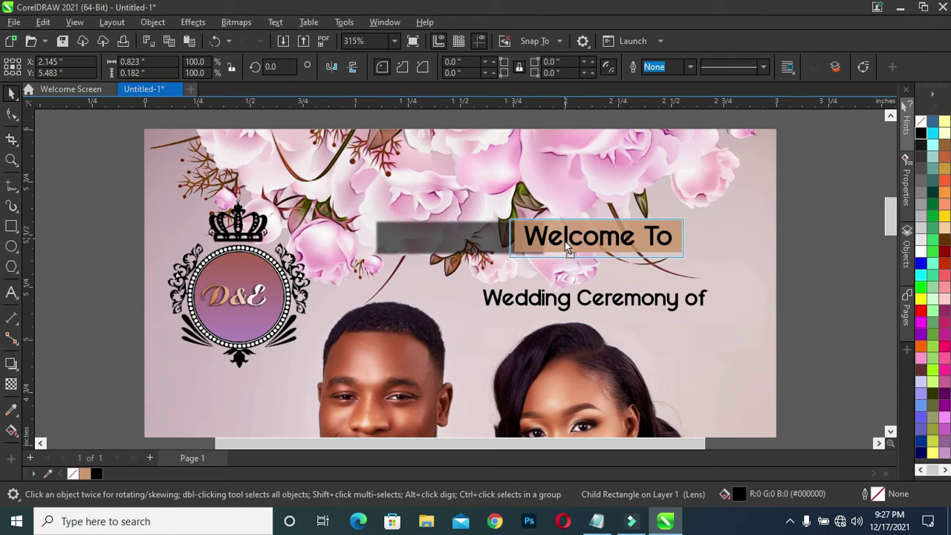
drag(566, 249, 567, 249)
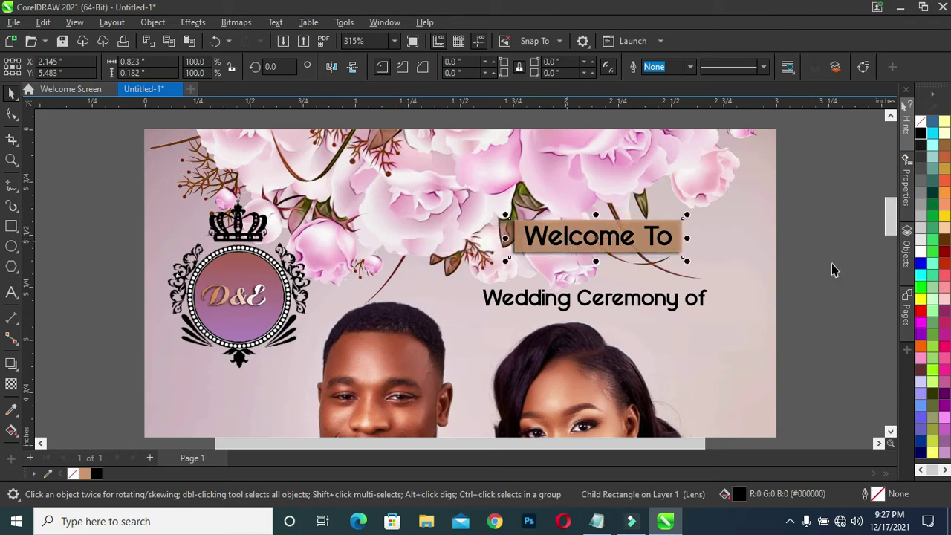
key(Right)
key(Right)
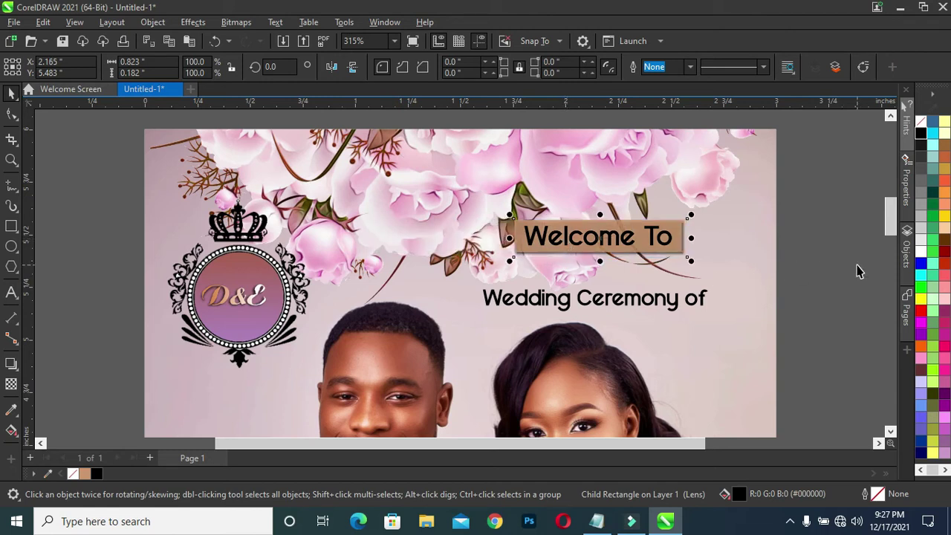
key(Left)
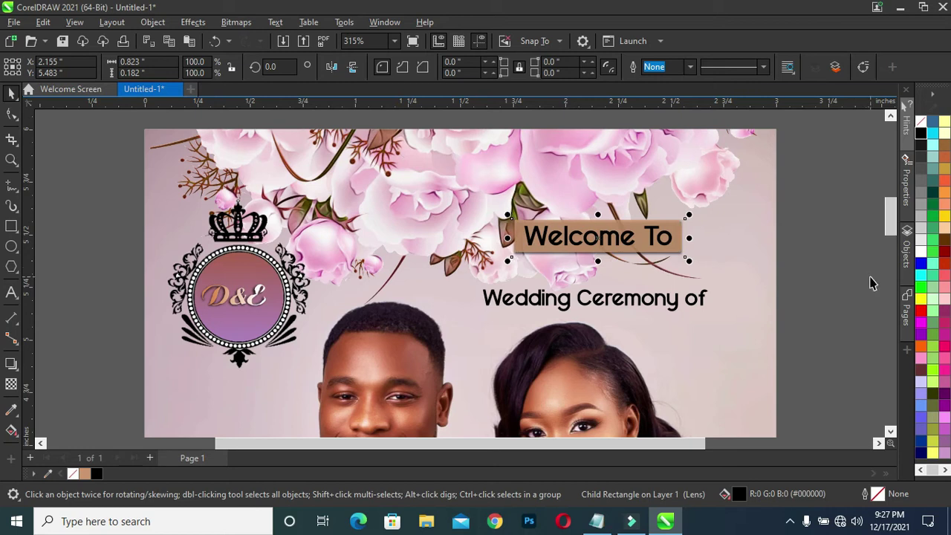
click(870, 279)
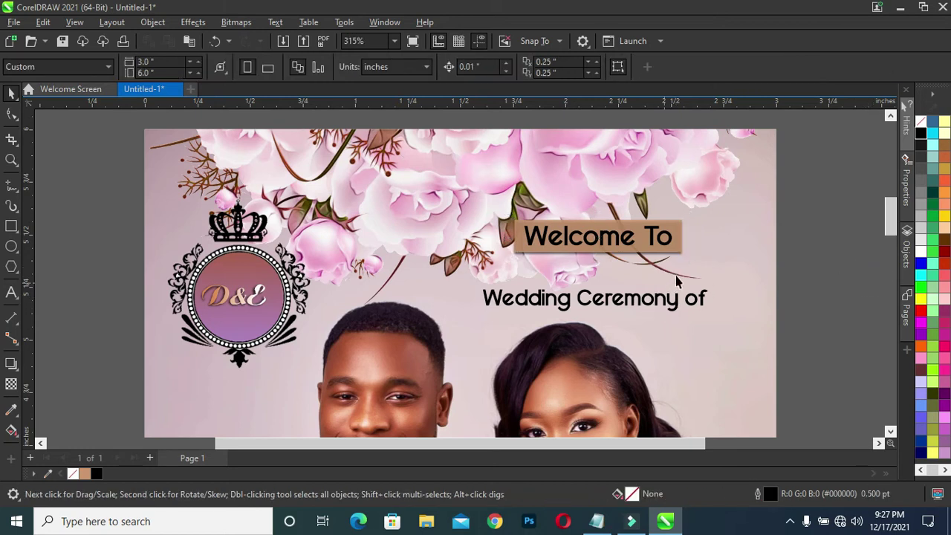
scroll(761, 232, down, 2)
scroll(738, 237, down, 1)
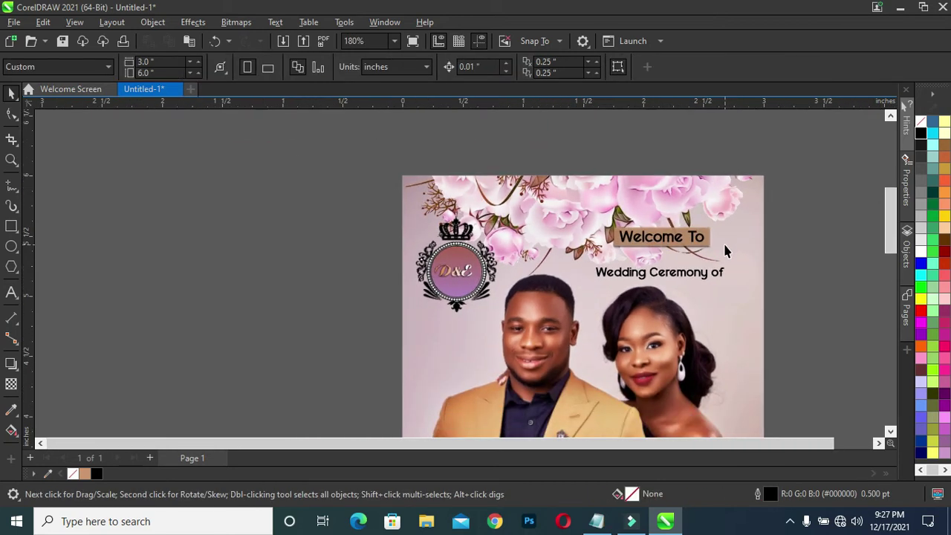
scroll(722, 241, up, 1)
scroll(683, 239, up, 2)
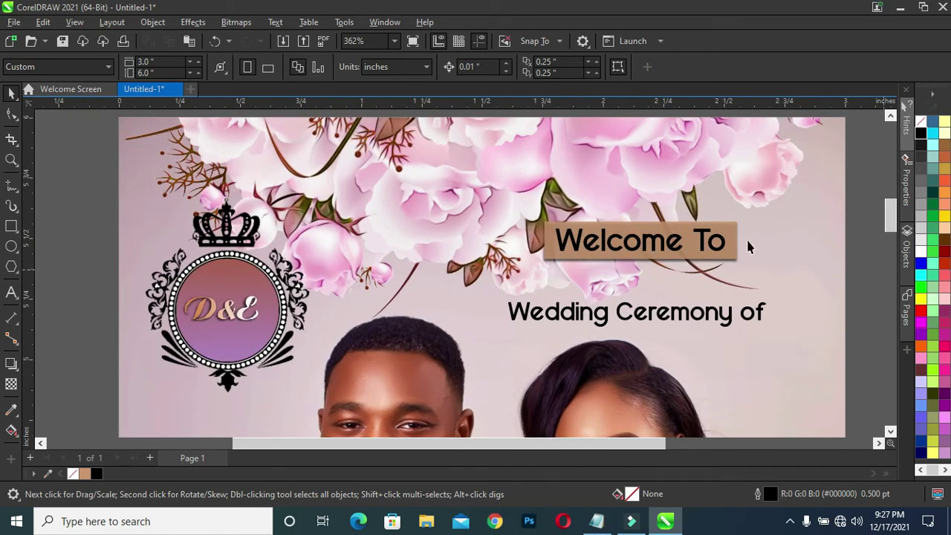
scroll(748, 245, down, 2)
scroll(708, 251, down, 1)
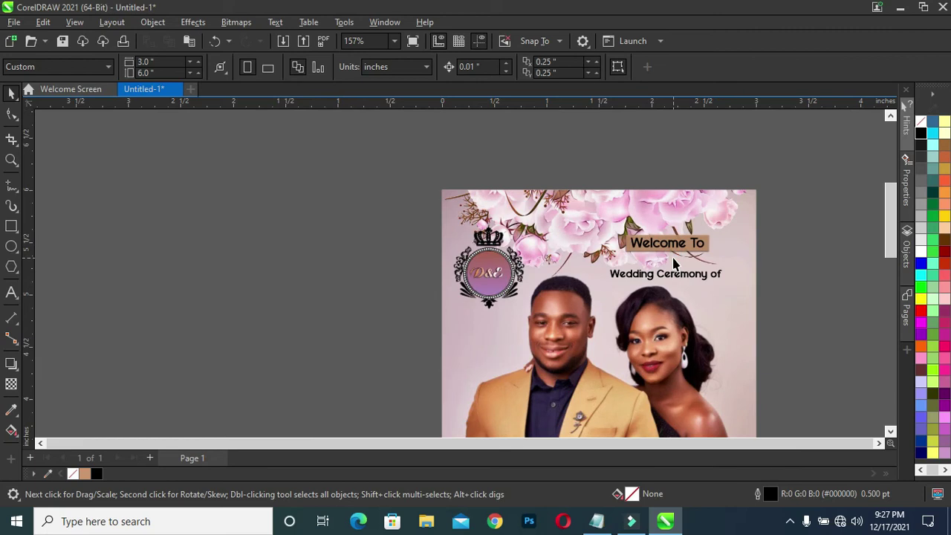
scroll(673, 262, down, 1)
click(632, 250)
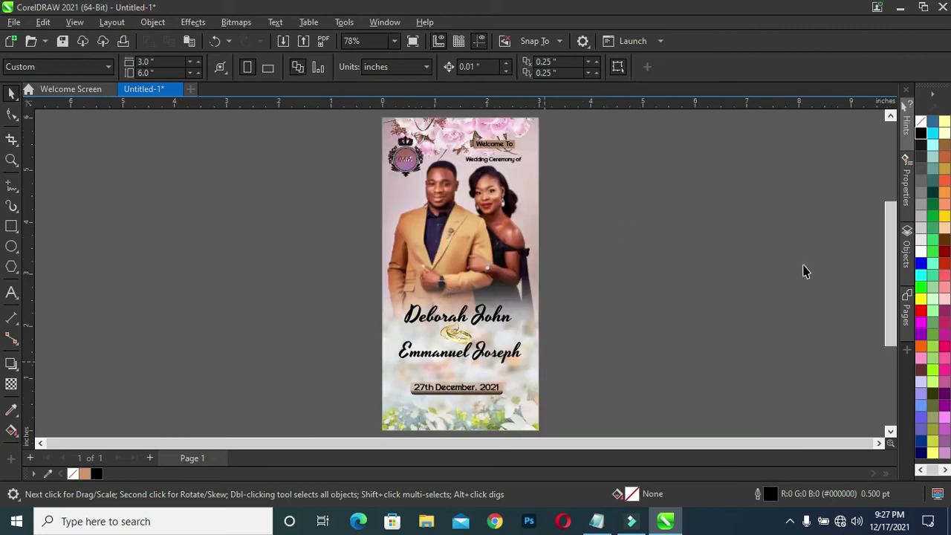
drag(887, 318, 884, 345)
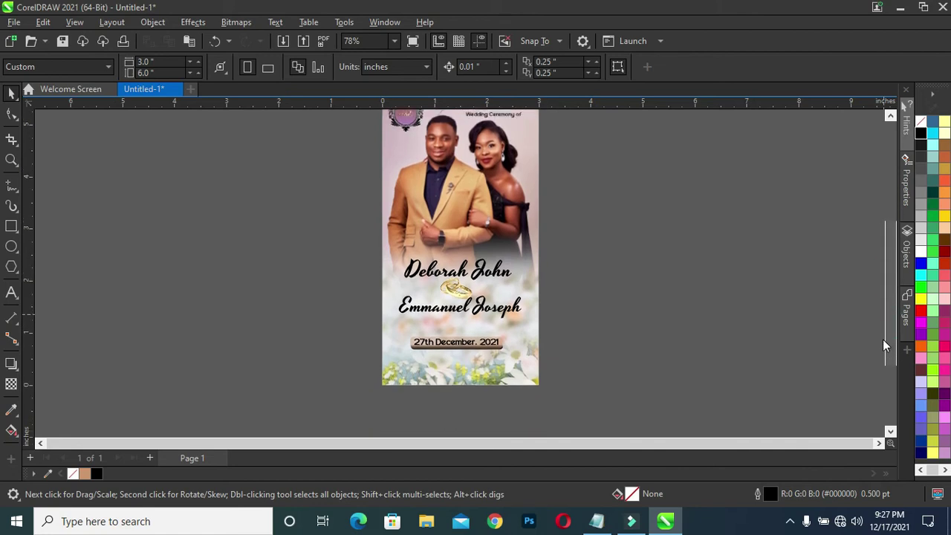
scroll(558, 367, up, 1)
scroll(514, 365, up, 1)
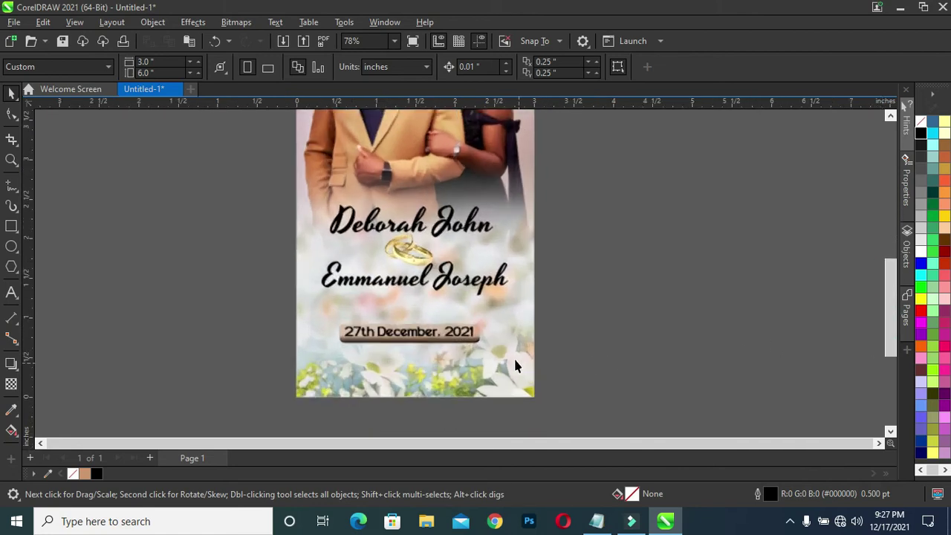
scroll(522, 345, down, 2)
drag(887, 314, 884, 303)
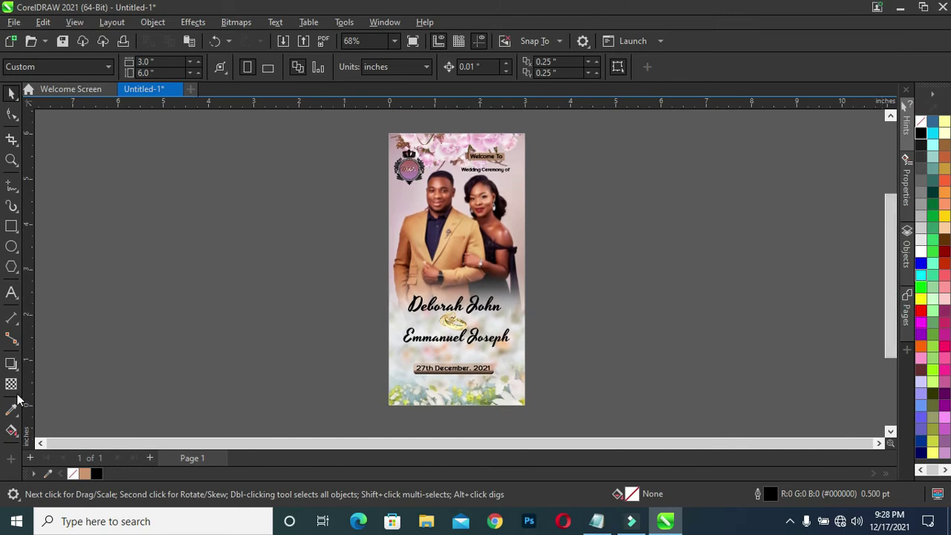
Draw a 3.0 by 0.349 in band along the bottom edge of the page
click(11, 225)
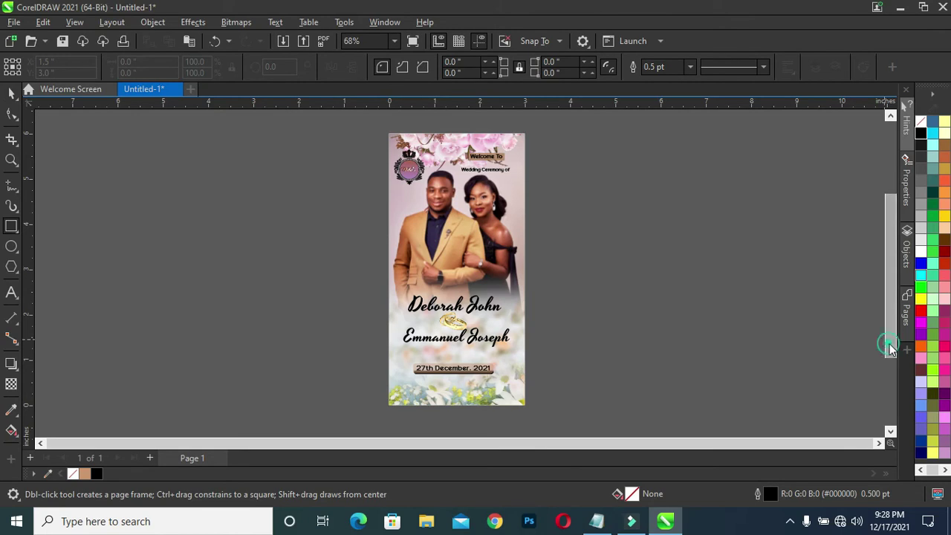
drag(889, 344, 889, 365)
scroll(458, 384, up, 2)
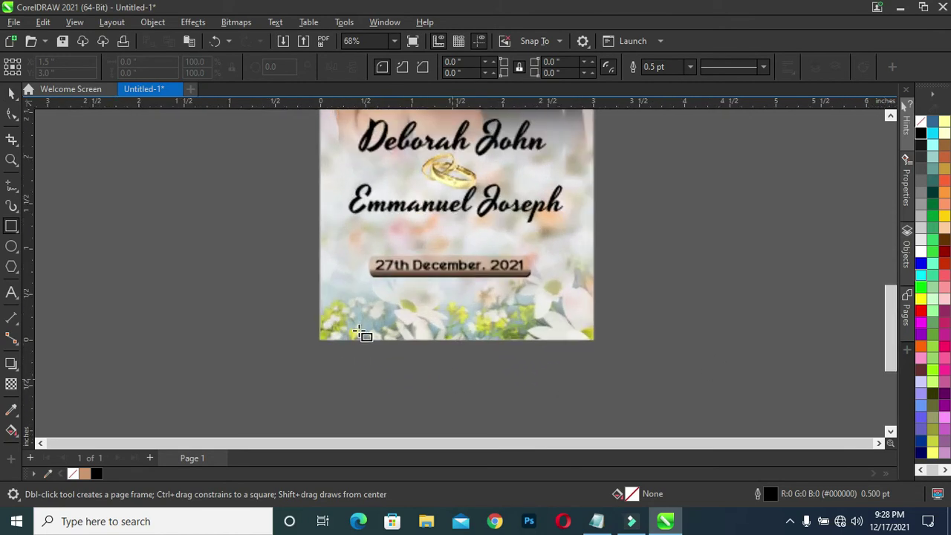
click(321, 335)
drag(402, 330, 594, 307)
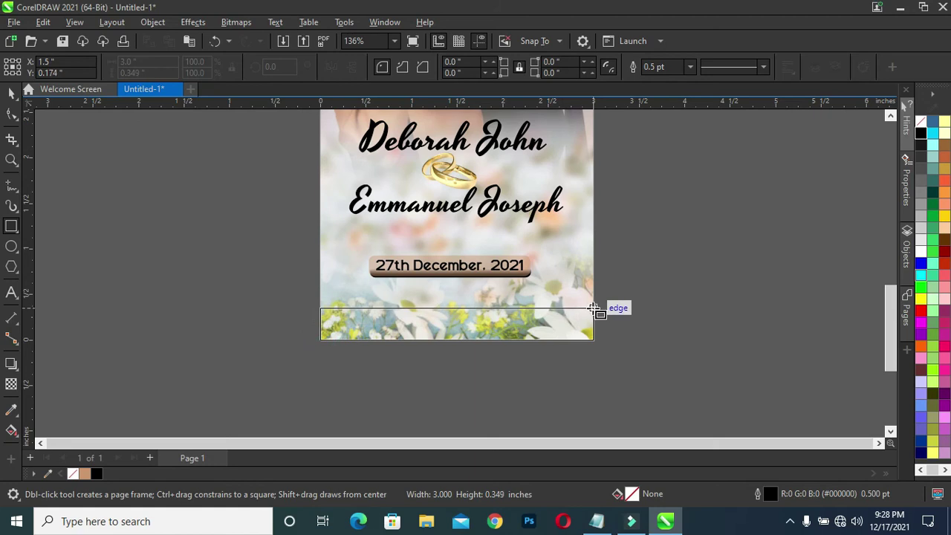
drag(593, 307, 594, 308)
click(13, 87)
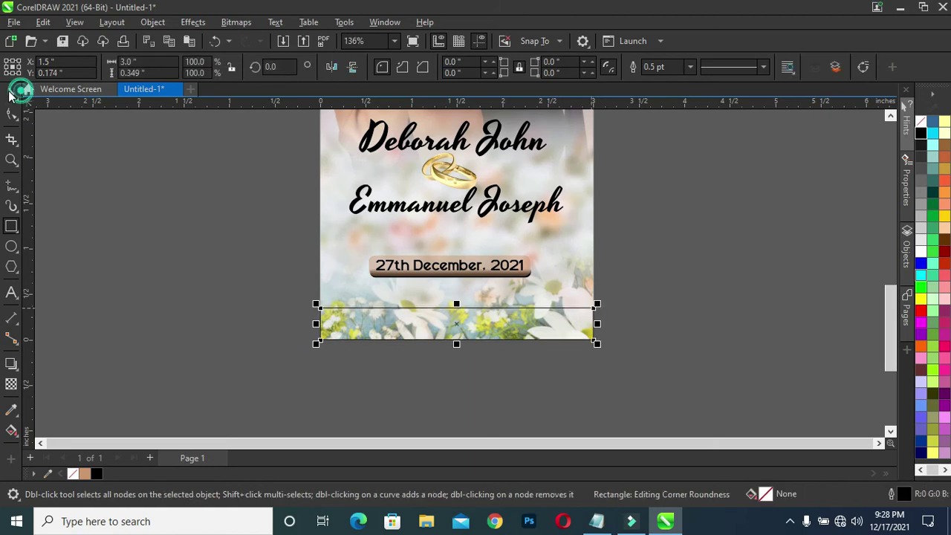
Convert the band to curves (Ctrl+Q) and select all four of its nodes
click(11, 116)
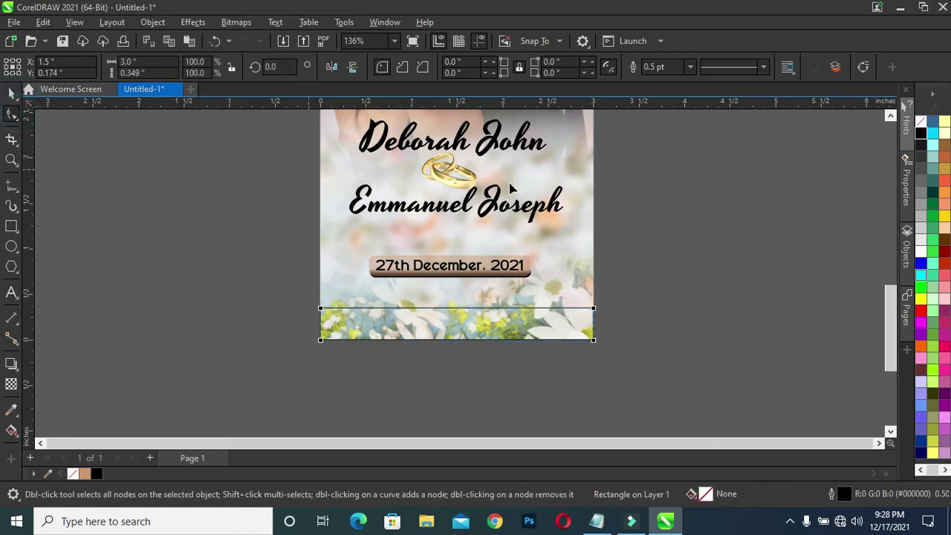
scroll(455, 314, up, 2)
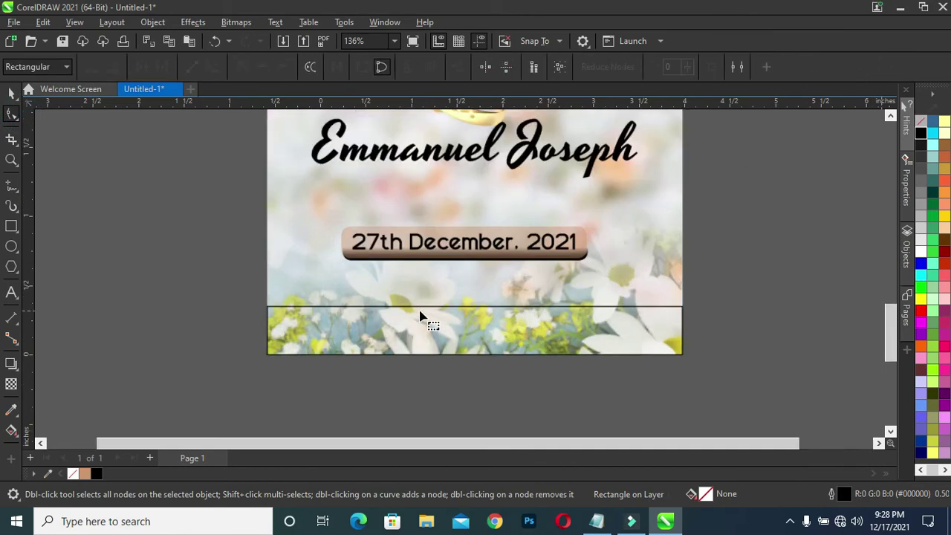
key(ctrl+q)
click(682, 307)
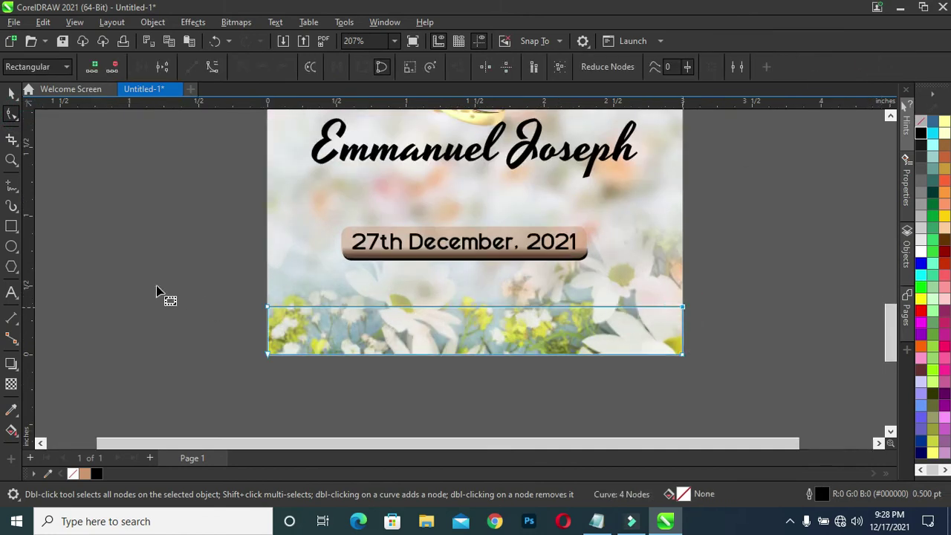
drag(152, 278, 717, 387)
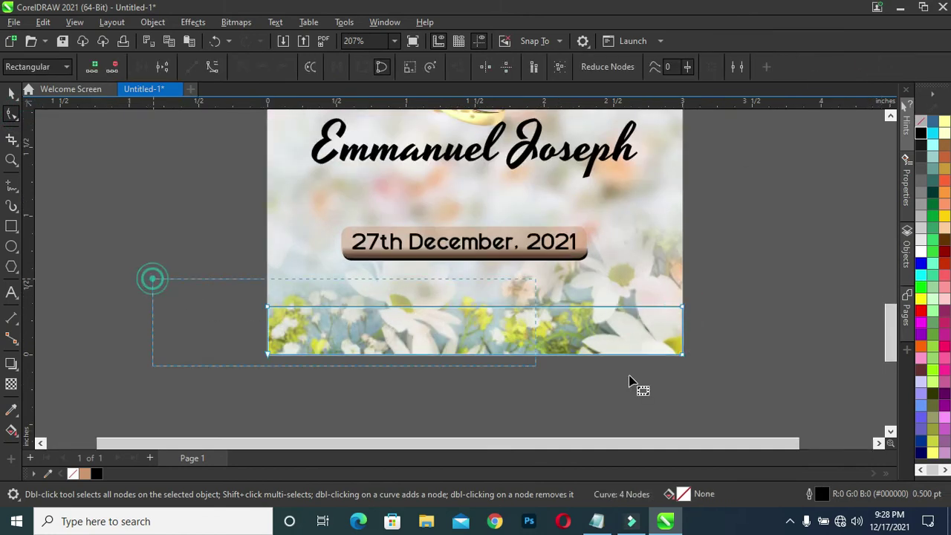
Bend the band's top edge into a gentle S-shaped wave, about 0.391 in tall
click(213, 67)
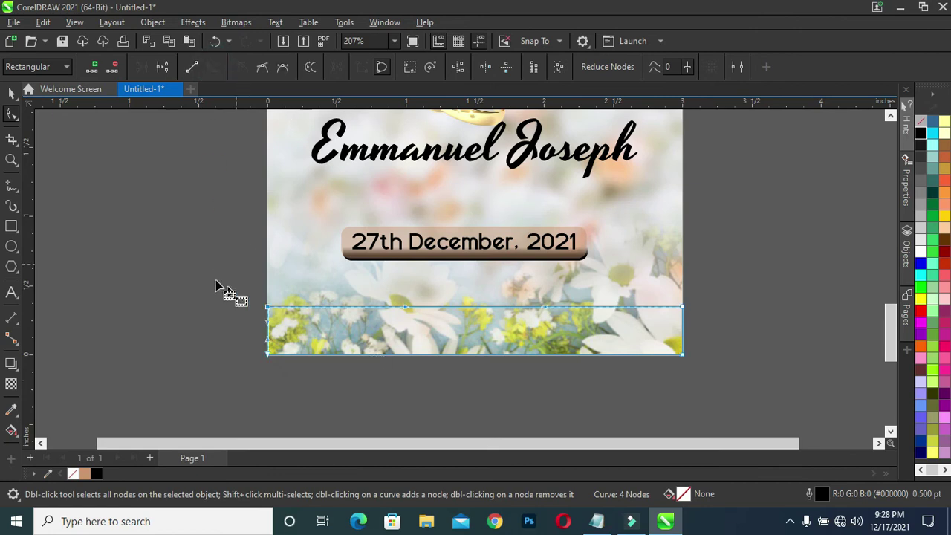
click(216, 283)
click(269, 308)
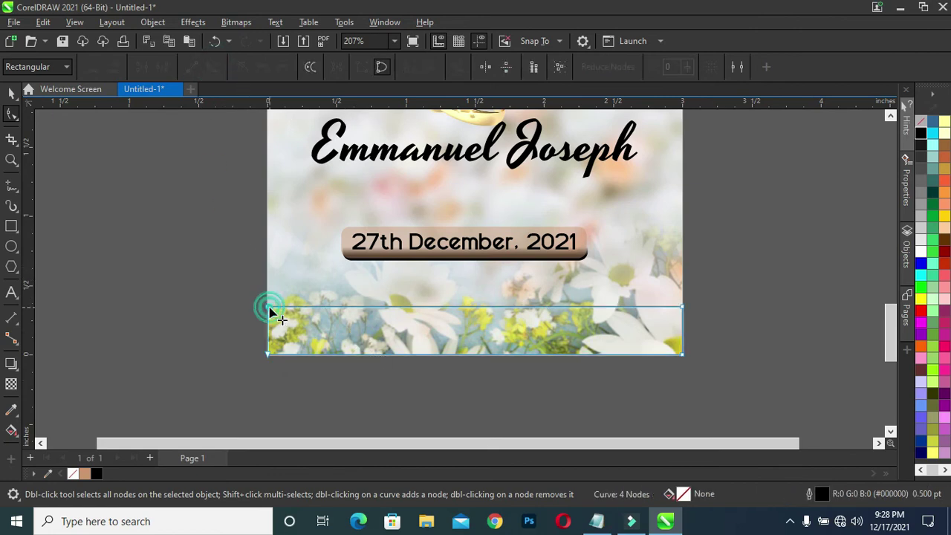
drag(230, 286, 305, 320)
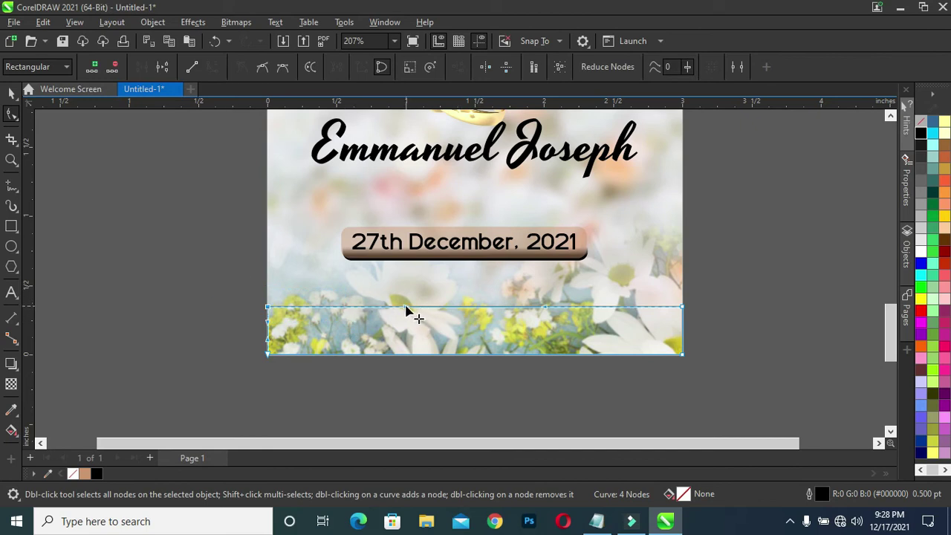
drag(406, 307, 403, 357)
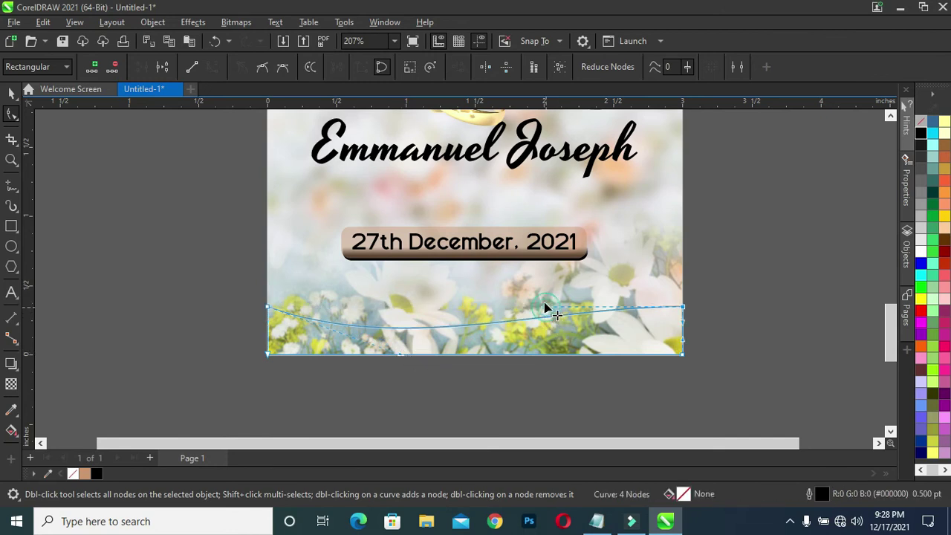
drag(544, 307, 541, 280)
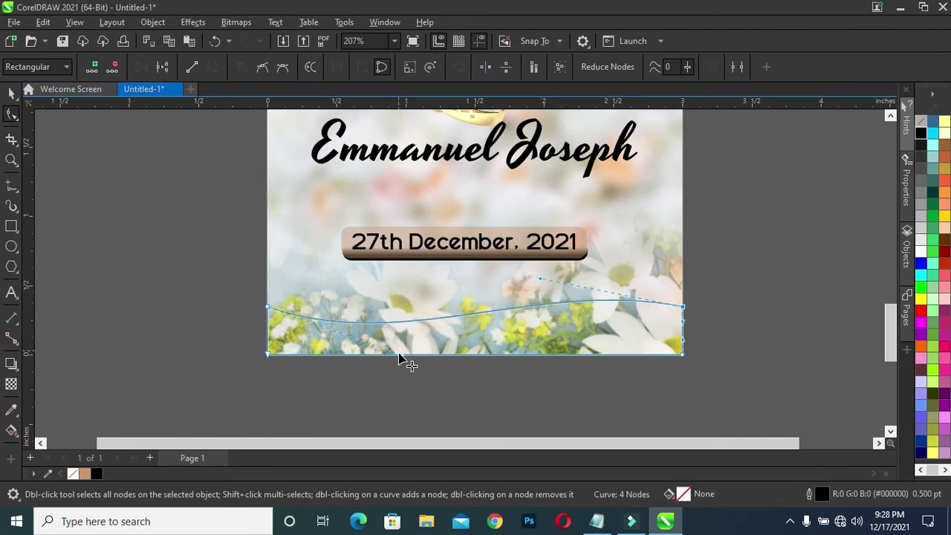
drag(392, 355, 422, 366)
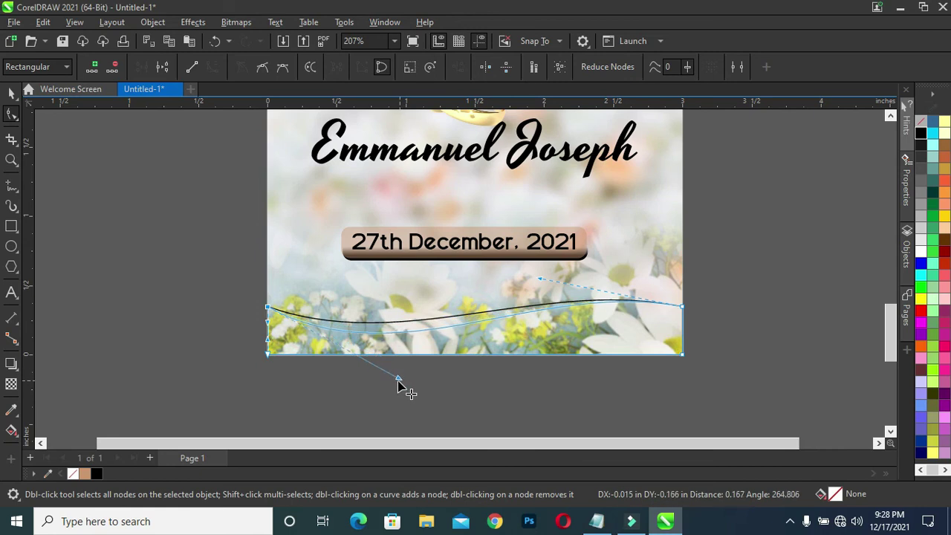
drag(540, 286, 541, 281)
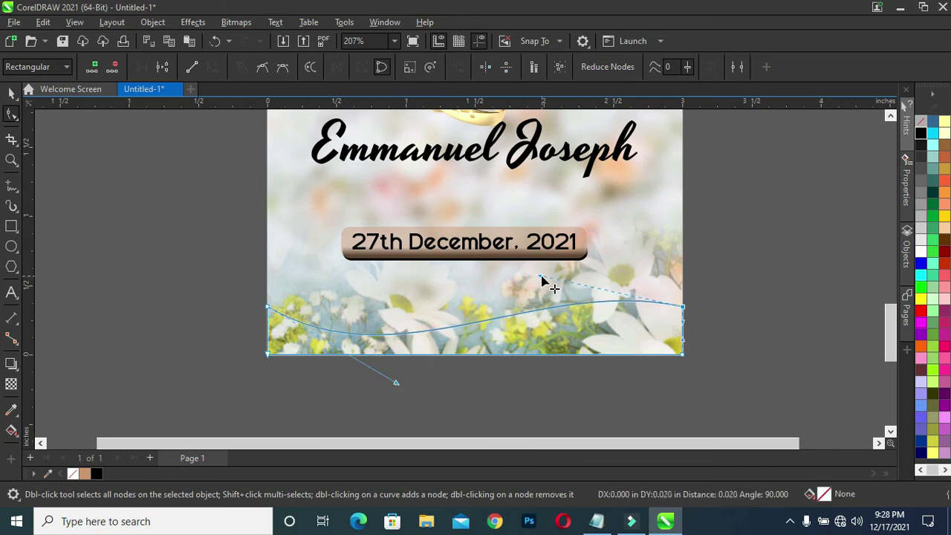
Select the finished wave shape and zoom out to view the flyer
click(10, 94)
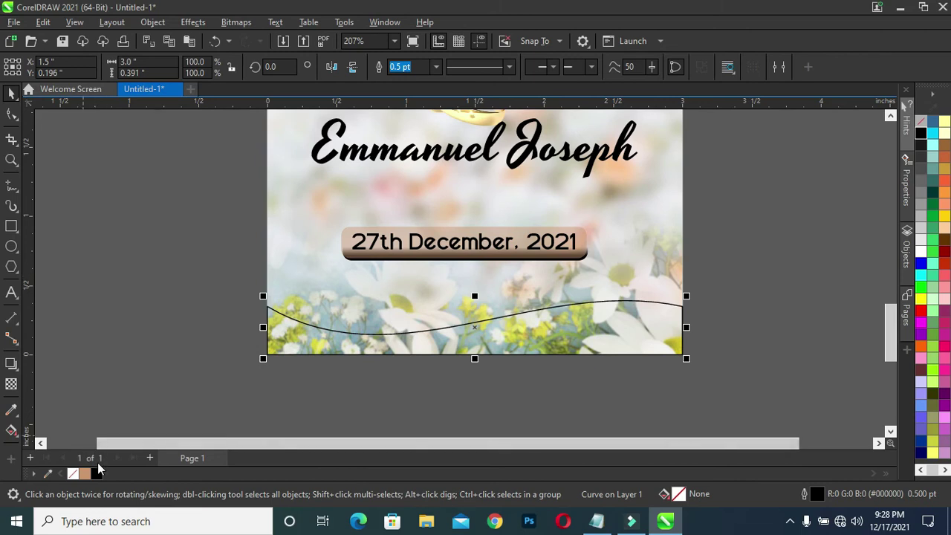
scroll(523, 316, down, 2)
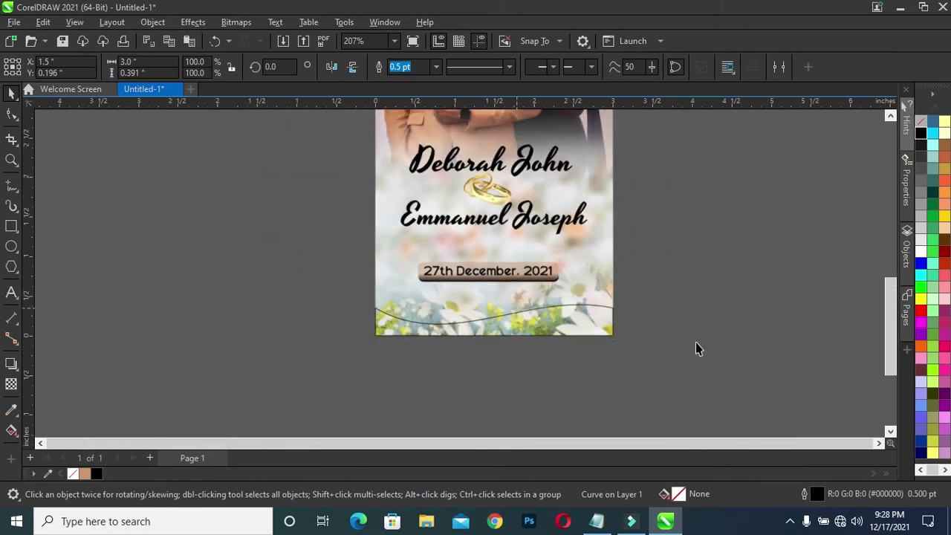
drag(888, 363, 883, 328)
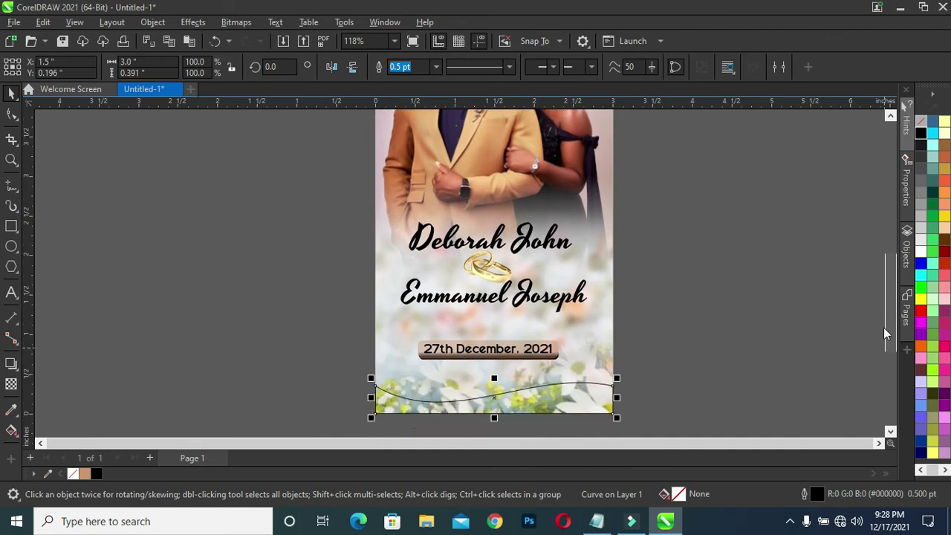
click(11, 410)
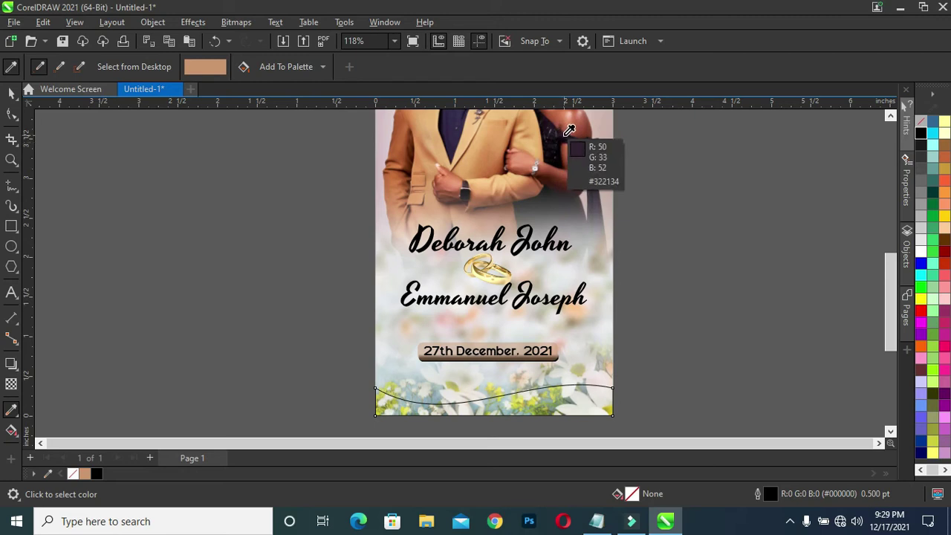
Fill the wave with dark plum #322134 sampled from the couple photo
click(563, 134)
click(528, 399)
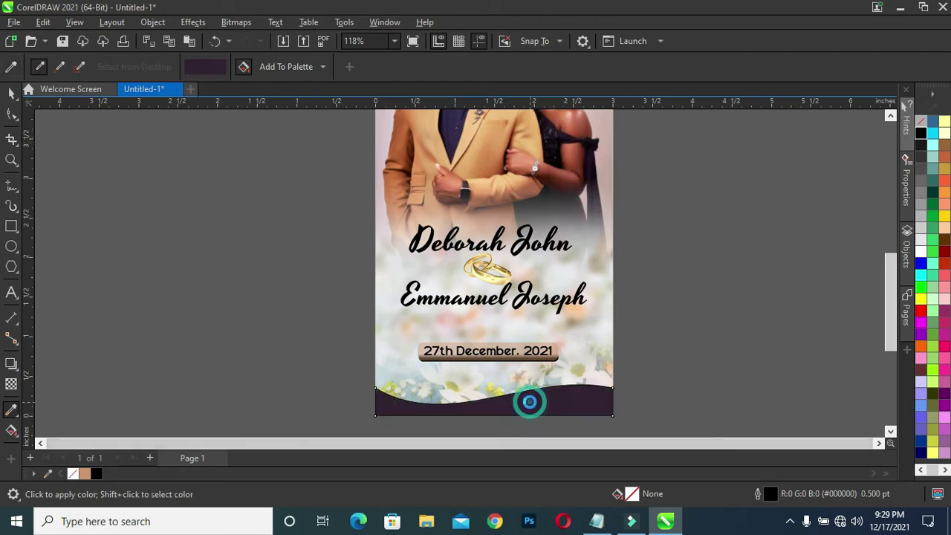
click(11, 91)
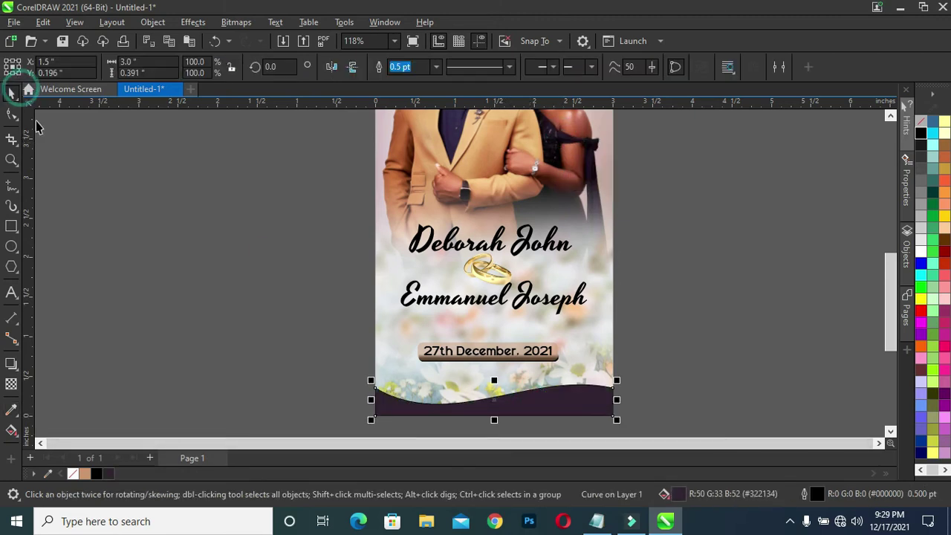
click(158, 343)
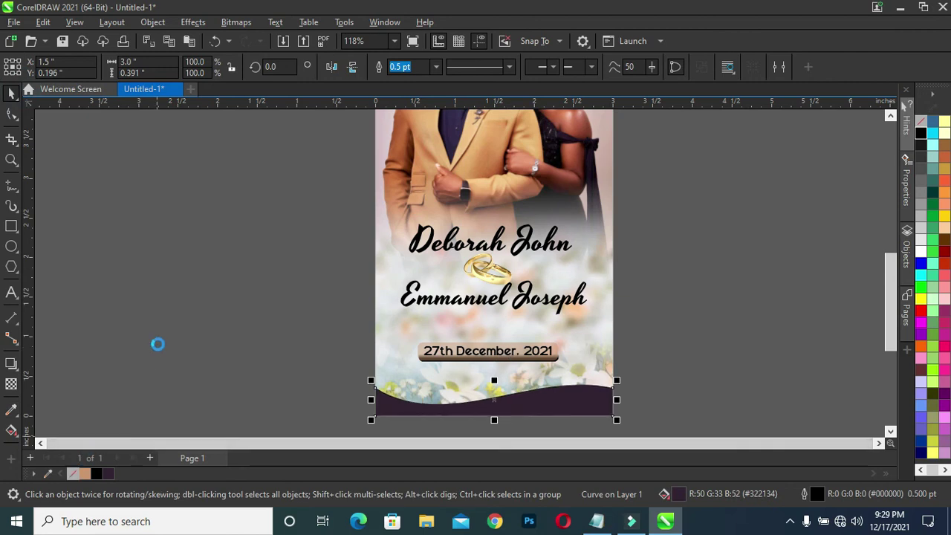
Nudge the purple wave shape slightly upward
drag(894, 334, 892, 350)
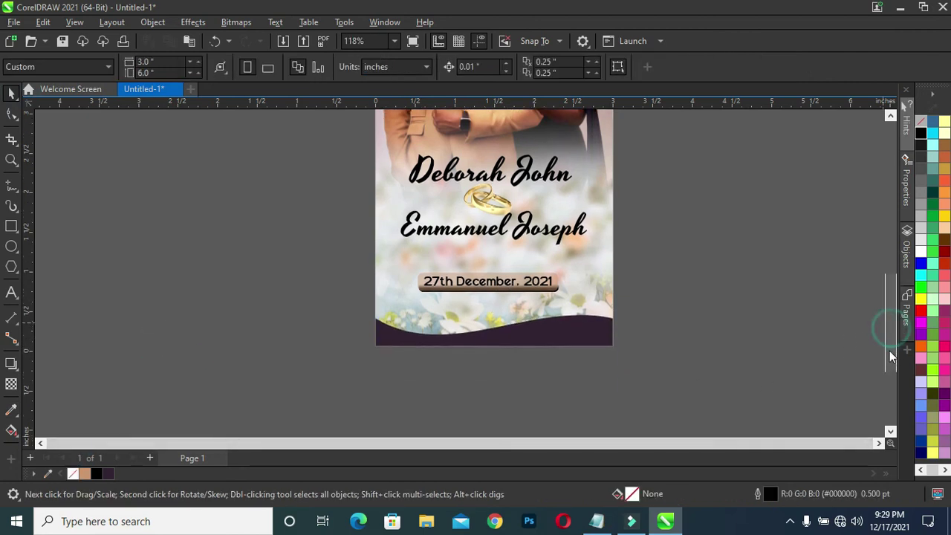
scroll(583, 313, up, 1)
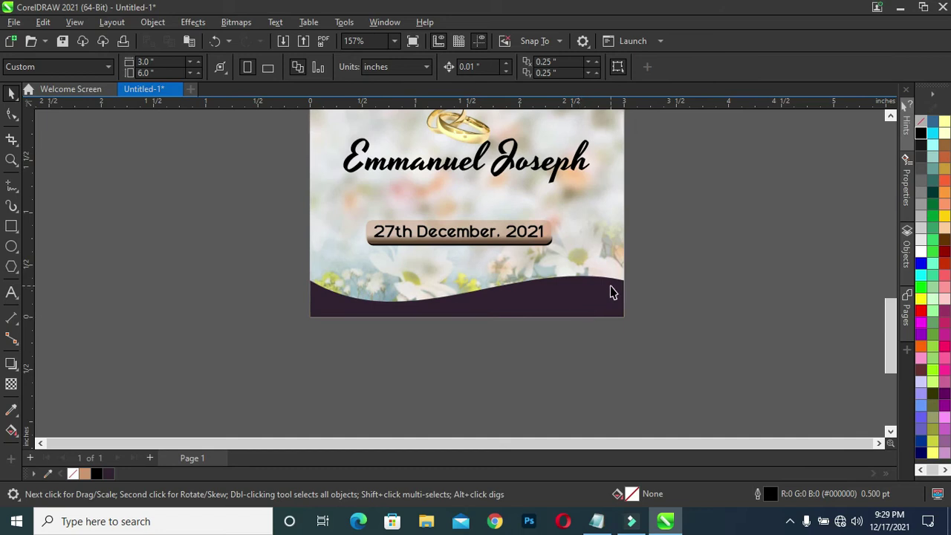
scroll(611, 292, down, 2)
drag(885, 361, 884, 319)
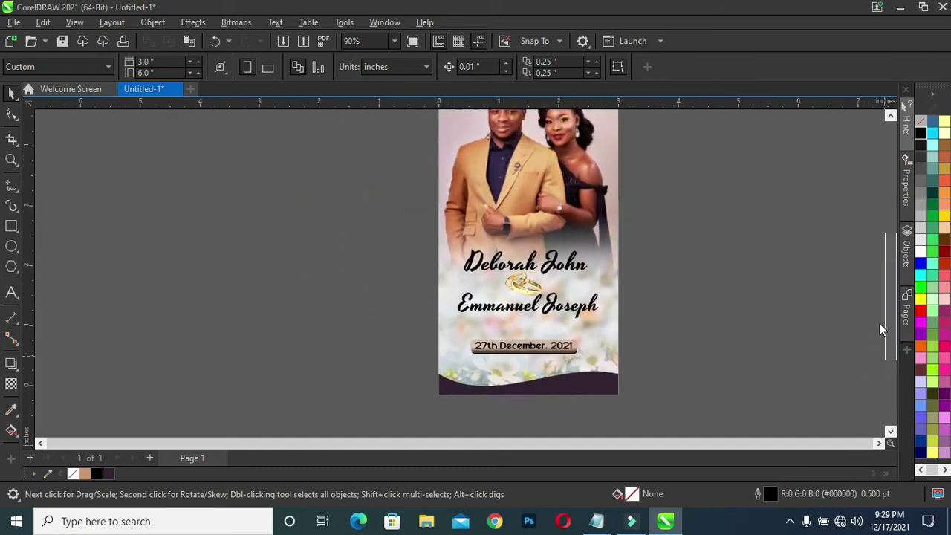
scroll(579, 389, up, 1)
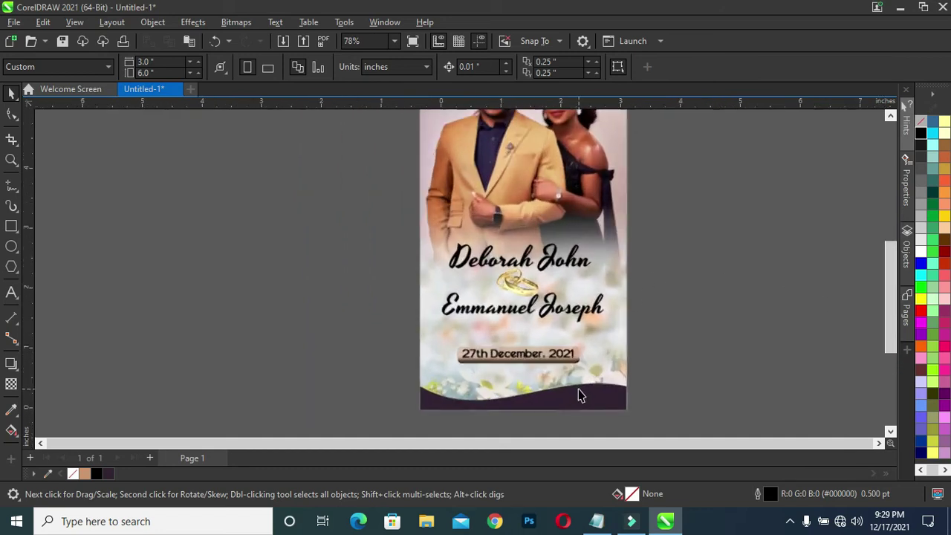
scroll(575, 392, up, 2)
click(570, 395)
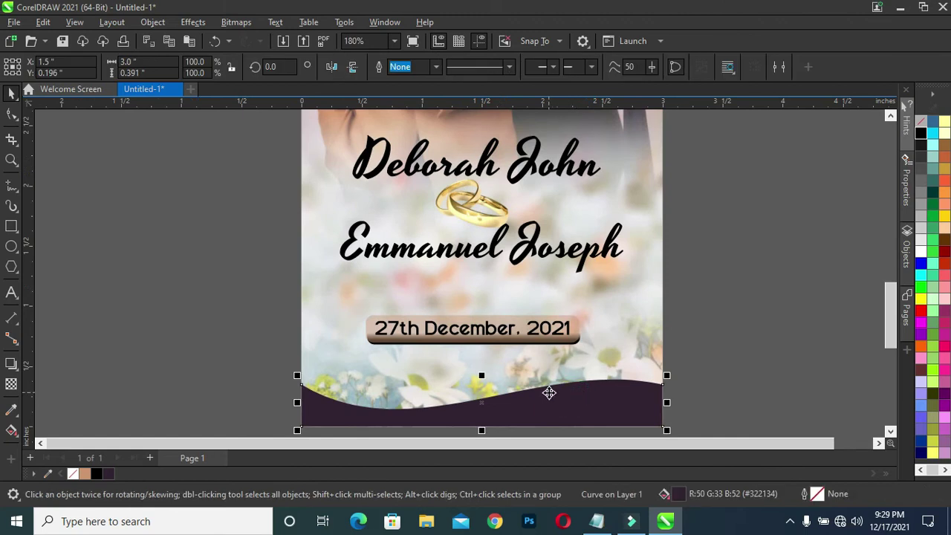
drag(549, 392, 547, 384)
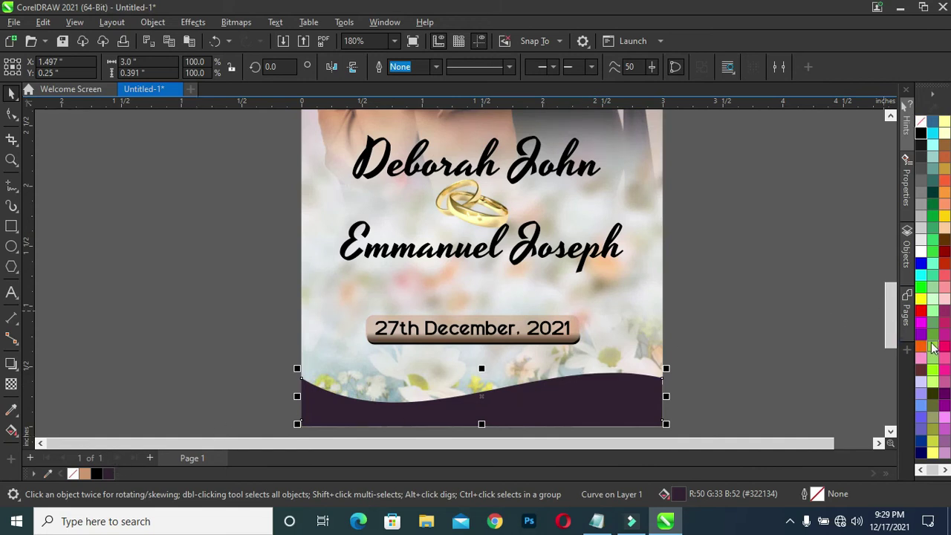
drag(889, 336, 889, 310)
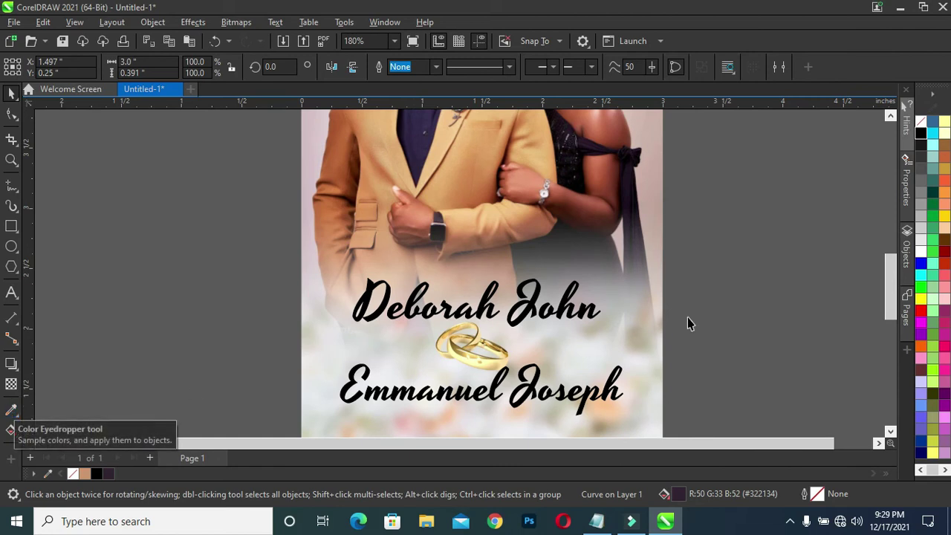
drag(891, 295, 884, 307)
scroll(636, 265, down, 1)
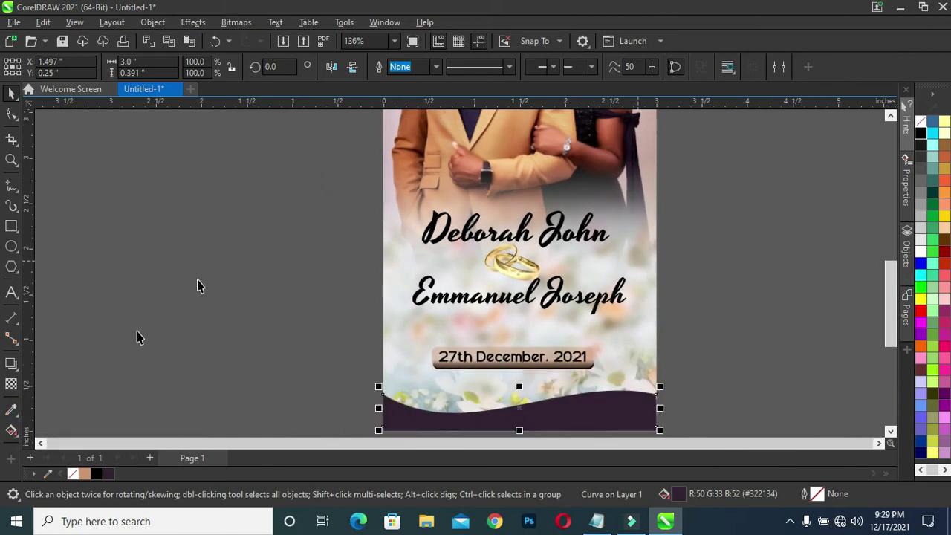
click(8, 416)
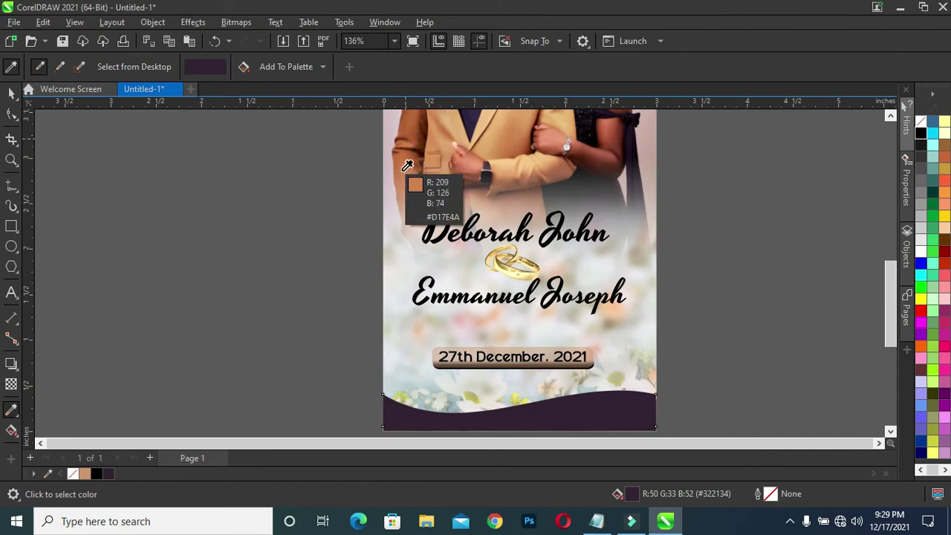
Fill the wave with the orange (#D17E4A) sampled from the groom's suit using the eyedropper
click(400, 170)
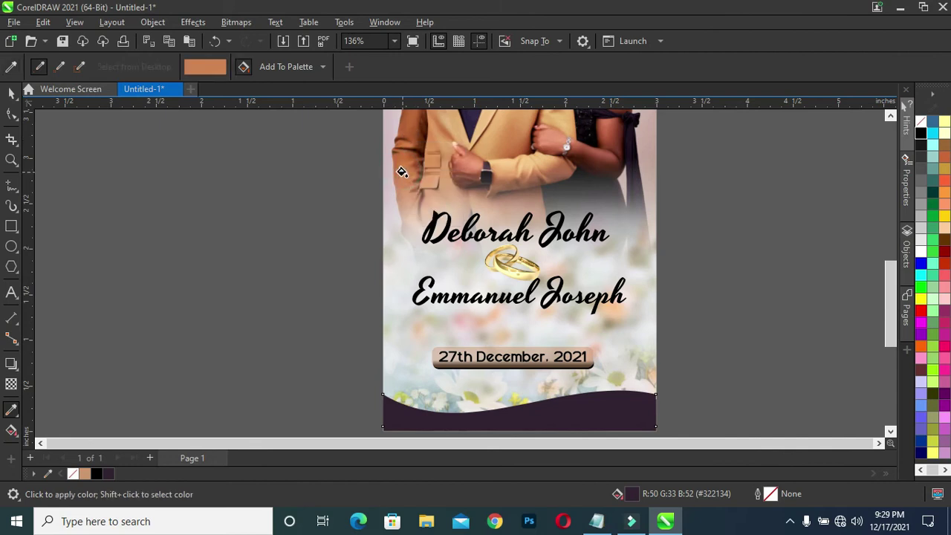
click(562, 410)
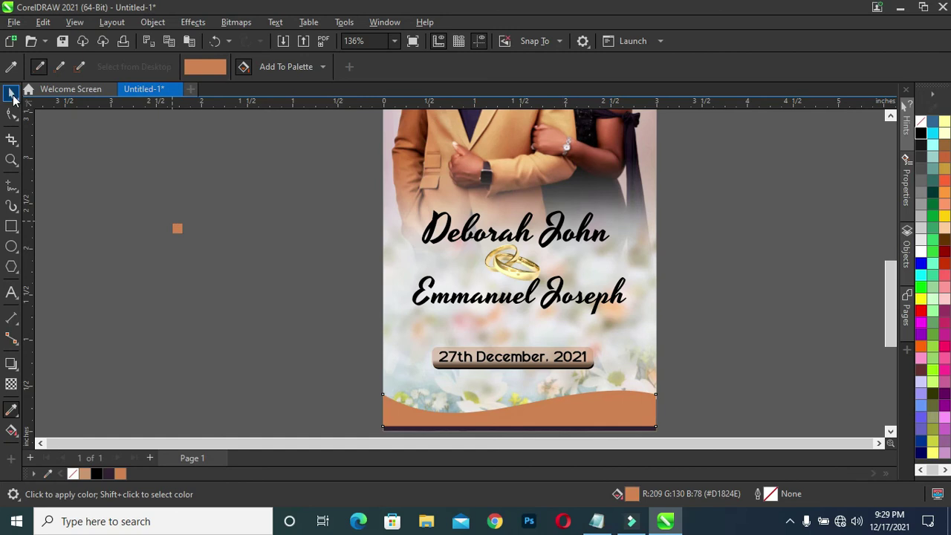
click(12, 94)
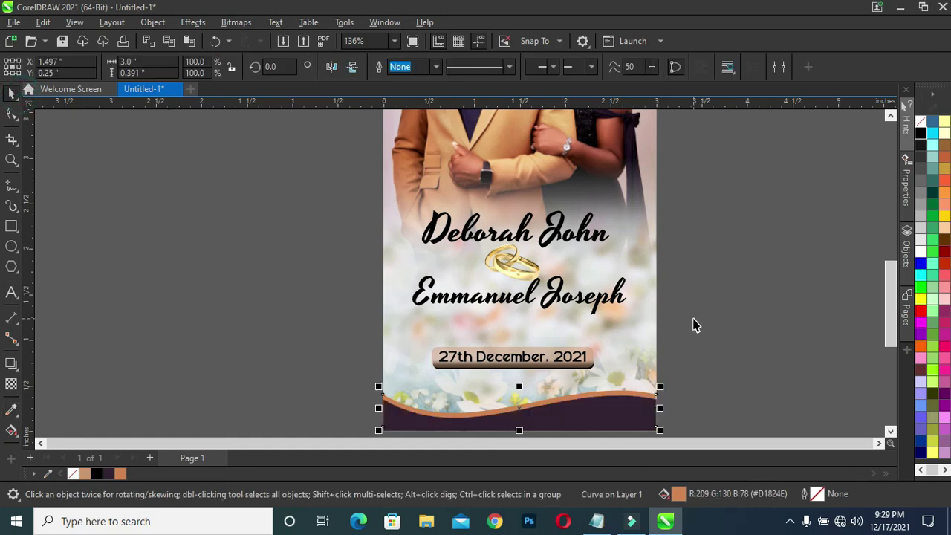
scroll(694, 319, down, 2)
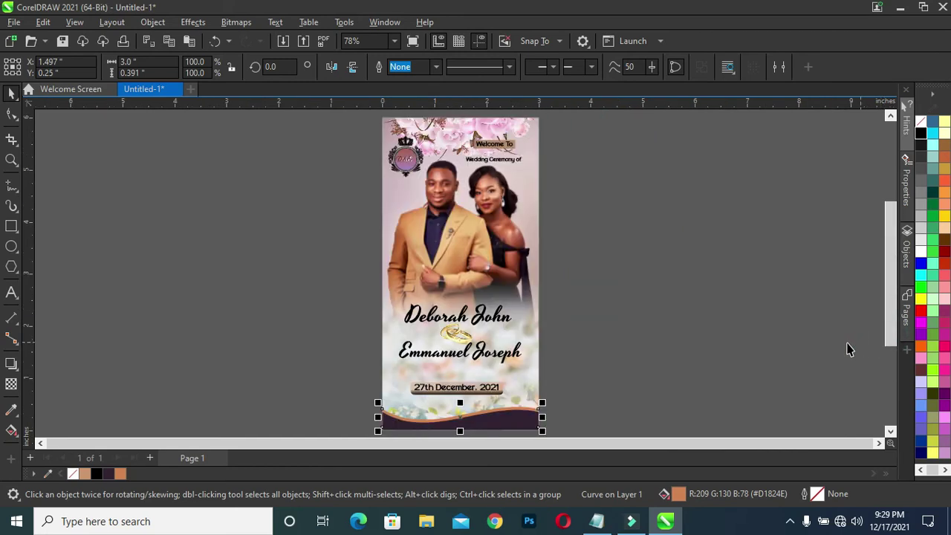
click(597, 326)
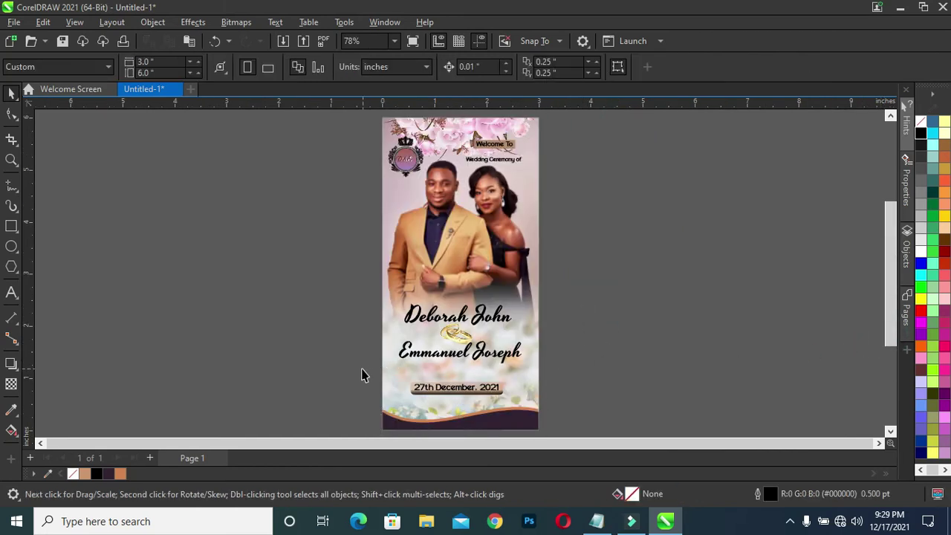
Move the 27th December, 2021 date badge and its text slightly higher on the card
scroll(474, 407, up, 2)
scroll(463, 395, up, 1)
drag(267, 355, 600, 425)
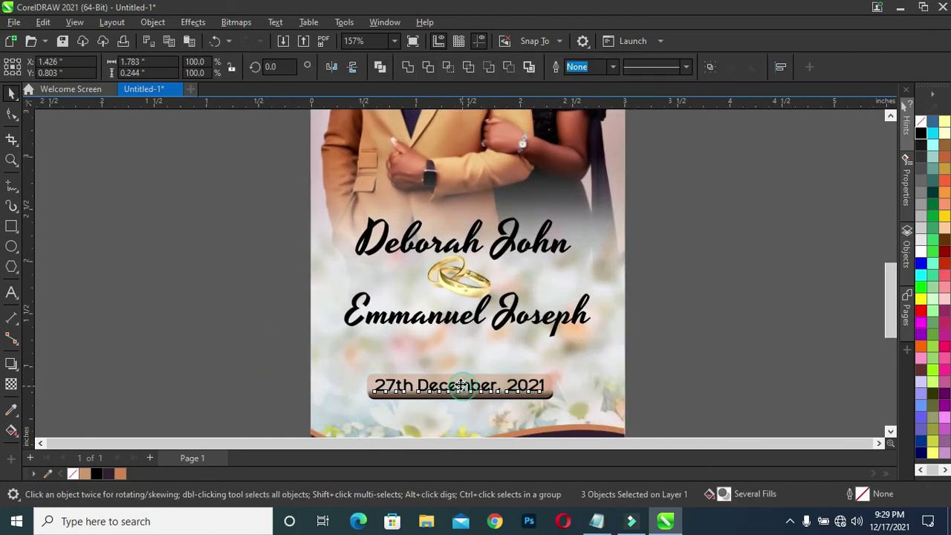
drag(459, 387, 461, 375)
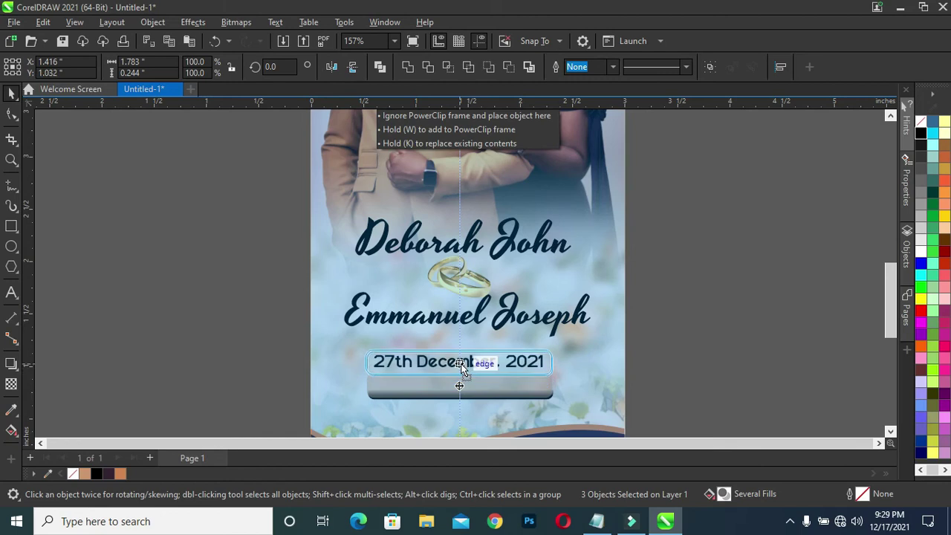
drag(461, 375, 462, 382)
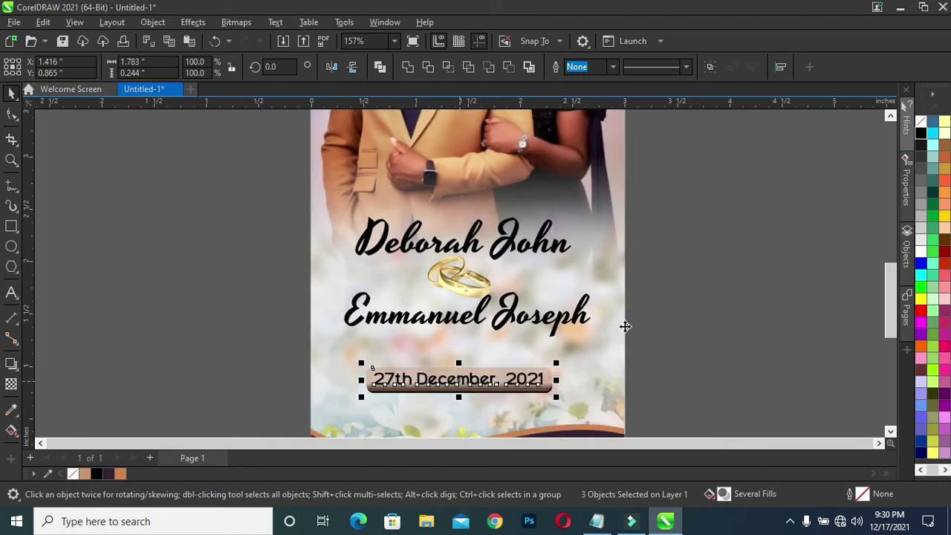
click(693, 318)
Fit the page in the window, then zoom in on the wedding rings
key(shift+F4)
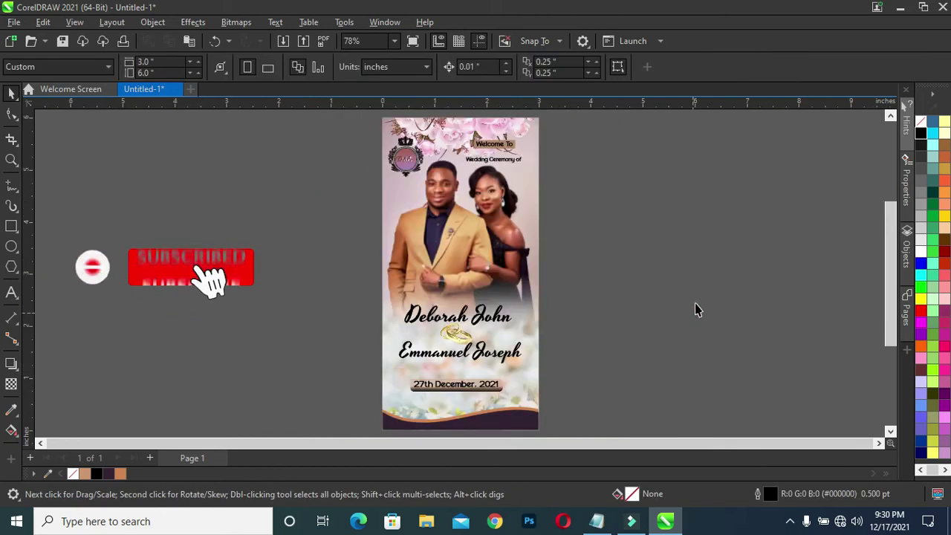
scroll(454, 340, up, 2)
scroll(454, 340, up, 1)
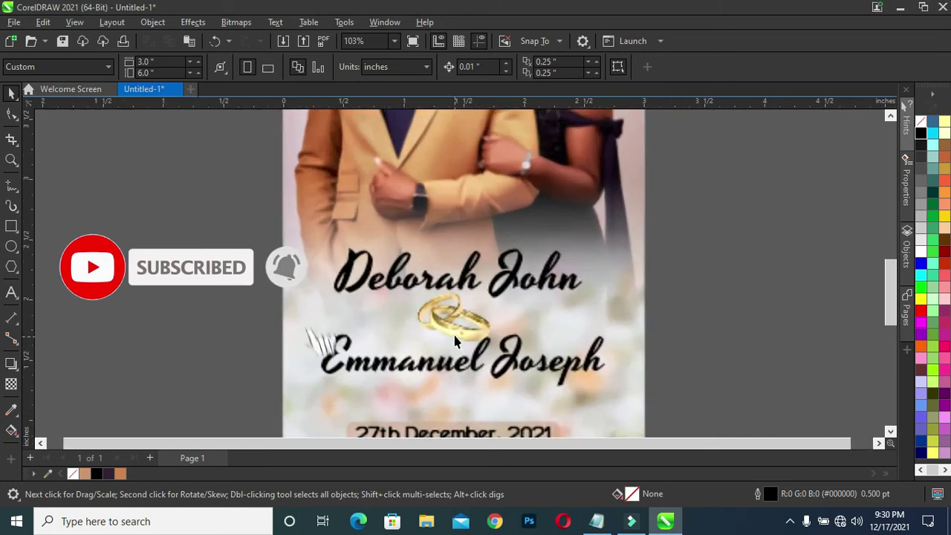
scroll(454, 341, up, 1)
scroll(426, 318, up, 3)
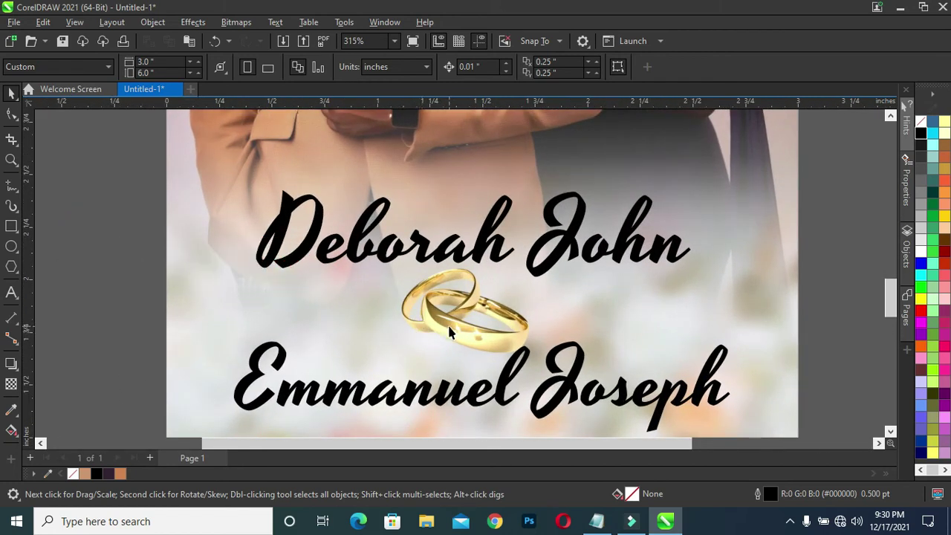
Make the wedding rings image about 40% transparent
click(439, 327)
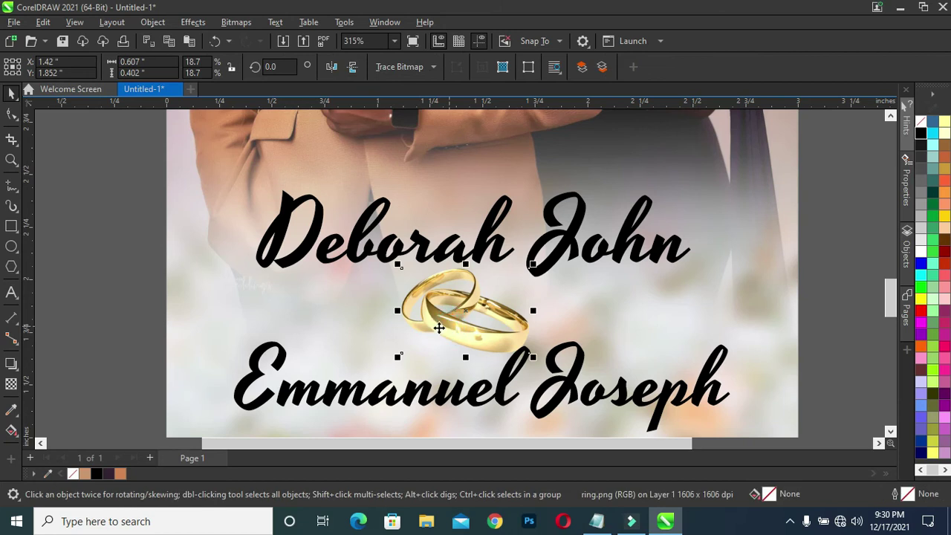
click(11, 385)
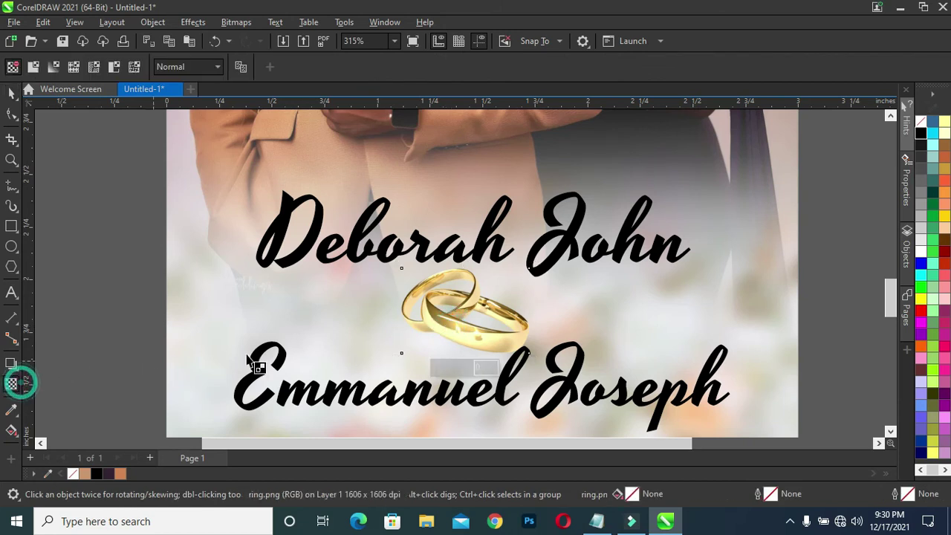
click(434, 369)
drag(453, 374, 452, 371)
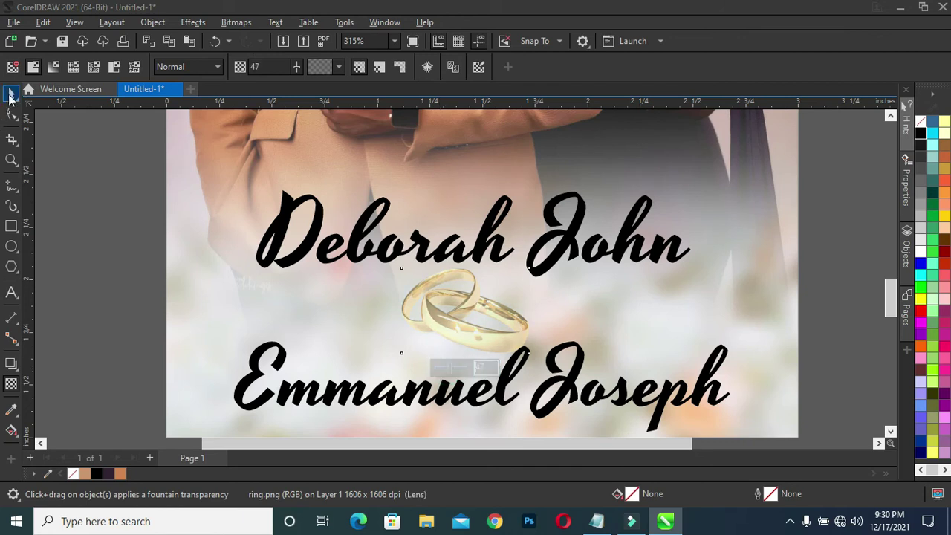
click(11, 93)
Add the text 'Weds' with a capital W just left of the page
click(12, 291)
click(92, 240)
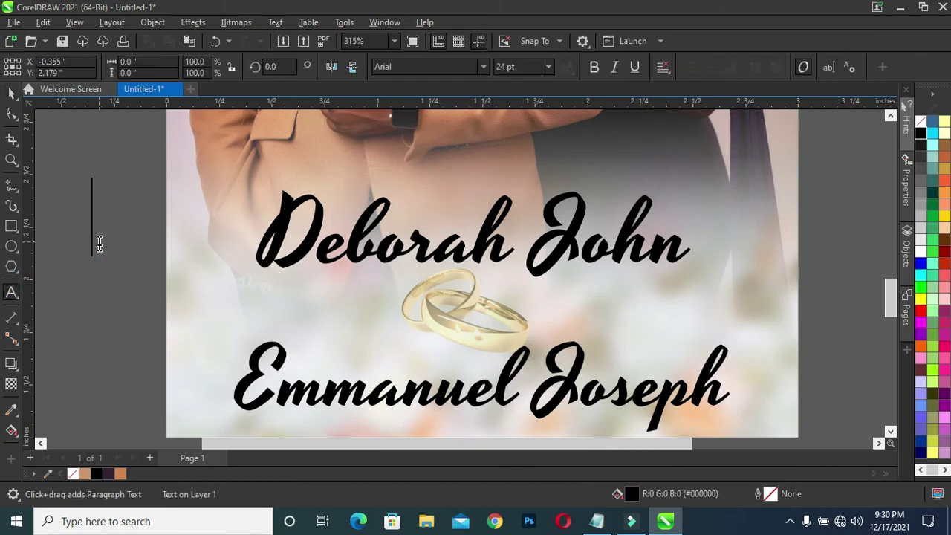
text(weds)
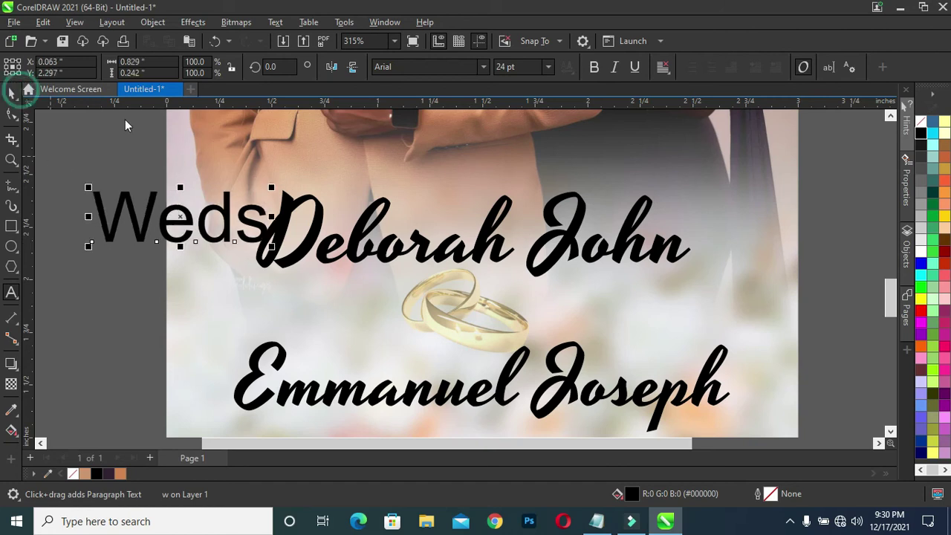
key(Home)
key(Delete)
text(W)
key(ctrl+space)
click(483, 67)
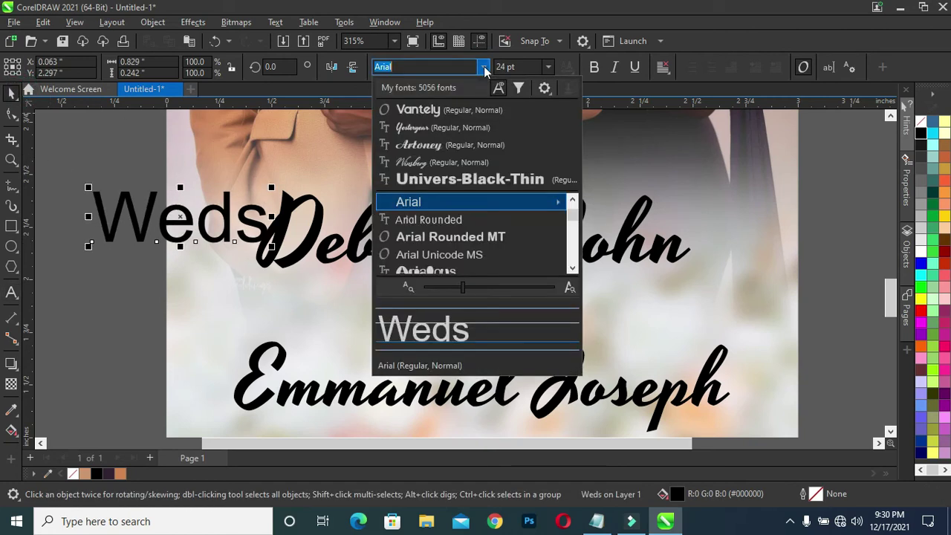
Set Weds in Winsberg, shrink it onto the rings, and fill it red with a brown outline
click(423, 161)
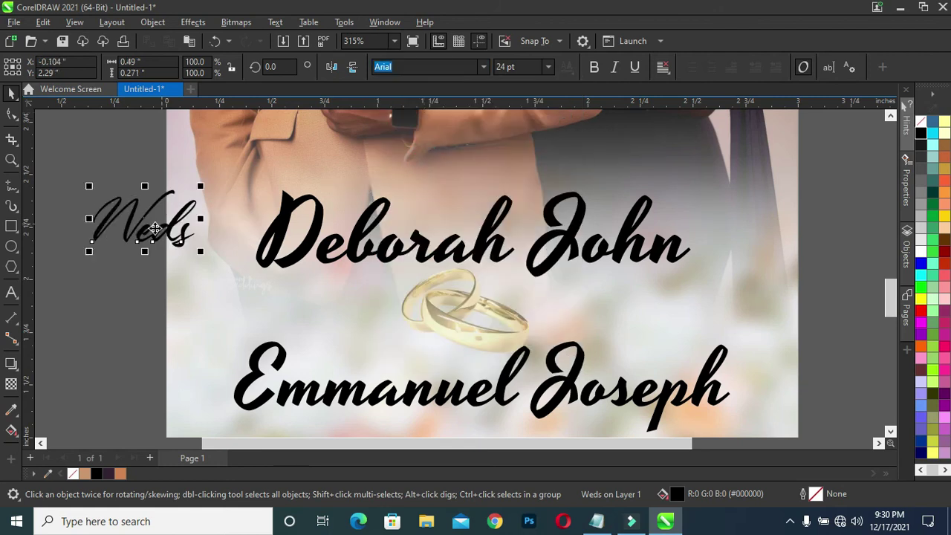
drag(89, 187, 113, 199)
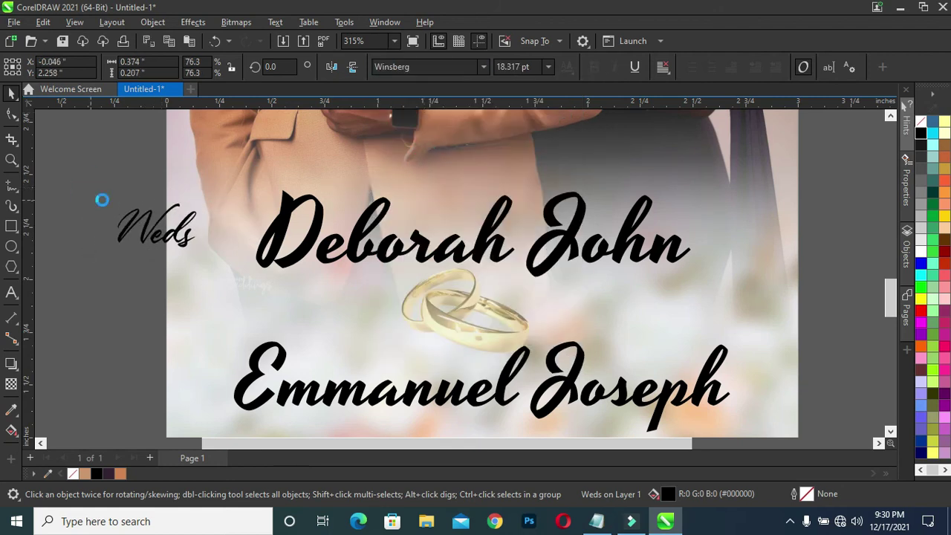
drag(156, 226, 460, 318)
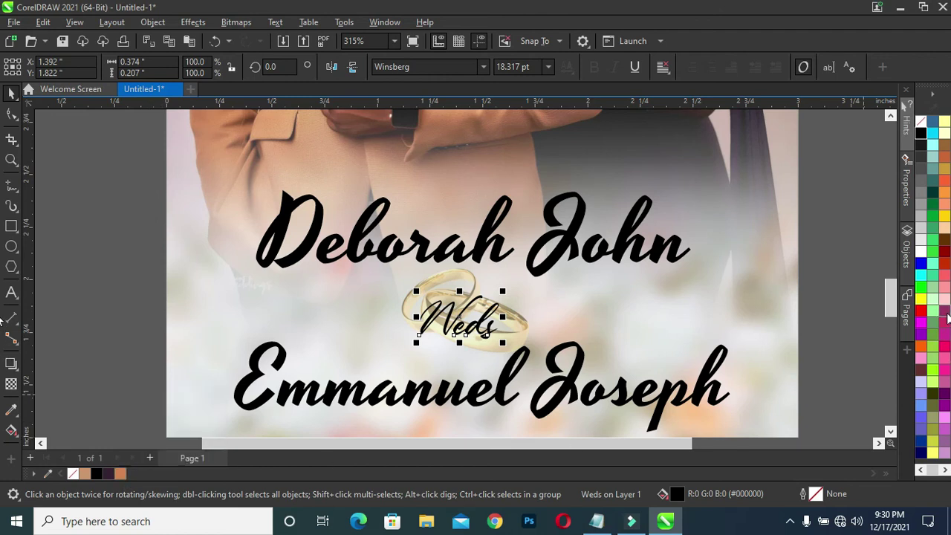
click(921, 312)
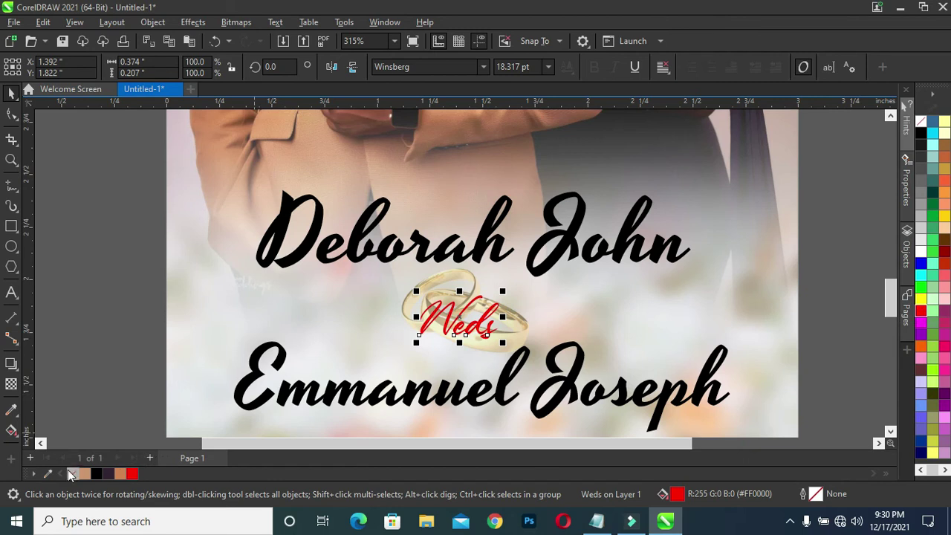
right_click(117, 471)
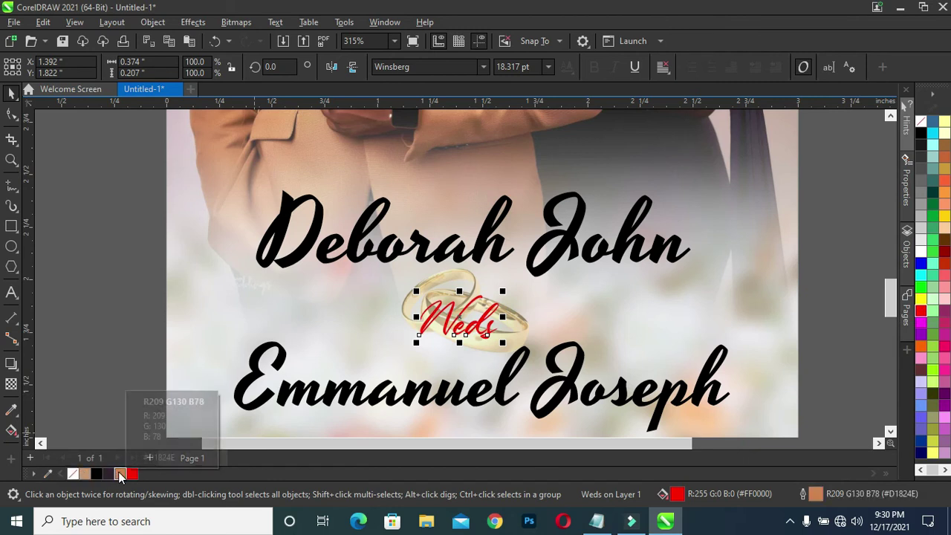
Make the Weds outline 2.0 pt, scaling with the object and drawn behind the fill
double_click(816, 496)
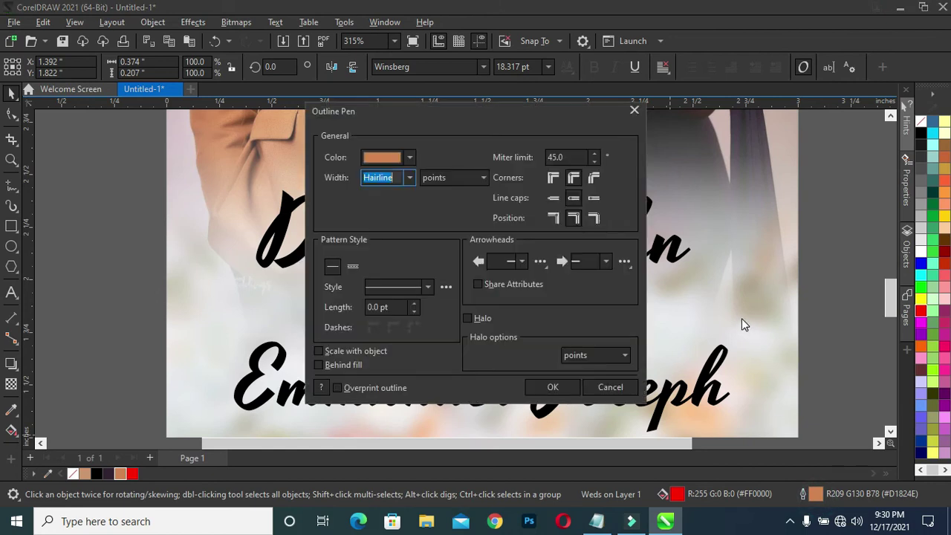
drag(525, 129, 725, 139)
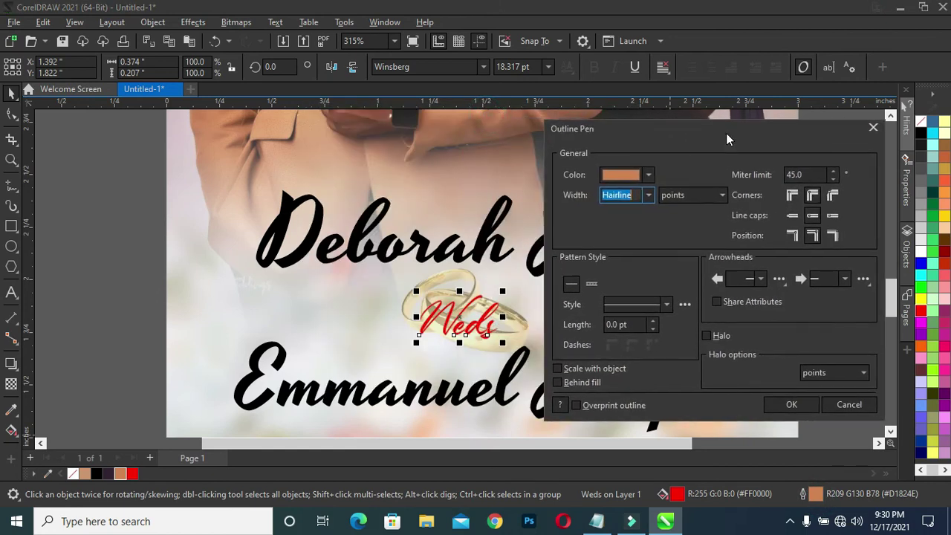
click(649, 195)
click(624, 272)
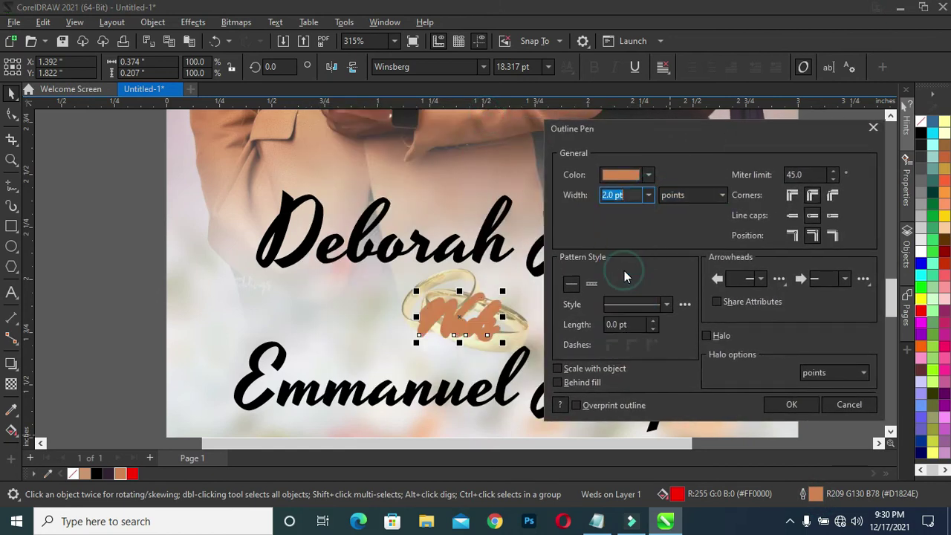
click(557, 369)
click(557, 382)
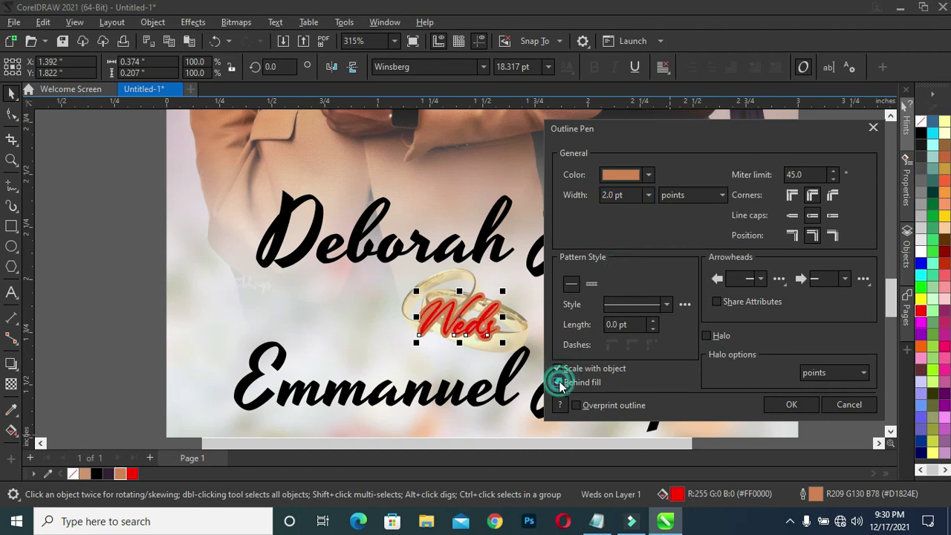
drag(730, 132, 738, 135)
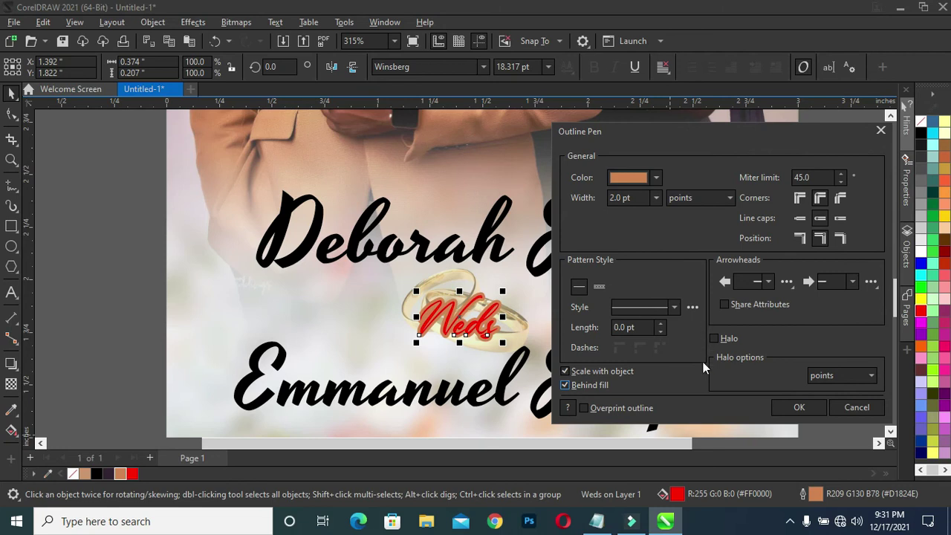
click(800, 408)
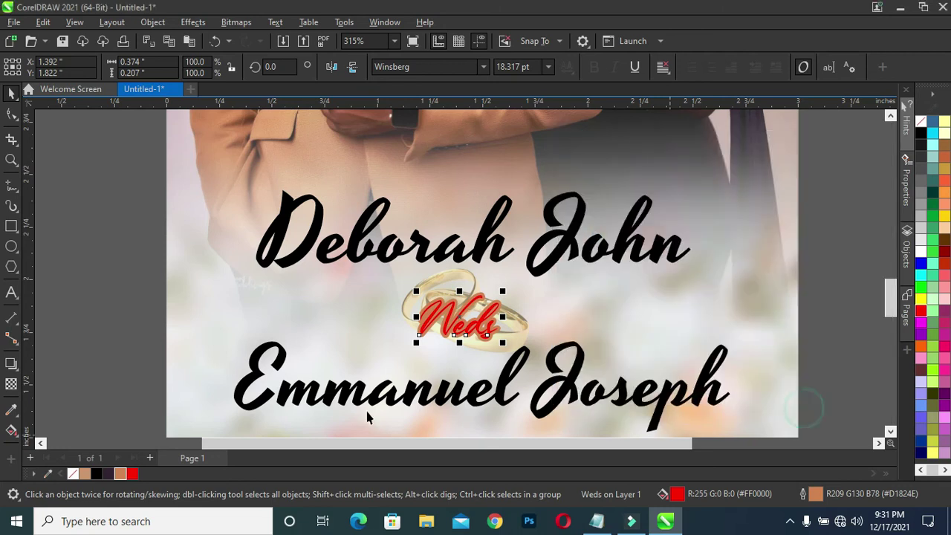
Change the Weds outline colour to black
right_click(96, 473)
scroll(472, 320, down, 1)
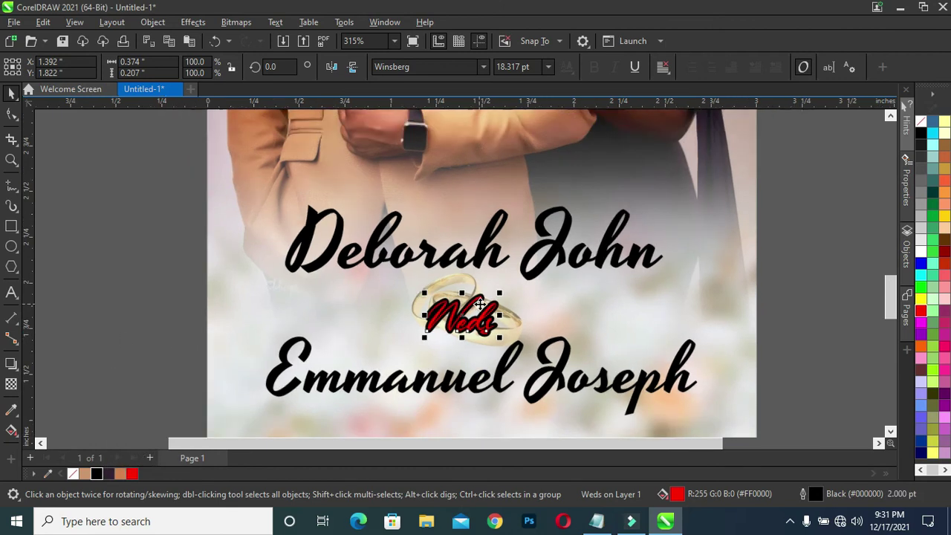
scroll(471, 319, down, 1)
scroll(472, 319, up, 2)
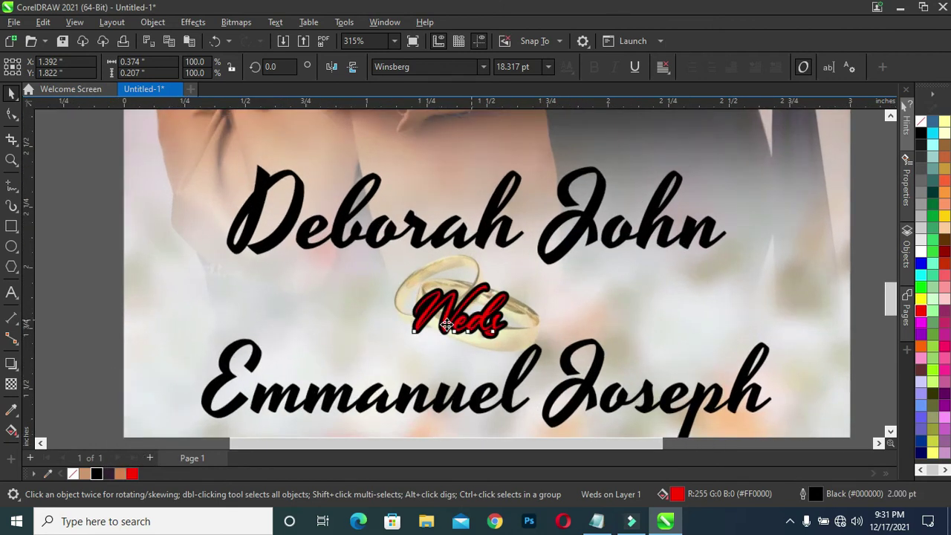
Choose the heart from the Common Shapes basic shapes
click(11, 272)
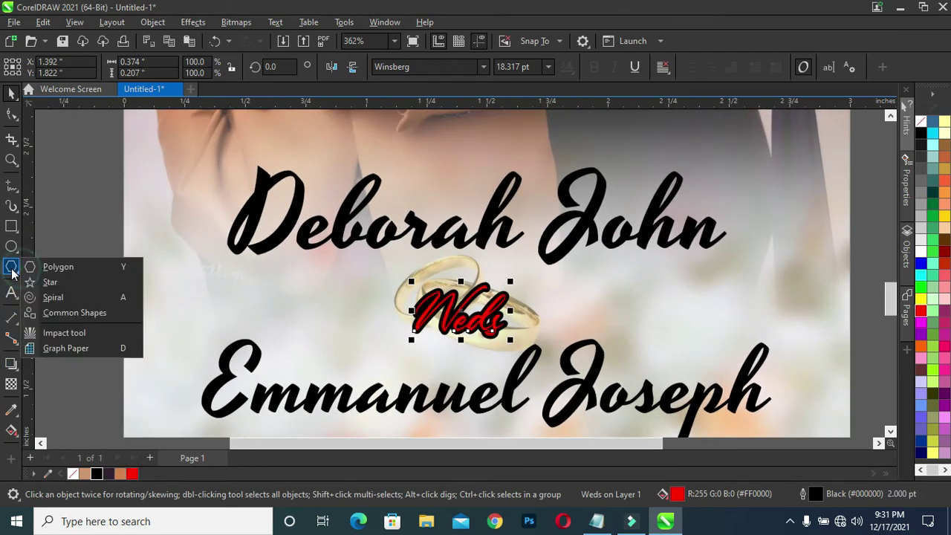
click(64, 312)
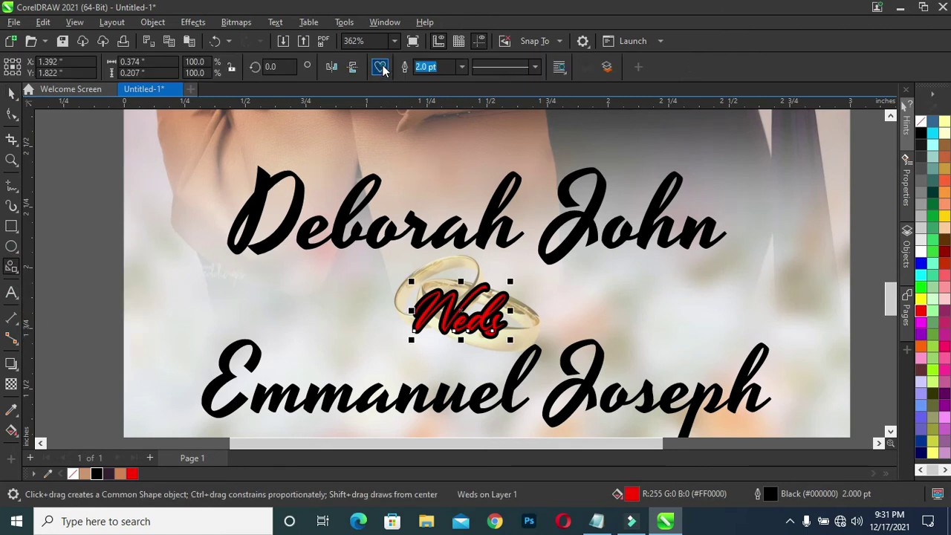
click(380, 67)
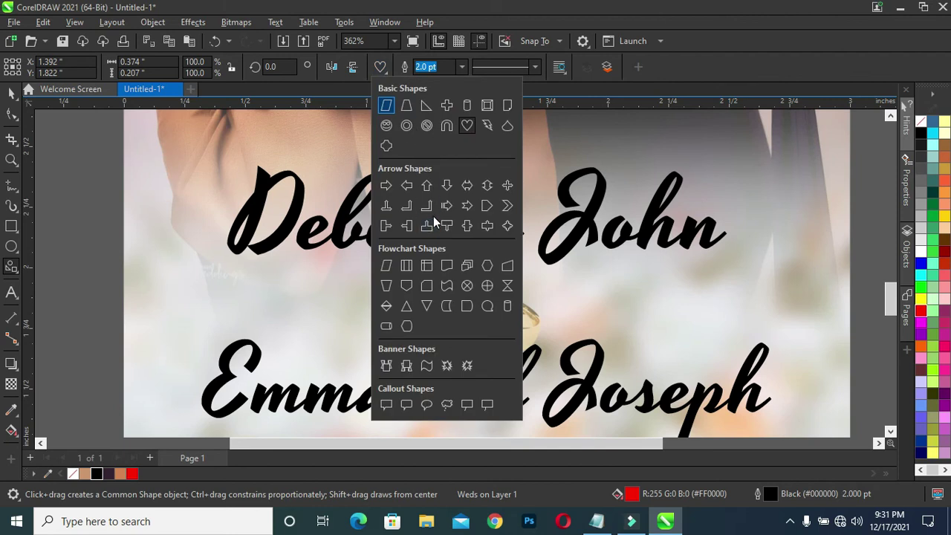
click(464, 128)
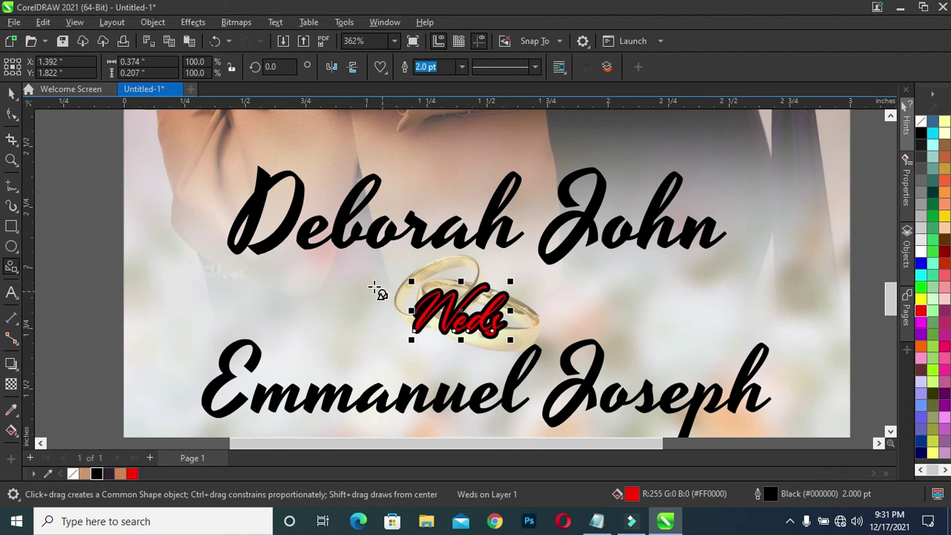
Draw a red, outline-free heart left of Weds, tilted about 24 degrees
drag(373, 280, 403, 322)
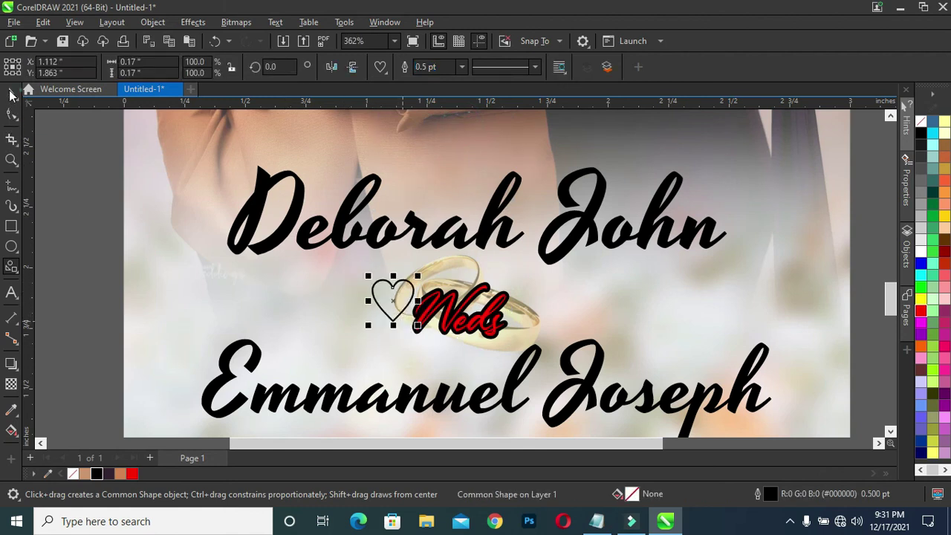
click(11, 92)
click(392, 301)
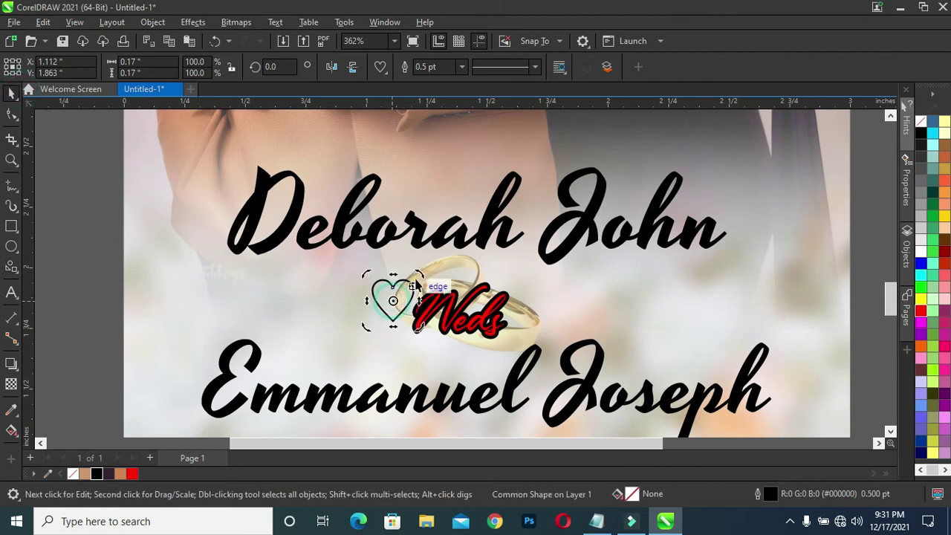
drag(415, 284, 426, 294)
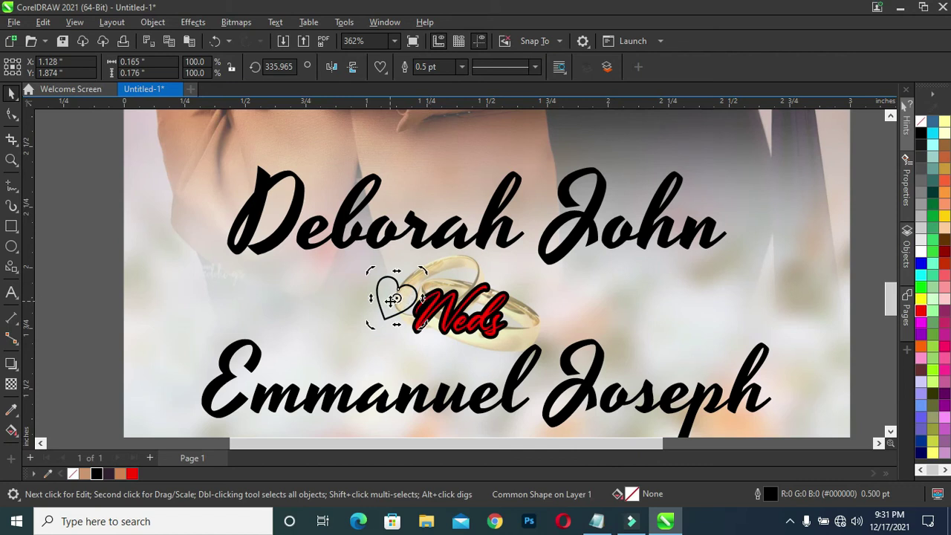
click(72, 403)
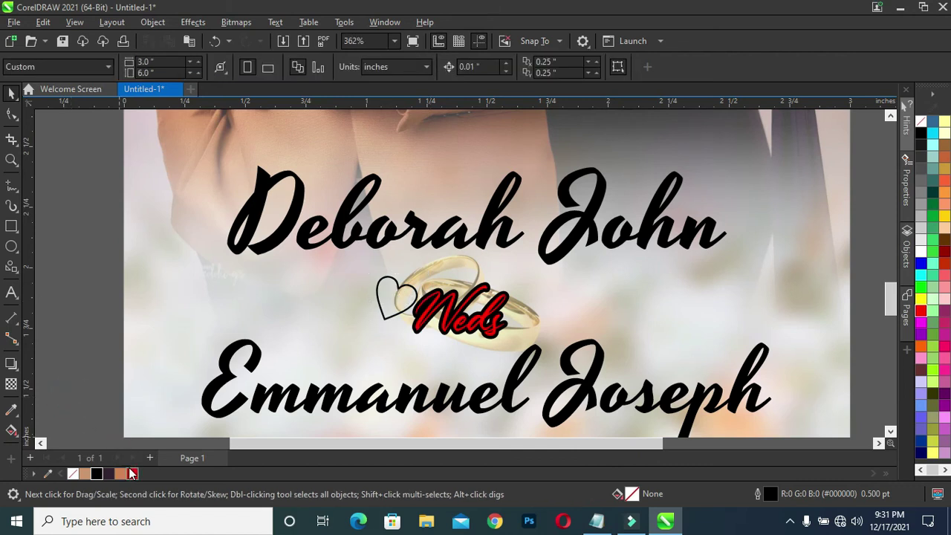
click(384, 292)
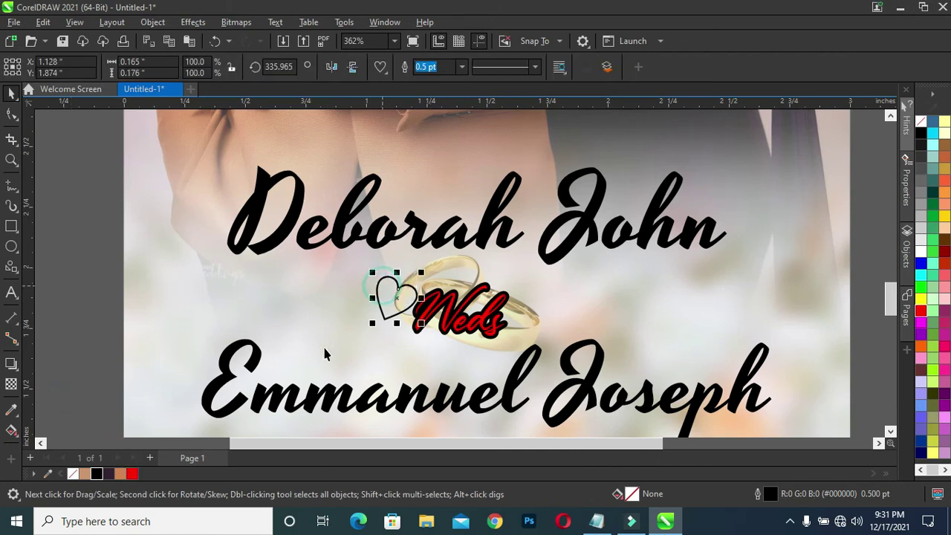
click(131, 474)
right_click(72, 474)
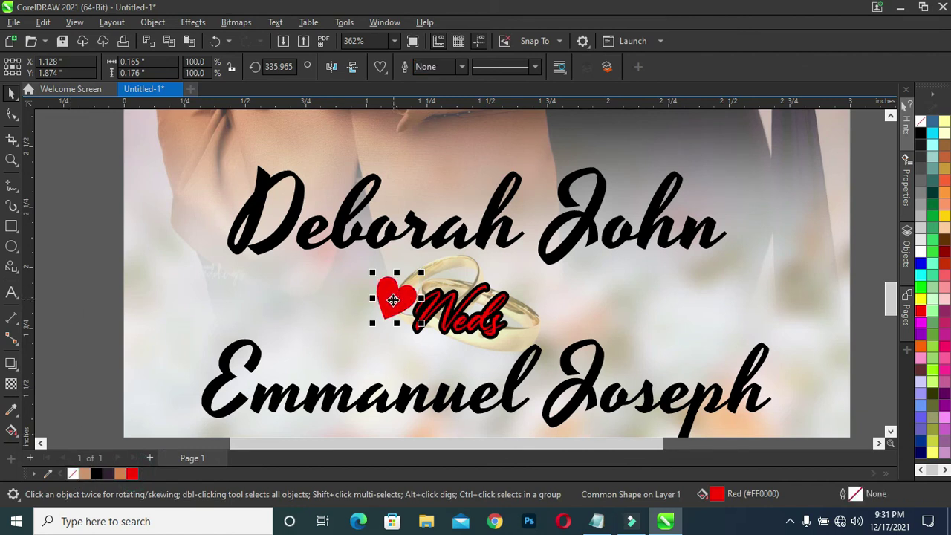
Add a smaller white heart overlapping it, then copy the pair right of Weds, shrunk
drag(393, 300, 376, 309)
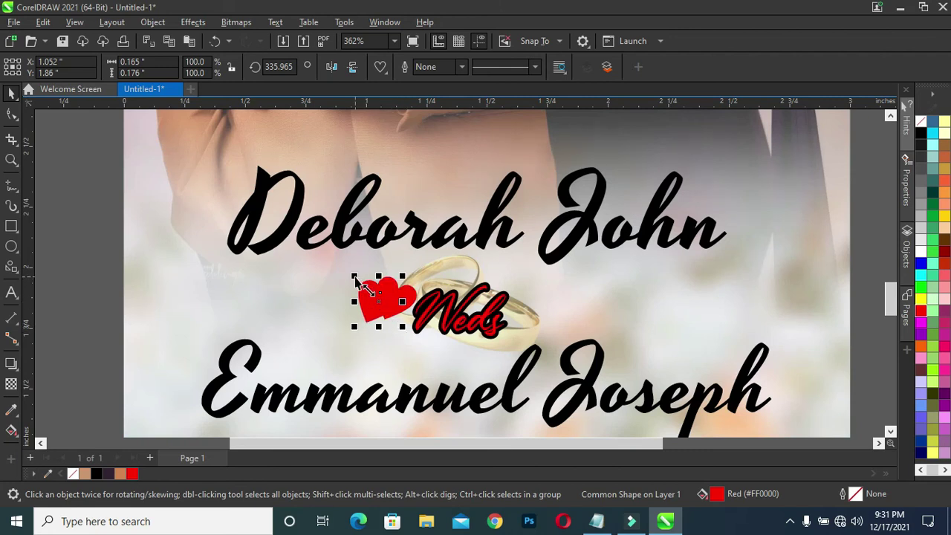
drag(354, 276, 367, 293)
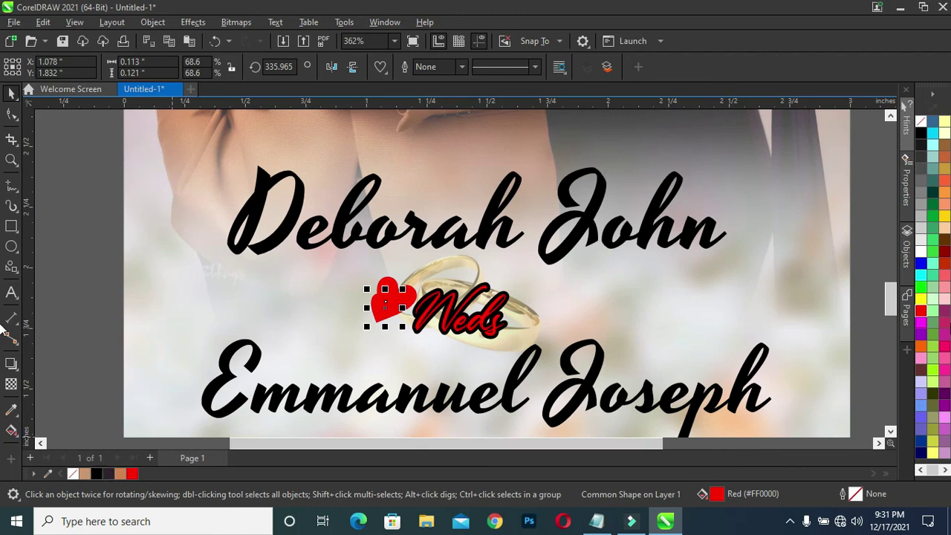
click(920, 251)
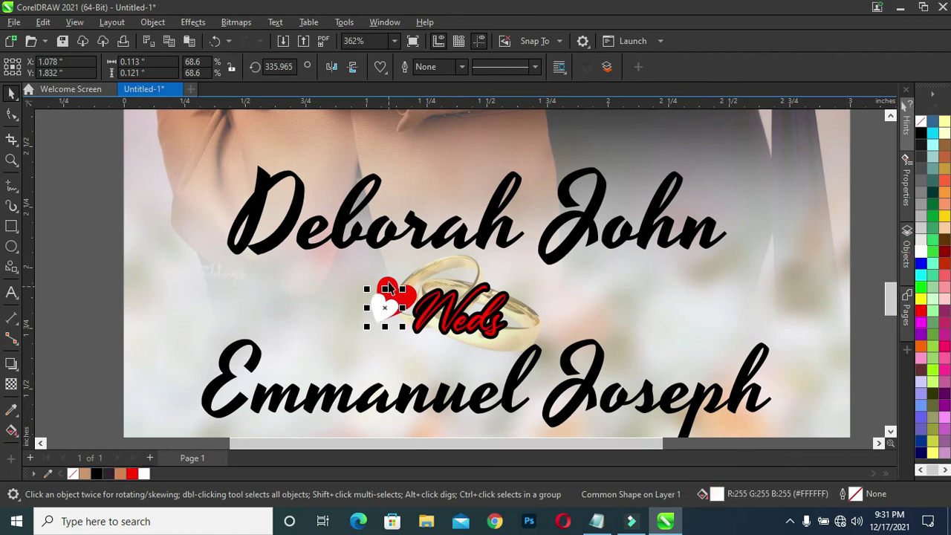
mouse_move(79, 258)
mouse_down()
mouse_move(435, 332)
mouse_move(427, 336)
mouse_up()
drag(390, 298, 535, 310)
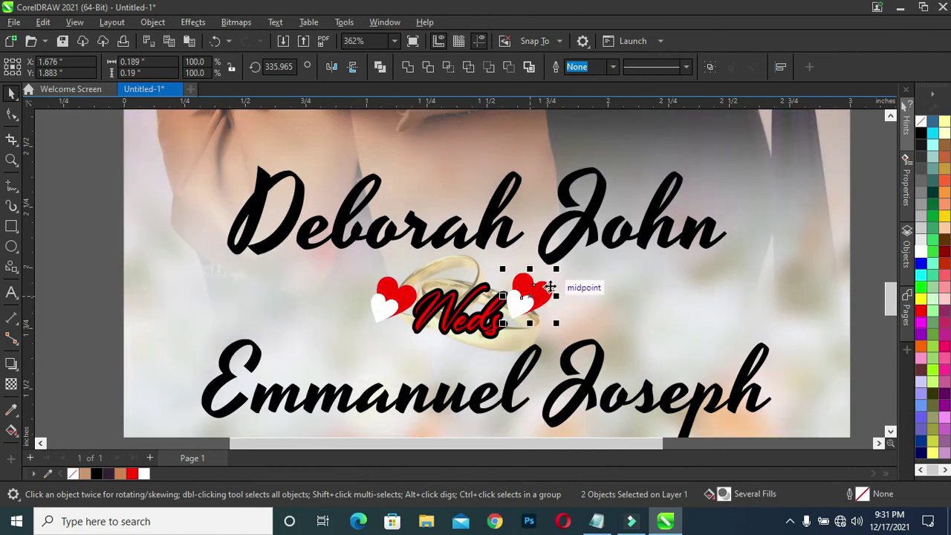
drag(561, 277, 545, 292)
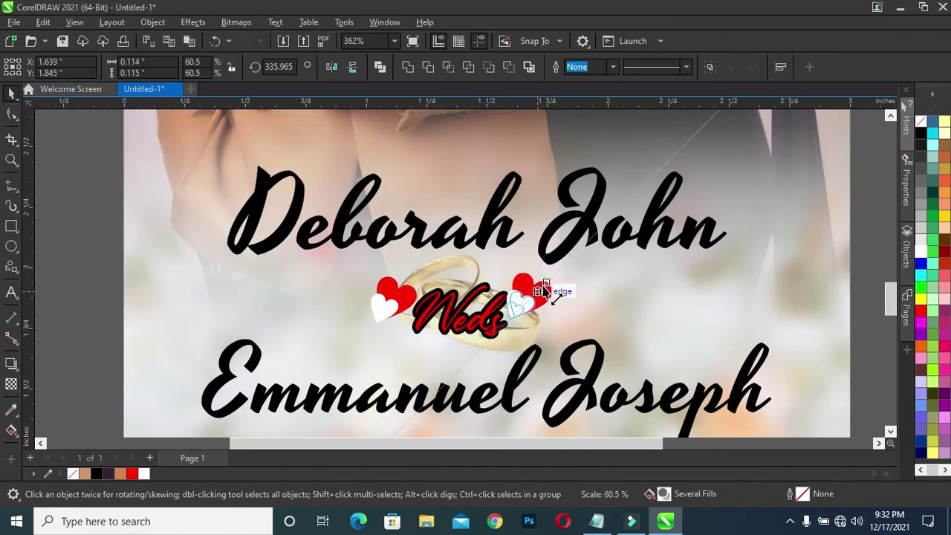
Shrink the left pair of hearts to about 78%
click(87, 304)
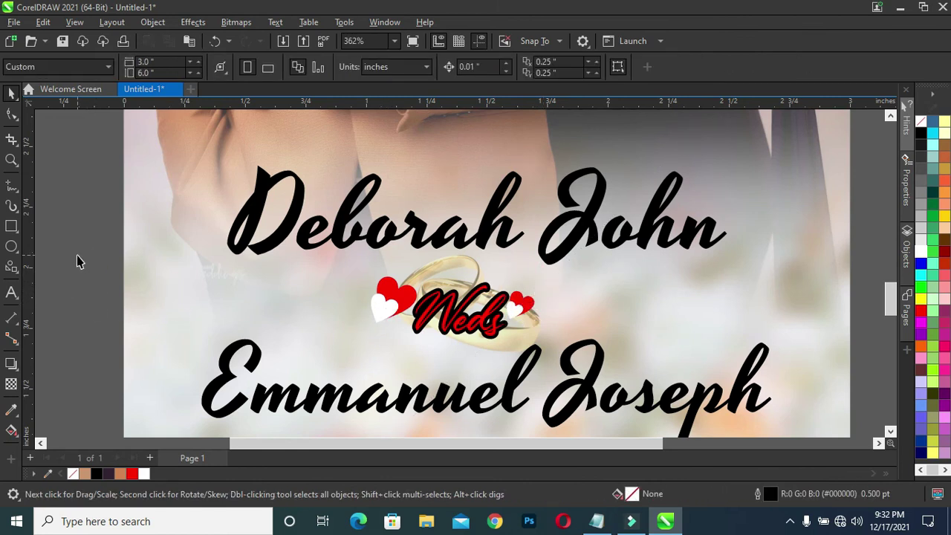
drag(79, 261, 444, 340)
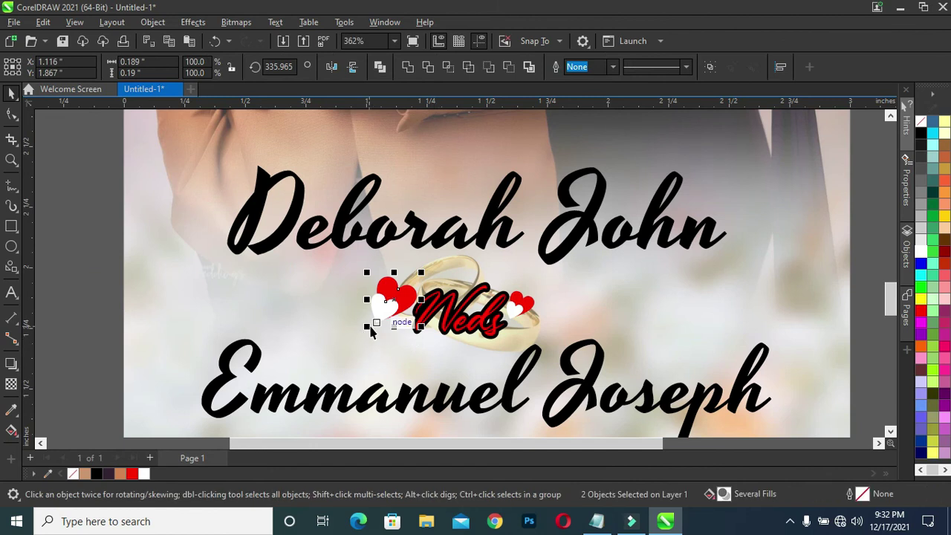
drag(367, 327, 378, 318)
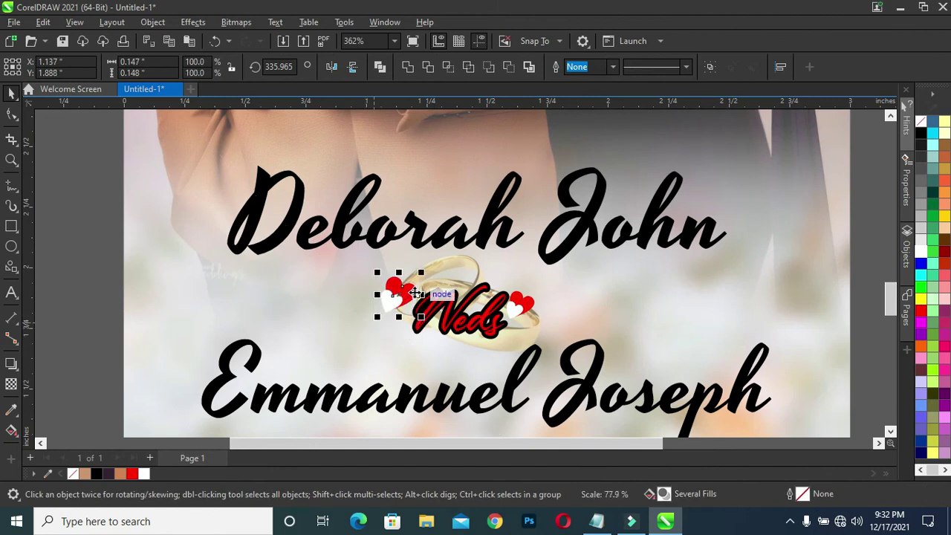
scroll(416, 293, down, 2)
scroll(416, 294, down, 1)
Zoom in on the top of the flyer and select the Welcome To heading
click(691, 312)
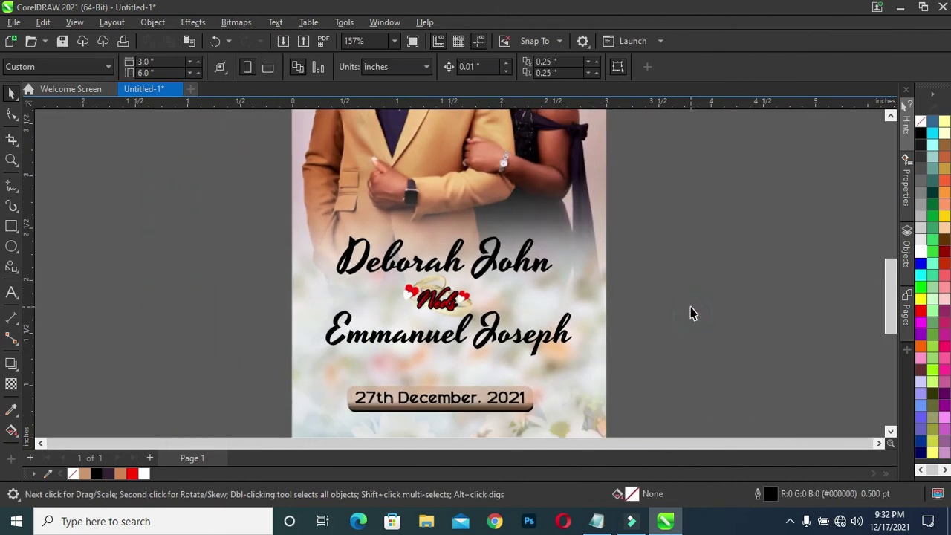
scroll(691, 312, down, 1)
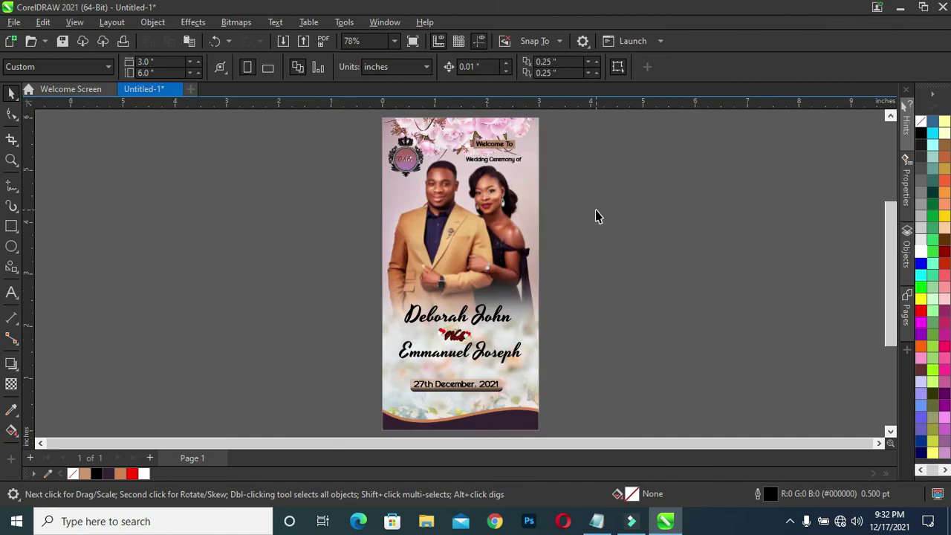
scroll(477, 165, up, 2)
scroll(407, 153, up, 2)
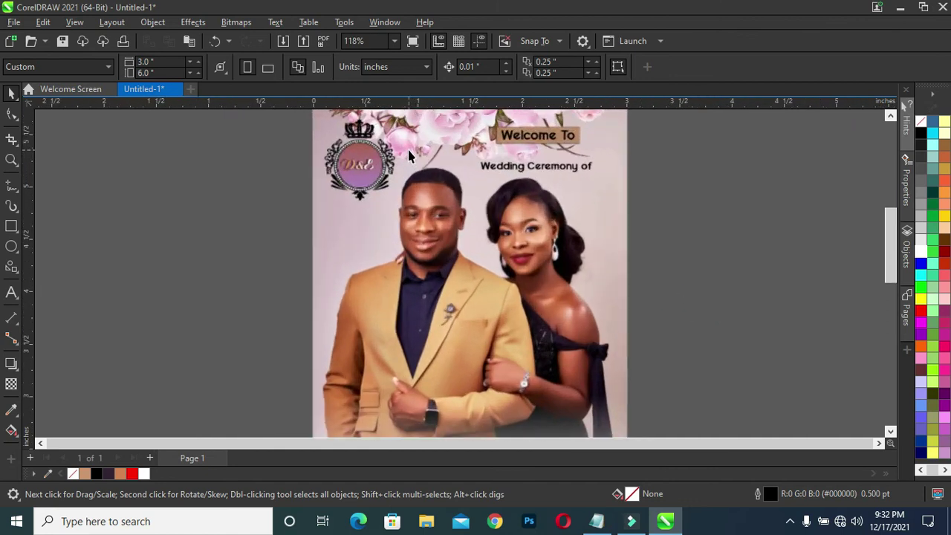
scroll(408, 147, up, 1)
scroll(407, 147, up, 1)
scroll(407, 147, up, 2)
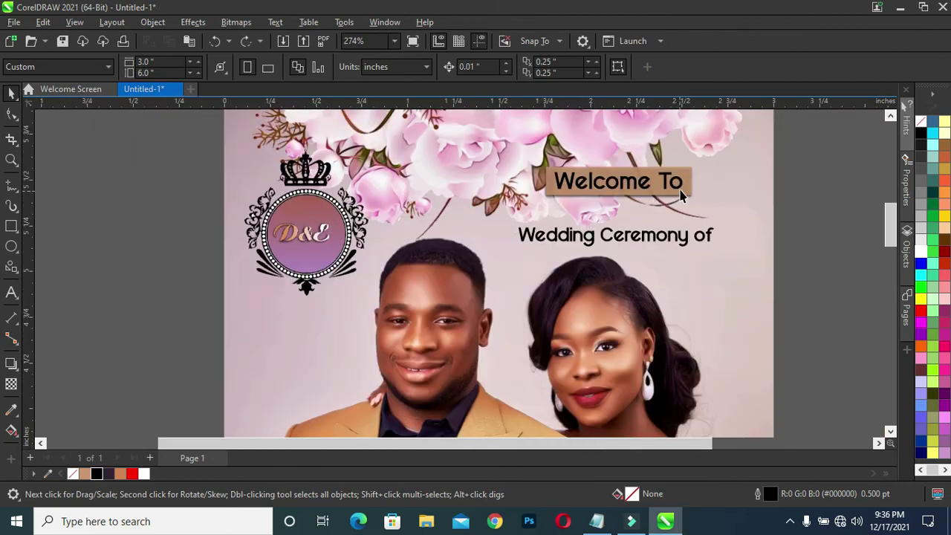
scroll(681, 194, up, 2)
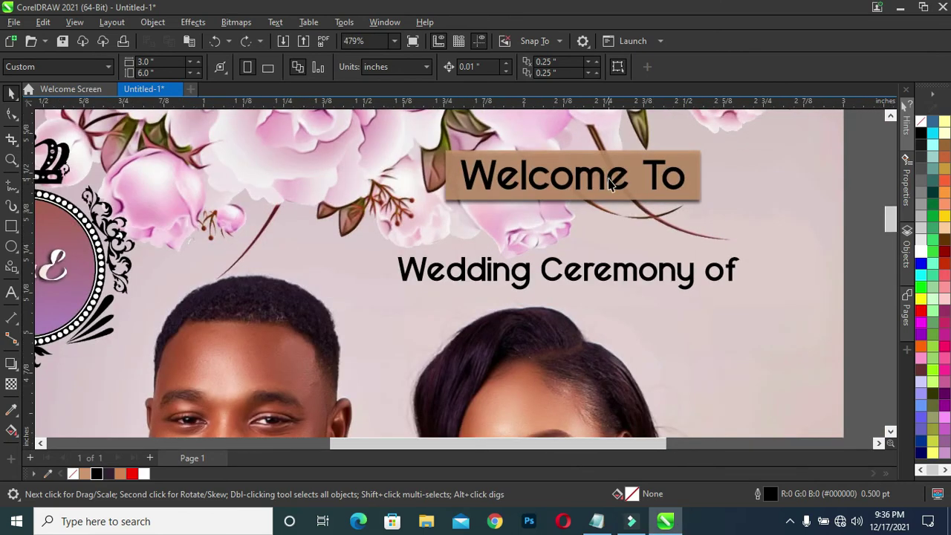
click(584, 191)
Fill the Welcome To heading red with a black outline
click(132, 475)
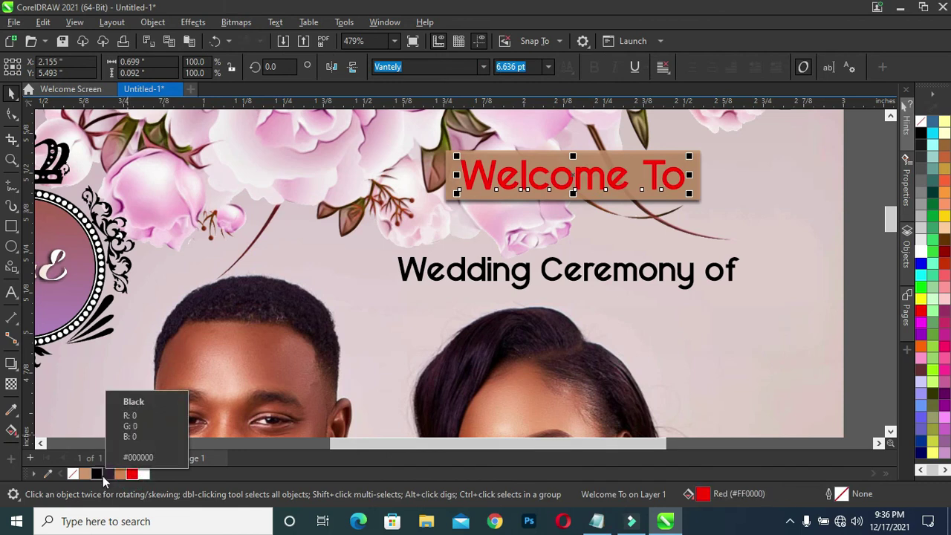
right_click(96, 474)
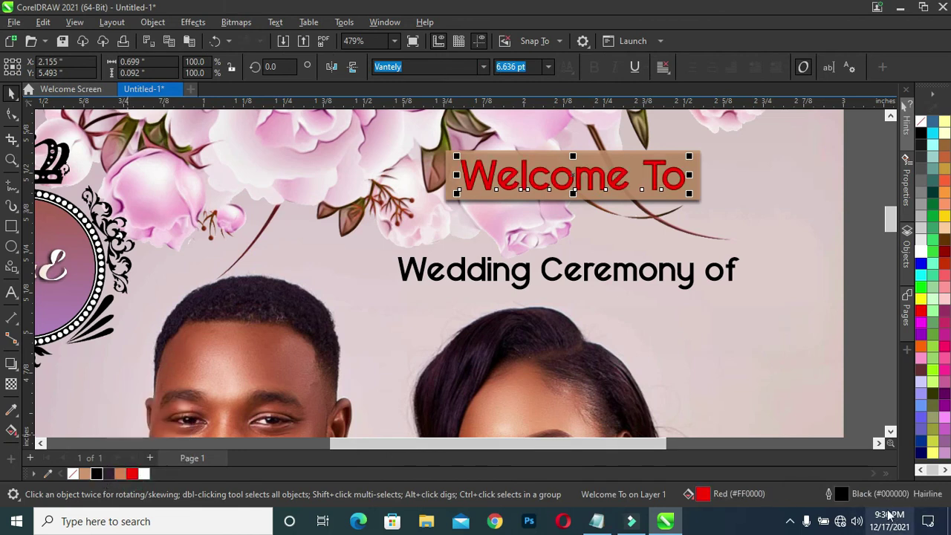
double_click(840, 495)
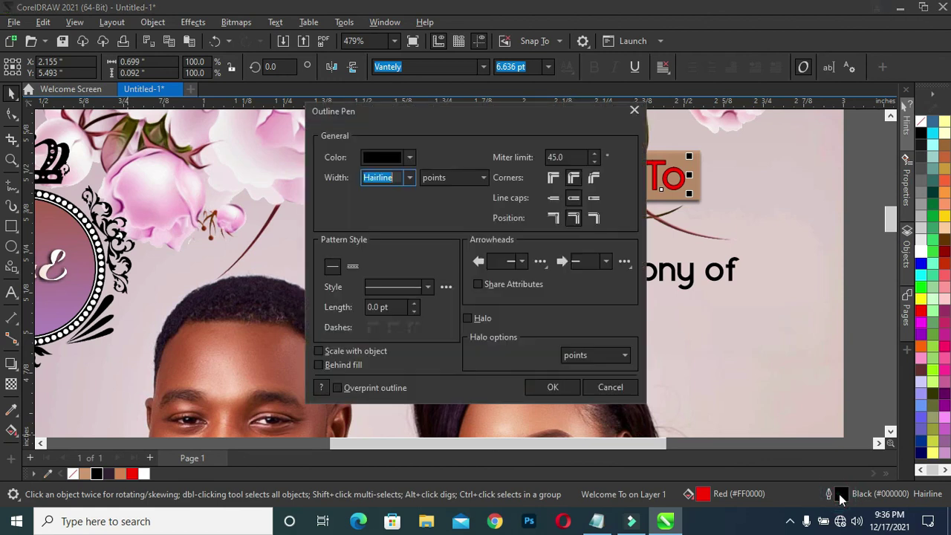
drag(517, 115, 260, 110)
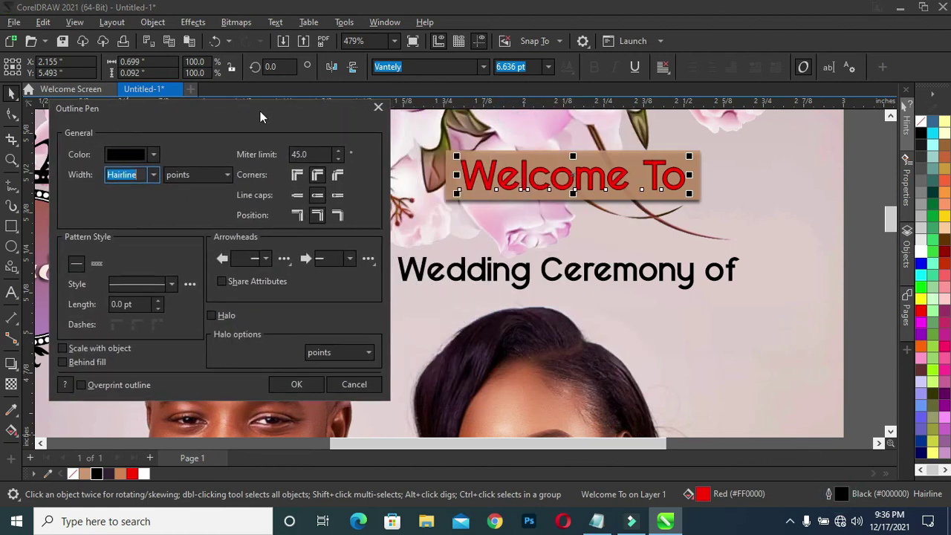
Set the heading's outline to 1.0 pt, scaling with the object and behind the fill
click(153, 175)
click(124, 253)
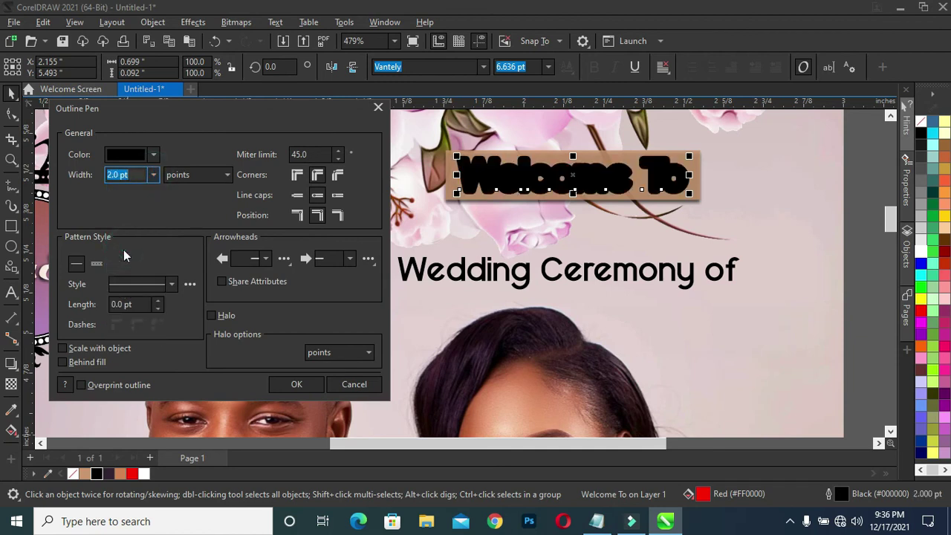
click(62, 350)
click(63, 362)
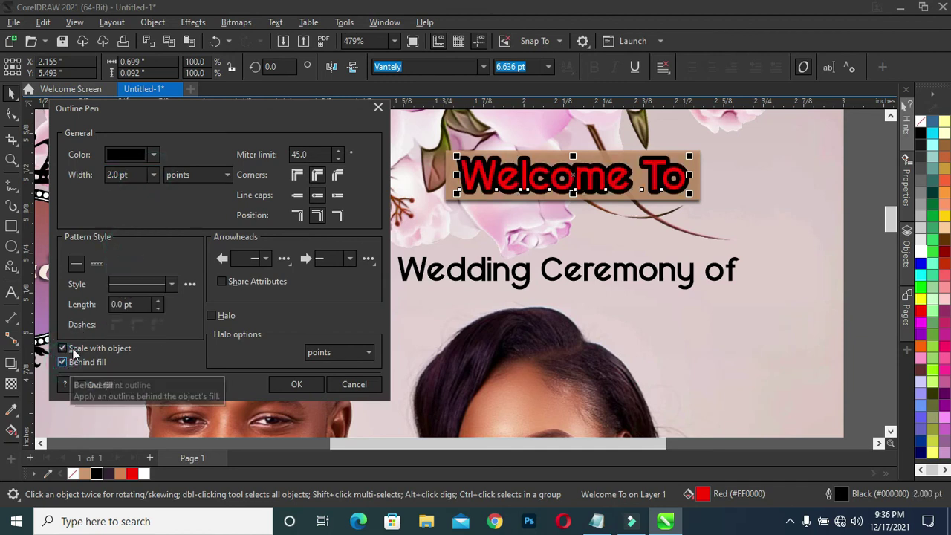
click(152, 173)
click(128, 239)
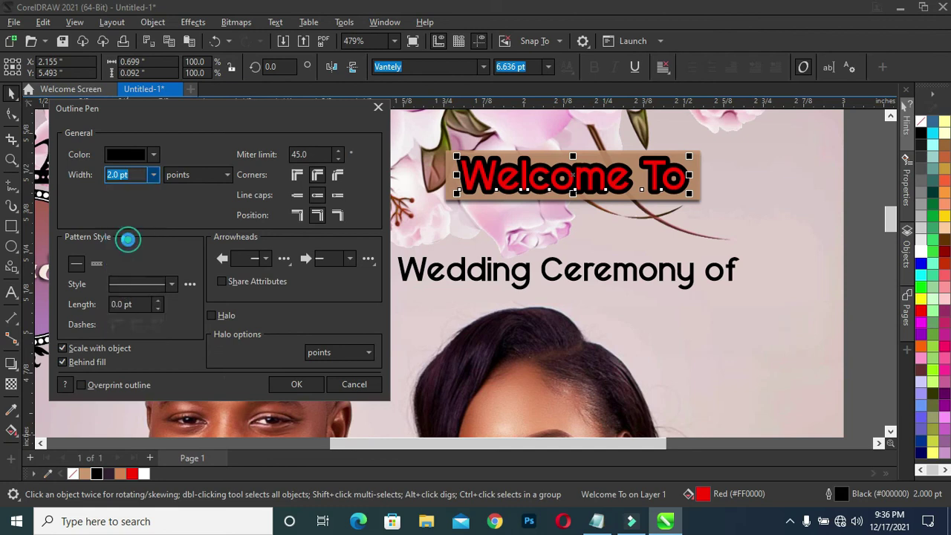
click(154, 175)
click(134, 233)
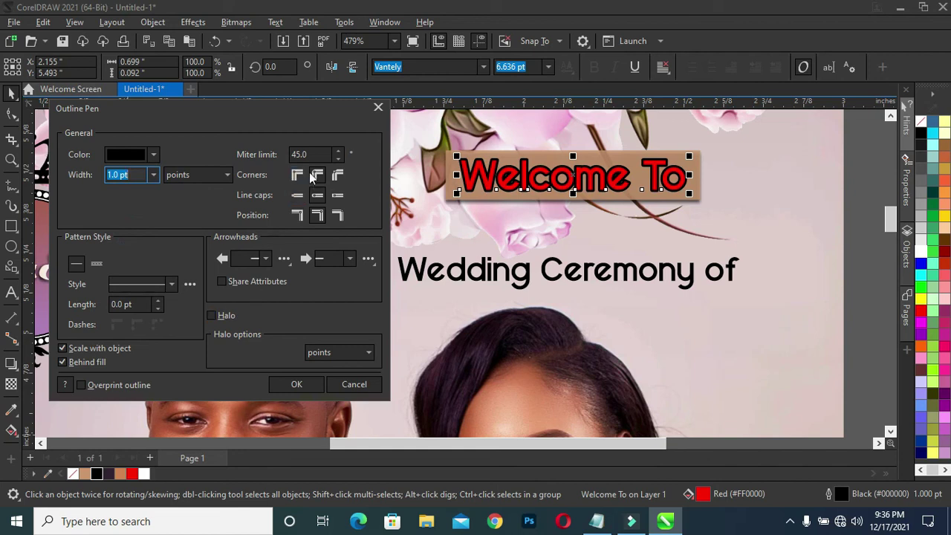
click(294, 384)
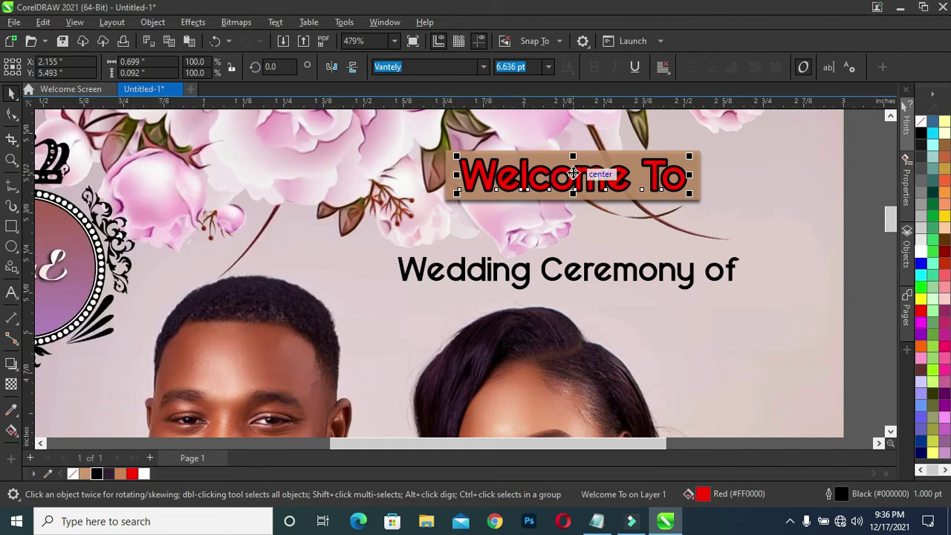
Copy the fill and outline from Welcome To onto the Wedding Ceremony of heading
scroll(572, 178, down, 1)
scroll(587, 178, down, 1)
click(577, 252)
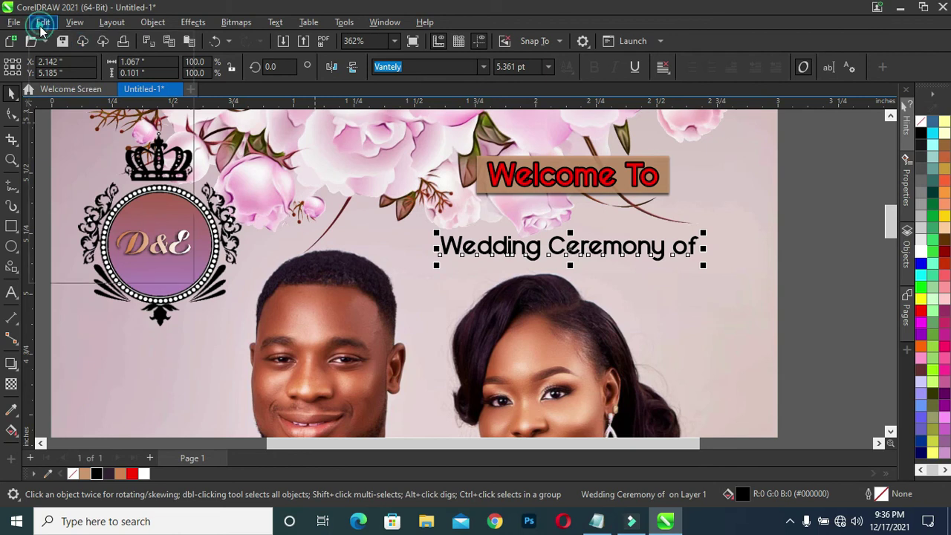
click(43, 22)
click(80, 123)
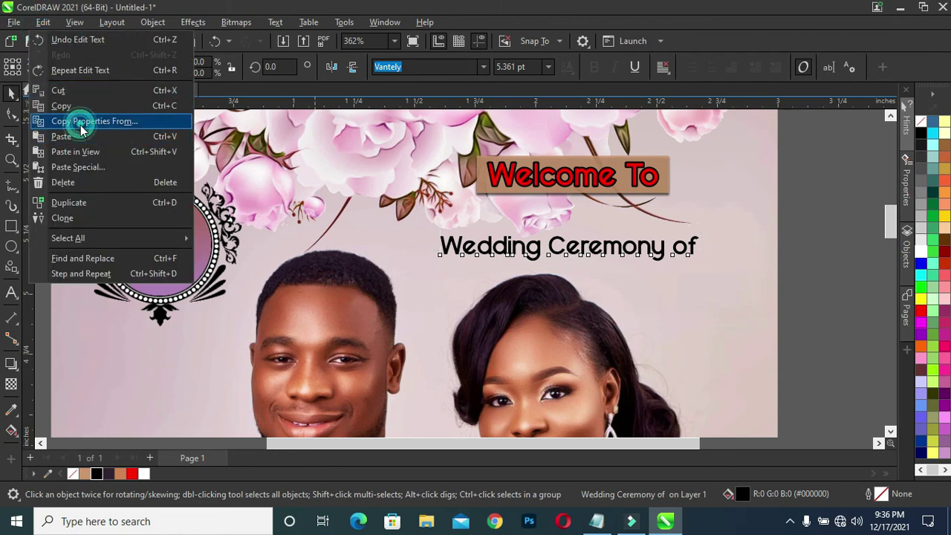
drag(444, 189, 243, 158)
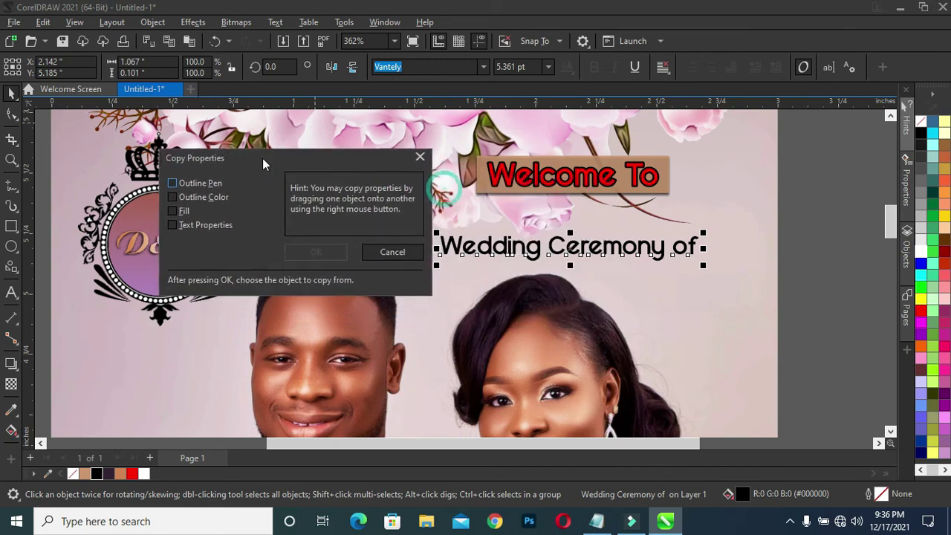
click(151, 210)
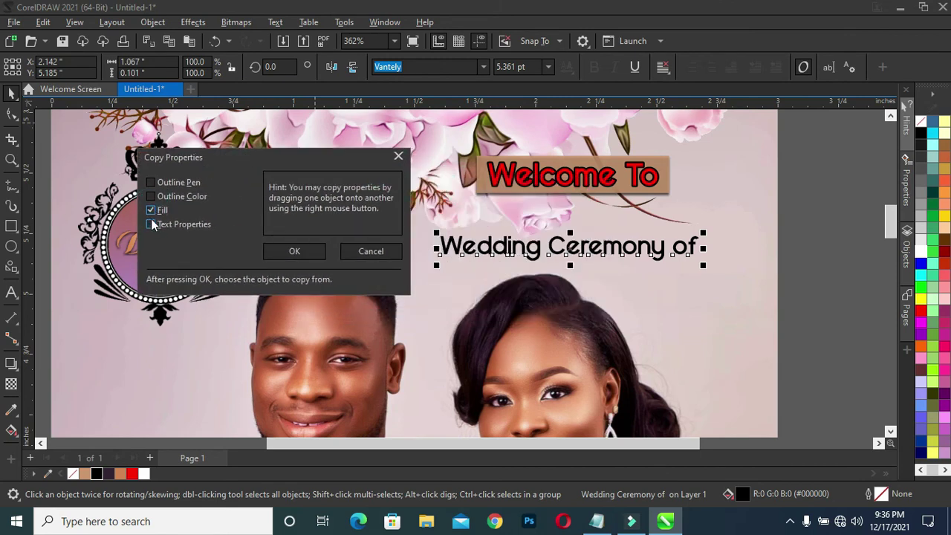
click(152, 195)
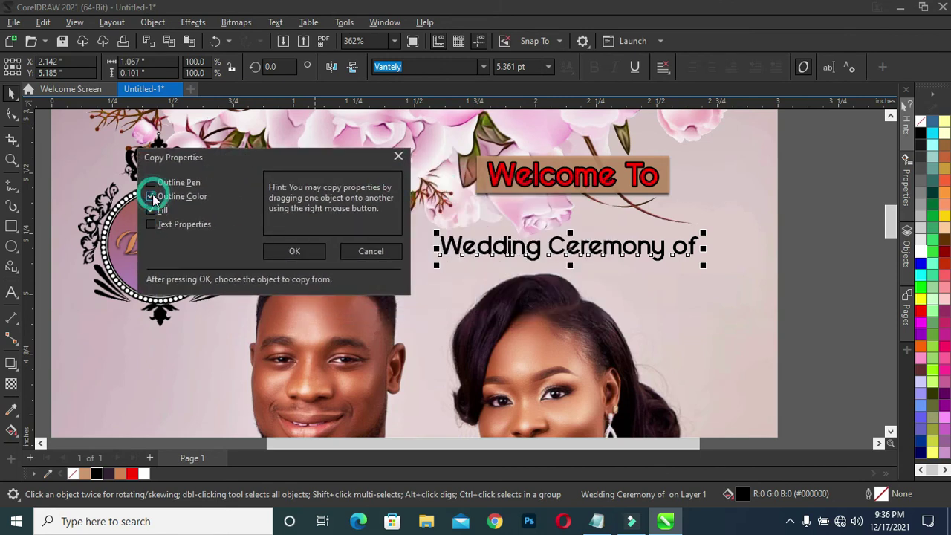
click(292, 253)
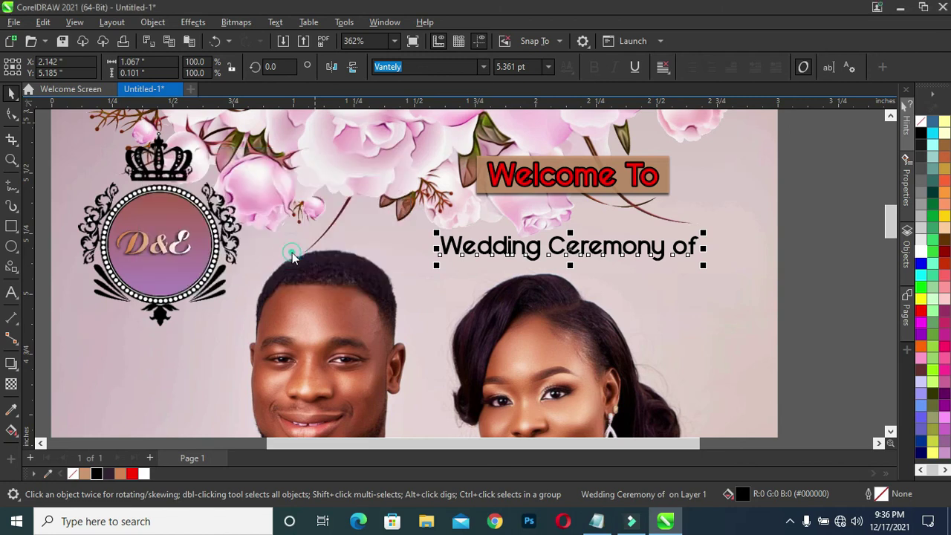
click(500, 173)
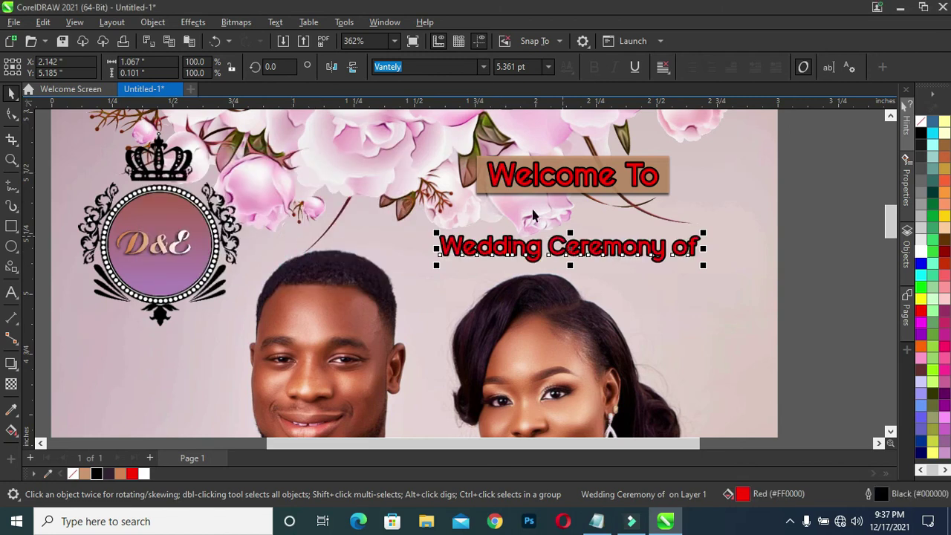
Deselect the heading and scroll to compare both matching red headings
click(813, 249)
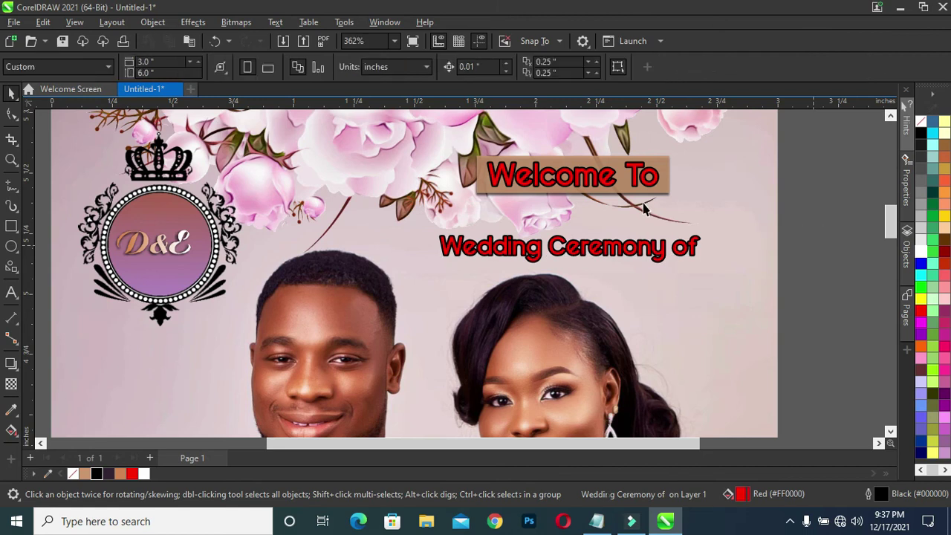
scroll(640, 210, down, 1)
scroll(640, 211, down, 1)
scroll(661, 230, up, 2)
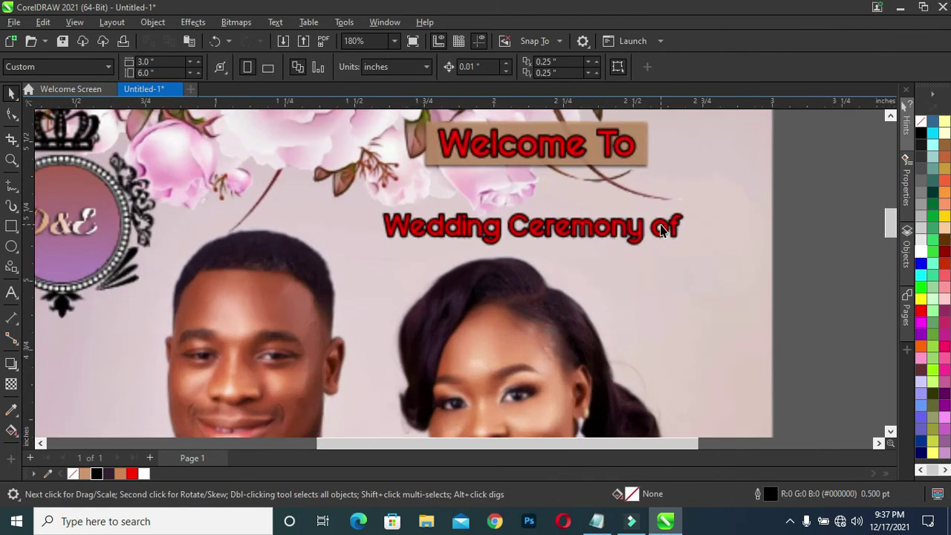
scroll(615, 232, up, 1)
Drag a drop shadow down from the 'Wedding Ceremony of' heading
click(613, 231)
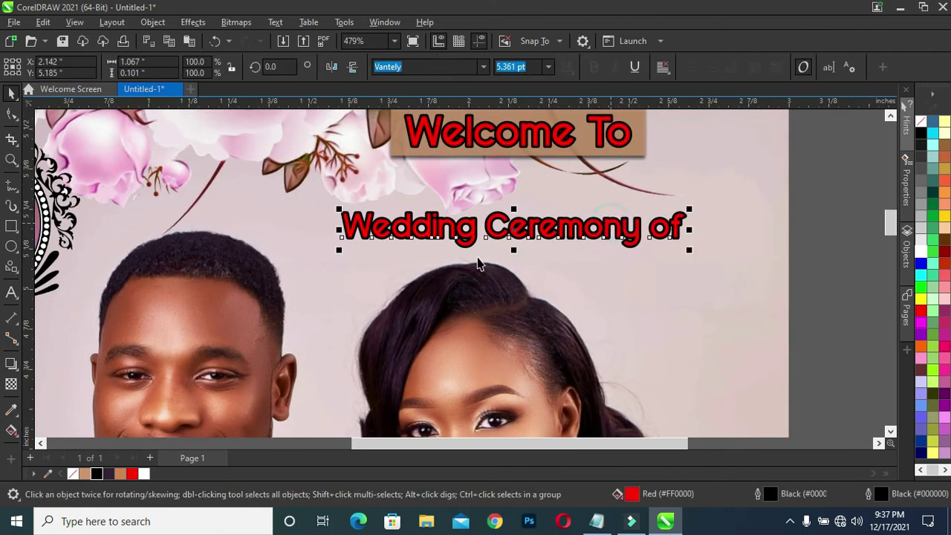
click(12, 363)
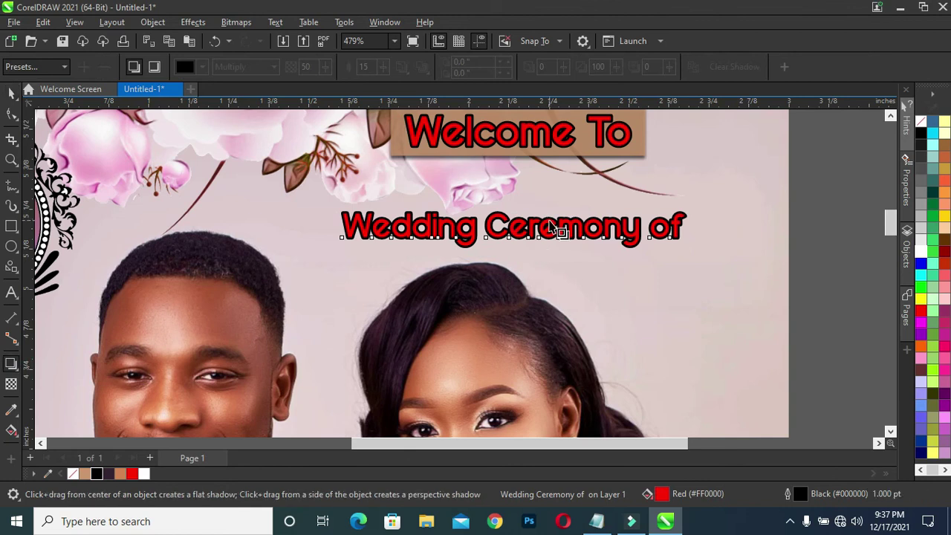
drag(550, 223, 513, 254)
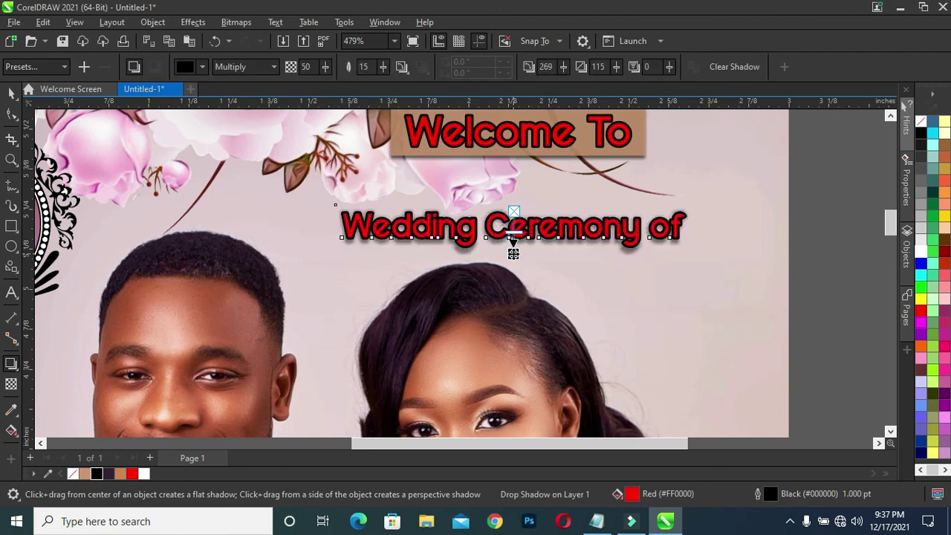
scroll(513, 254, up, 2)
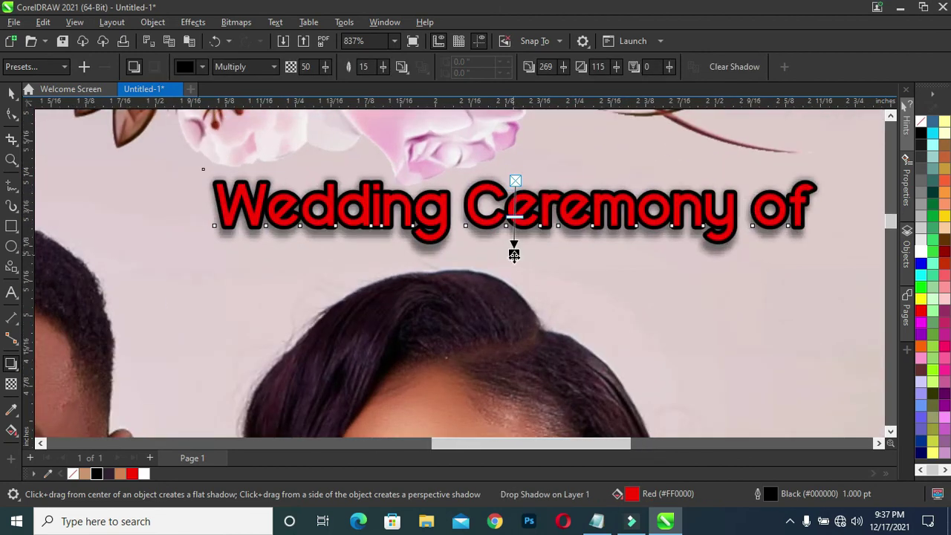
Reduce the shadow's feather to 8 and move its offset slightly closer to the text
click(384, 67)
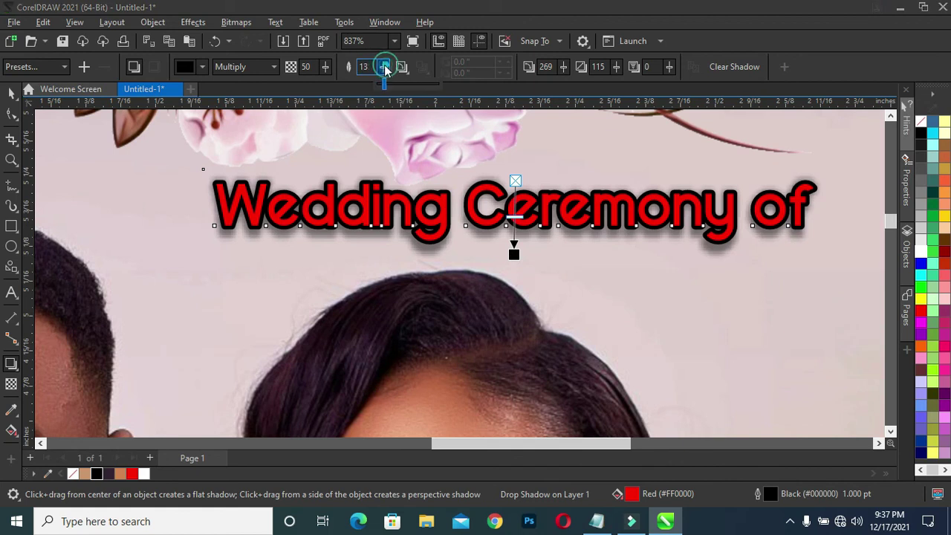
drag(383, 66, 332, 87)
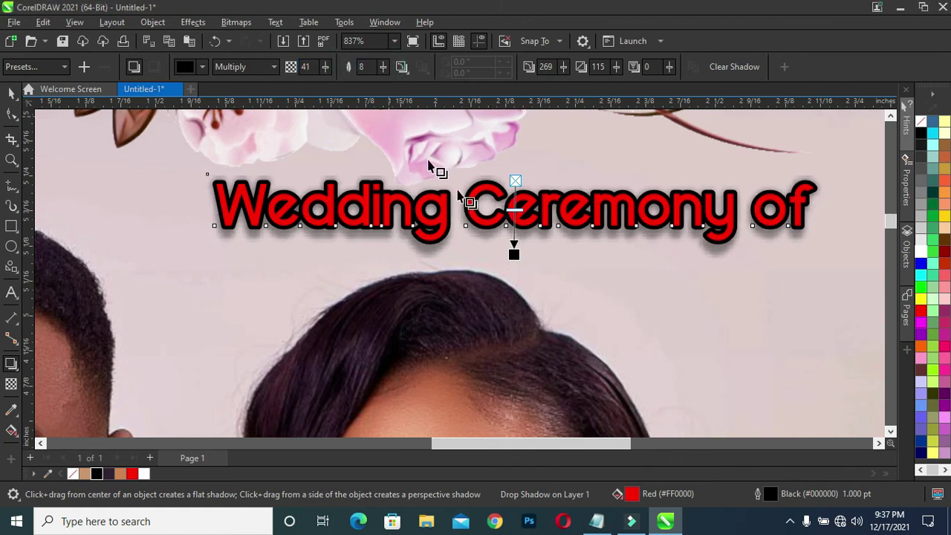
drag(514, 255, 515, 251)
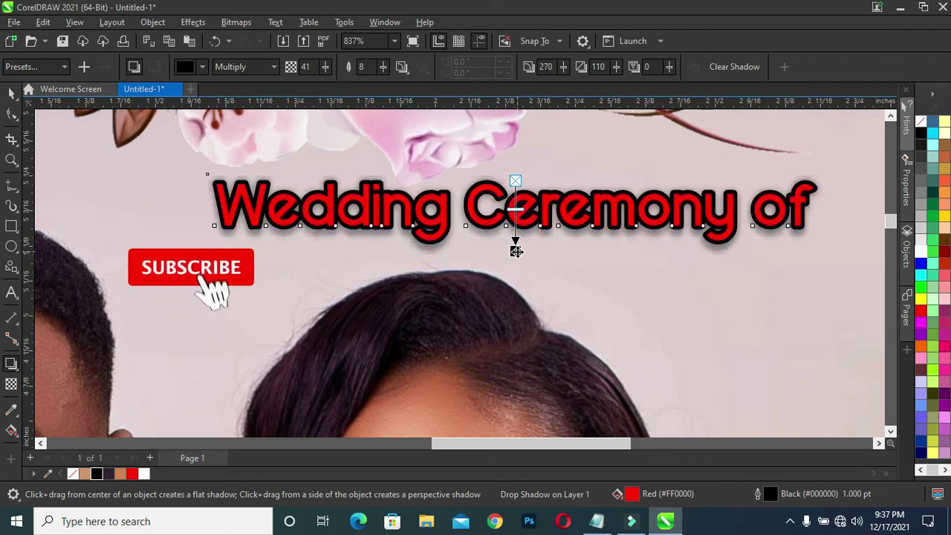
click(515, 251)
drag(515, 251, 515, 247)
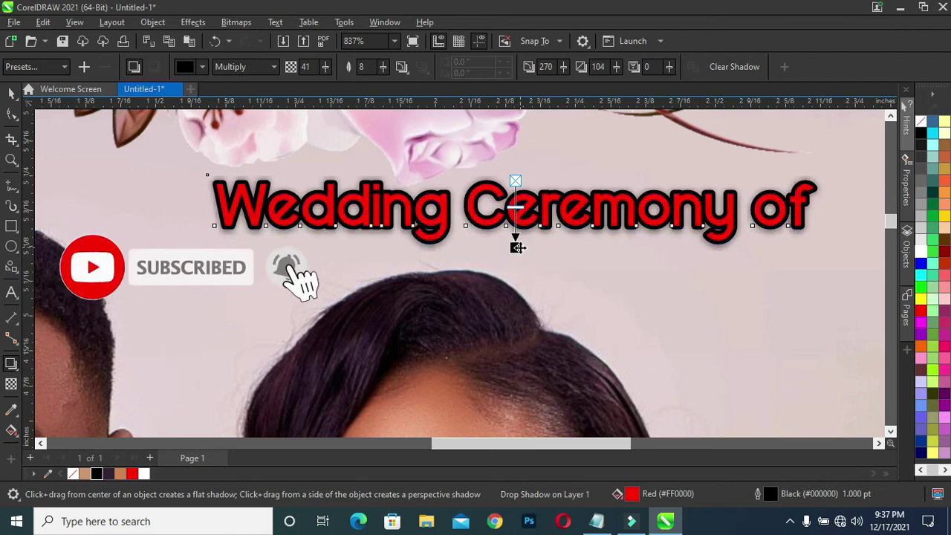
scroll(524, 234, down, 3)
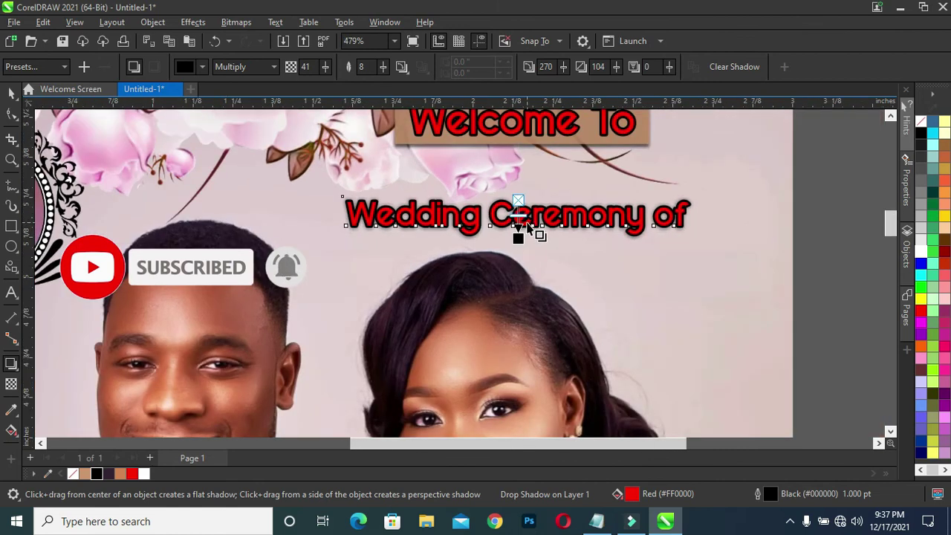
scroll(527, 230, up, 1)
click(11, 91)
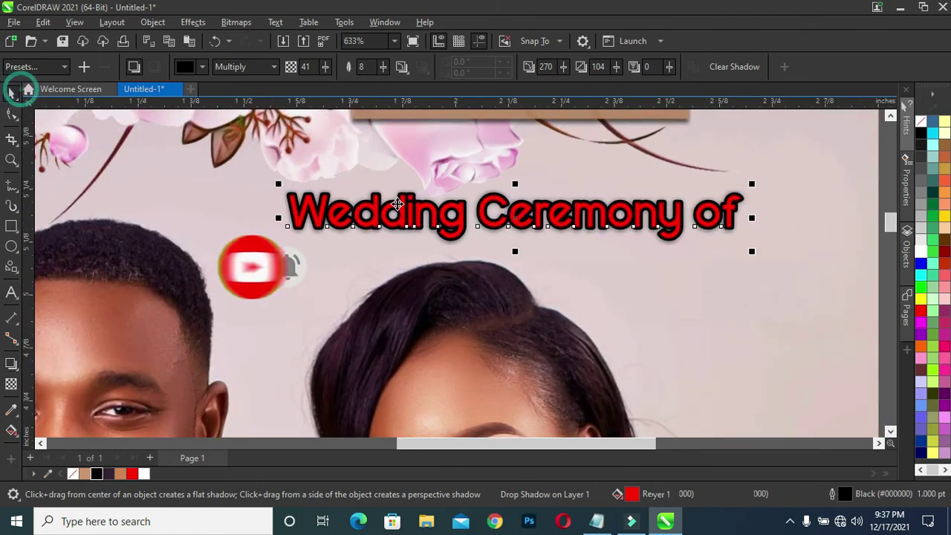
Break the drop shadow apart from the heading and nudge both up slightly
right_click(525, 239)
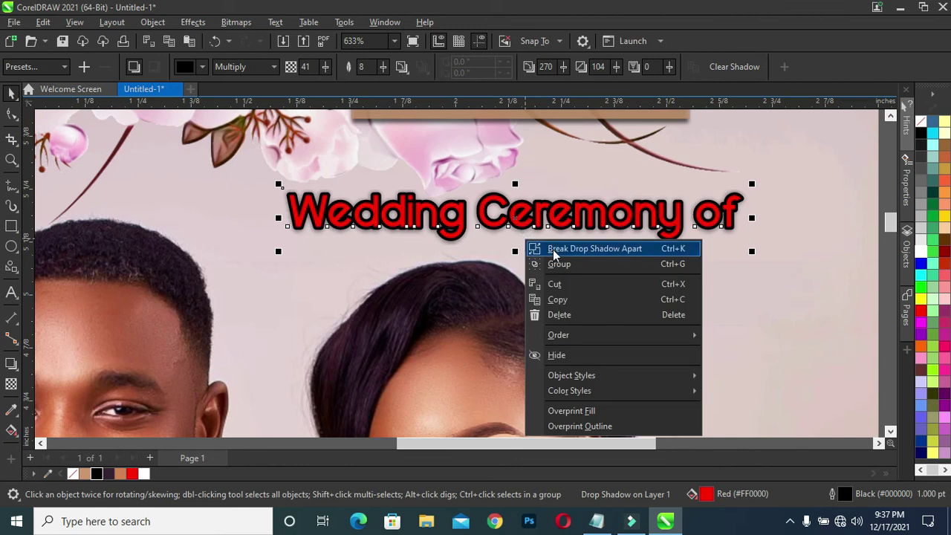
click(562, 251)
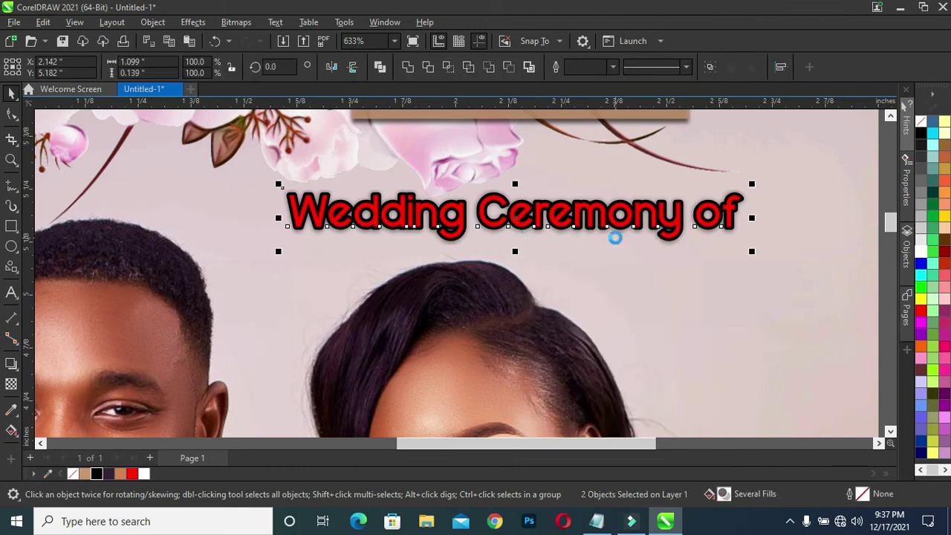
key(Down)
key(Up)
key(Up)
key(Up)
key(Up)
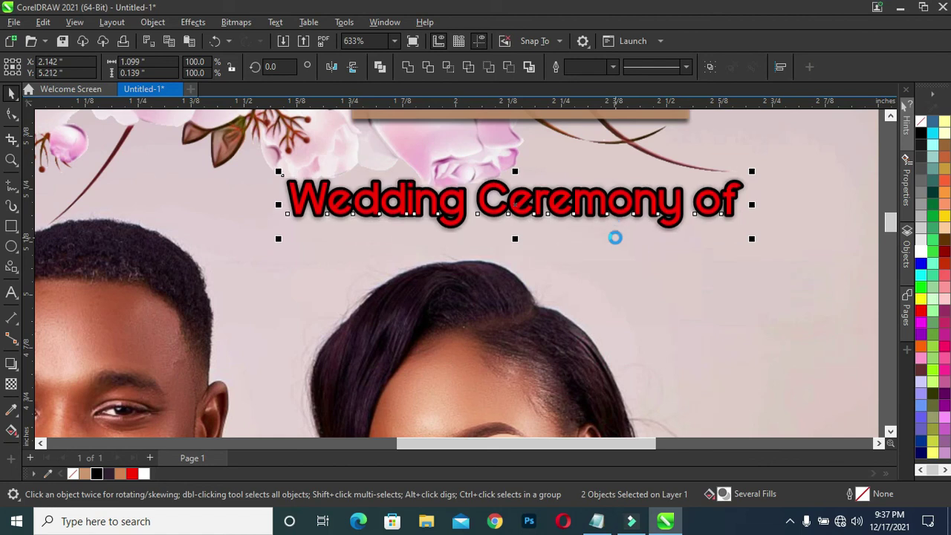
key(Up)
PowerClip the heading inside the flyer's background frame
click(670, 299)
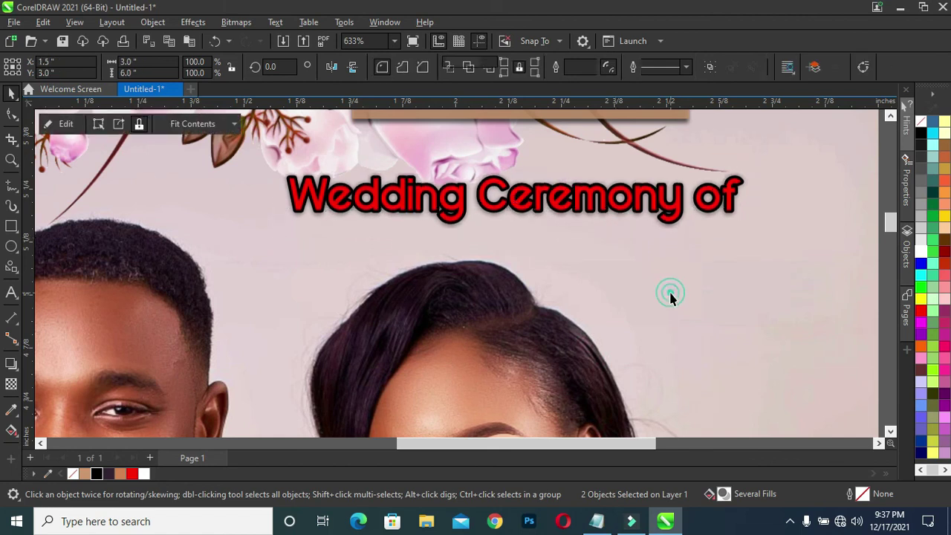
click(609, 217)
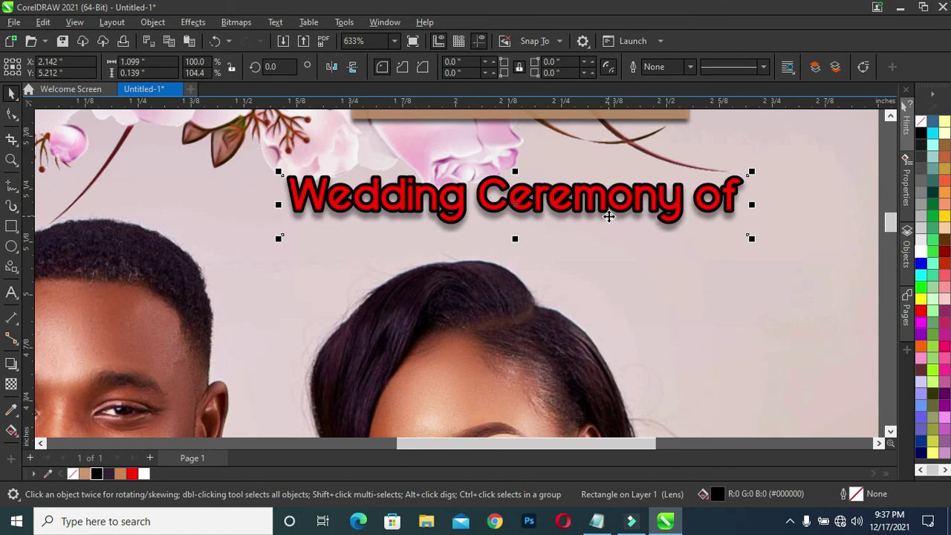
right_click(609, 216)
click(651, 261)
click(761, 349)
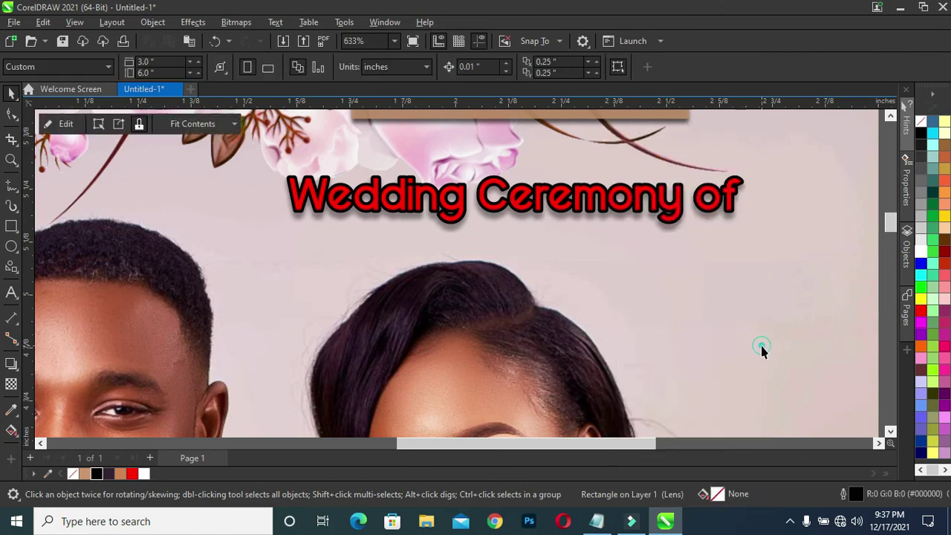
scroll(719, 256, down, 1)
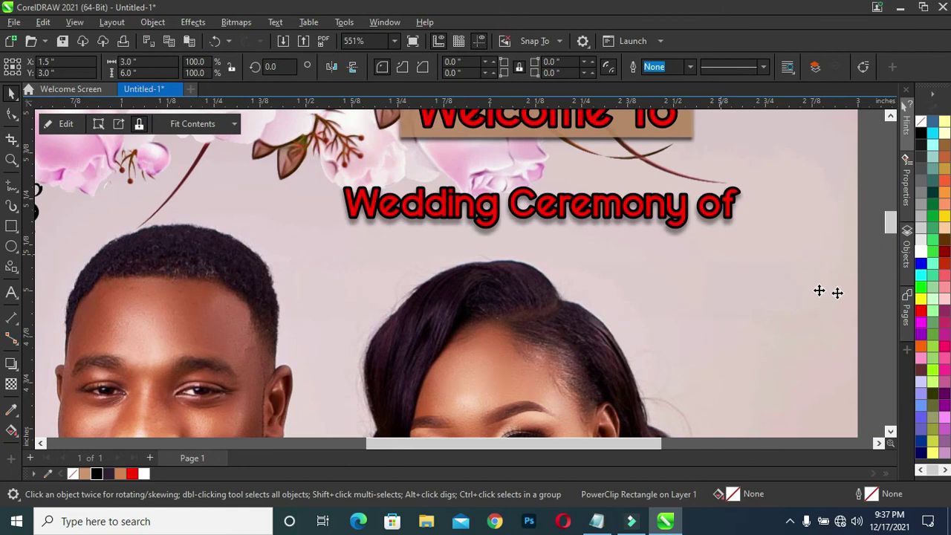
scroll(819, 290, down, 1)
Fit the whole flyer in the window, then select all 21 objects and group them with Ctrl+G
key(F4)
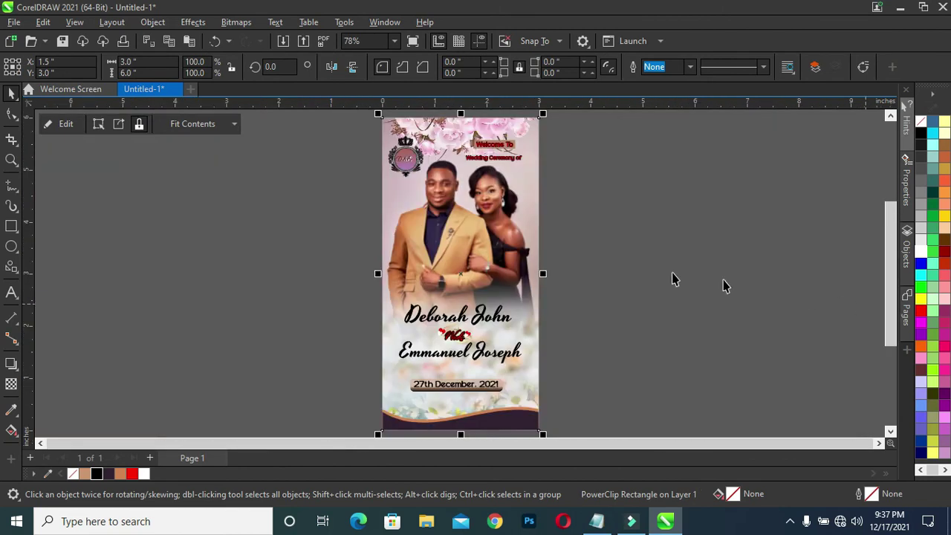
scroll(496, 170, up, 3)
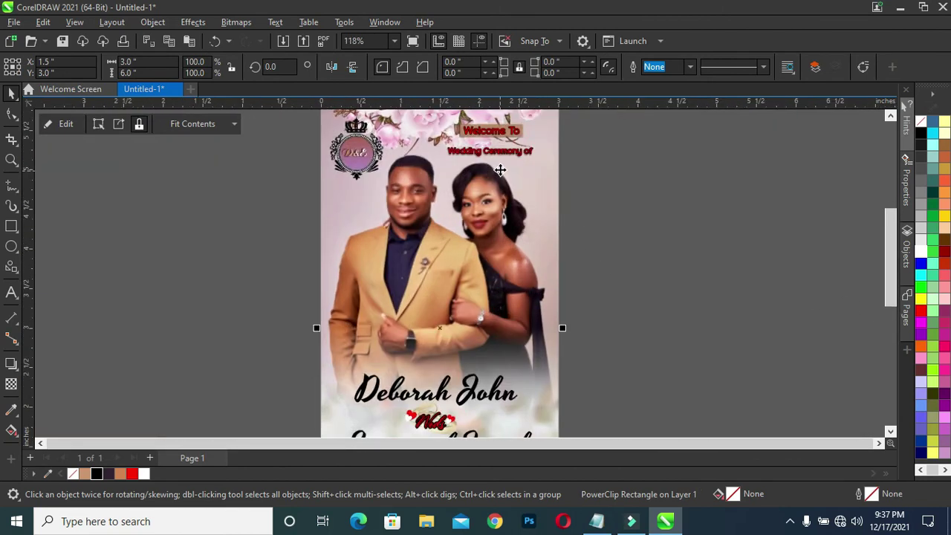
scroll(496, 169, down, 3)
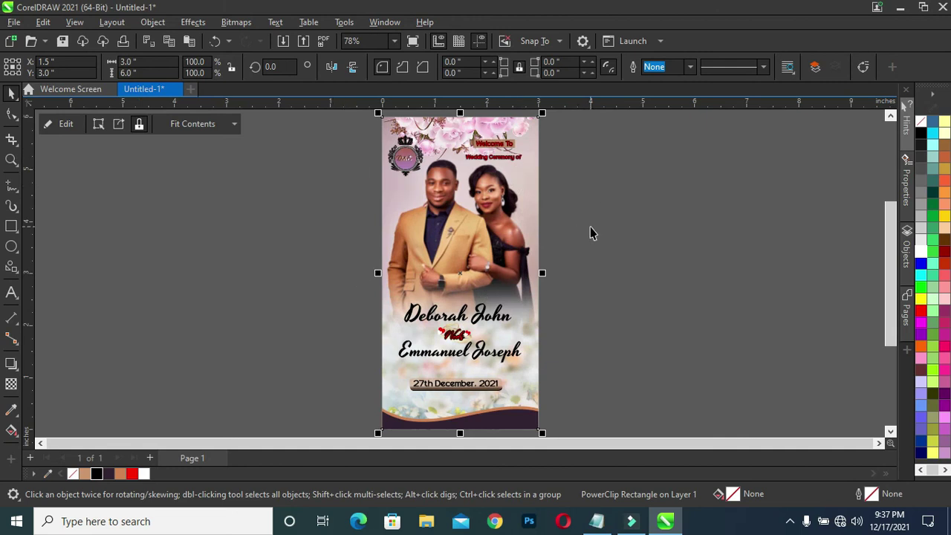
key(ctrl+a)
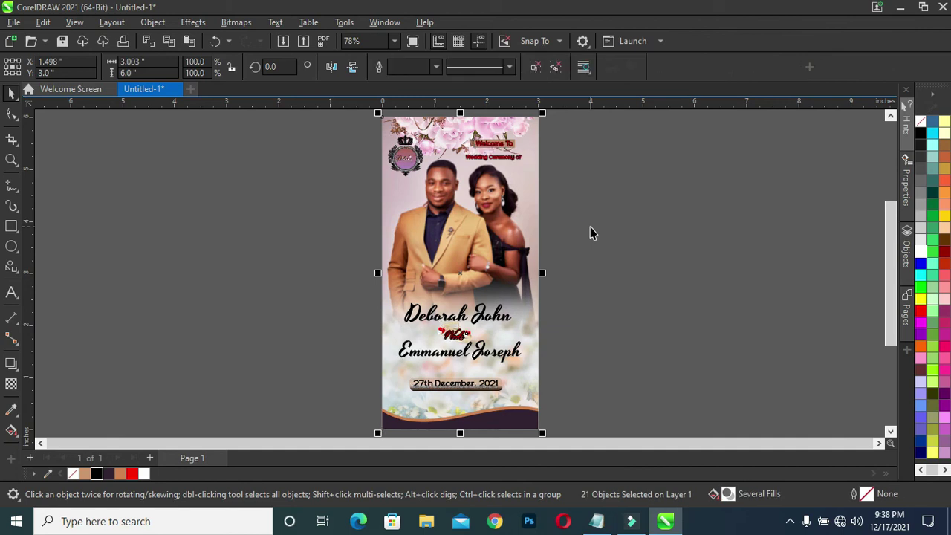
key(ctrl+g)
click(603, 273)
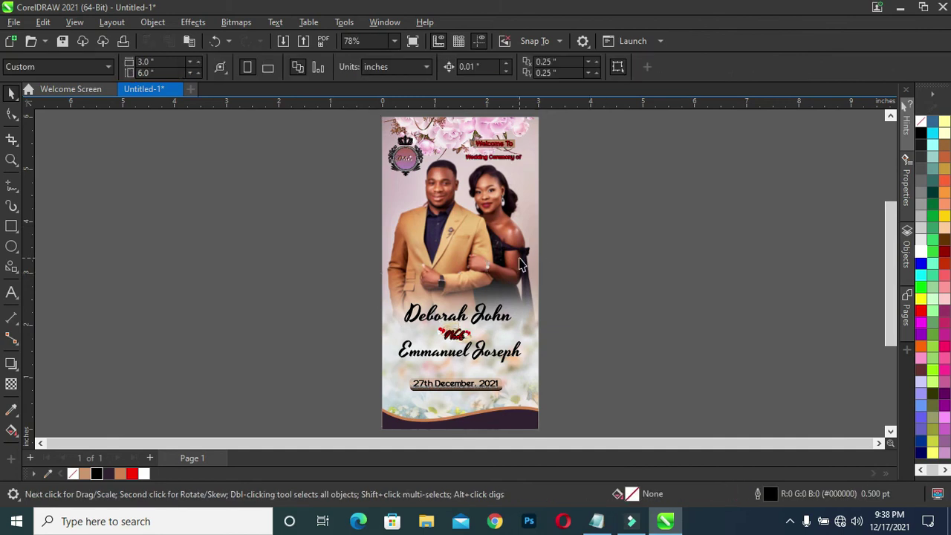